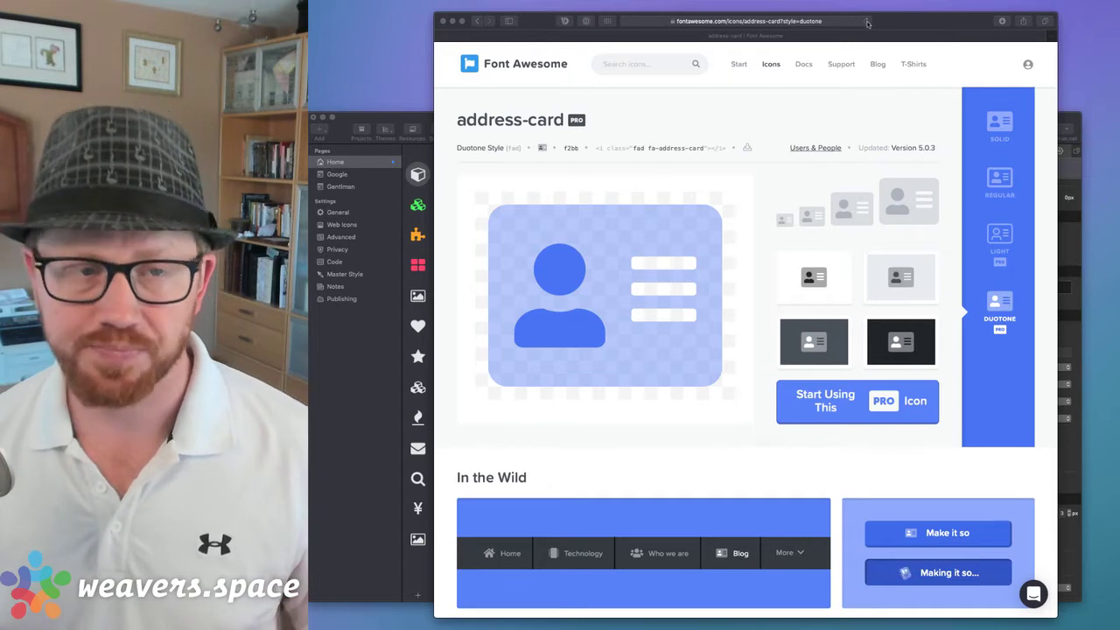
- Open the account details page of the signed-in Font Awesome account
left_click_drag(910, 17, 938, 7)
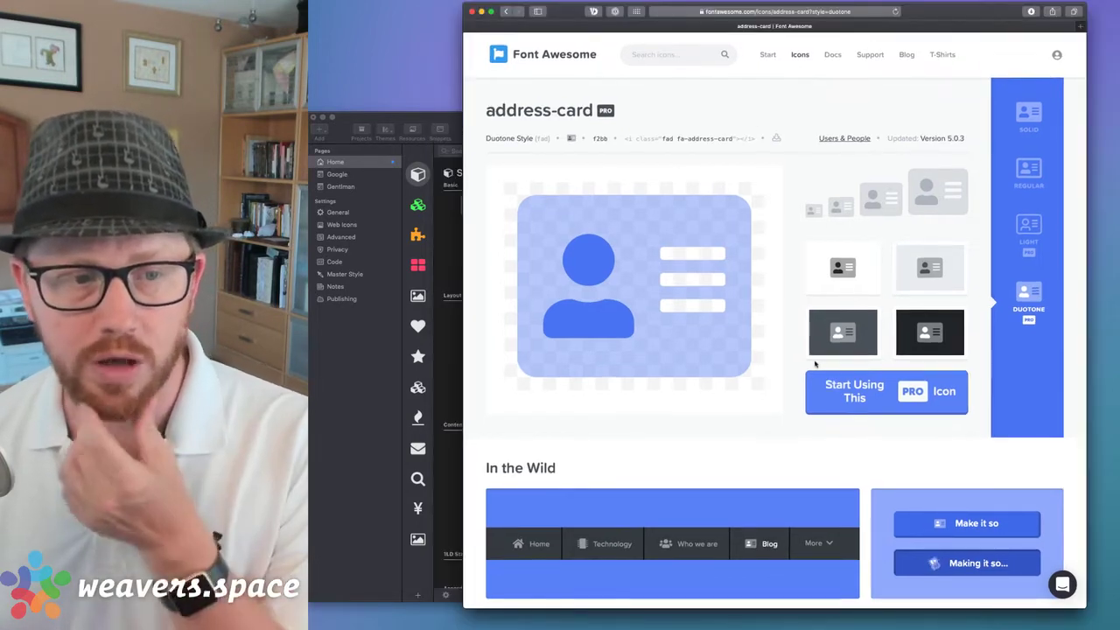
scroll(815, 364, "down", 5)
scroll(815, 364, "up", 5)
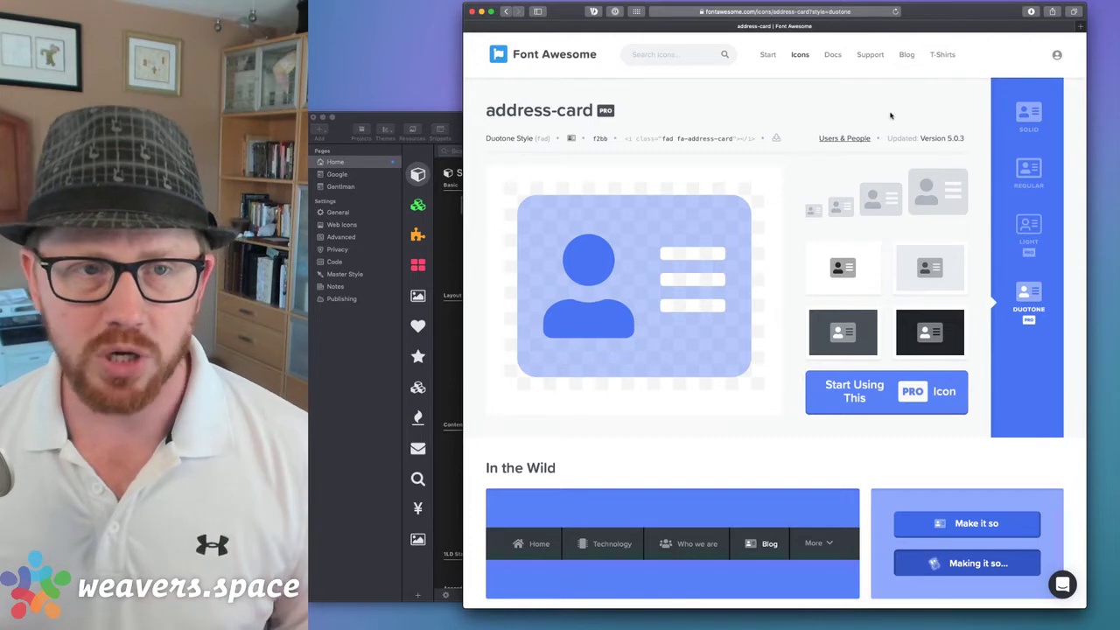
left_click(1057, 56)
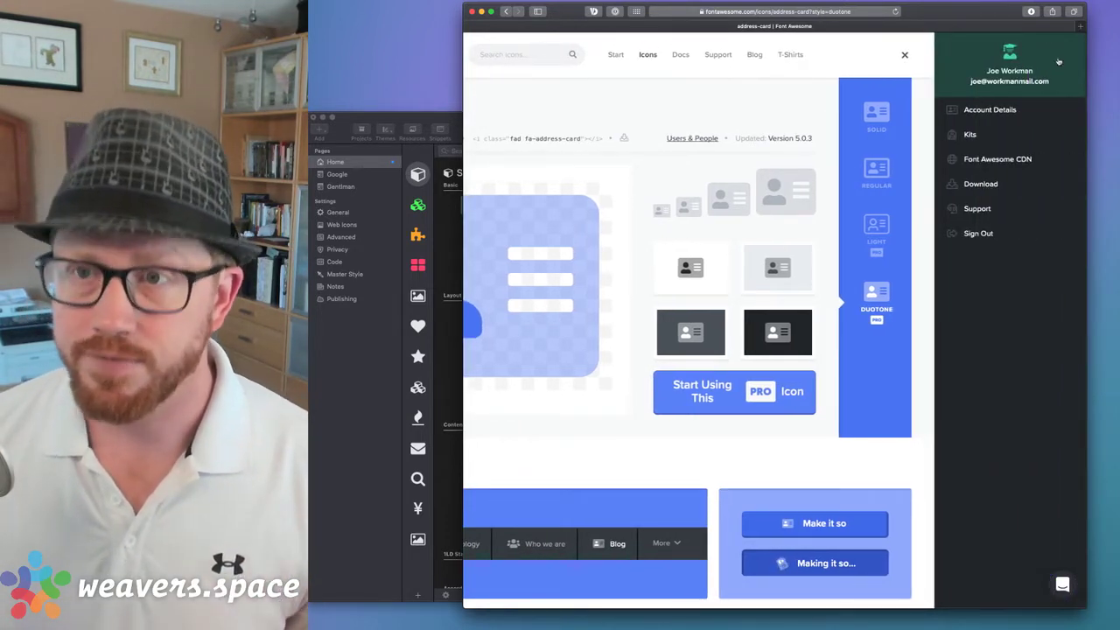
left_click(982, 110)
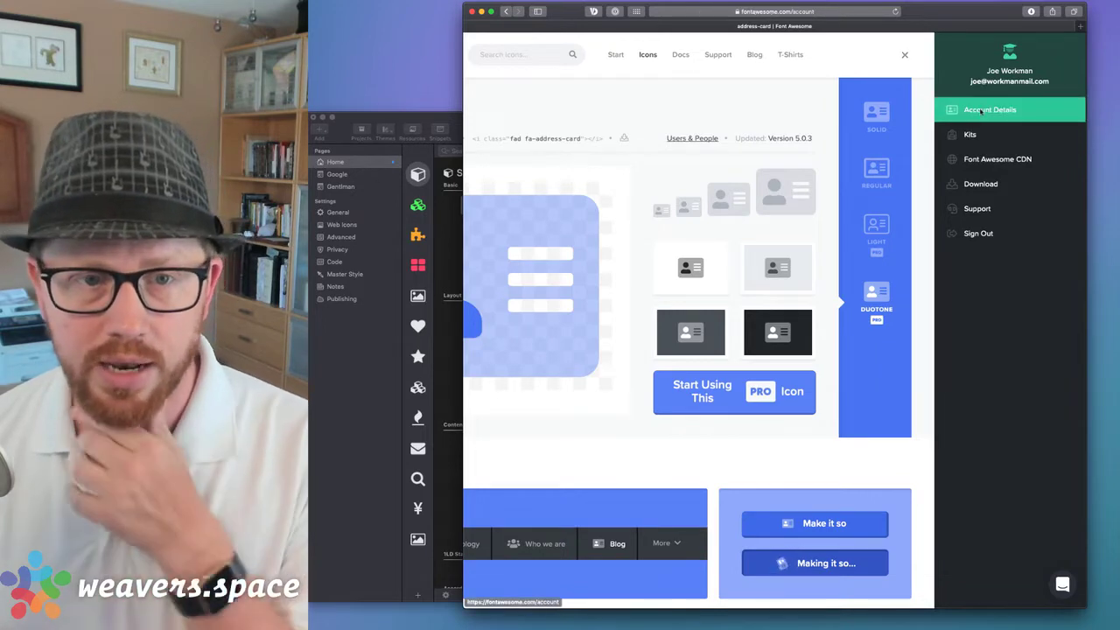
- Review the account page's products and services, licenses, billing and linked accounts sections
scroll(832, 269, "down", 10)
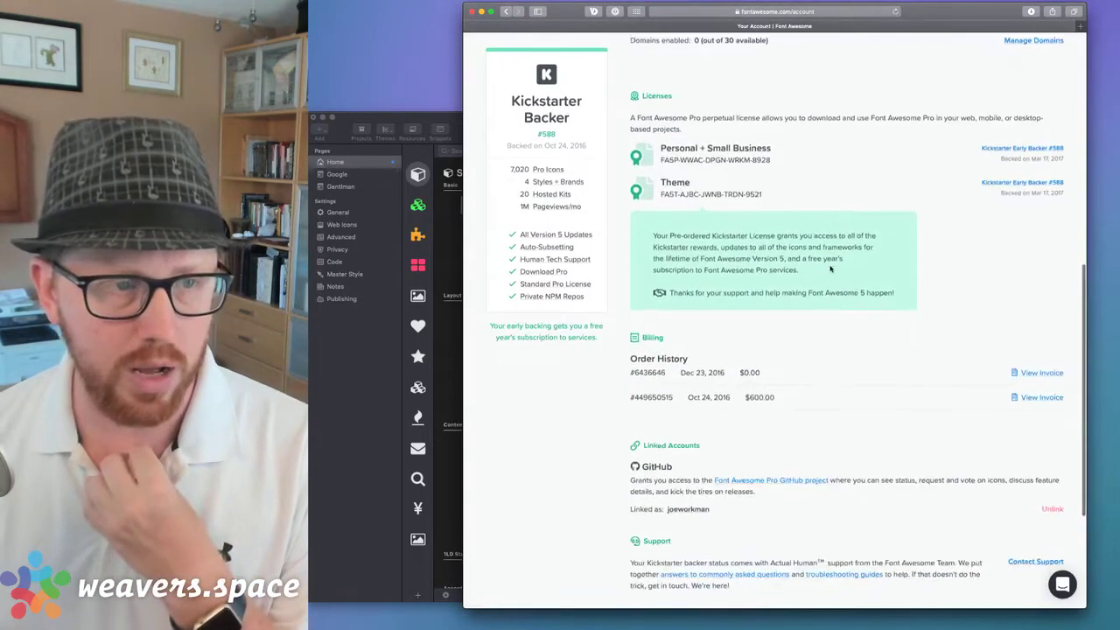
scroll(836, 245, "up", 7)
scroll(841, 219, "down", 2)
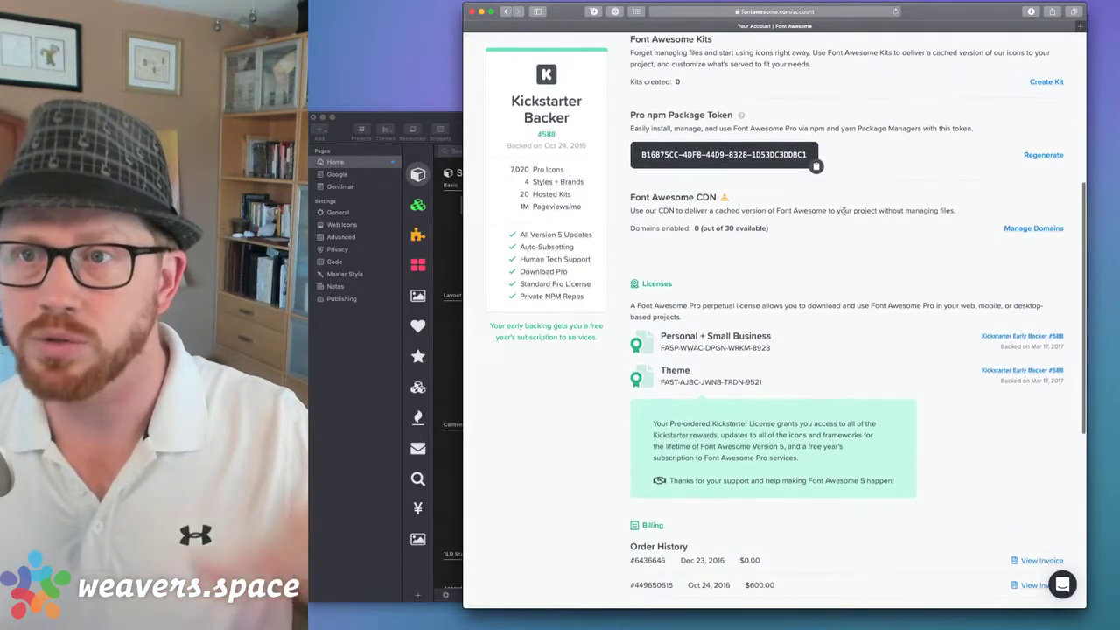
scroll(849, 245, "down", 3)
scroll(866, 298, "up", 4)
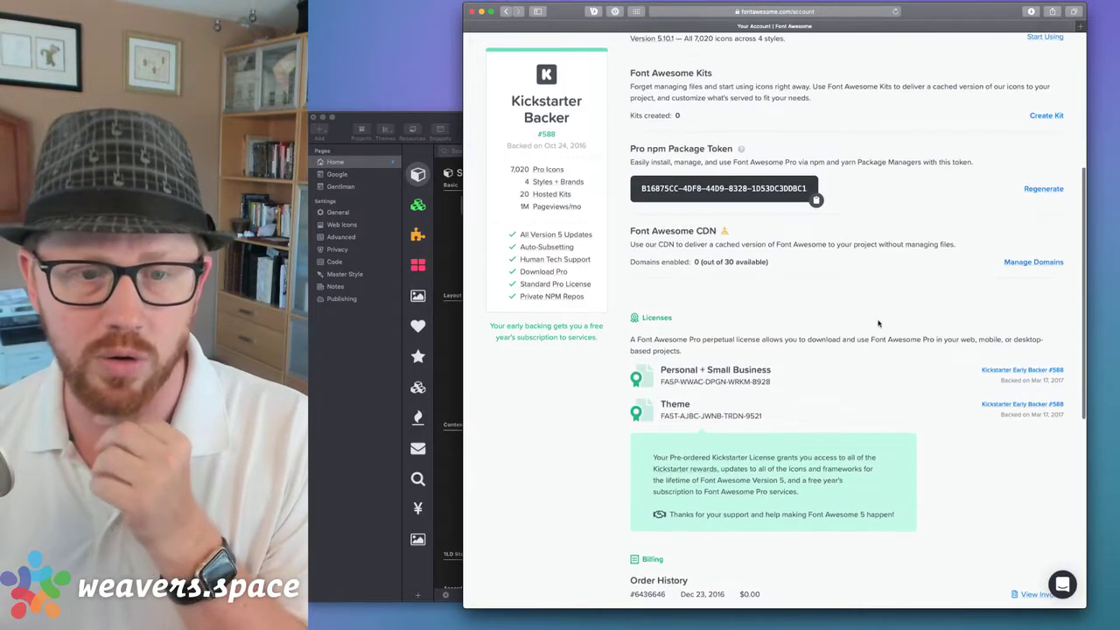
scroll(877, 325, "down", 2)
scroll(882, 329, "up", 6)
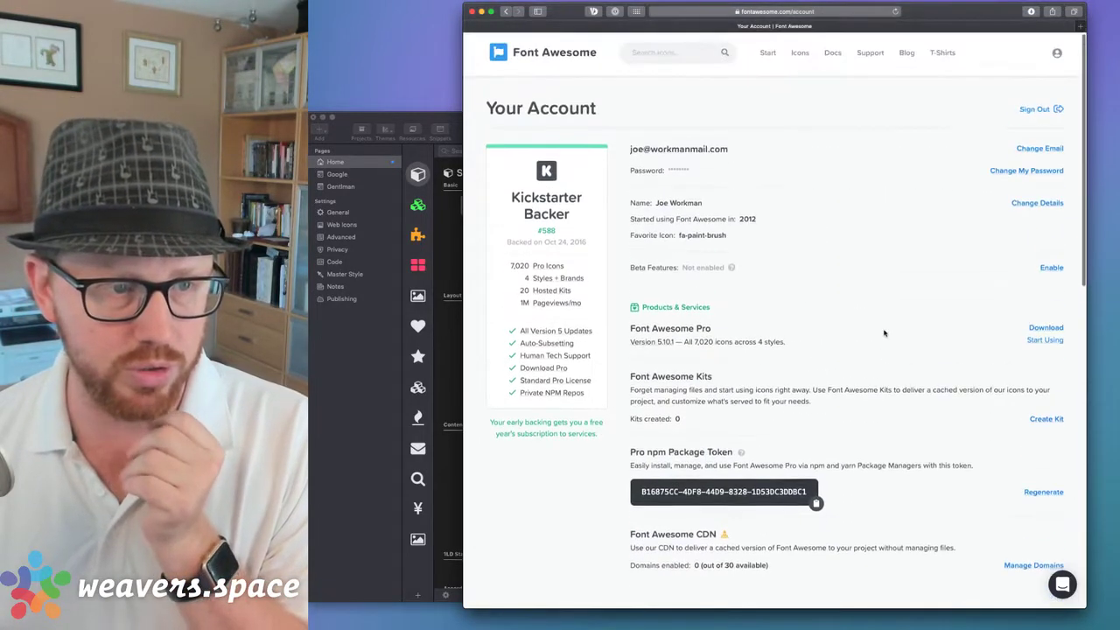
scroll(884, 332, "down", 1)
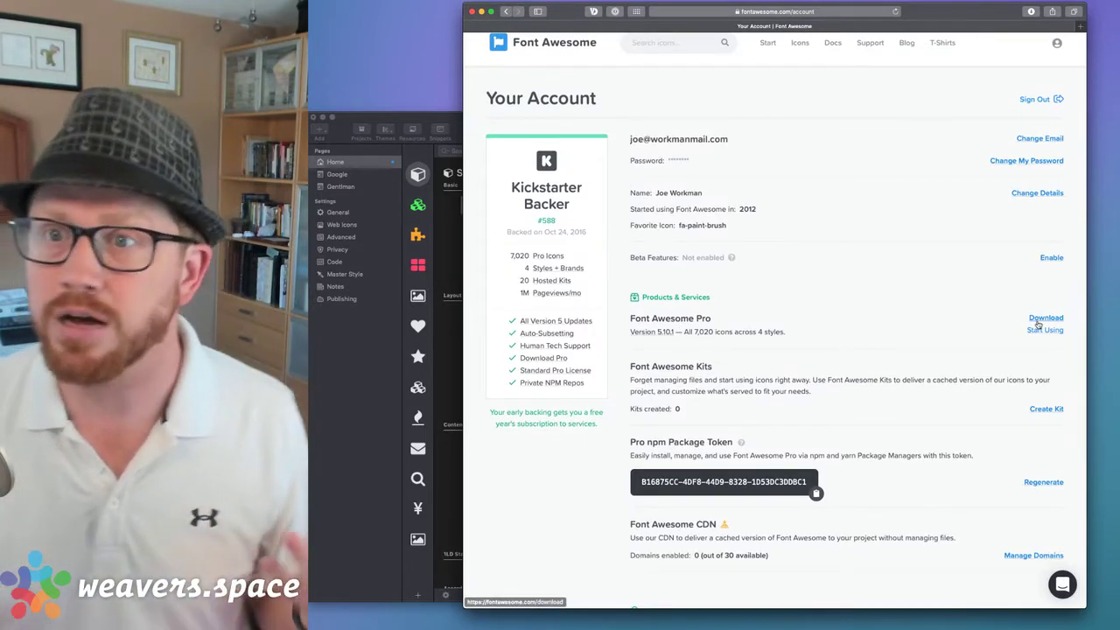
- Open the Font Awesome Start page and look over the kit setup and the other ways to use the icons
left_click(769, 43)
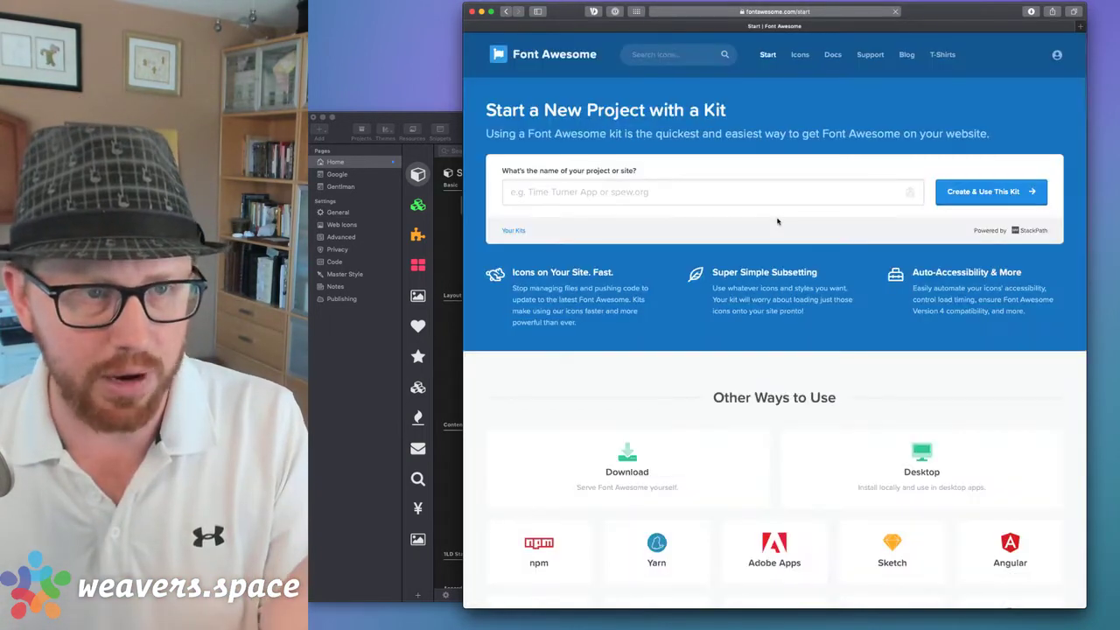
scroll(777, 221, "down", 1)
scroll(778, 222, "up", 1)
scroll(777, 221, "down", 5)
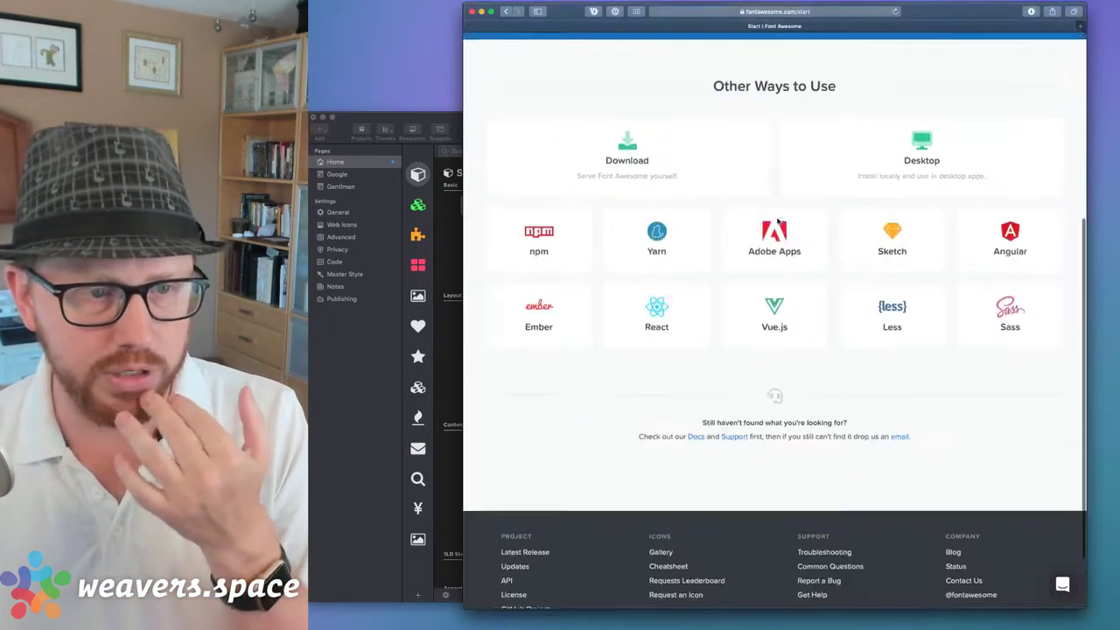
scroll(911, 141, "up", 5)
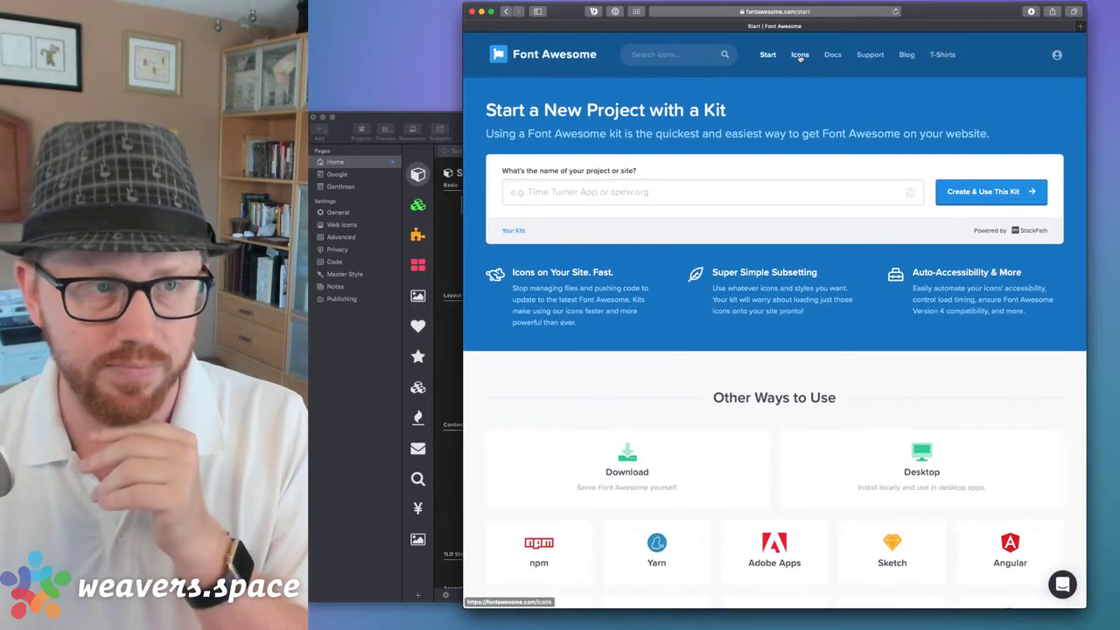
- Return to the account details and open the download page for Font Awesome Pro
left_click(1057, 54)
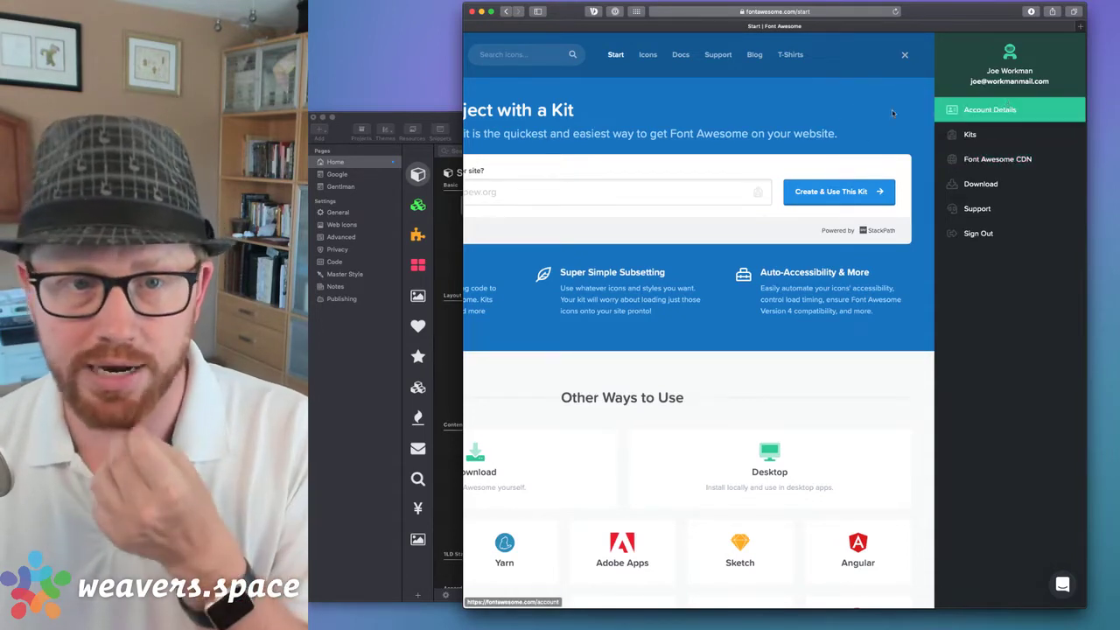
left_click(985, 110)
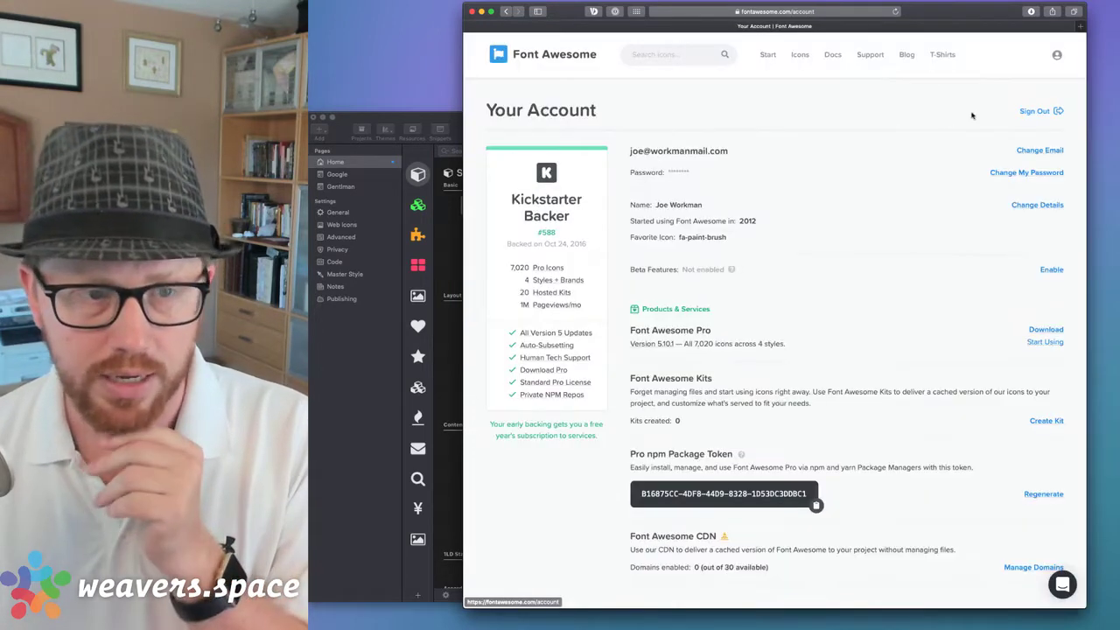
scroll(723, 348, "down", 2)
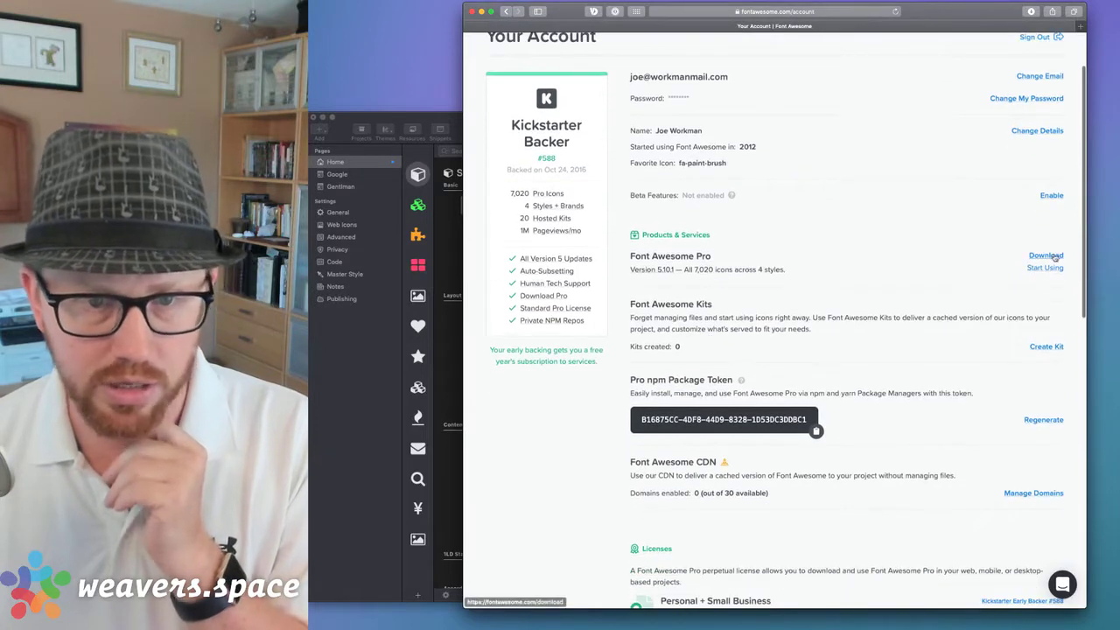
left_click(1055, 254)
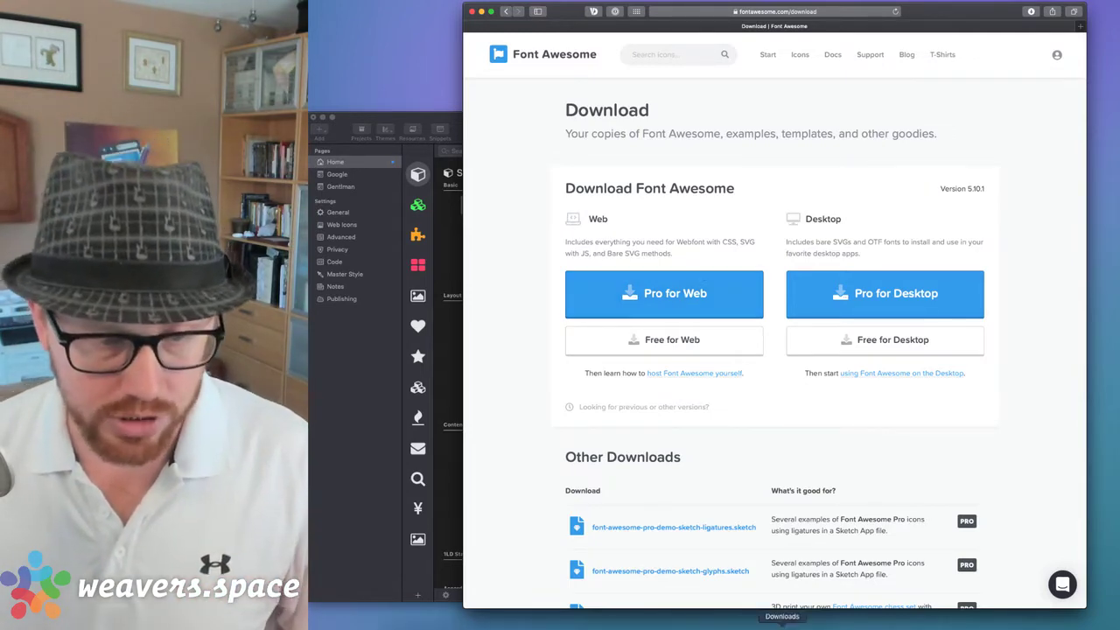
- Open the downloaded fontawesome-pro-5.10.1-web folder in Finder and close the browser window
left_click(781, 623)
left_click(527, 134)
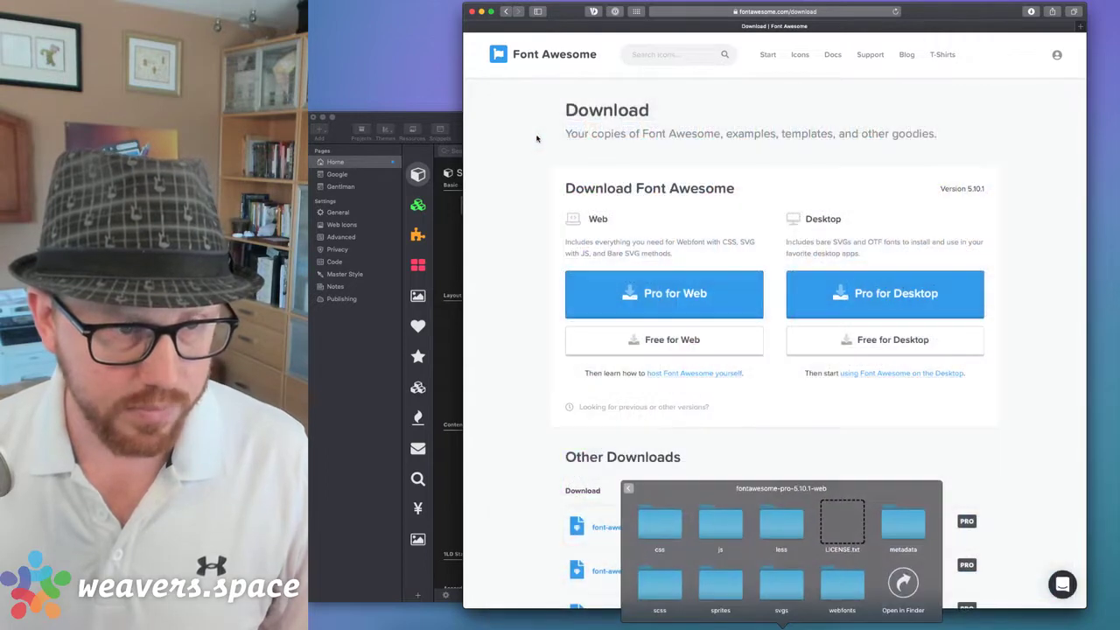
left_click(903, 582)
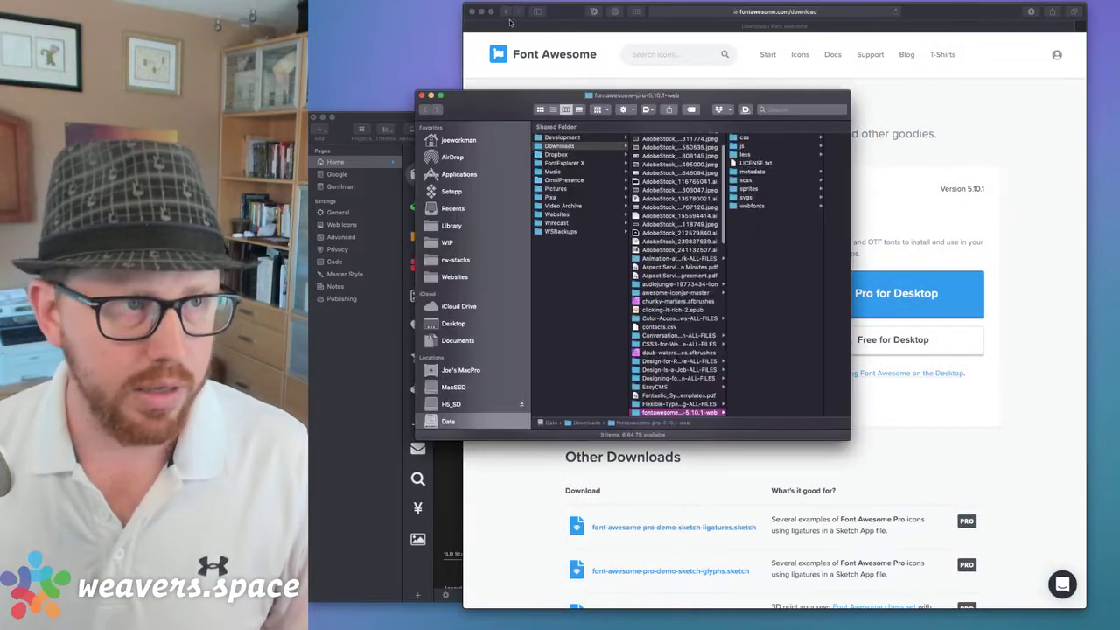
left_click(474, 12)
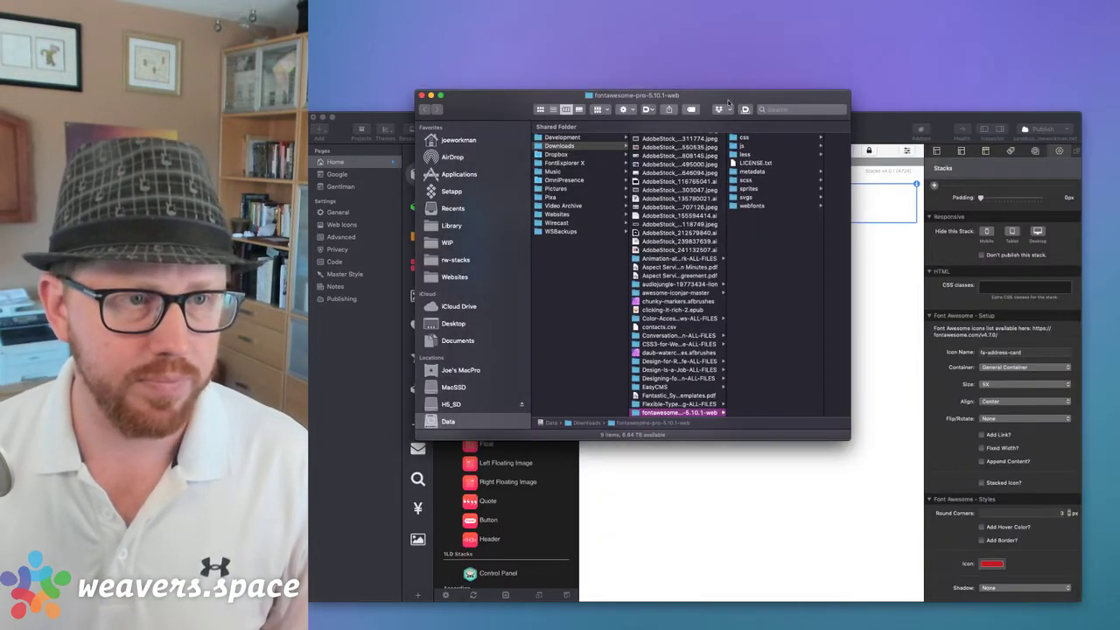
- Move the Finder window higher, show the folder contents as icons and widen the window
left_click_drag(730, 104, 777, 54)
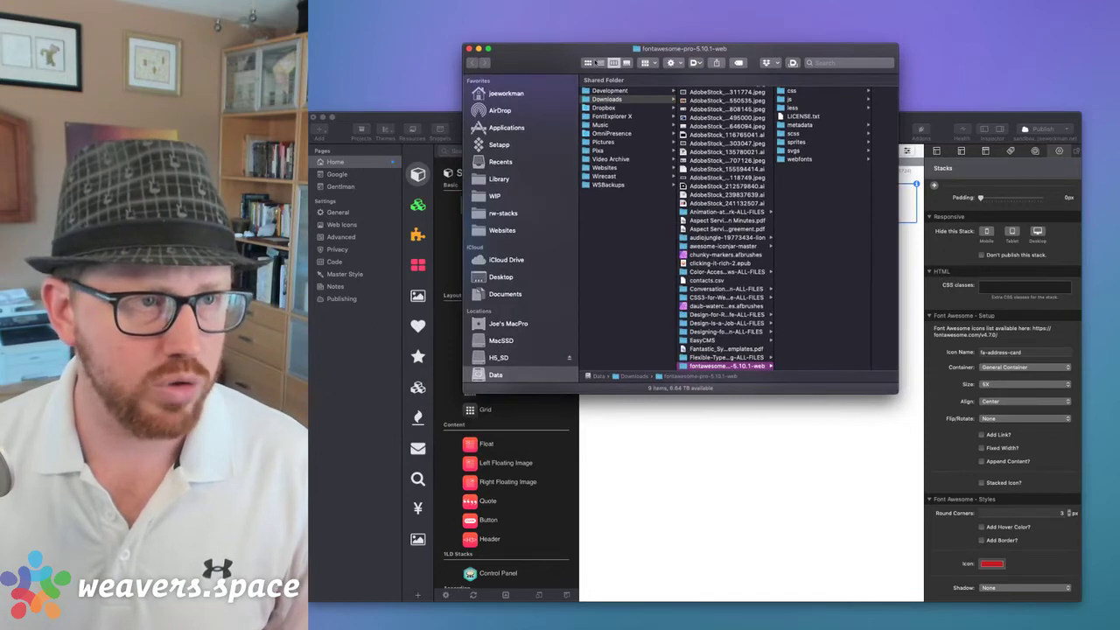
left_click(587, 63)
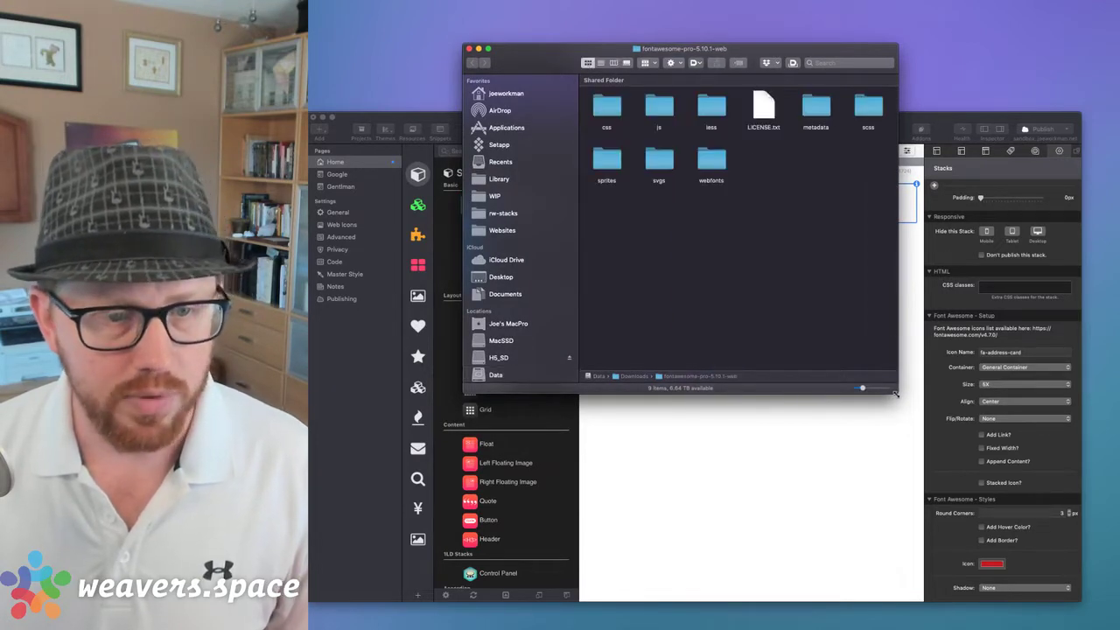
left_click_drag(897, 393, 962, 398)
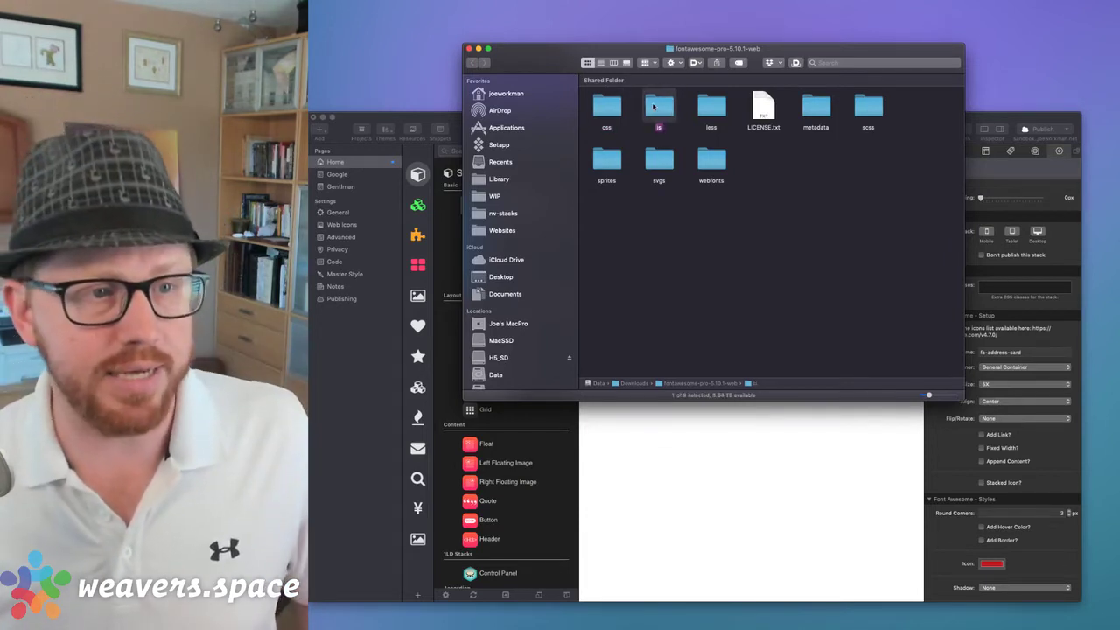
- Look over the contents of the fontawesome-pro-5.10.1-web folder, including the less, metadata, scss and svgs folders
left_click(713, 107)
left_click(819, 109)
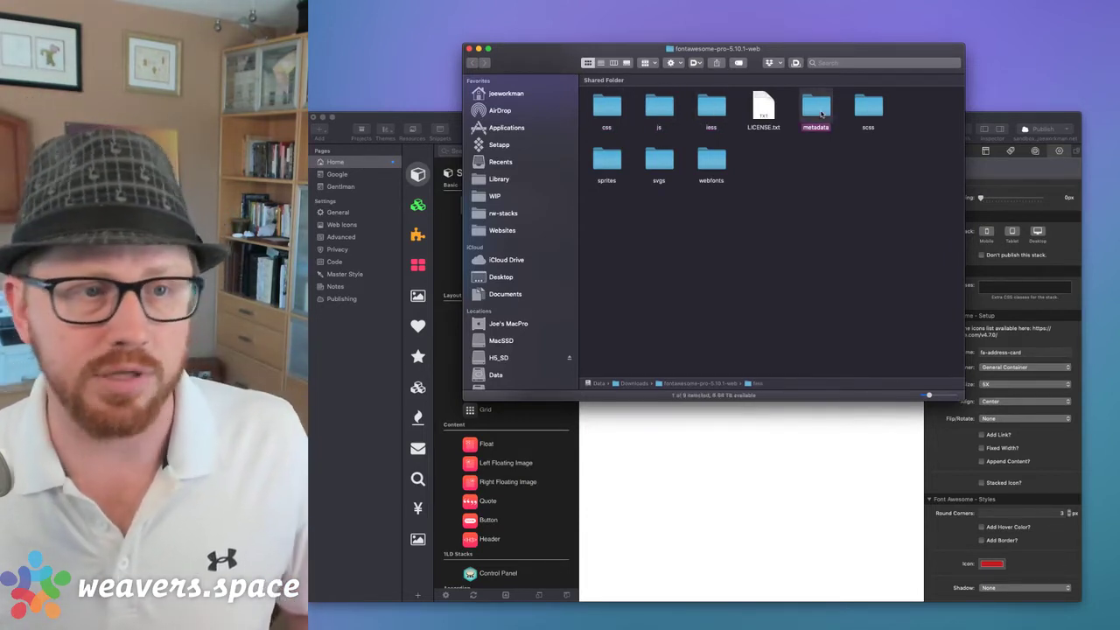
left_click(876, 112)
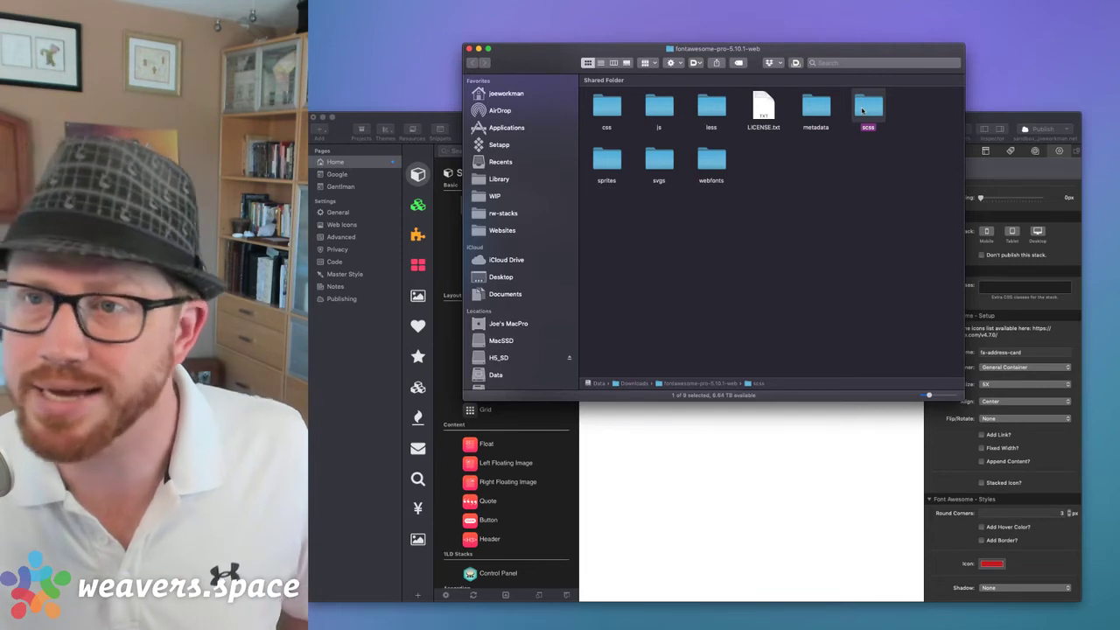
left_click_drag(901, 129, 597, 109)
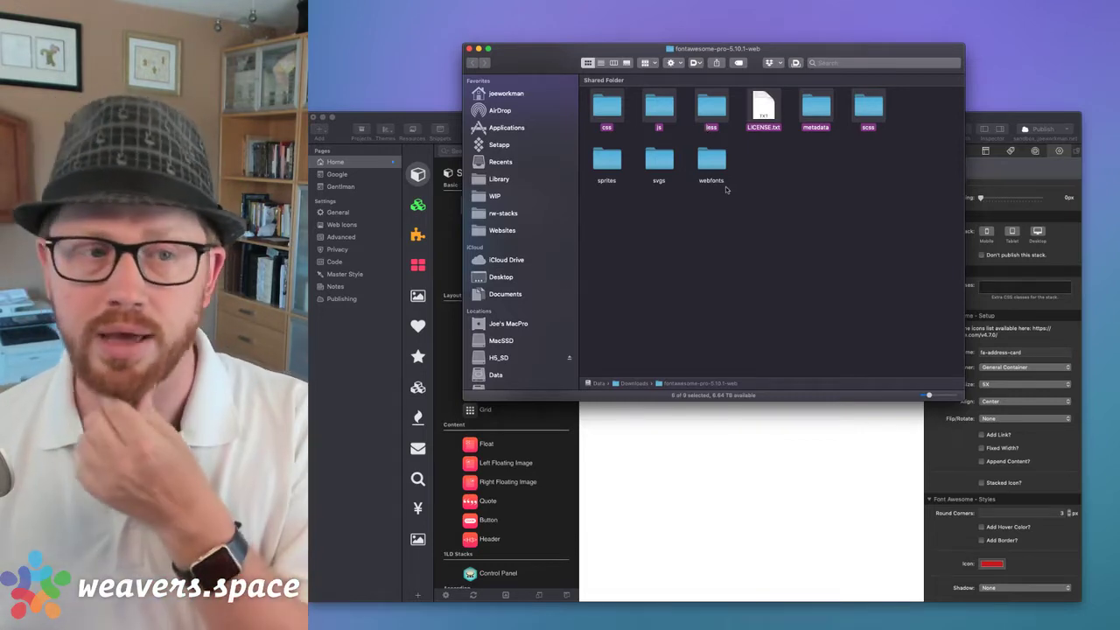
left_click(652, 163)
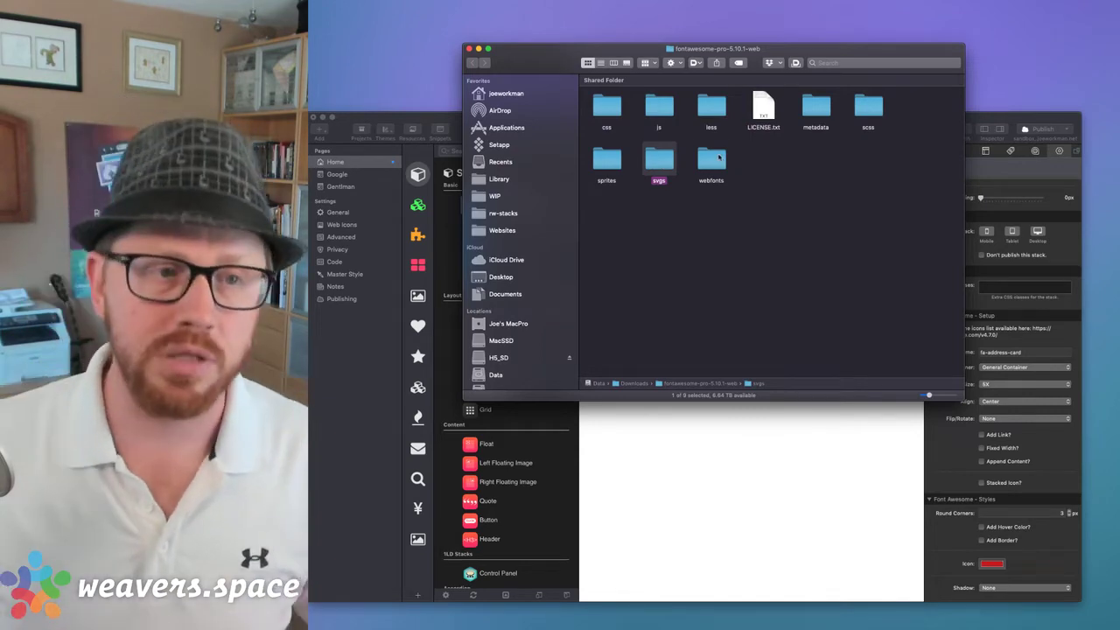
- Open the webfonts folder and highlight all its font files, then clear the selection
double_click(712, 159)
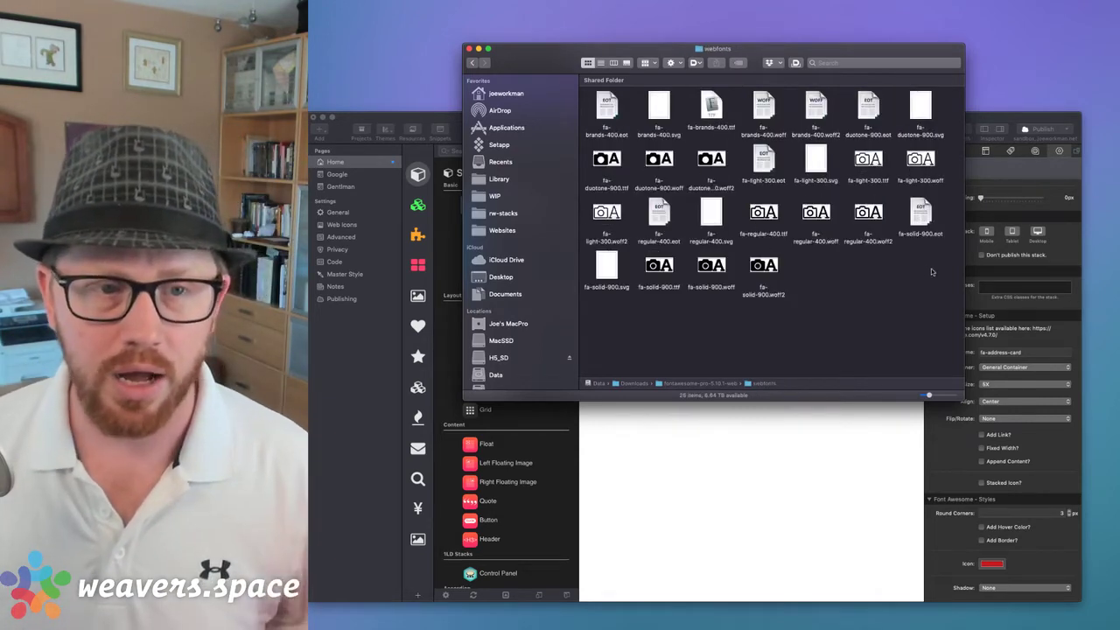
left_click_drag(944, 261, 584, 94)
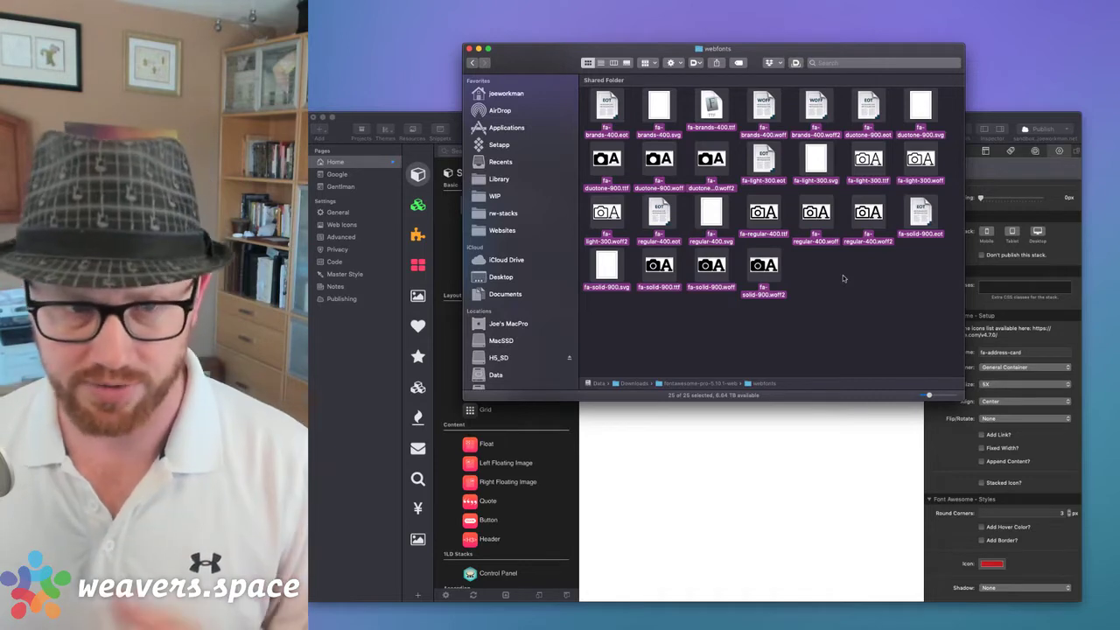
left_click(843, 275)
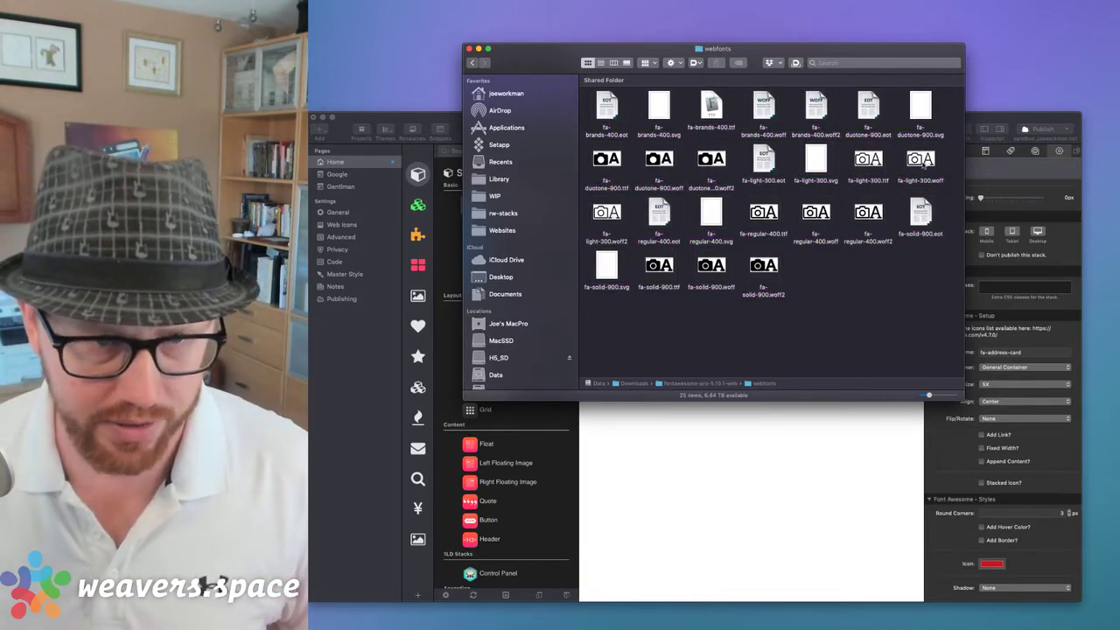
- View the file information for fa-light-300.woff, close it and select fa-light-300.svg
left_click(921, 161)
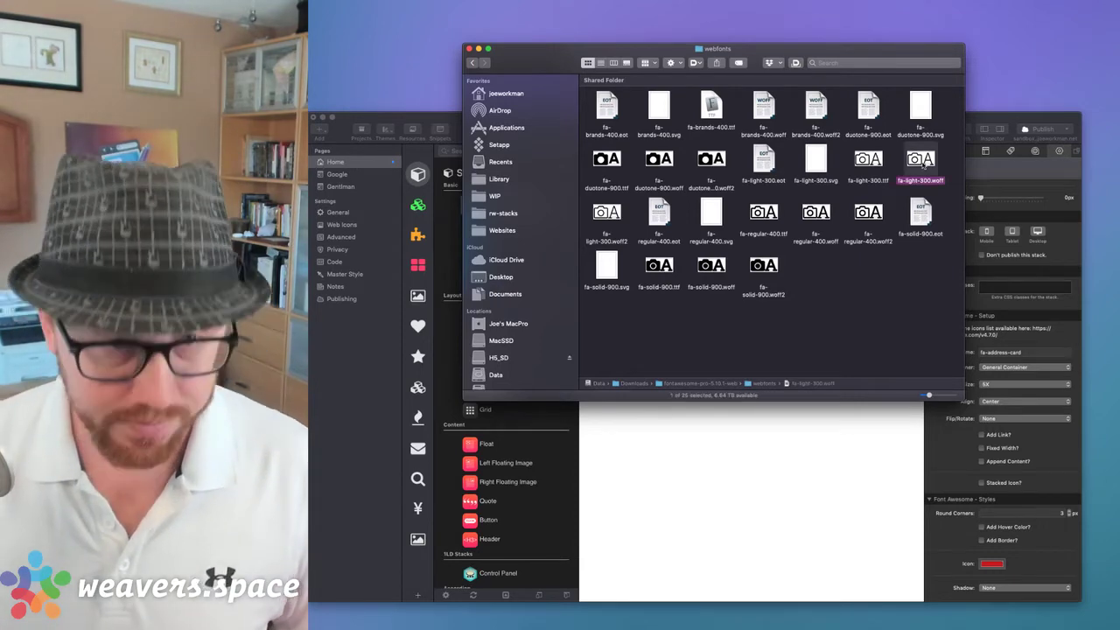
double_click(922, 163)
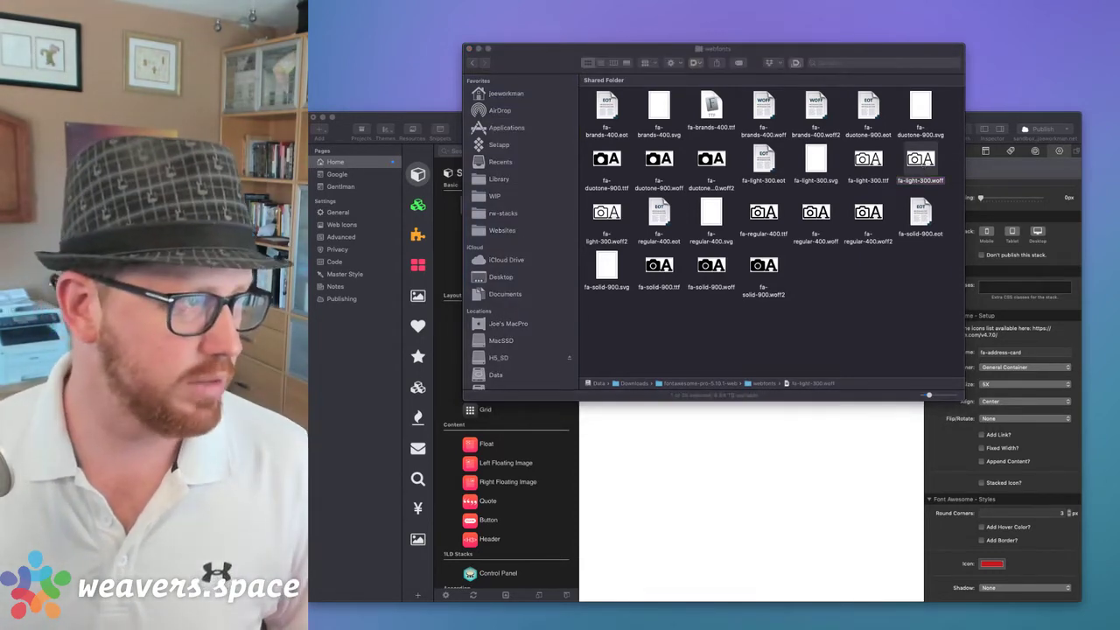
left_click_drag(210, 1, 773, 2)
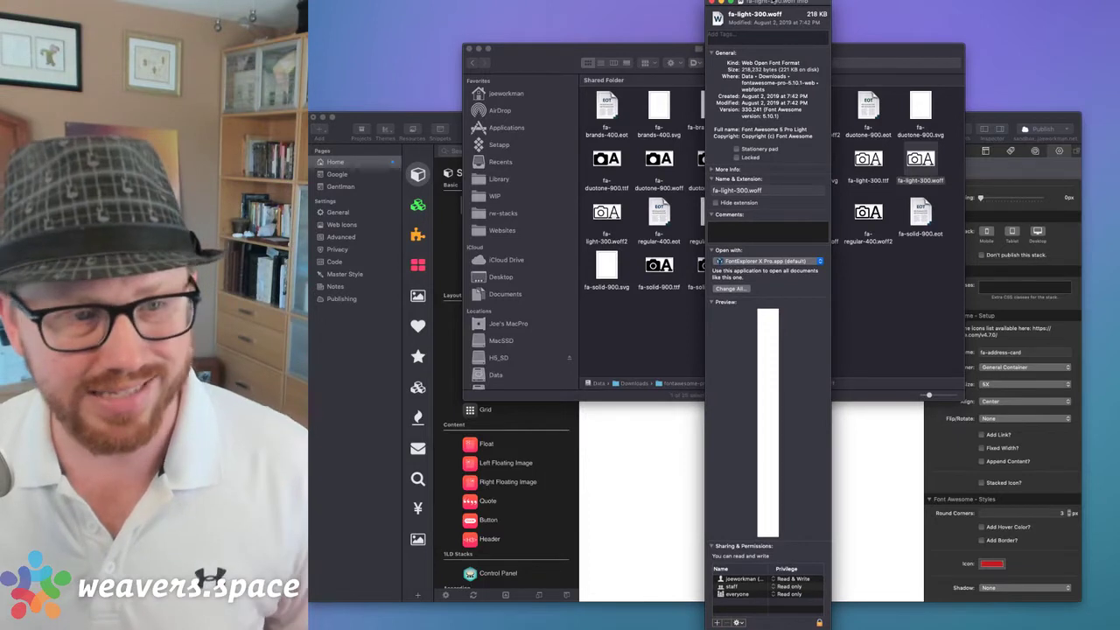
left_click(712, 4)
left_click(817, 157)
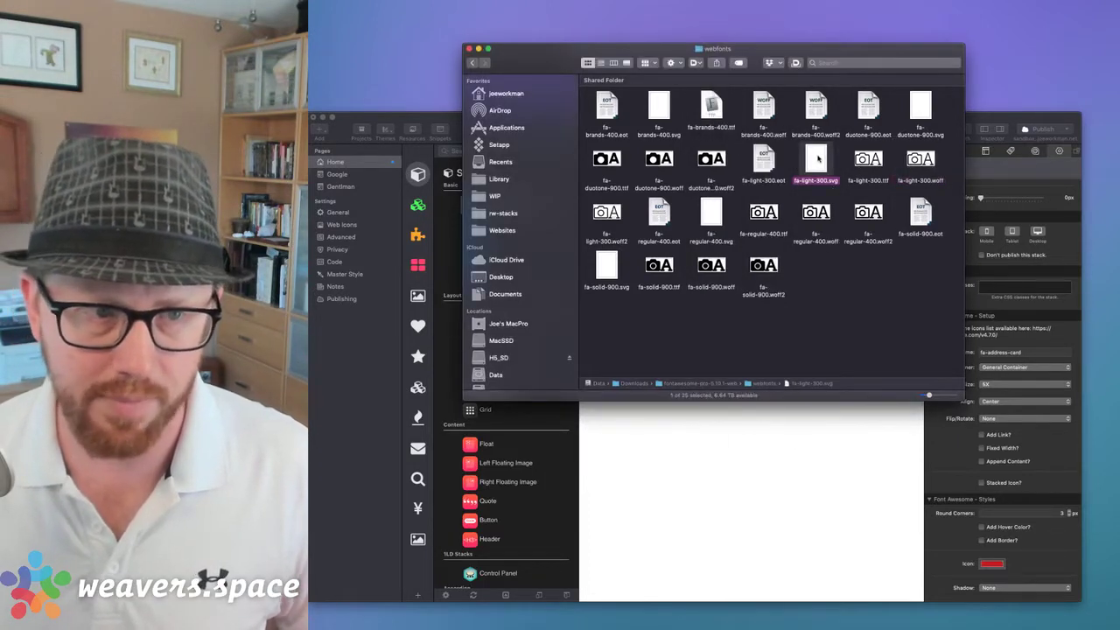
- Go back to the fontawesome-pro-5.10.1-web folder and open its svgs folder
left_click(473, 64)
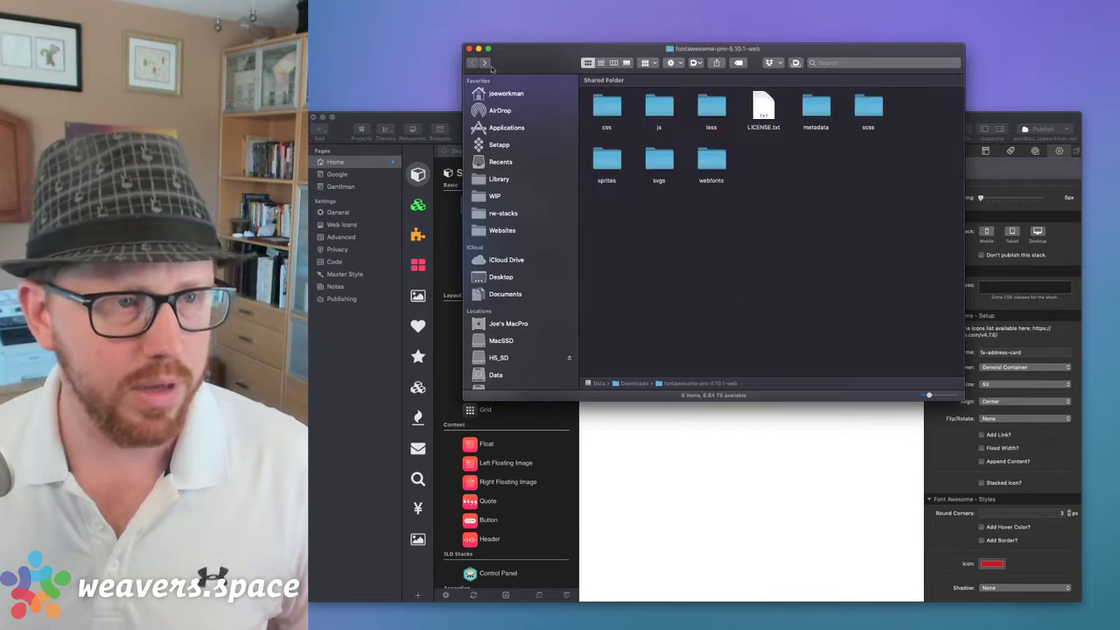
double_click(657, 163)
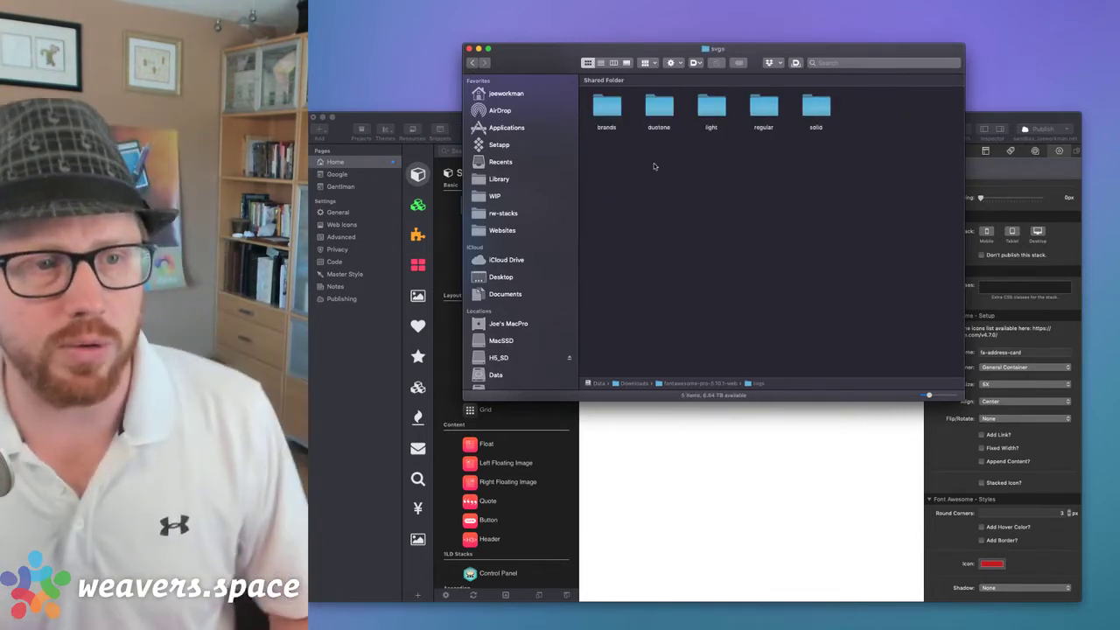
- Step through the brands, duotone, light, regular and solid folders inside svgs, then clear the selection
left_click(607, 106)
left_click(659, 106)
left_click(712, 106)
left_click(769, 107)
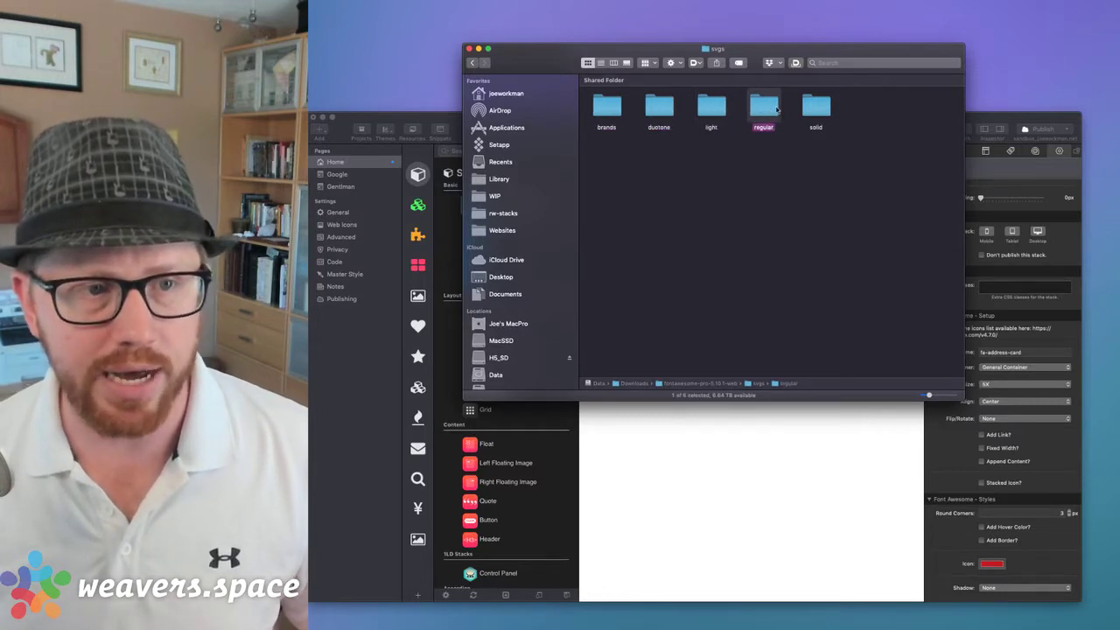
left_click(816, 106)
left_click(607, 106)
left_click(665, 106)
left_click(712, 106)
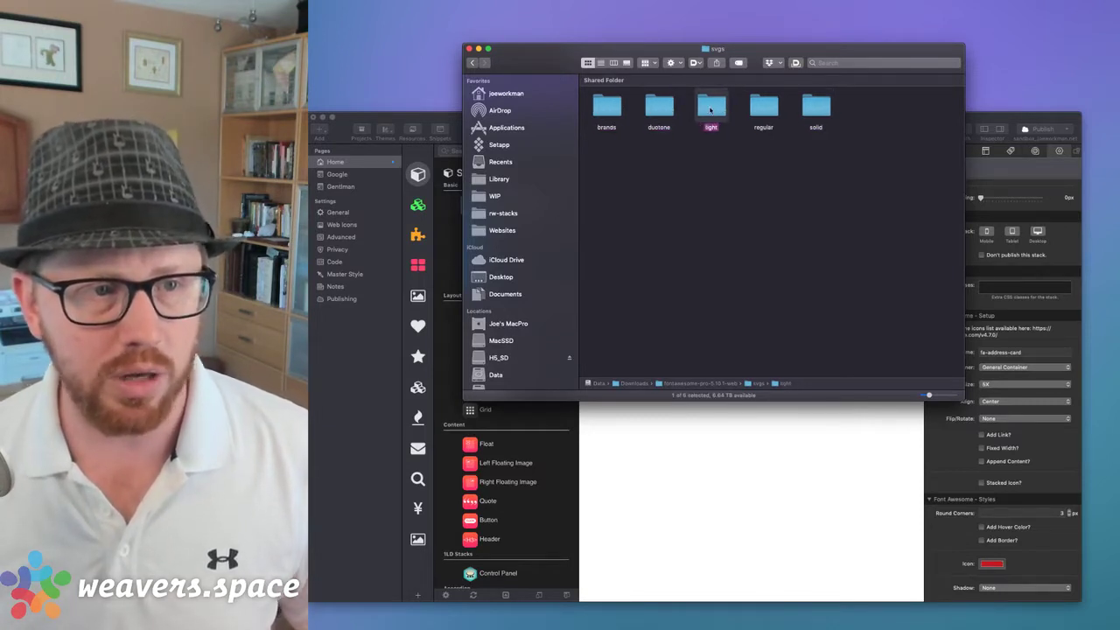
left_click(738, 109)
left_click(816, 106)
left_click(846, 124)
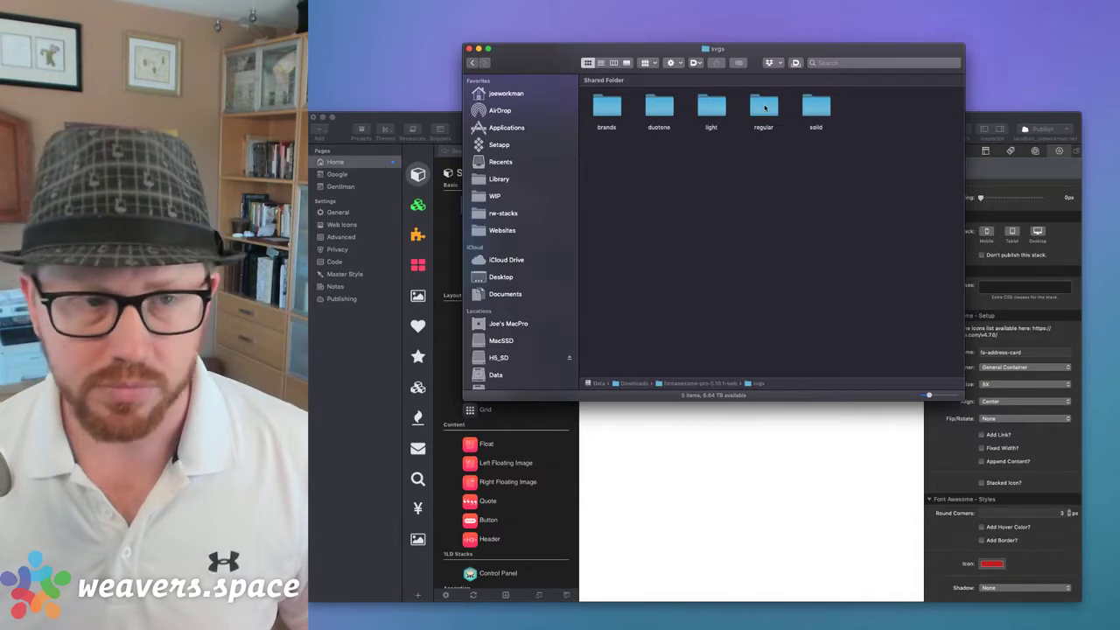
- Open the regular folder and look through its SVG icon files from beginning to end
left_click(763, 105)
double_click(763, 106)
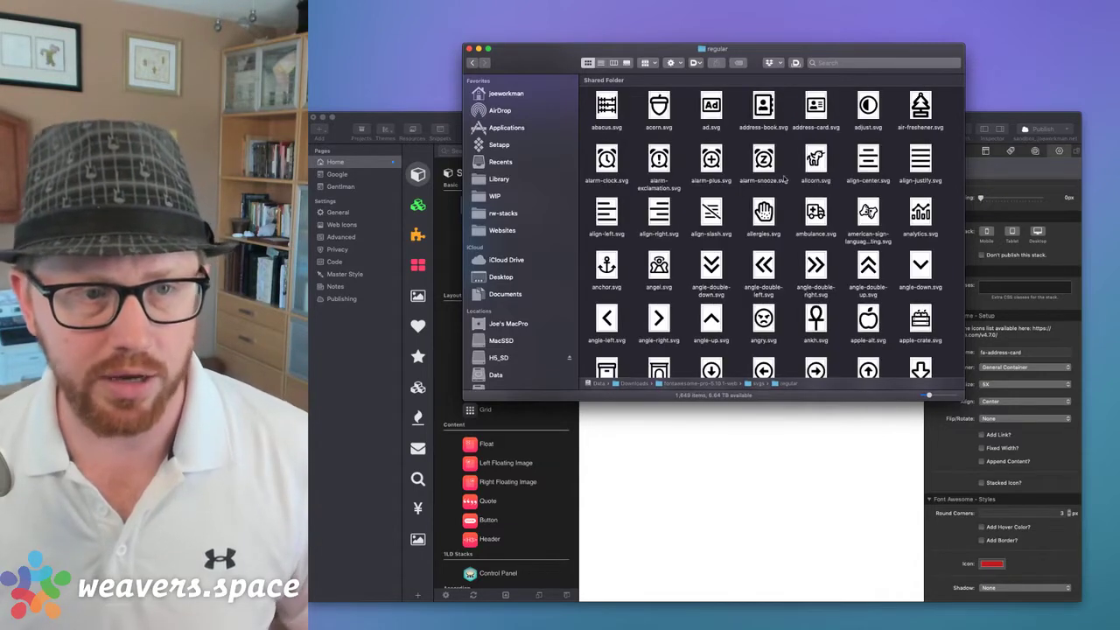
scroll(806, 246, "down", 10)
scroll(806, 246, "down", 15)
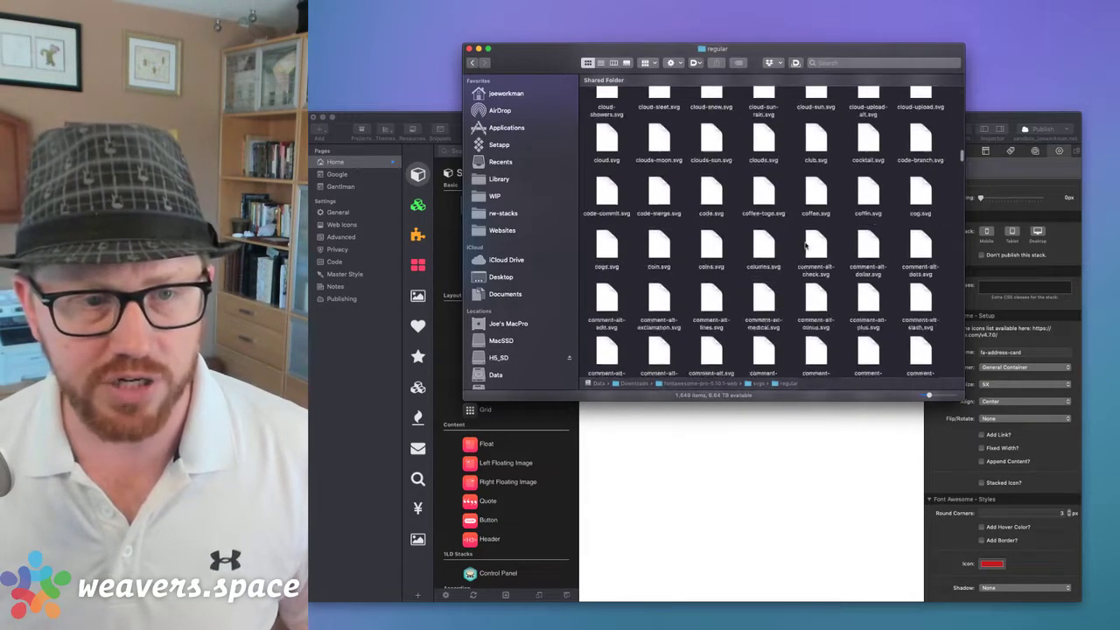
scroll(806, 246, "down", 20)
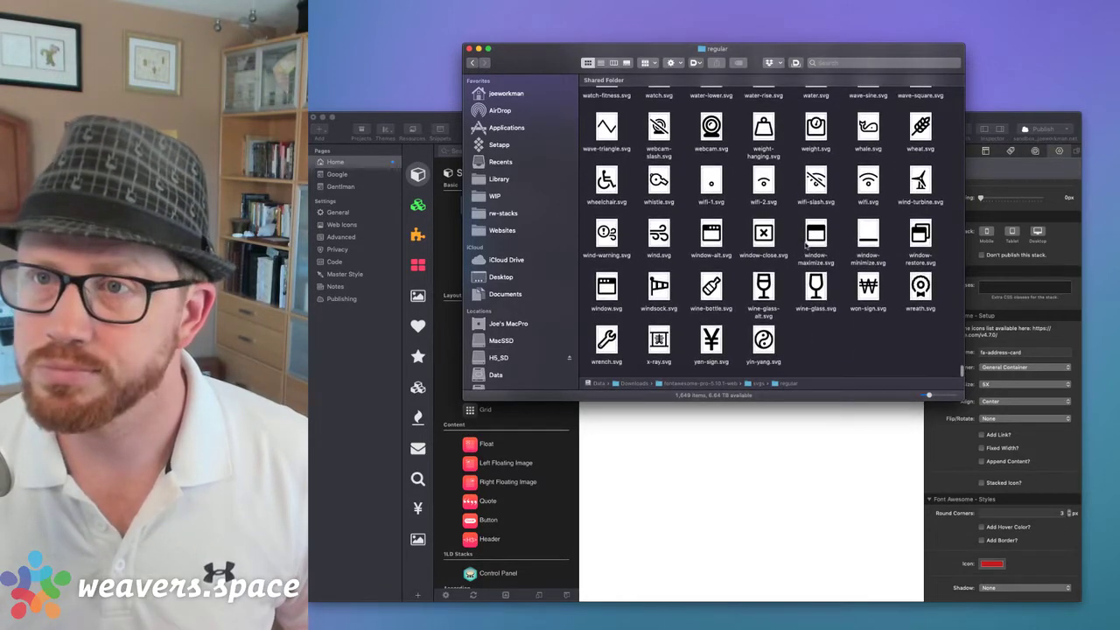
scroll(806, 246, "up", 20)
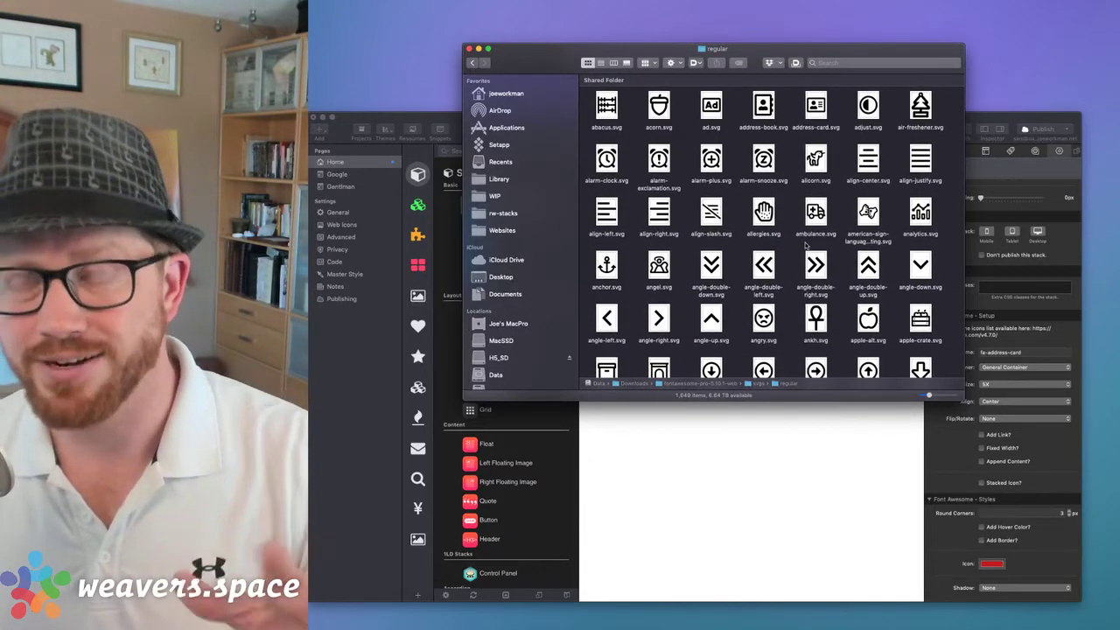
- Minimise the Sandbox project window and reposition the Finder window showing the regular folder
left_click(386, 114)
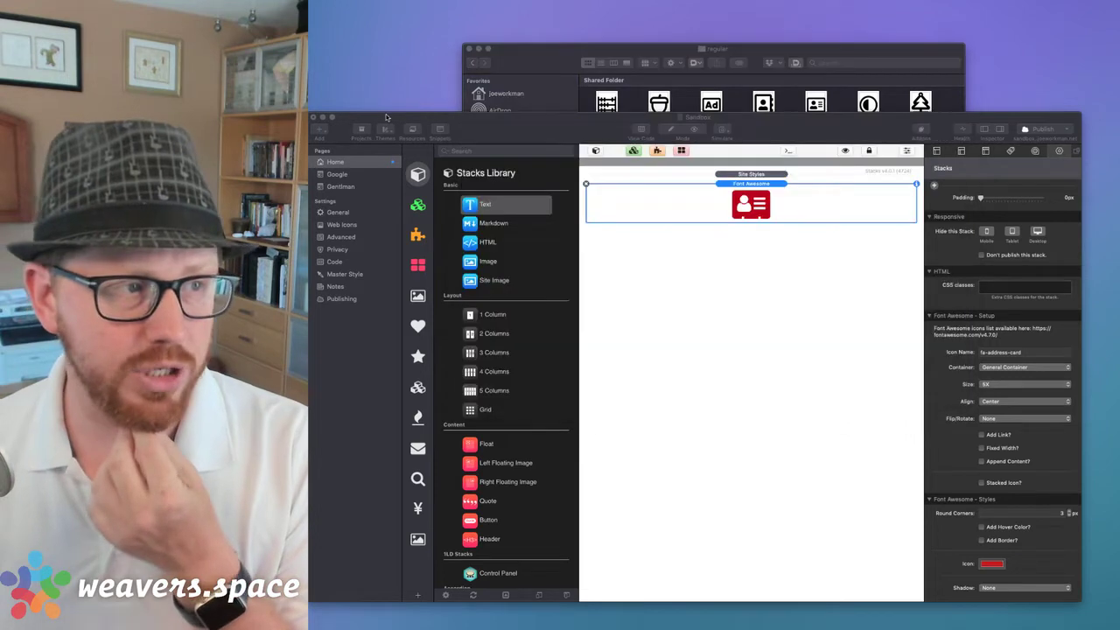
left_click(323, 117)
left_click_drag(551, 61, 573, 87)
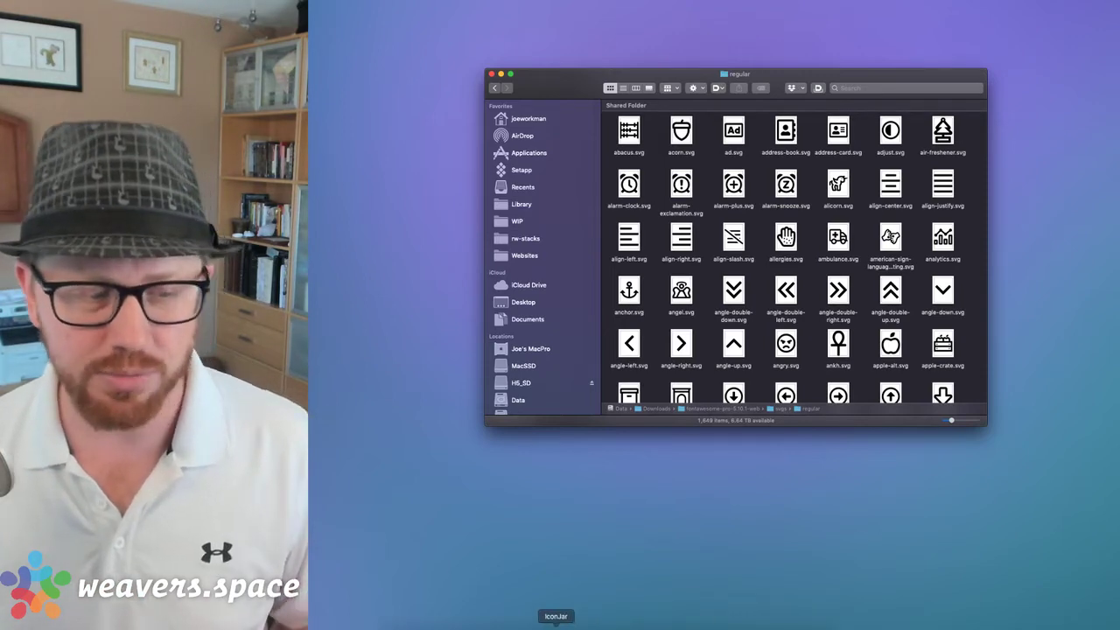
- Switch to IconJar and move and resize its window so that all of it fits on screen
left_click(555, 625)
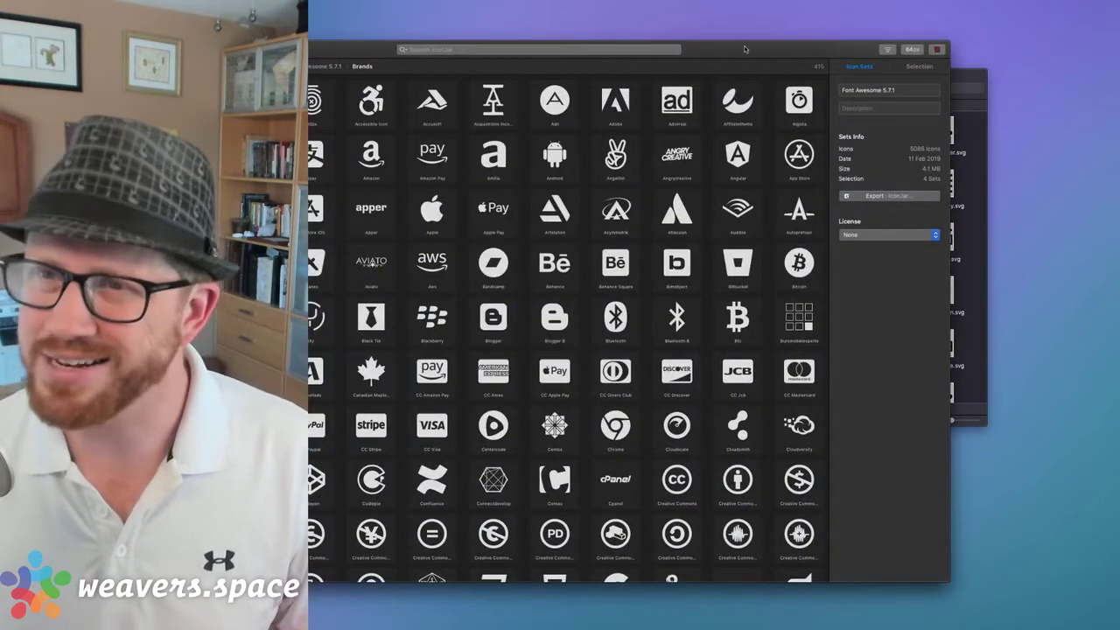
left_click_drag(745, 49, 938, 42)
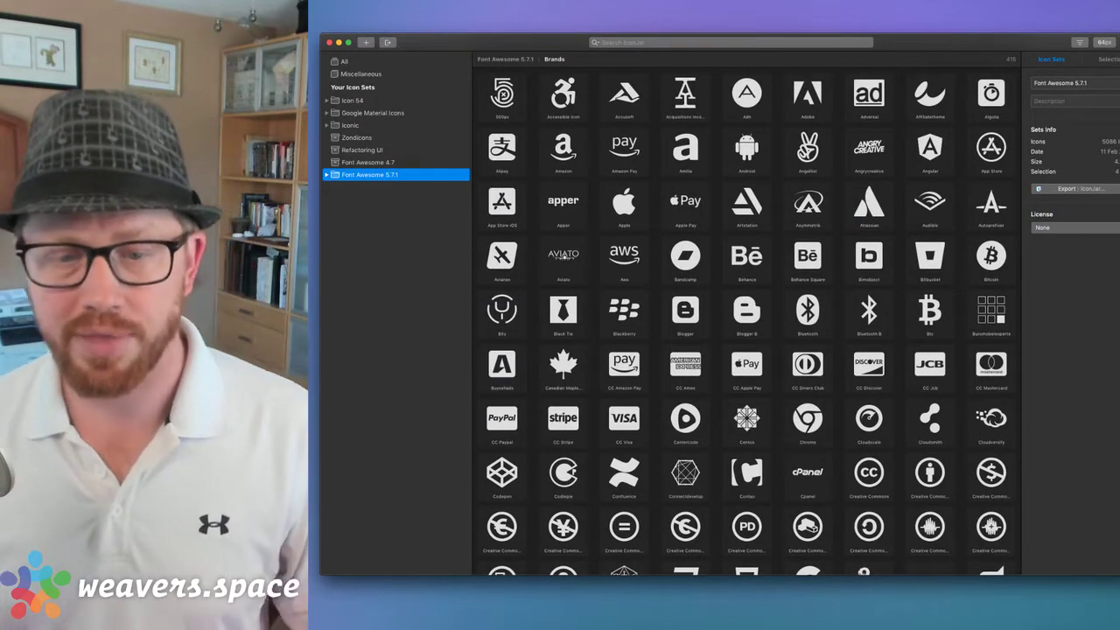
left_click_drag(1119, 574, 1102, 548)
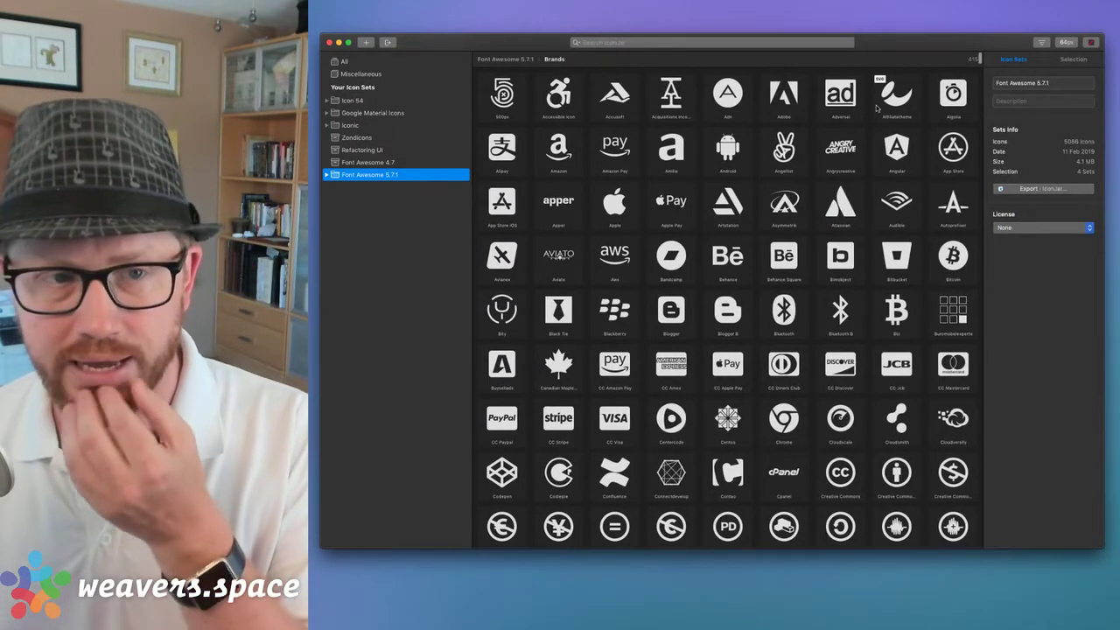
left_click_drag(891, 45, 905, 51)
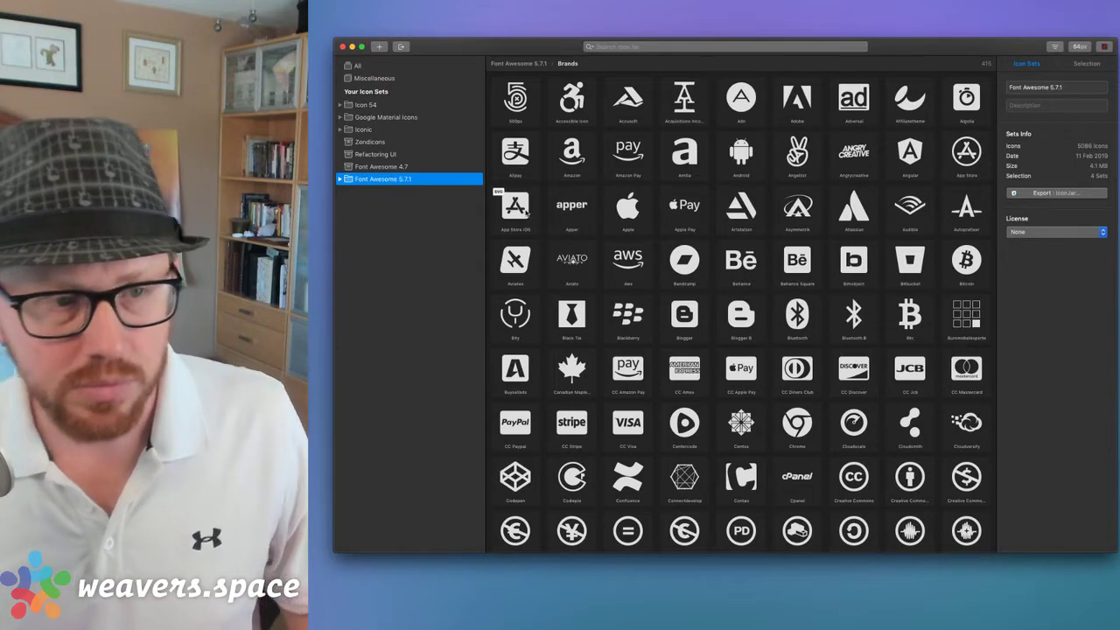
- Browse the icons of the Font Awesome 5.7.1 set and the Font Awesome 4.7 set
scroll(654, 248, "down", 20)
scroll(654, 250, "down", 3)
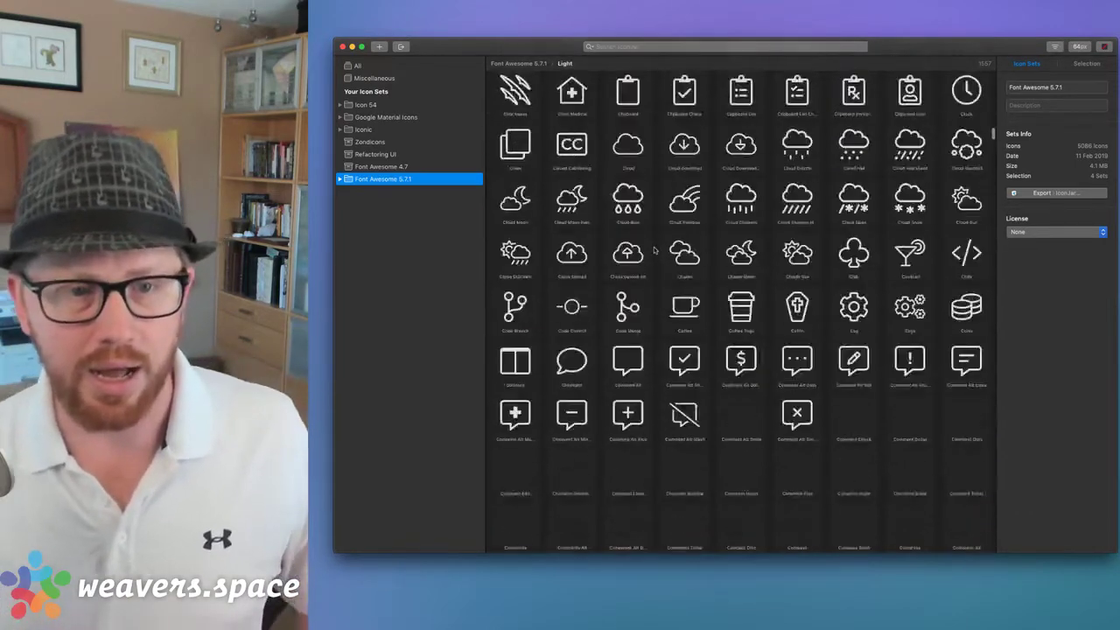
scroll(653, 250, "up", 20)
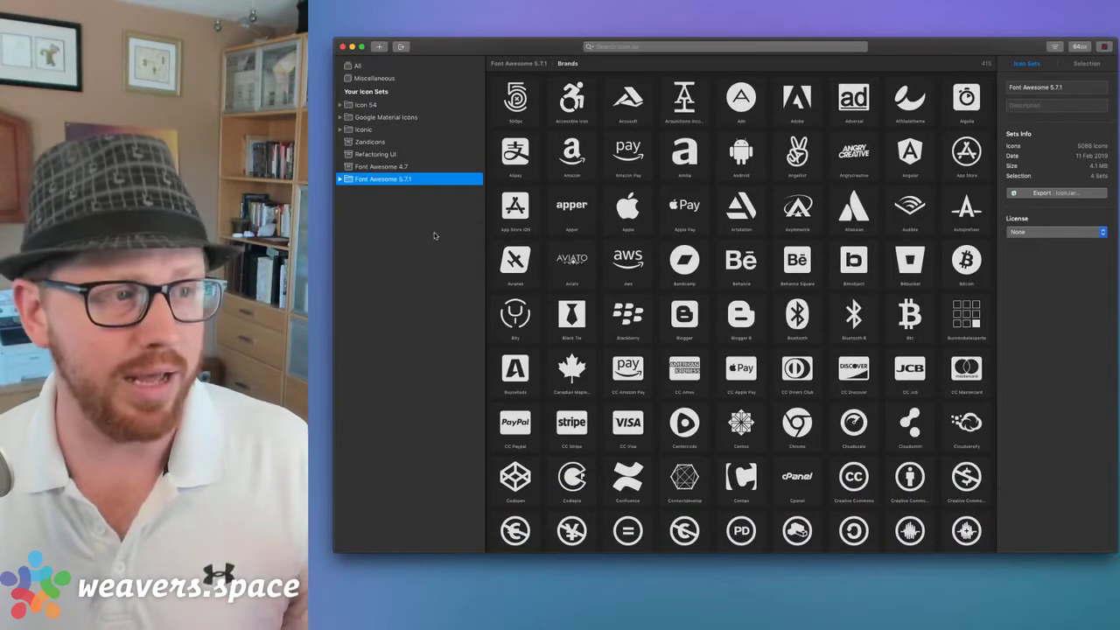
left_click(385, 165)
scroll(730, 215, "down", 20)
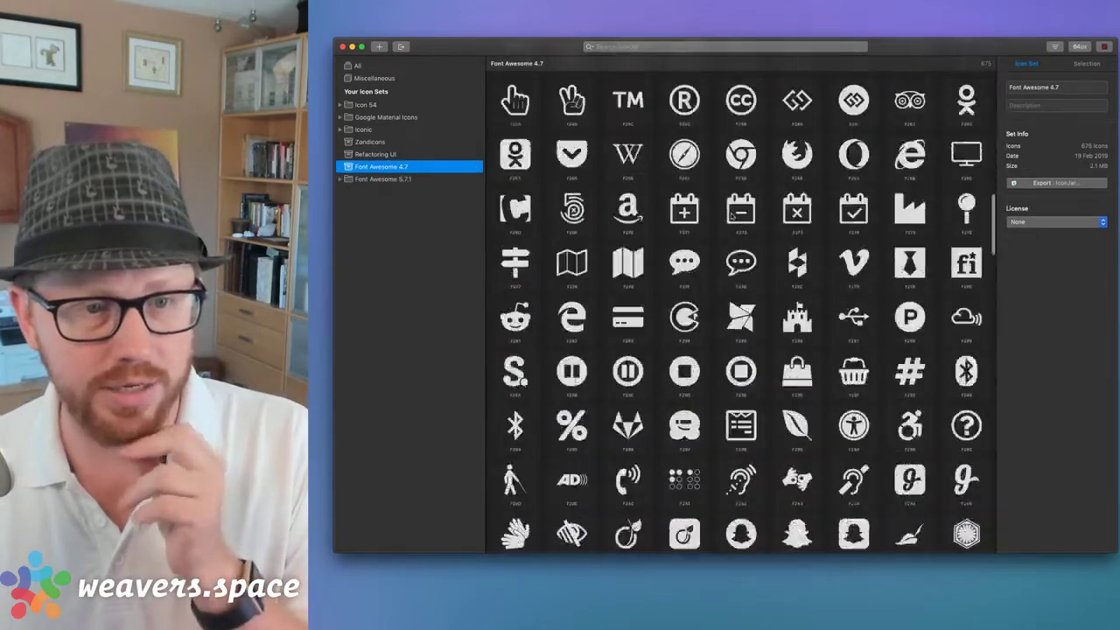
scroll(731, 217, "up", 20)
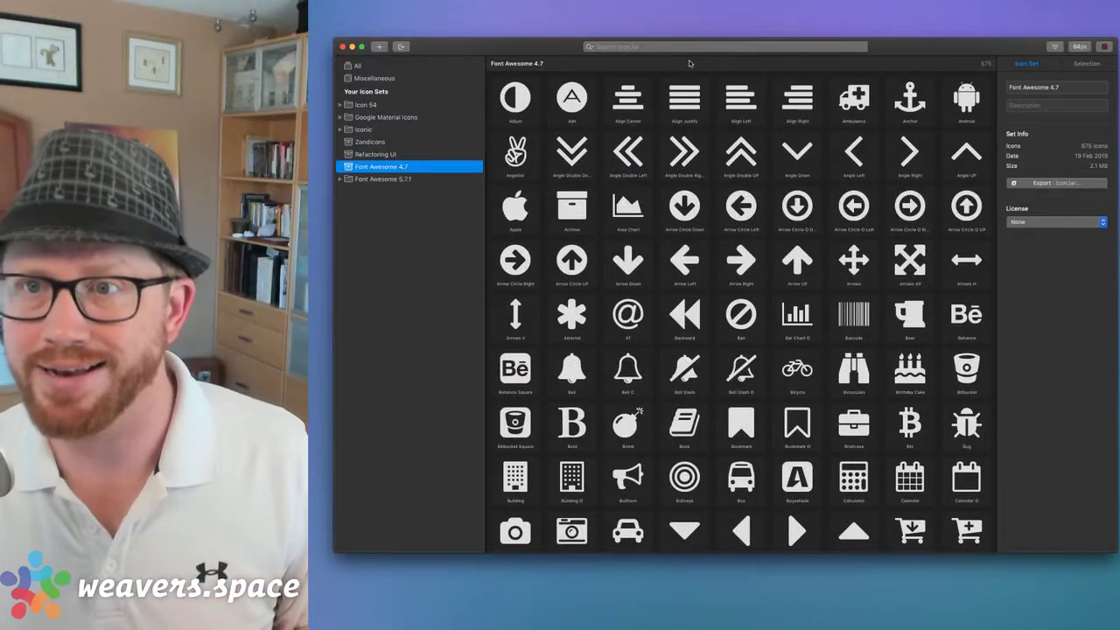
mouse_move(478, 165)
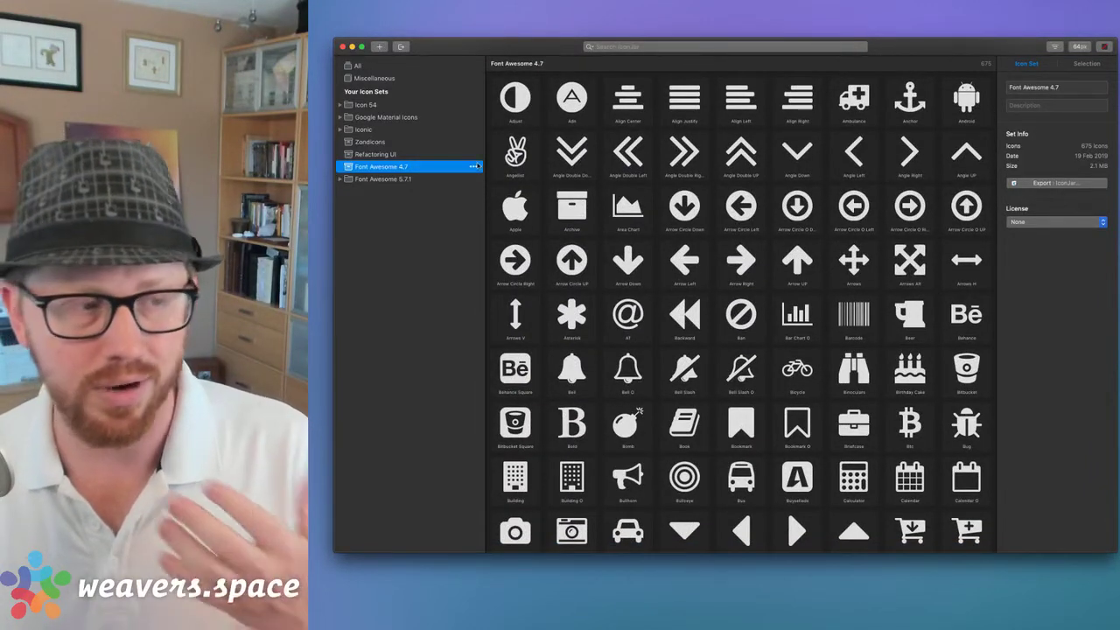
- Expand the Font Awesome 5.7.1 set and view its Brands, Light, Regular and Solid subsets
left_click(393, 181)
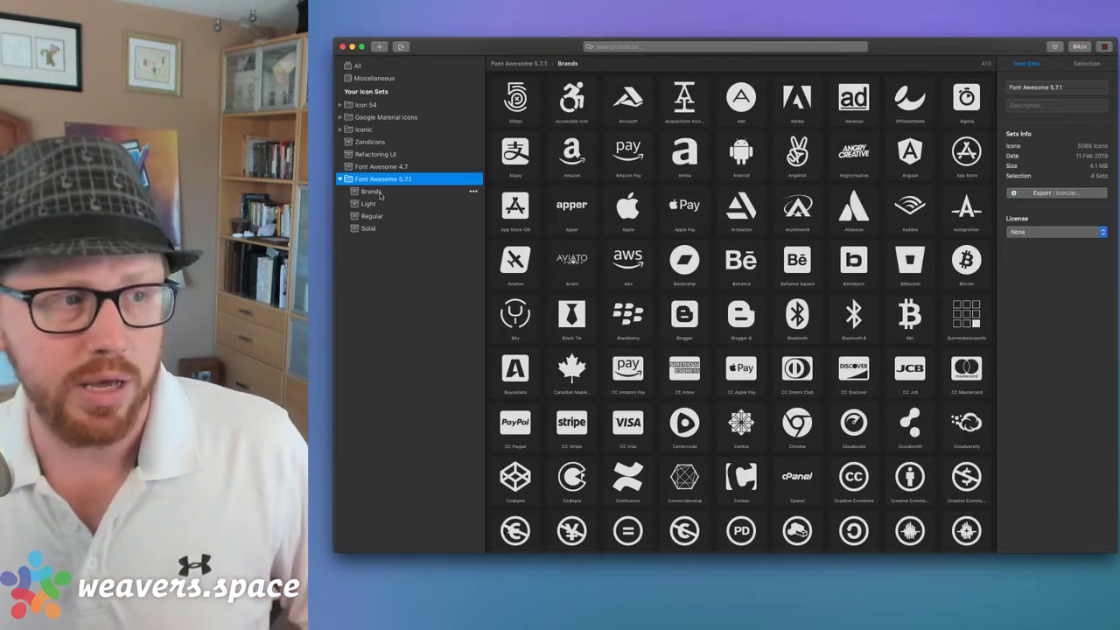
left_click(374, 192)
left_click(375, 205)
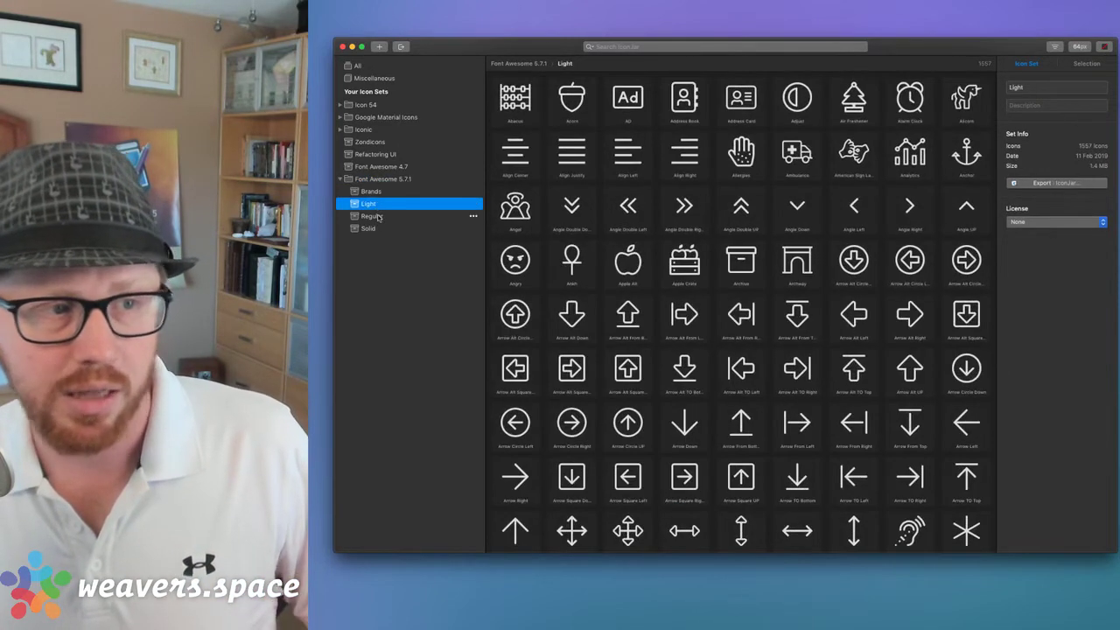
left_click(375, 216)
left_click(371, 229)
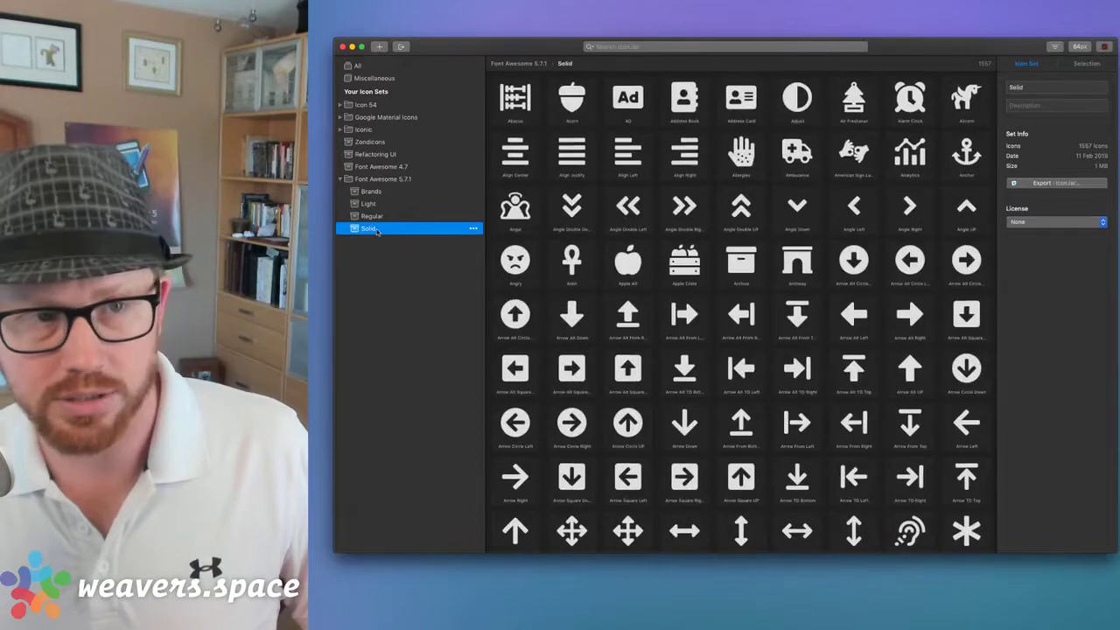
- Compare the Regular, Light and Brands icon styles again and browse through the Solid icons
left_click(375, 216)
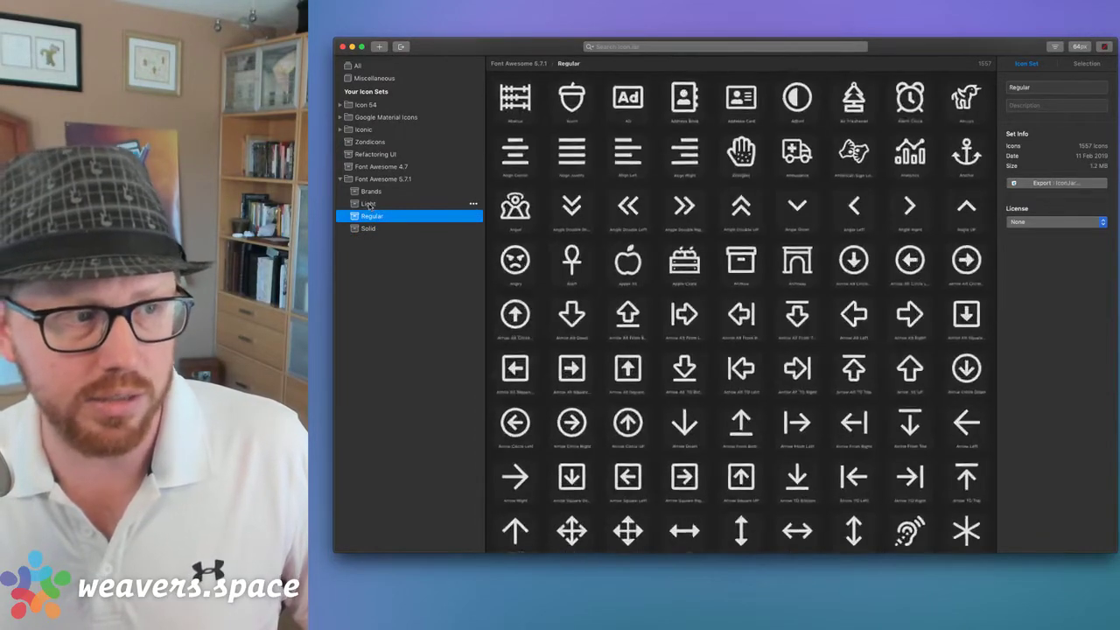
left_click(374, 204)
left_click(373, 192)
left_click(374, 204)
left_click(373, 216)
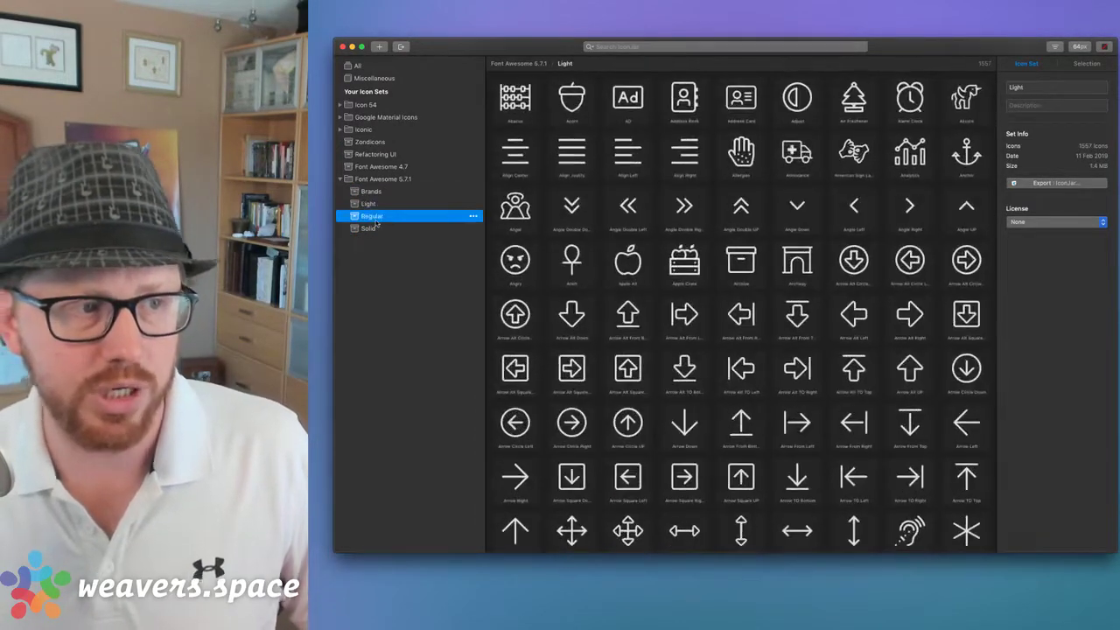
left_click(371, 229)
scroll(714, 261, "down", 1)
scroll(713, 261, "down", 15)
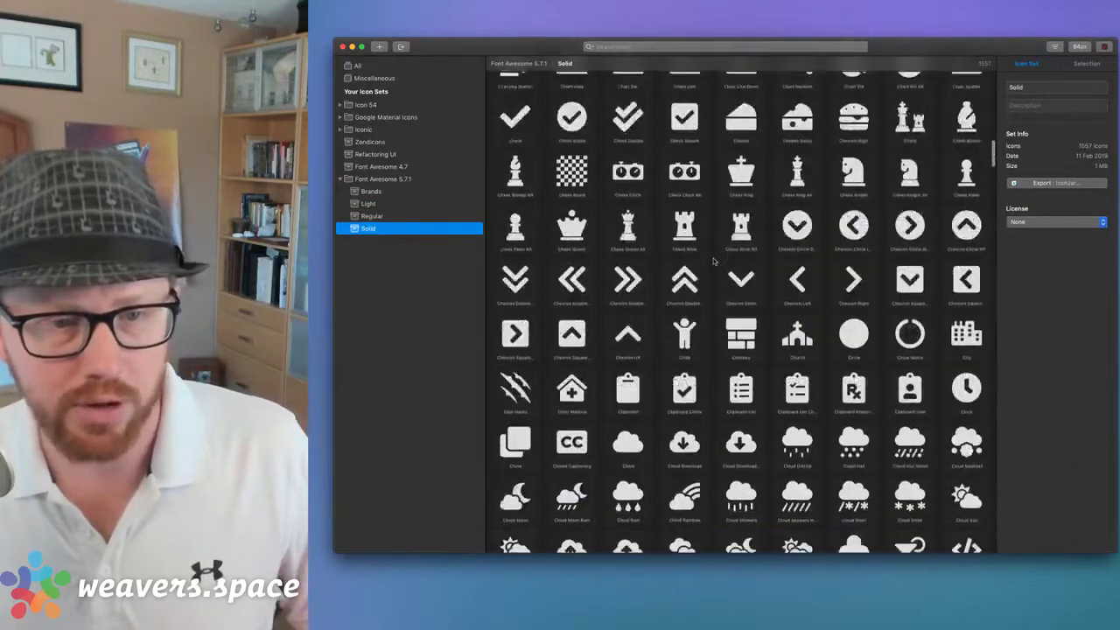
scroll(713, 261, "up", 20)
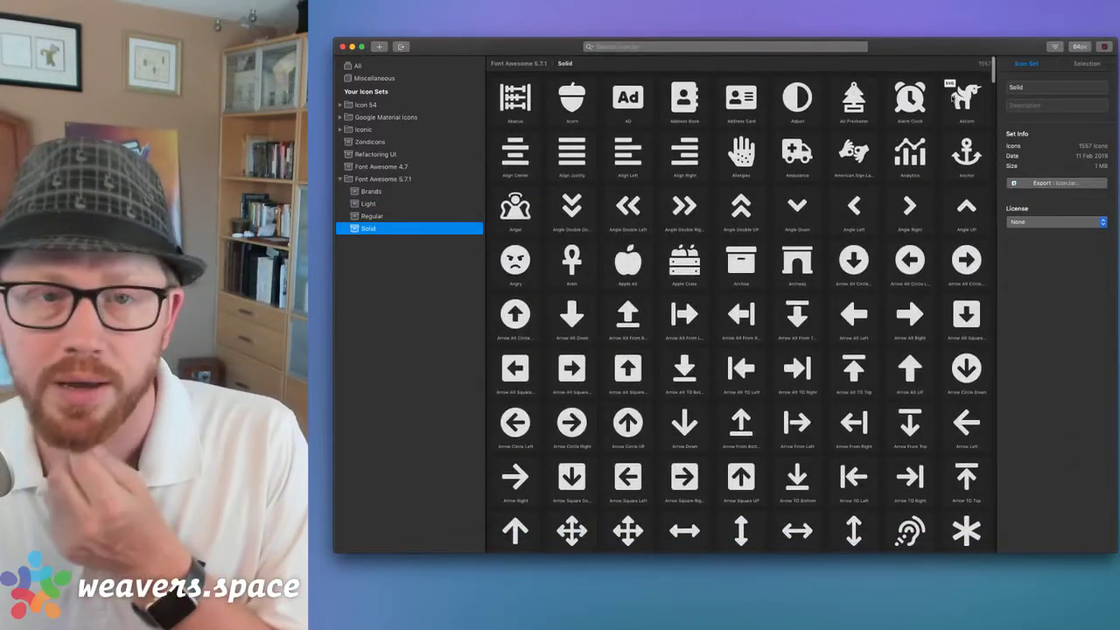
- Try out a reddish icon colour, then set the icon colour to white (#FFFFFF) and close the colour picker
left_click(1106, 47)
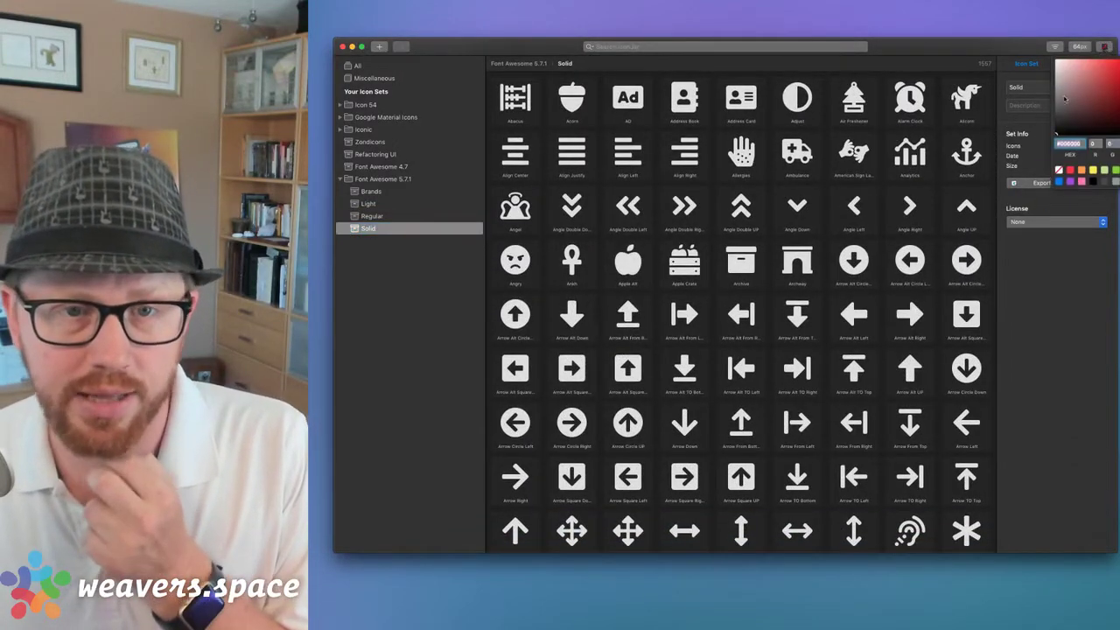
left_click(1112, 75)
left_click_drag(1117, 72, 1061, 88)
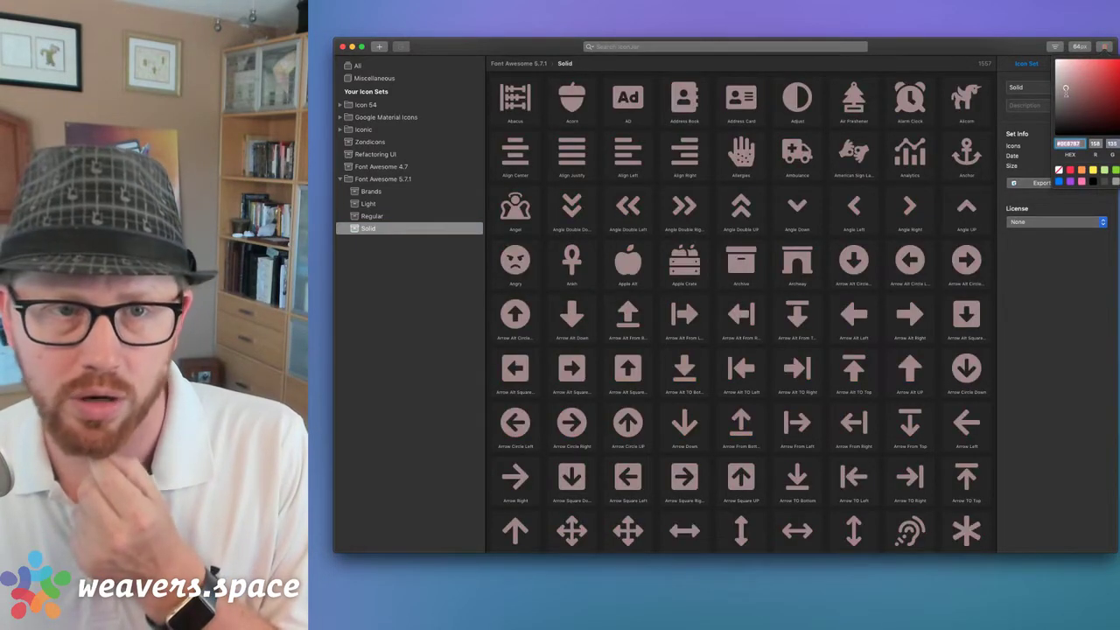
left_click(1055, 61)
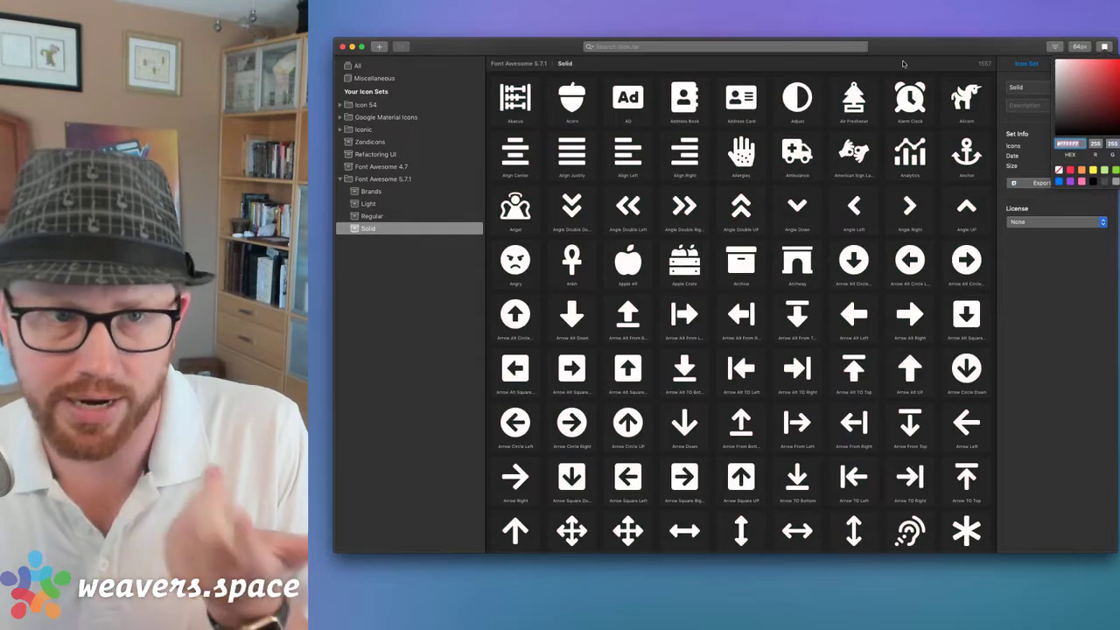
left_click(911, 101)
- Copy the Solid set's Adjust icon as SVG Inline Code
left_click(783, 105)
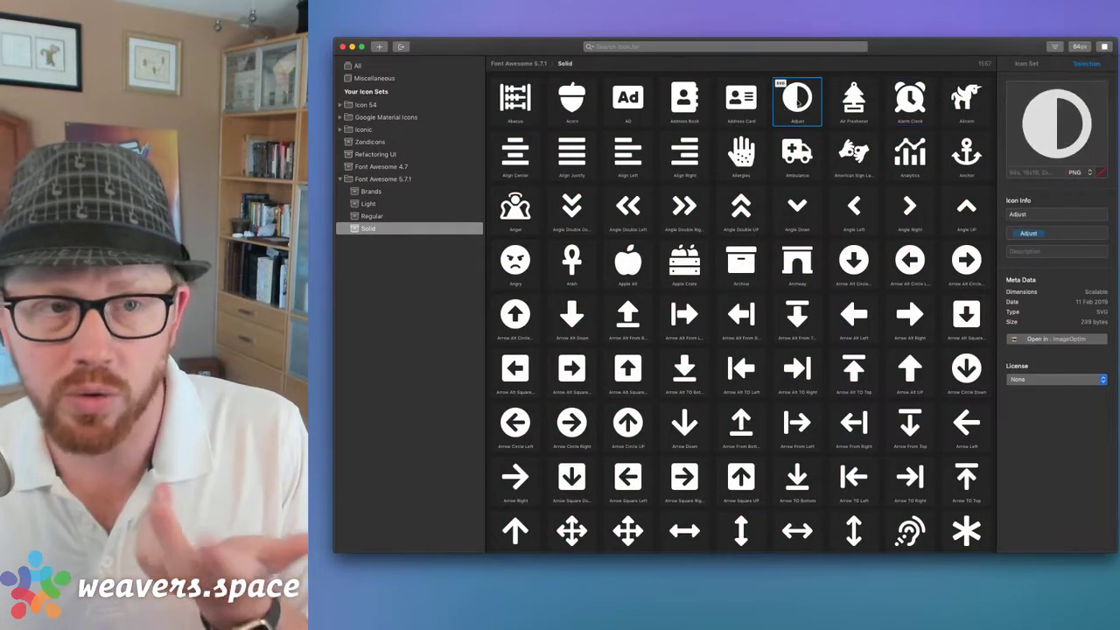
right_click(802, 101)
mouse_move(832, 129)
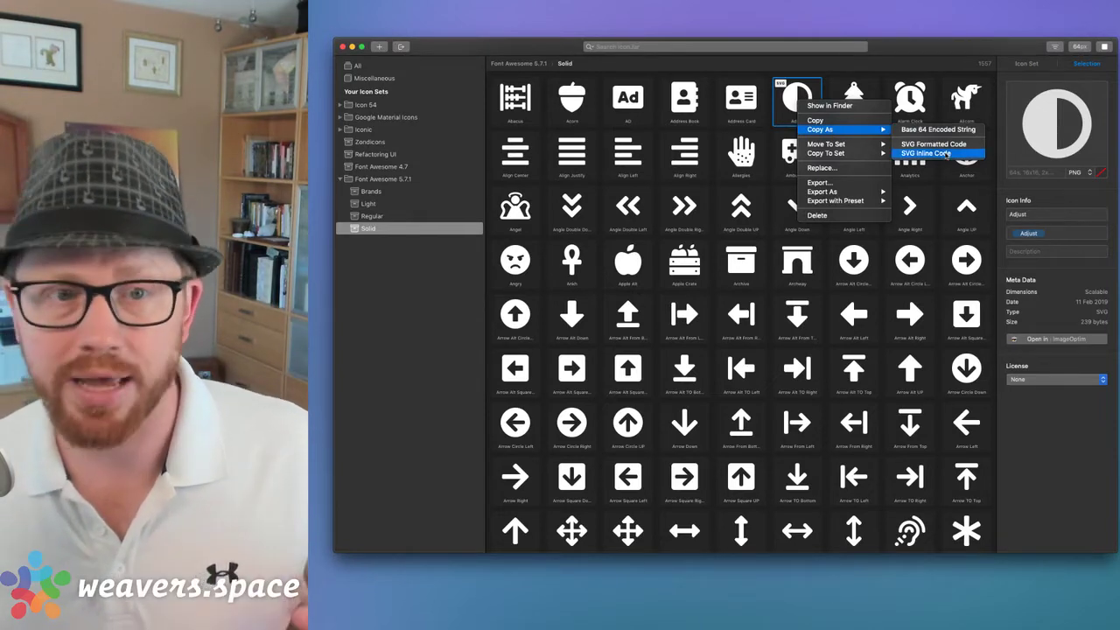
left_click(947, 154)
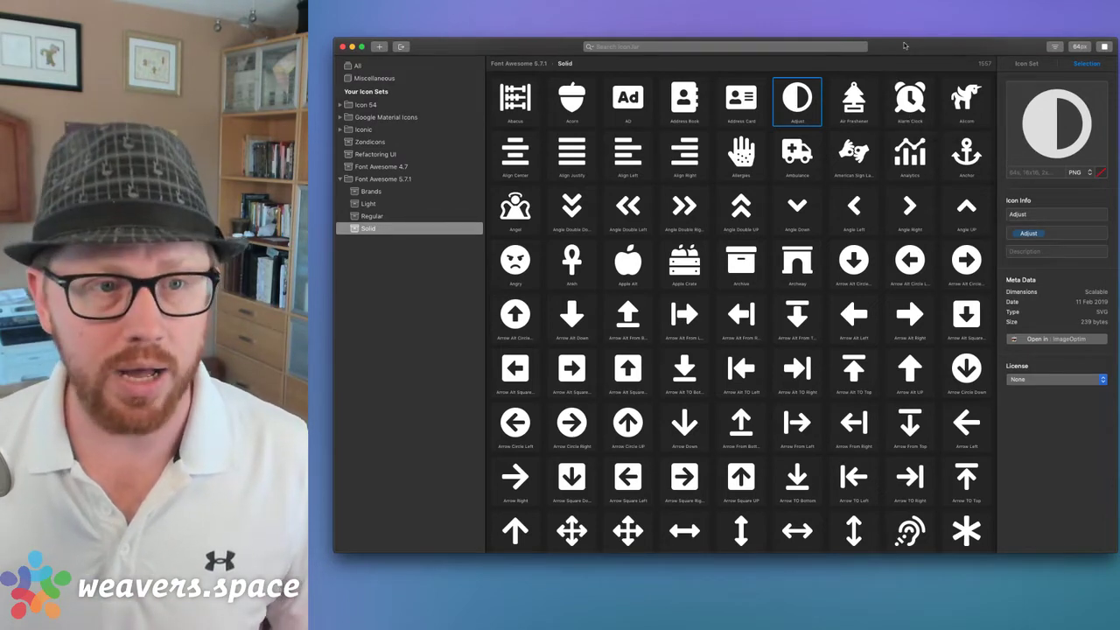
- Close the IconJar window, return to the Sandbox project in RapidWeaver and reposition its window
key("super+Tab")
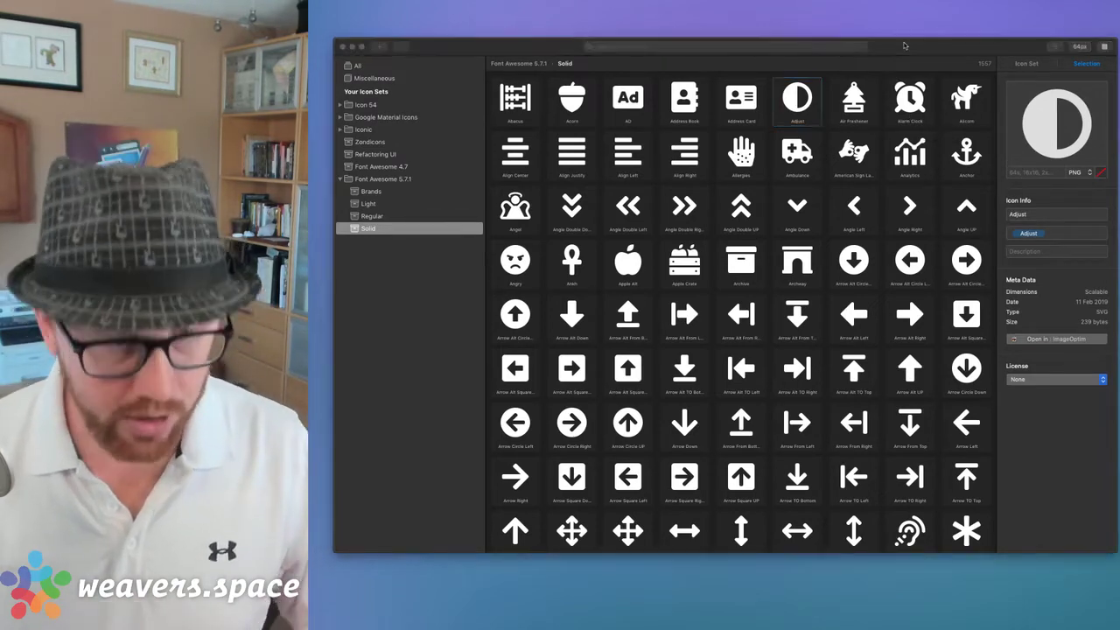
left_click(342, 46)
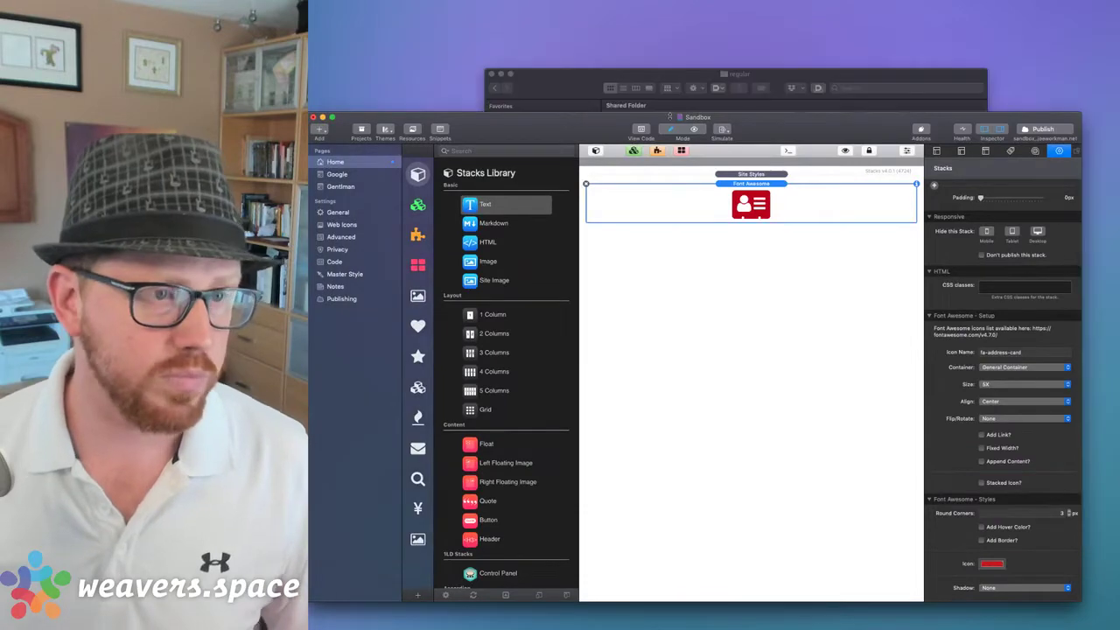
left_click_drag(827, 120, 856, 64)
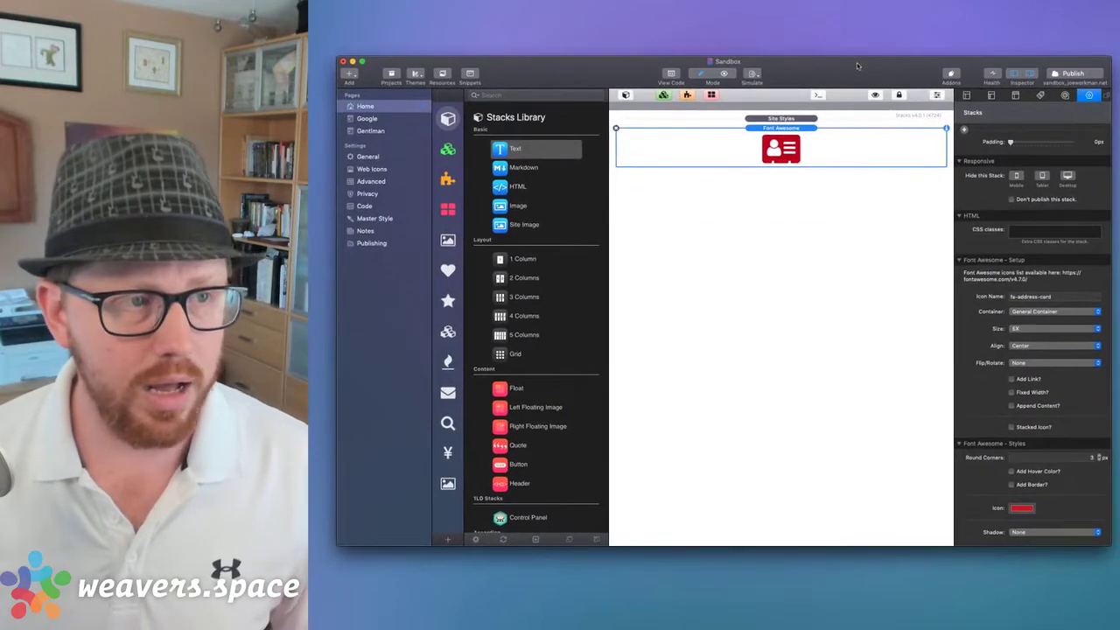
- Search the Stacks Library for "svg"
left_click(519, 98)
type("svg")
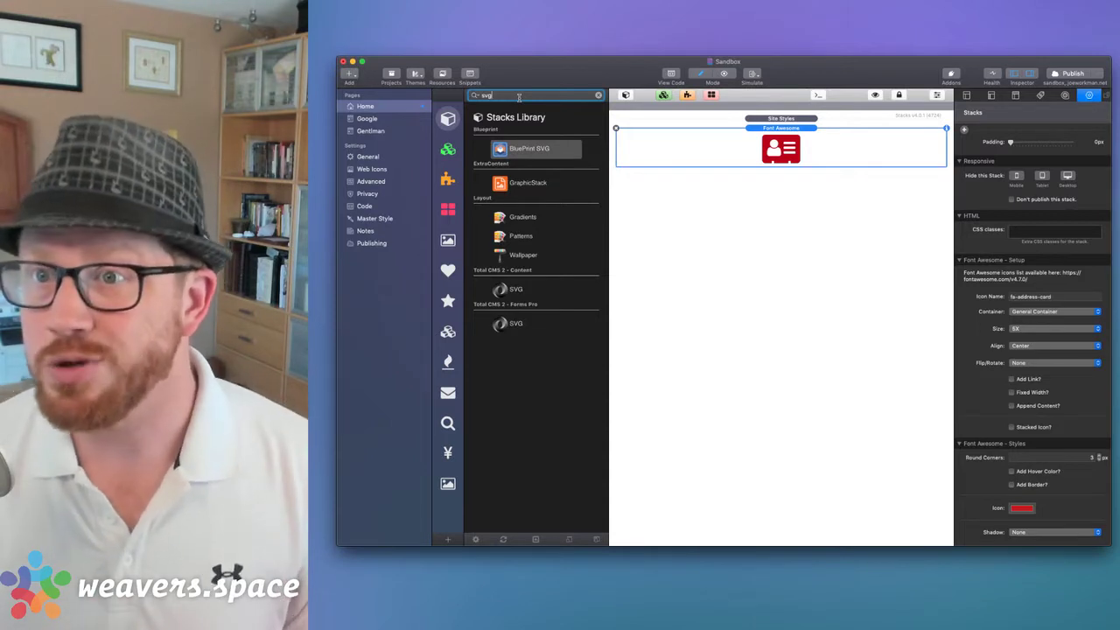
- Add a BluePrint SVG stack below the Font Awesome stack, replace its placeholder with the copied Adjust icon SVG code and apply it
left_click(513, 152)
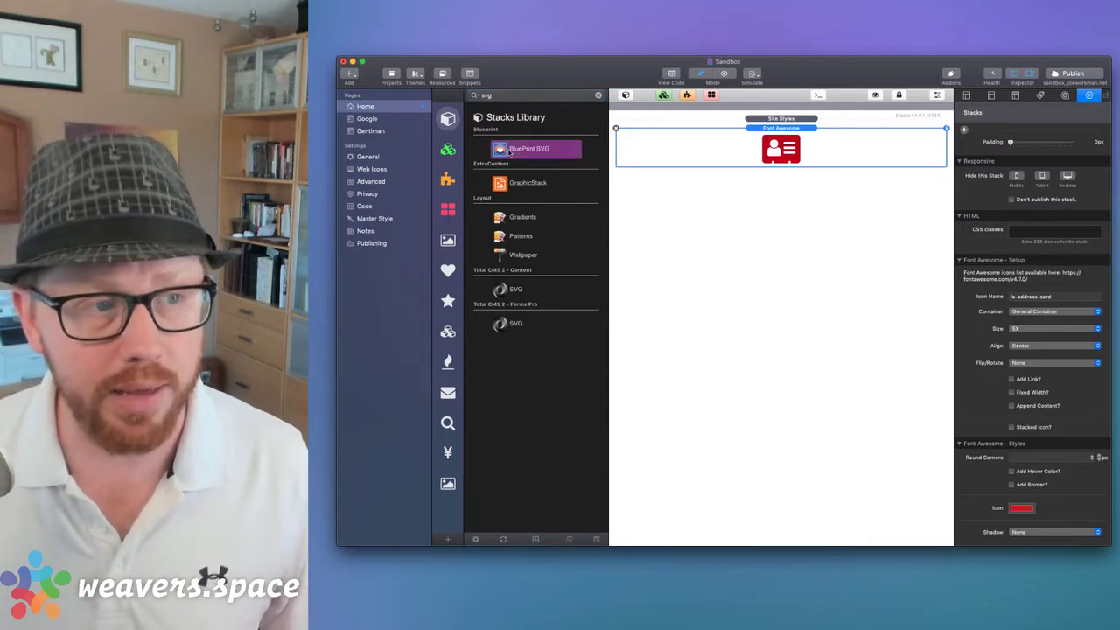
left_click_drag(505, 150, 738, 208)
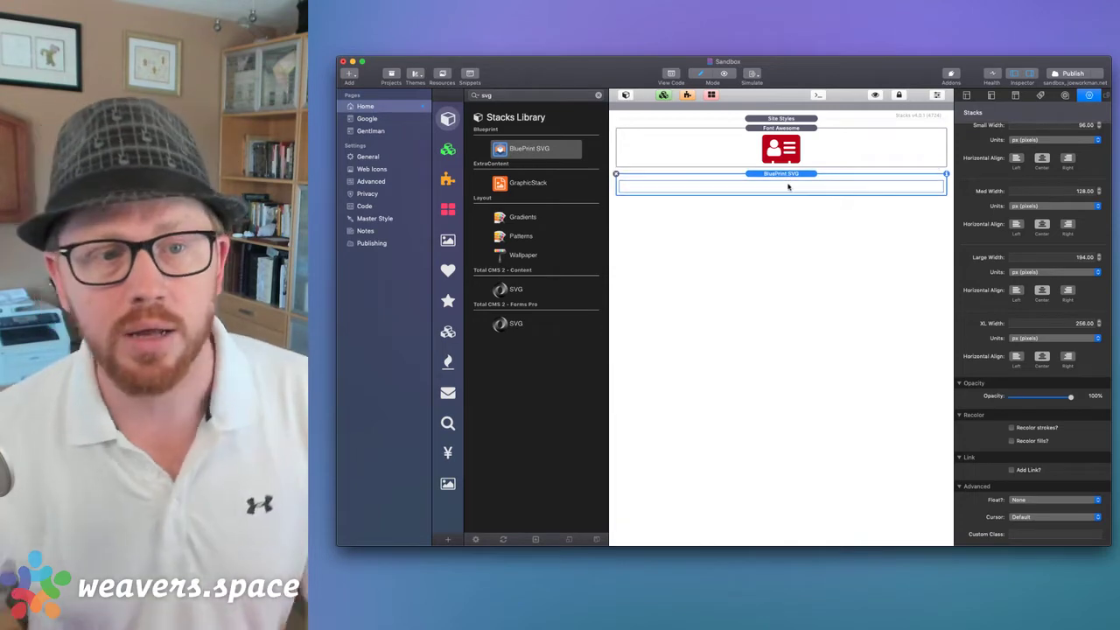
double_click(788, 187)
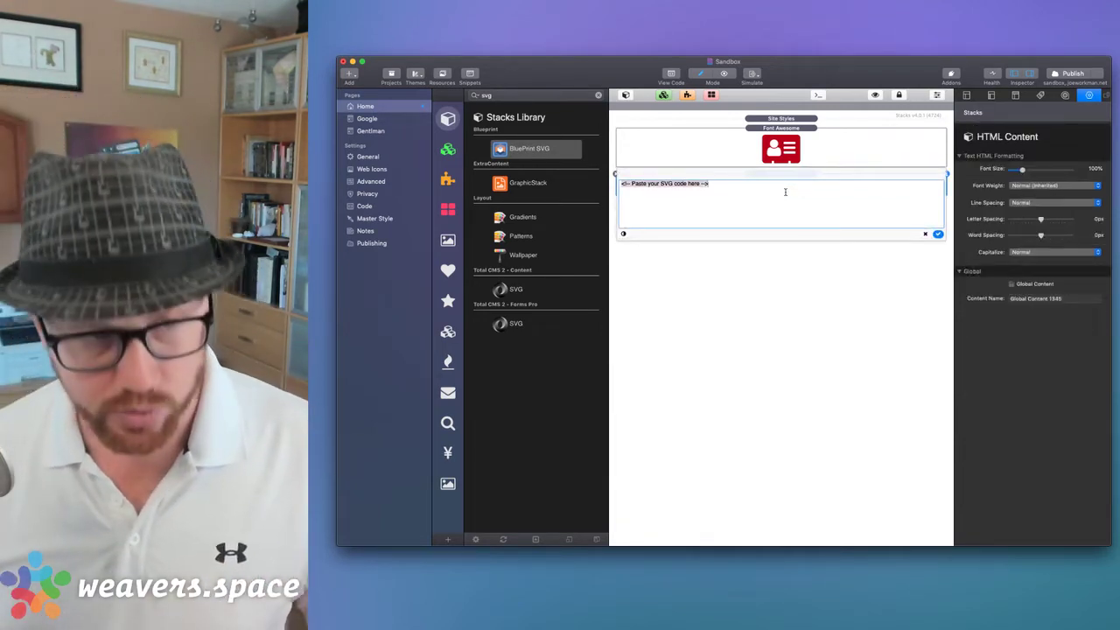
type("<?xml version=\"1.0\"?><svg xmlns=\"http://www.w3.org/2000/svg\" viewBox=\"0 0 512 512\"><path d=\"M8 256c0 136.966 111.033 248 248 248s248-111.034 248-248S392.966 8 256 8 8 119.033 8 256zm248 184V72c101.705 0 184 82.311 184 184 0 101.705-82.311 184-184 184z\"></path></svg>")
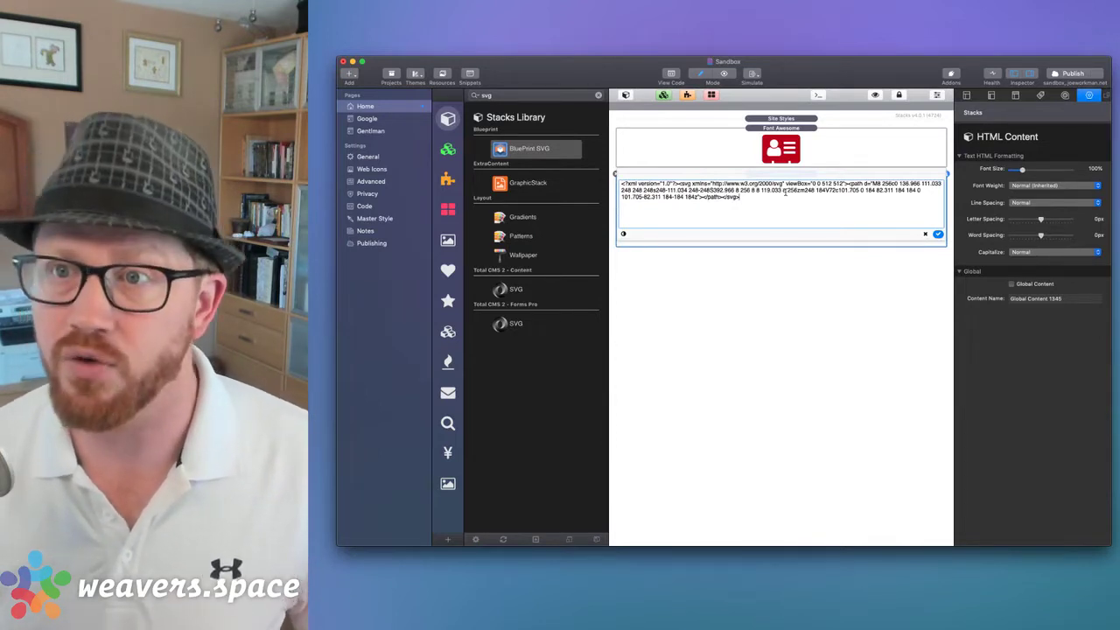
left_click(938, 235)
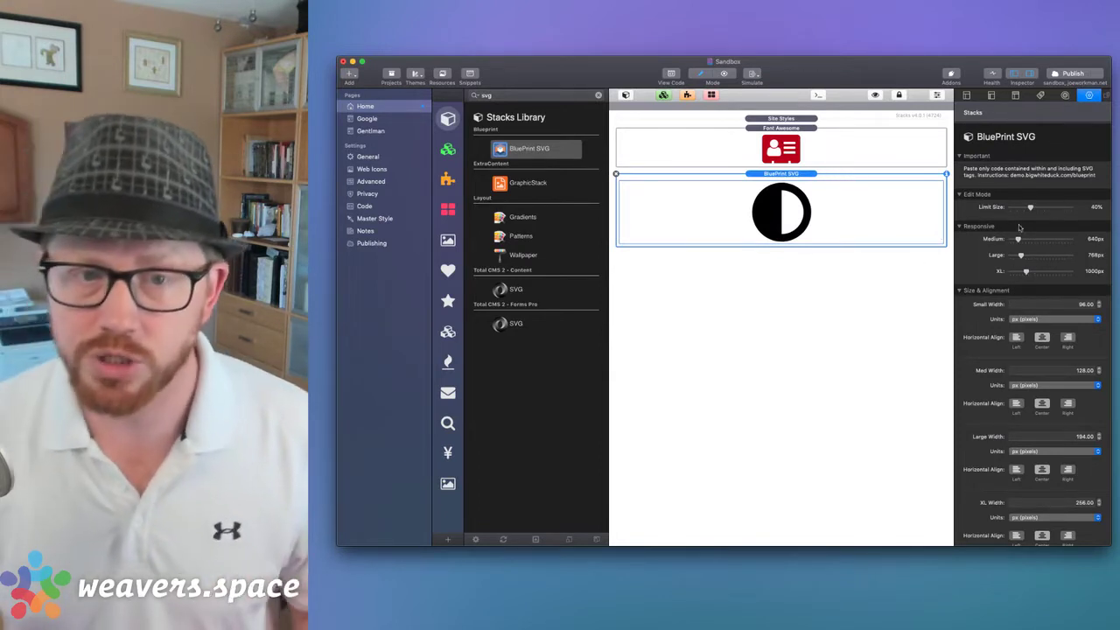
- Review the BluePrint SVG stack's settings and enable Recolor fills
scroll(1033, 394, "down", 5)
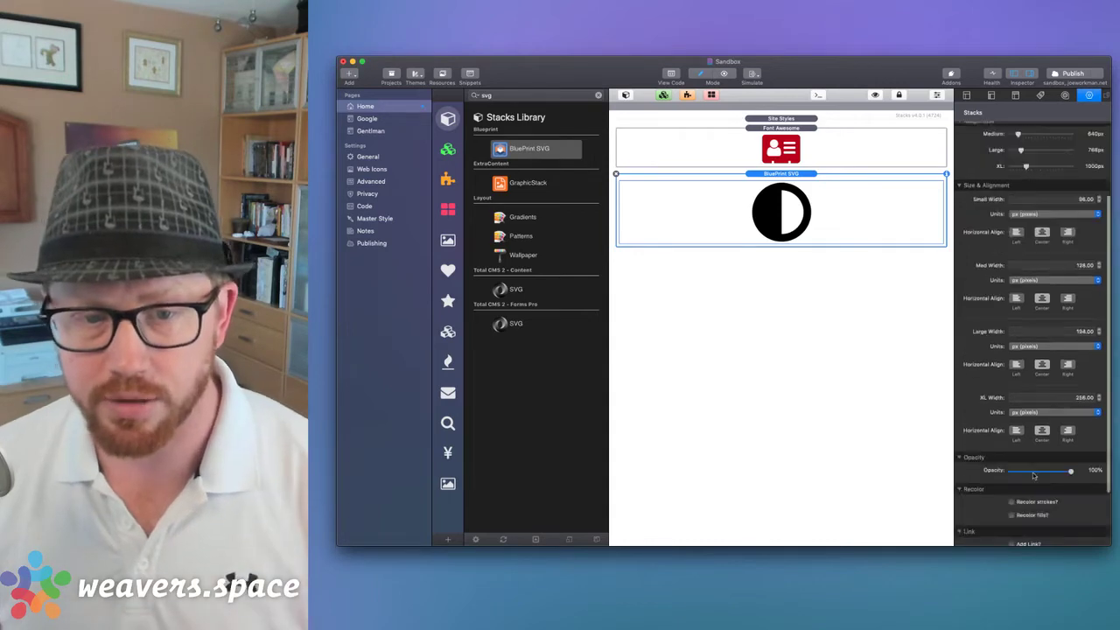
scroll(1034, 475, "up", 5)
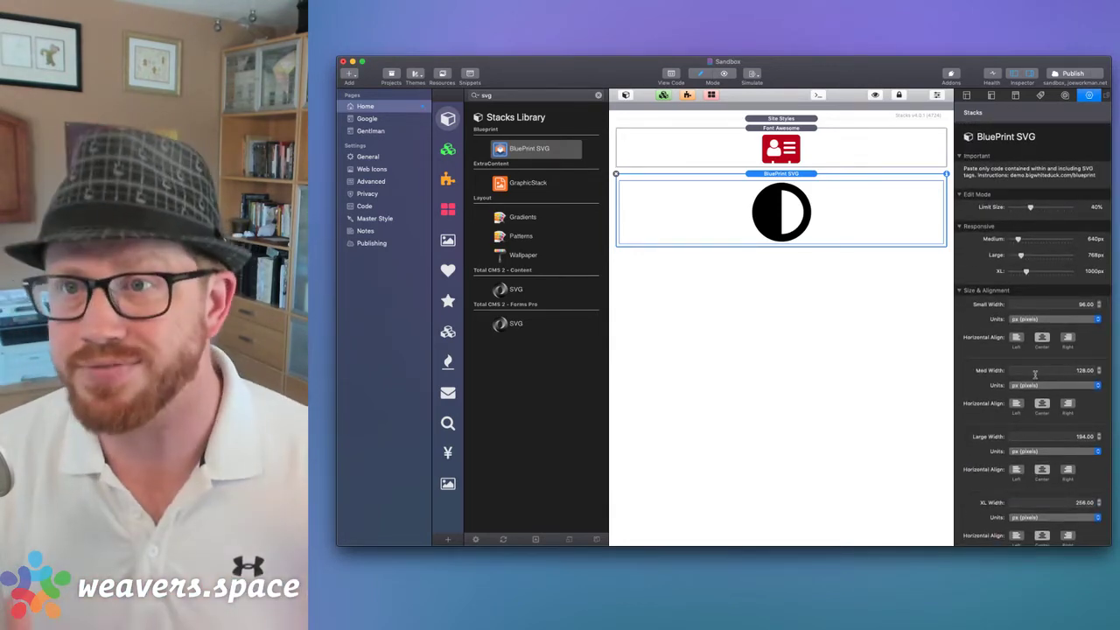
scroll(1036, 375, "down", 5)
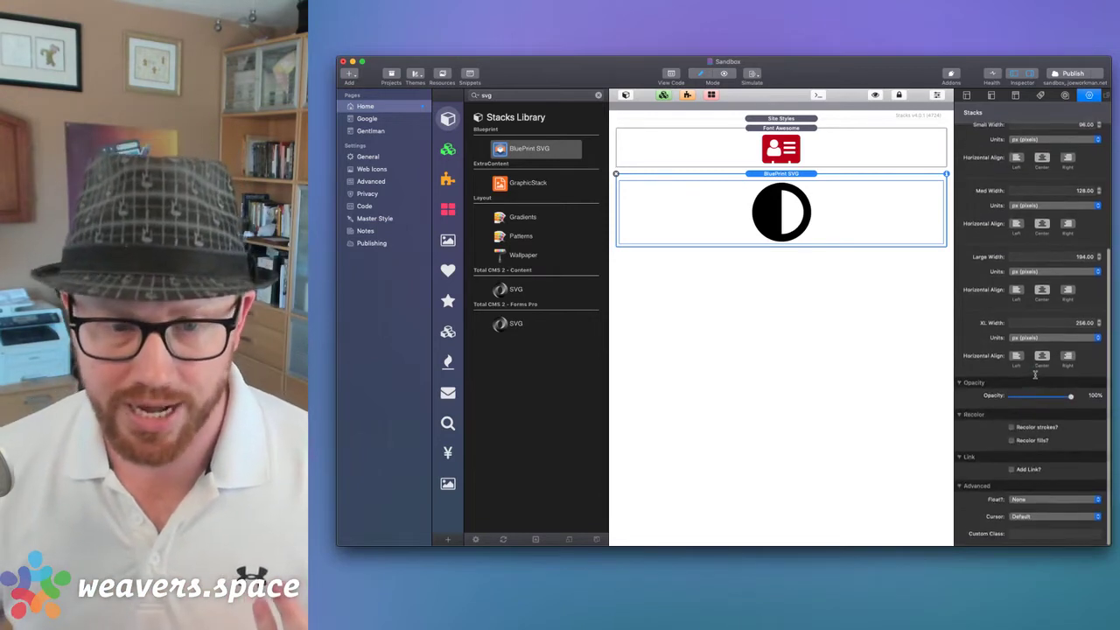
left_click(1012, 441)
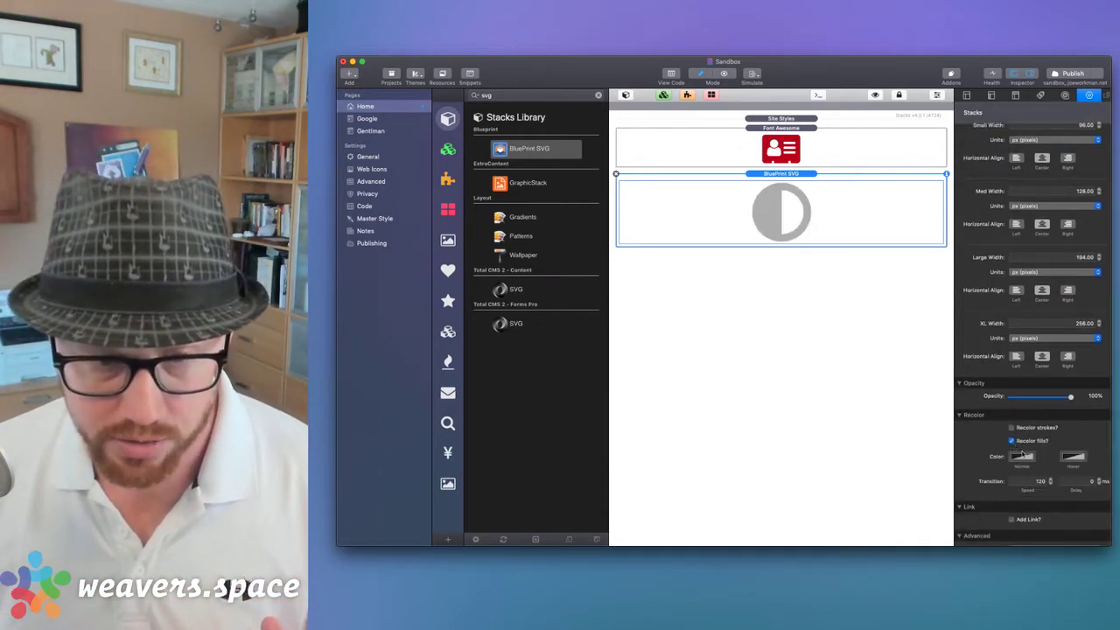
left_click(1023, 456)
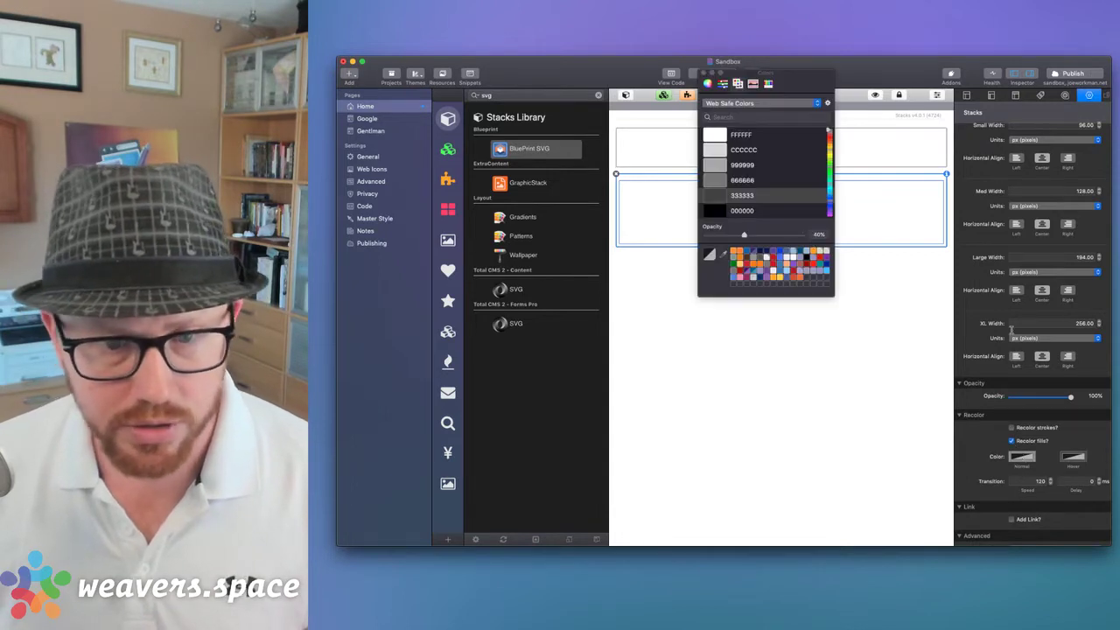
left_click(704, 73)
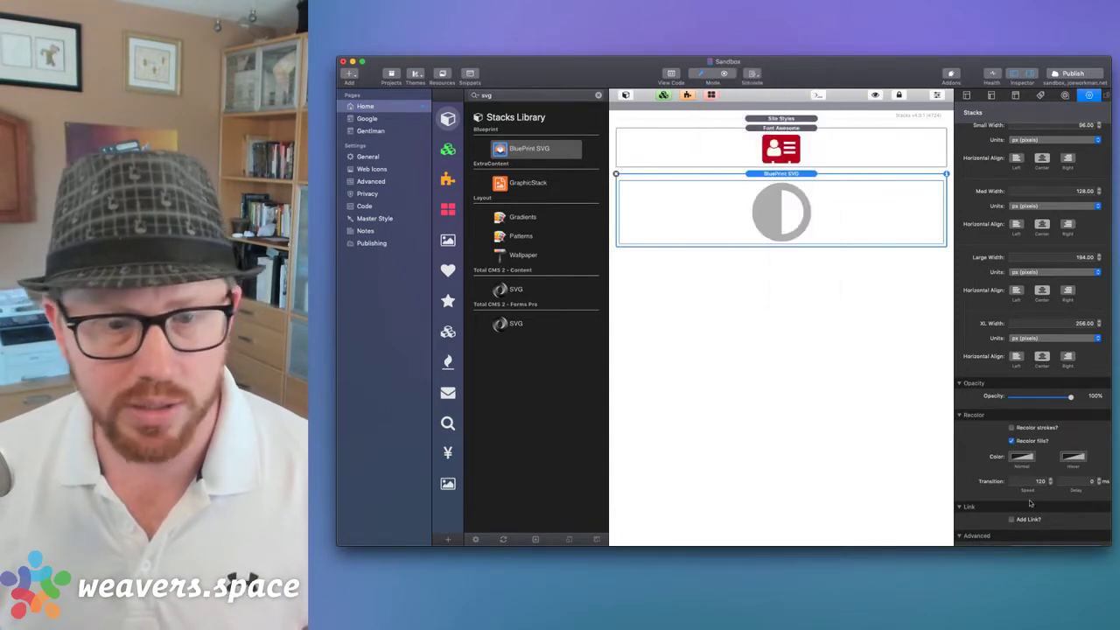
- Set the normal fill colour to a pinkish red at 100% opacity using the colour wheel, and close the colour picker
left_click(1022, 457)
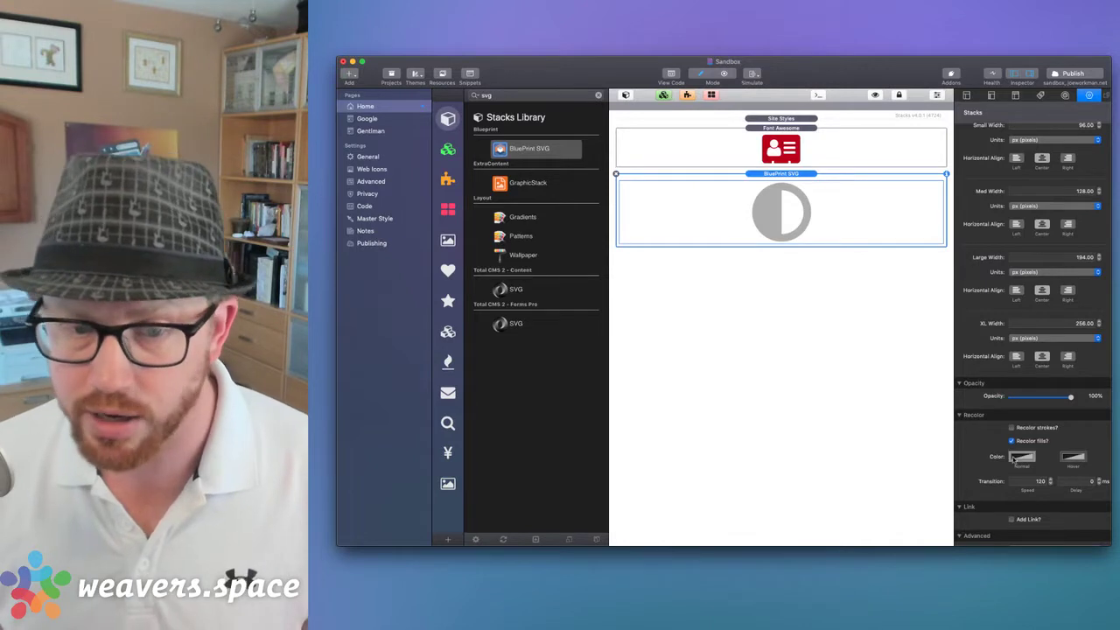
left_click_drag(803, 87, 953, 203)
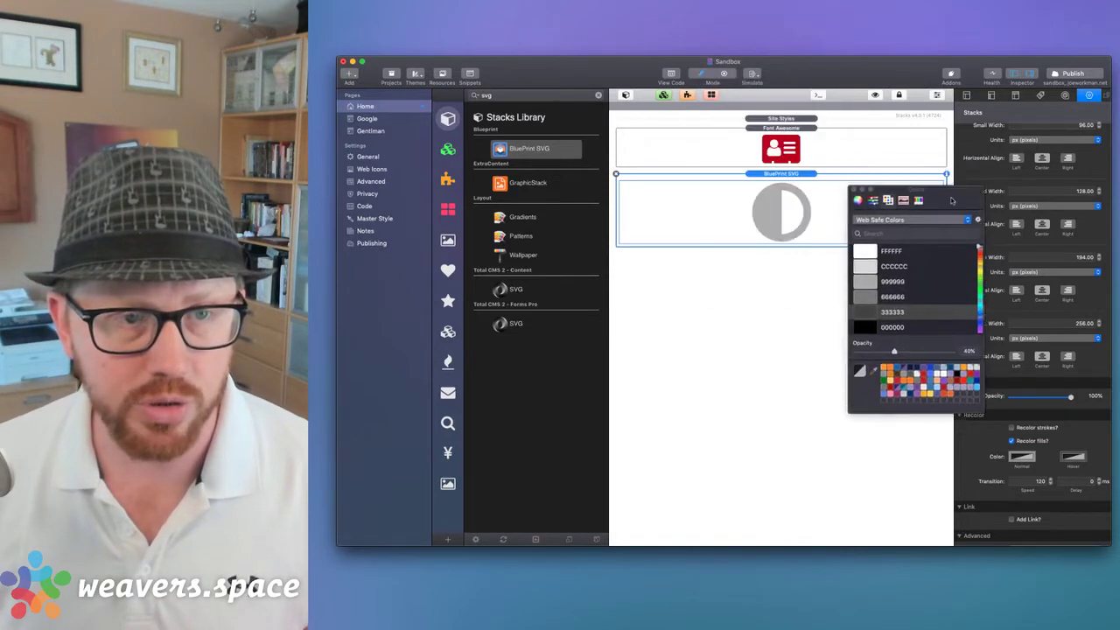
left_click(858, 200)
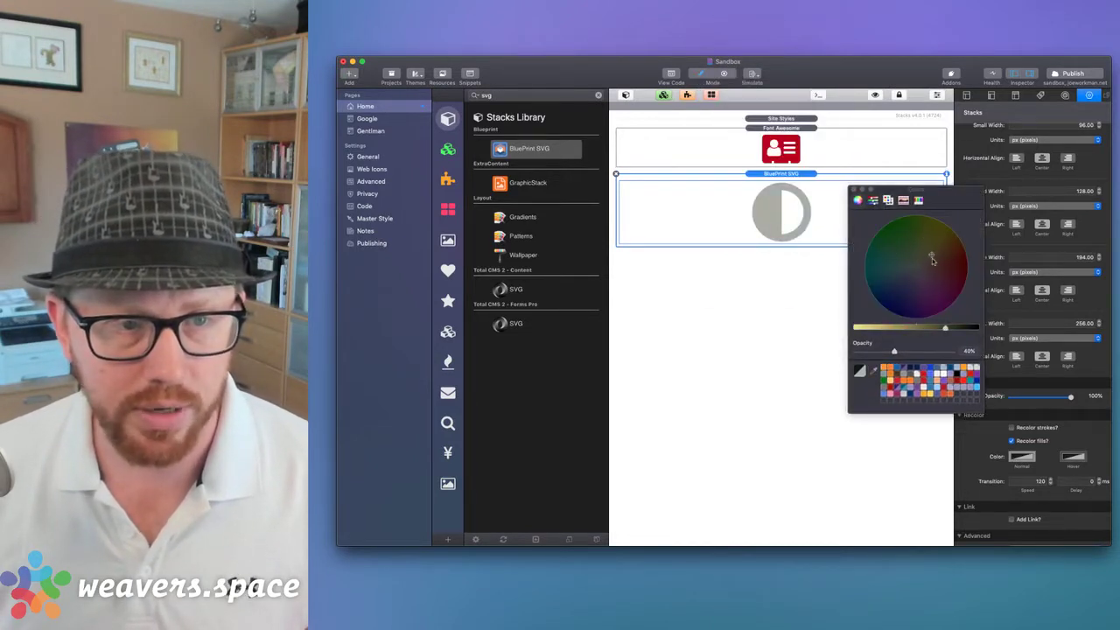
left_click(956, 270)
left_click_drag(946, 328, 857, 328)
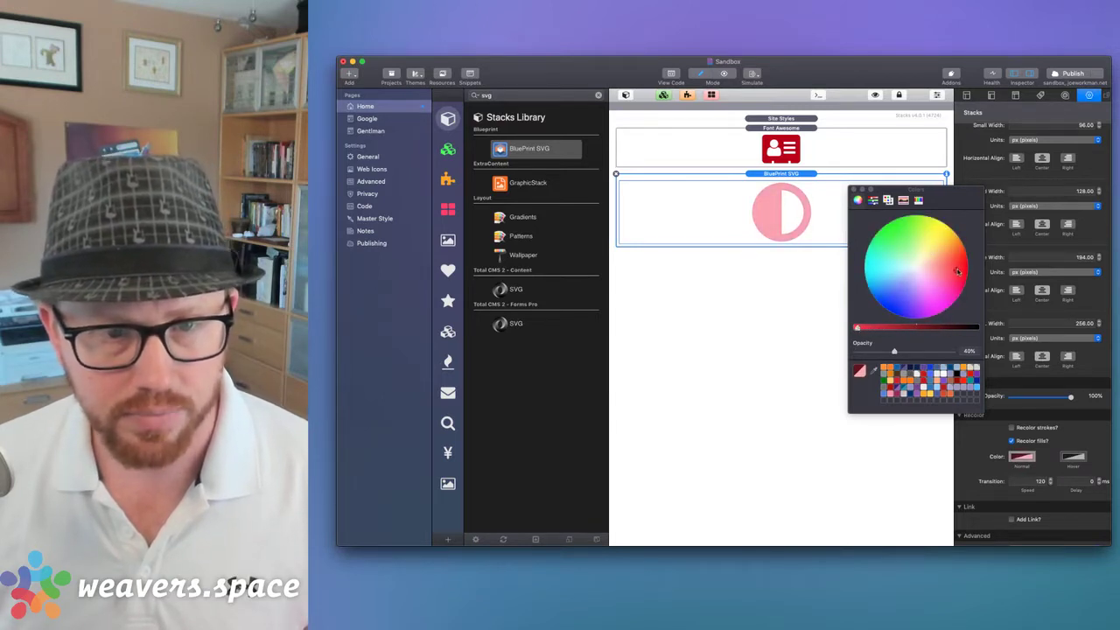
left_click(909, 255)
left_click_drag(901, 351, 978, 357)
left_click_drag(917, 254, 963, 268)
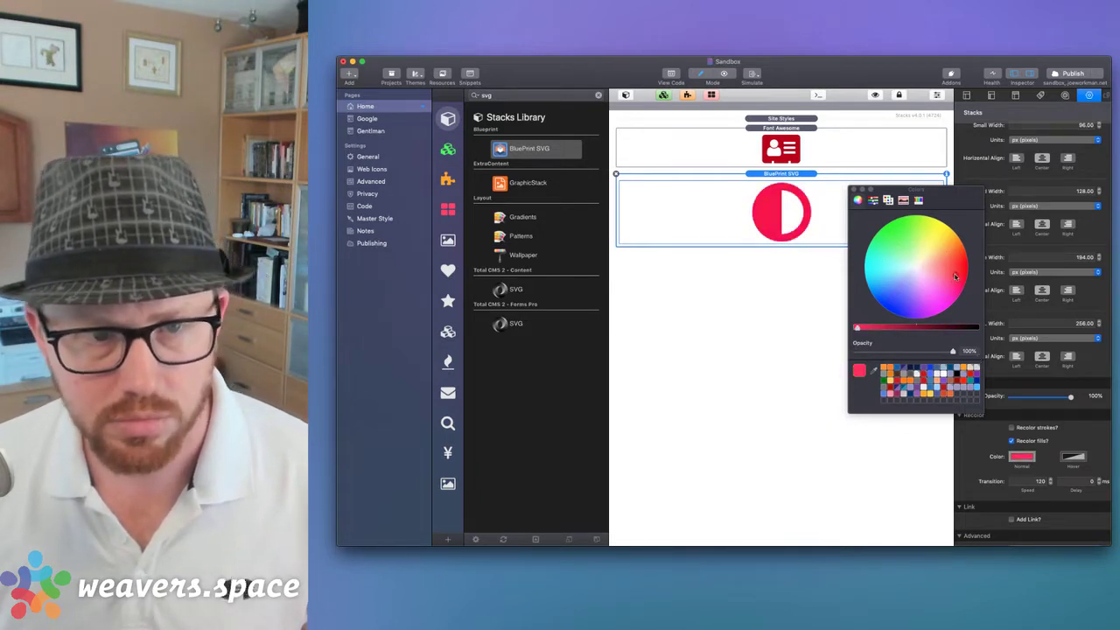
left_click(854, 189)
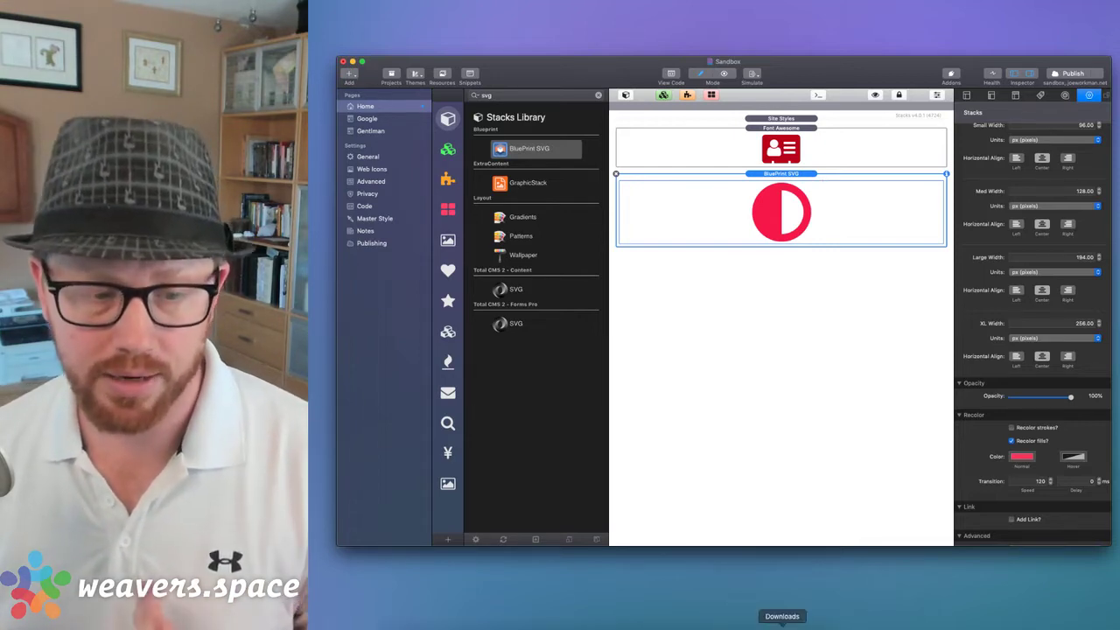
- Switch to IconJar, view the copy options of the Solid set's Archway icon without copying it, and close the window
left_click(578, 623)
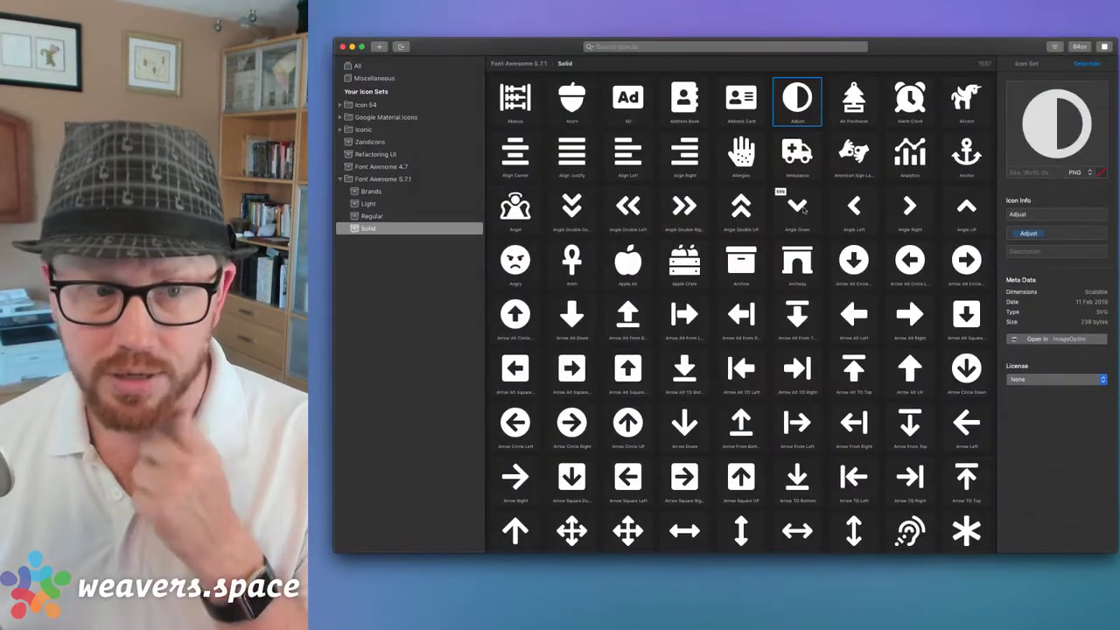
left_click(794, 259)
right_click(797, 261)
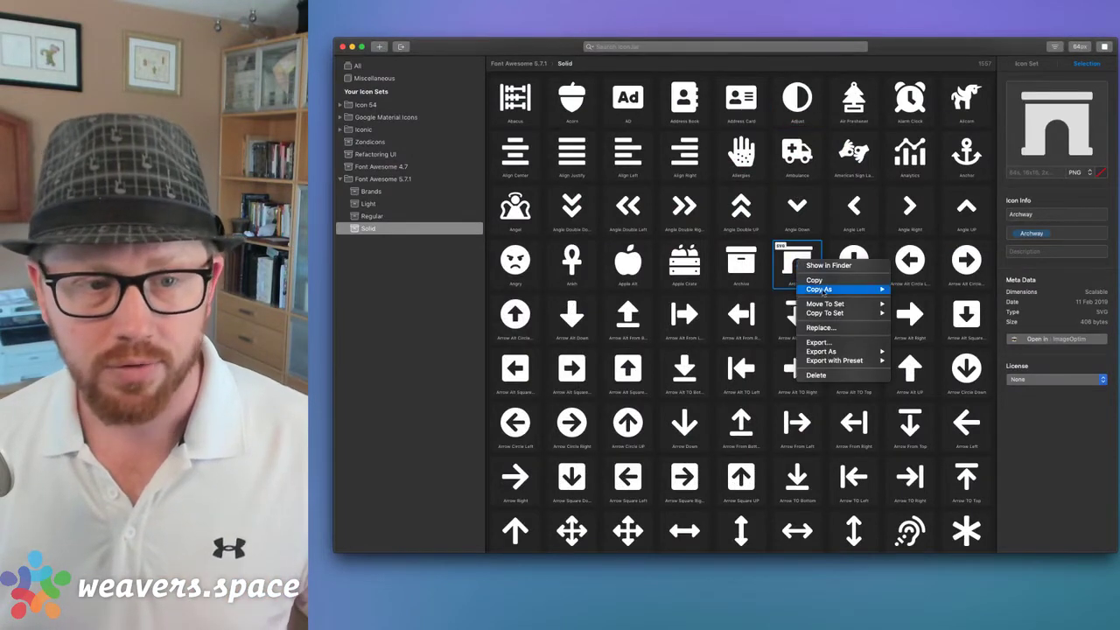
mouse_move(840, 289)
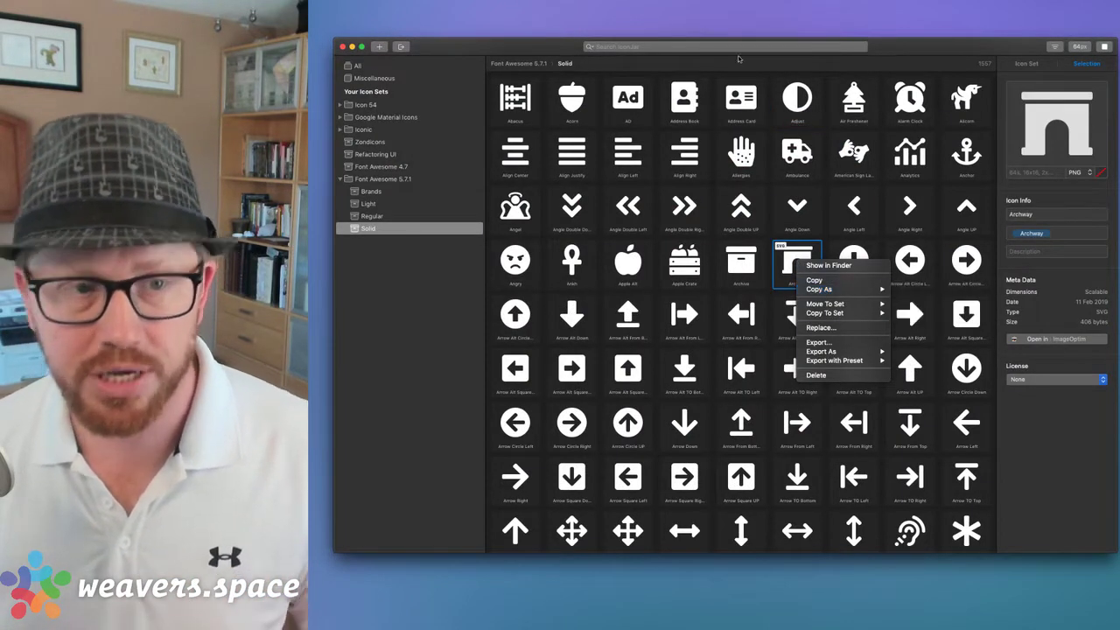
left_click(342, 48)
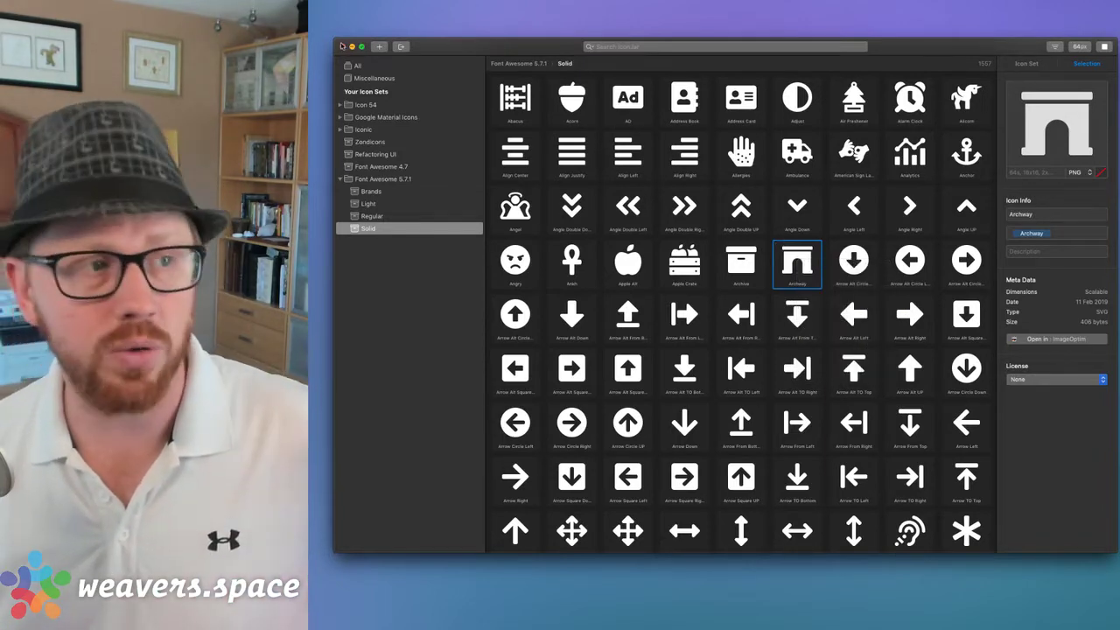
left_click(342, 46)
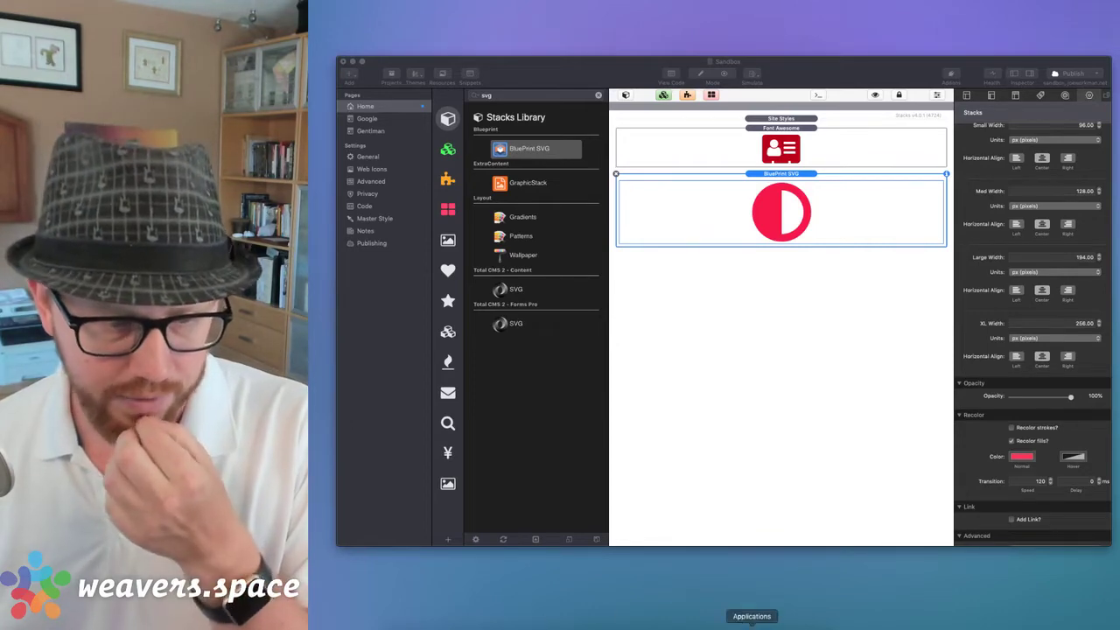
- Open the svgs folder of fontawesome-pro-5.10.1-web from Downloads in Visual Studio Code
left_click(782, 627)
left_click(510, 131)
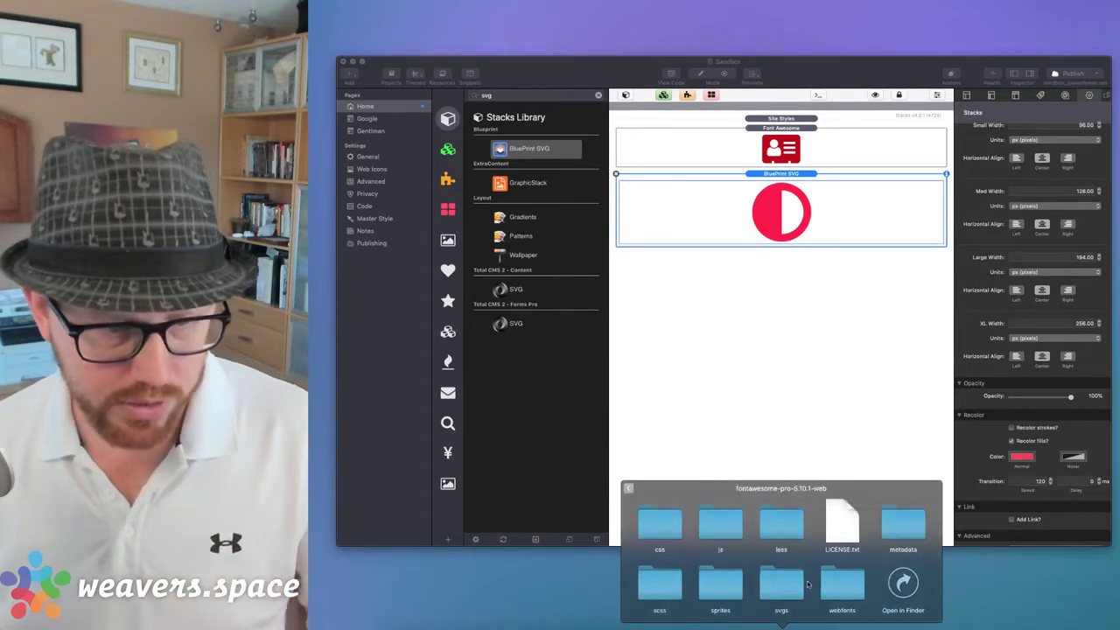
left_click(786, 590)
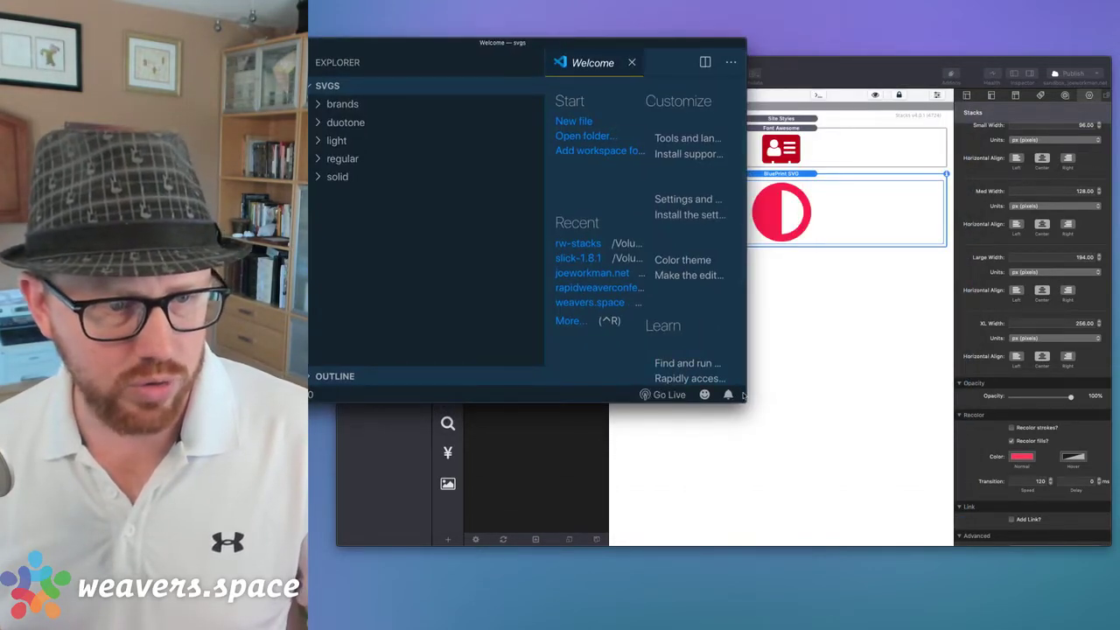
- Resize and reposition the Visual Studio Code window so the file explorer and editor are both fully in view
left_click_drag(775, 402, 1055, 502)
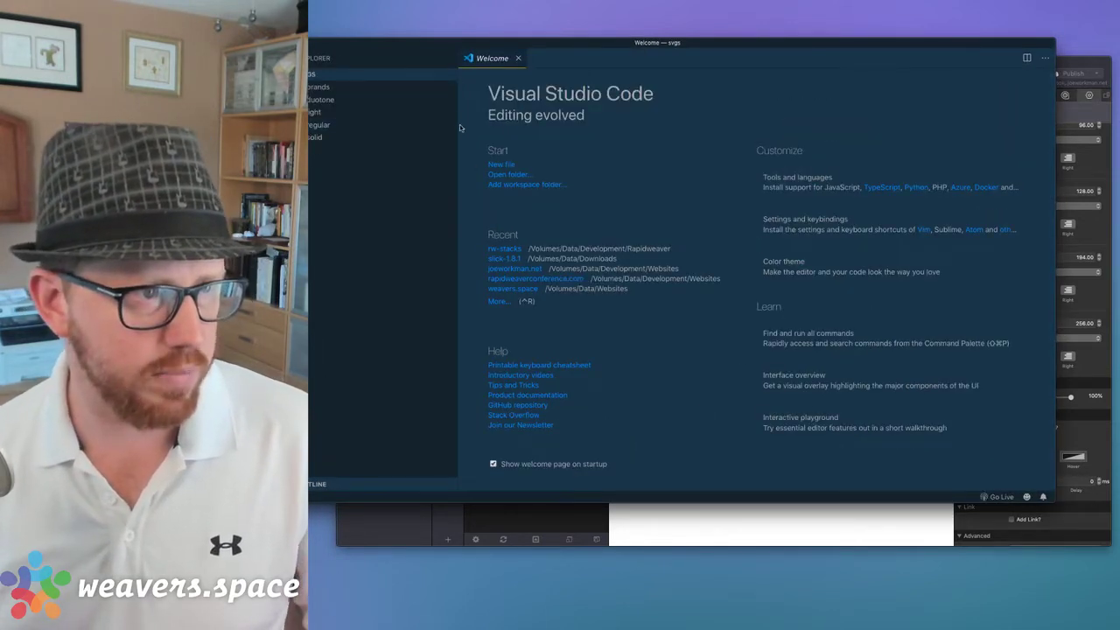
left_click_drag(456, 133, 446, 124)
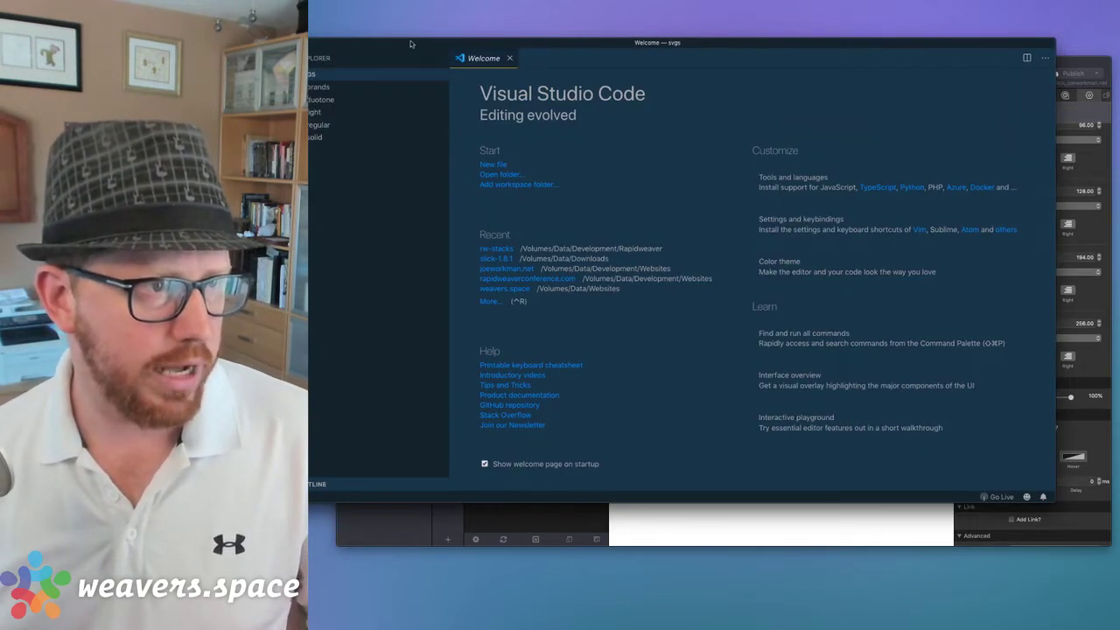
left_click_drag(411, 44, 520, 63)
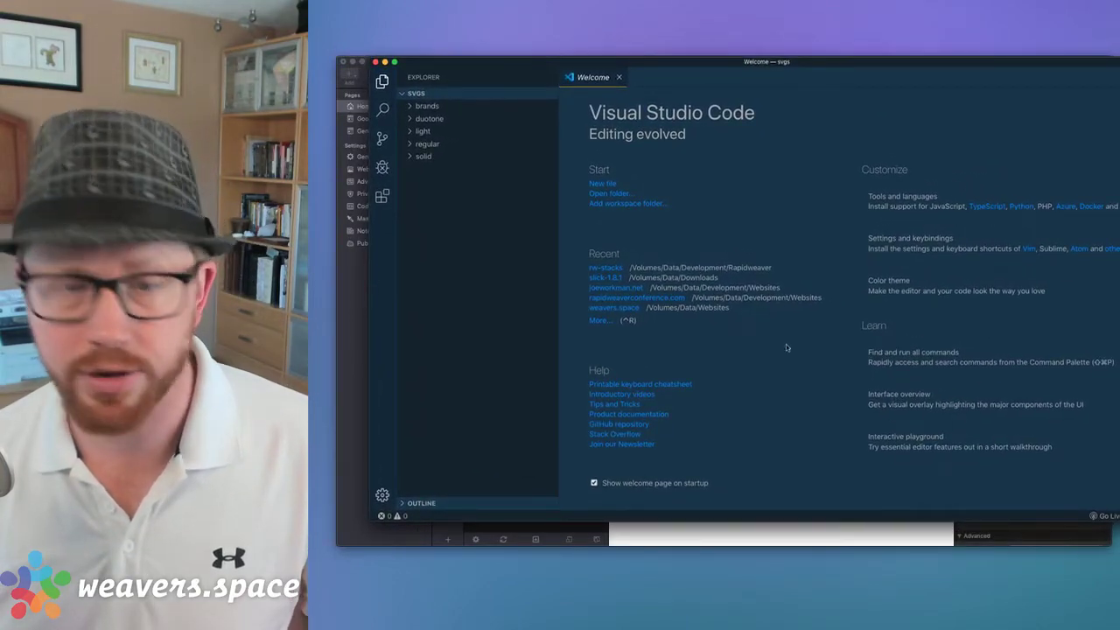
left_click_drag(1119, 523, 946, 506)
left_click_drag(753, 63, 889, 64)
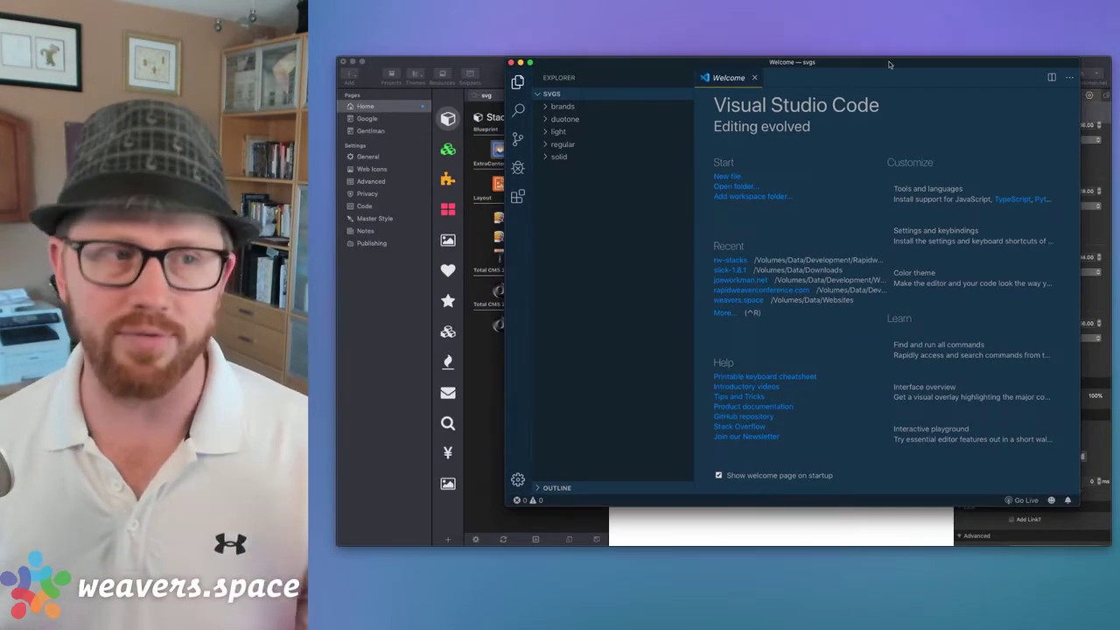
- Expand the light folder and preview several of its icon files, ending on alicorn.svg
left_click(552, 131)
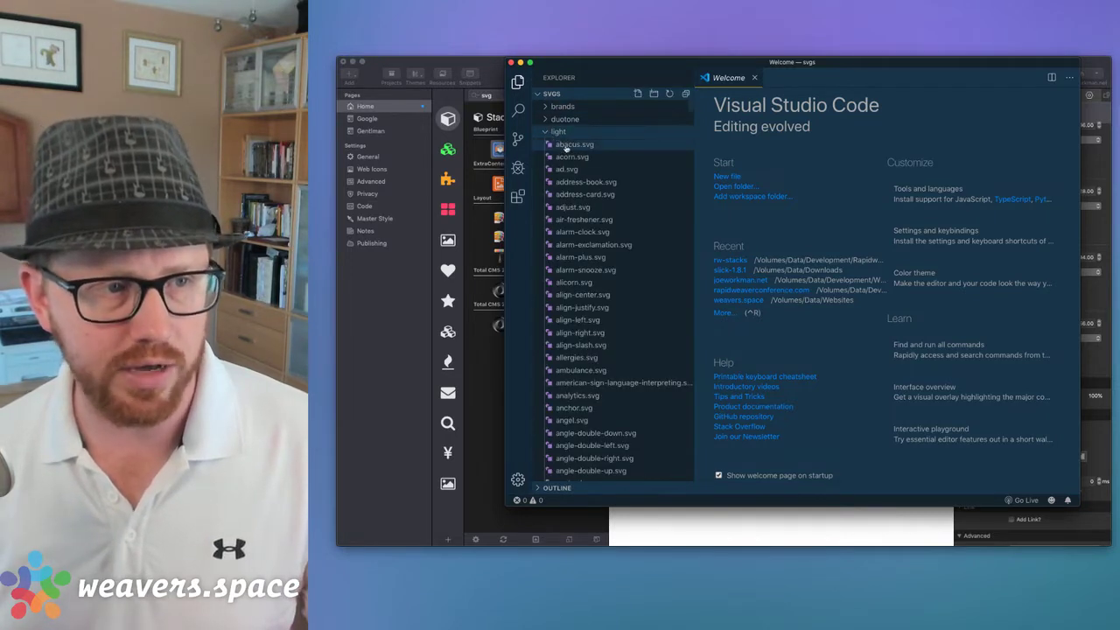
left_click(574, 157)
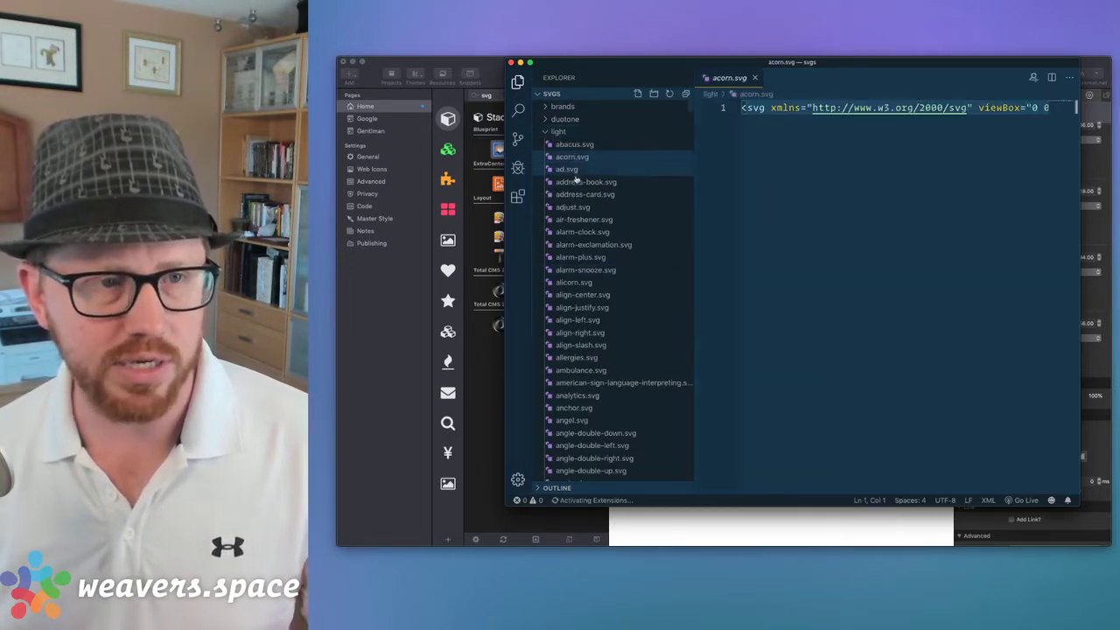
left_click(578, 182)
left_click(581, 220)
left_click(574, 281)
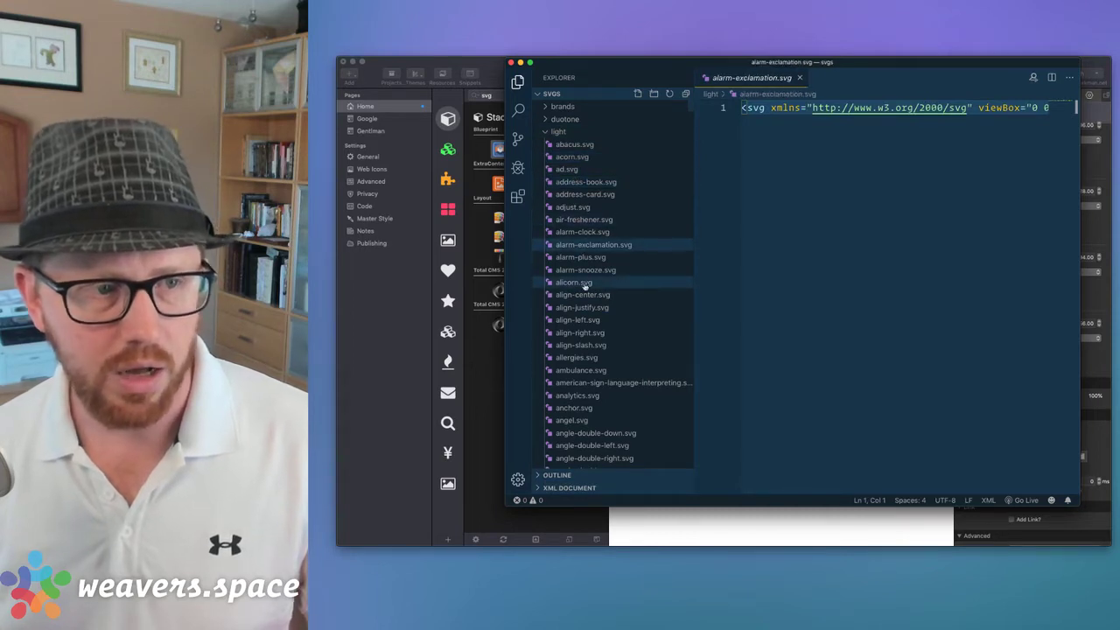
- Copy the entire SVG code of alicorn.svg and switch back to the Sandbox project in RapidWeaver
left_click(793, 108)
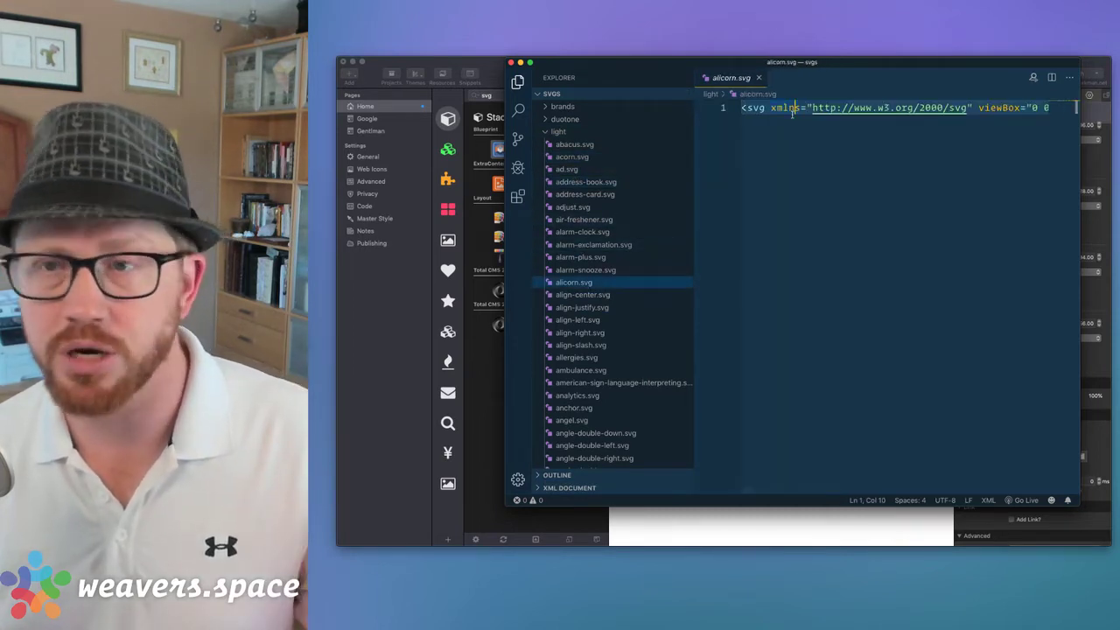
triple_click(793, 109)
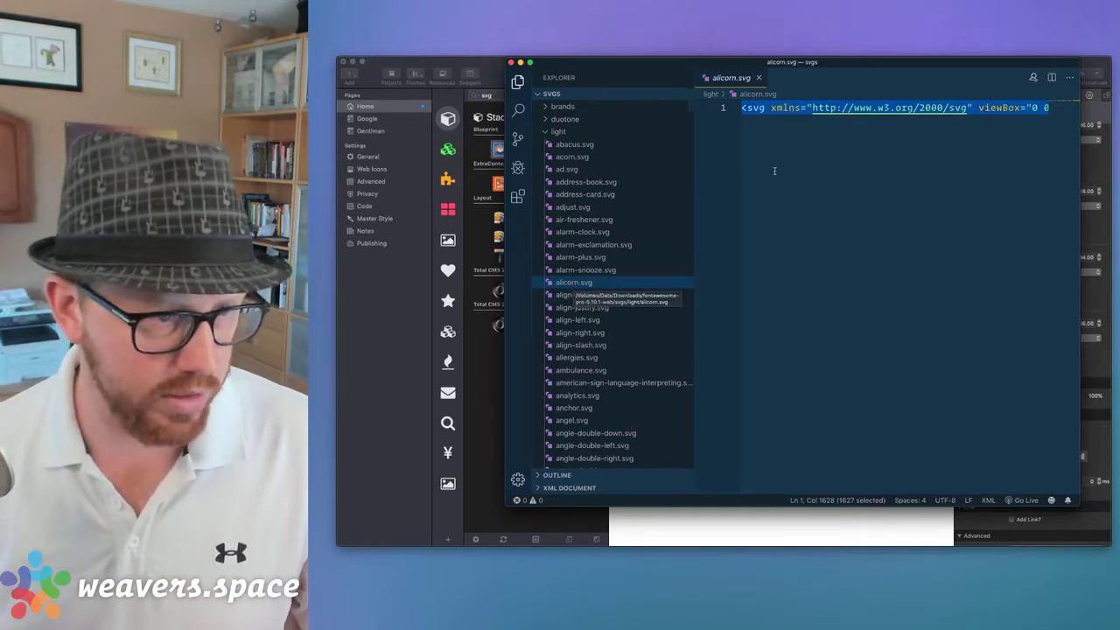
left_click_drag(803, 108, 771, 108)
triple_click(772, 108)
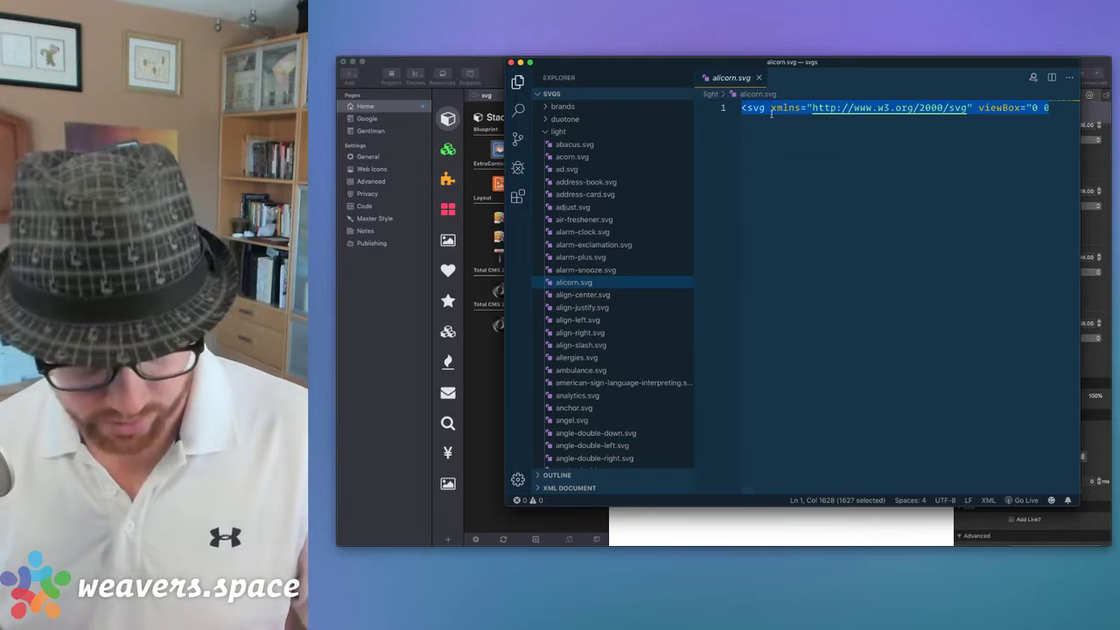
left_click(768, 533)
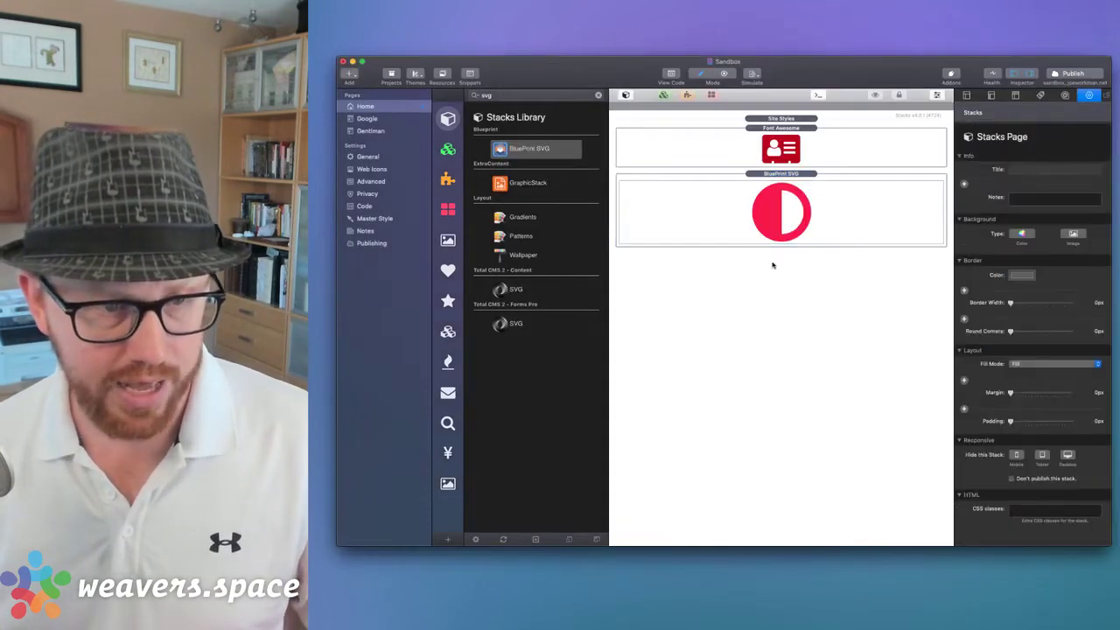
- Replace the code in the BluePrint SVG stack with the copied alicorn.svg code
double_click(762, 225)
key("super+a")
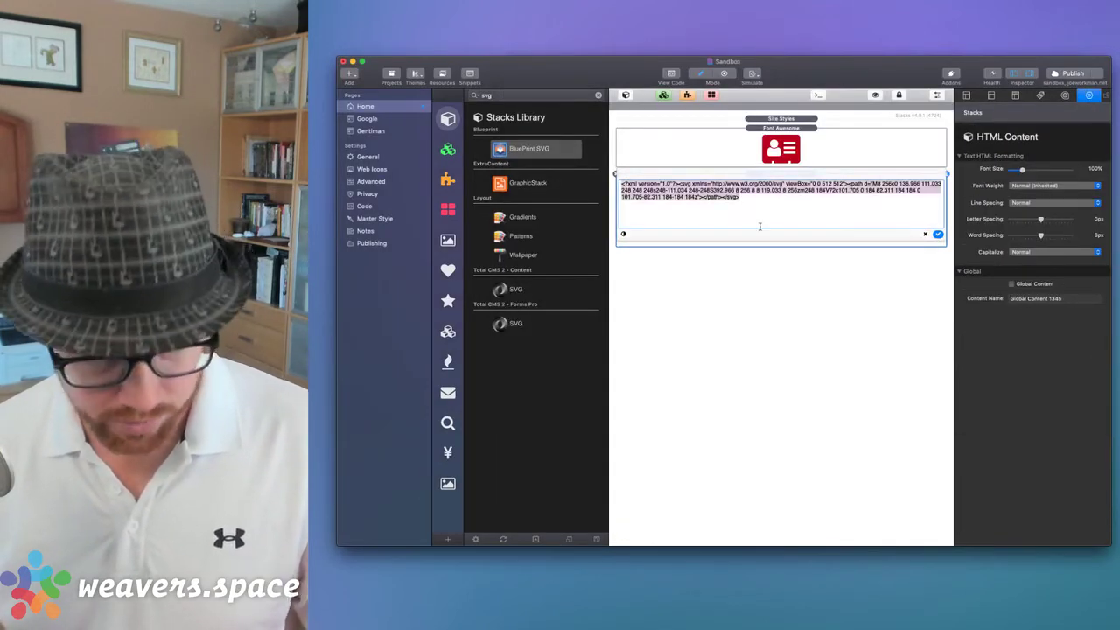
key("super+v")
left_click(938, 294)
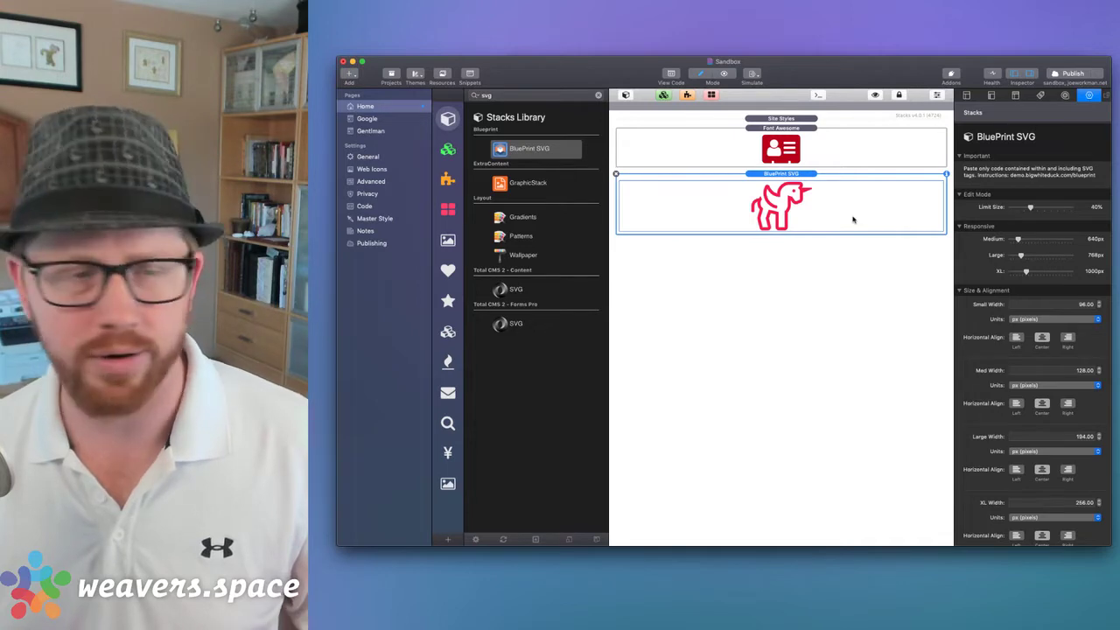
key("super+Tab")
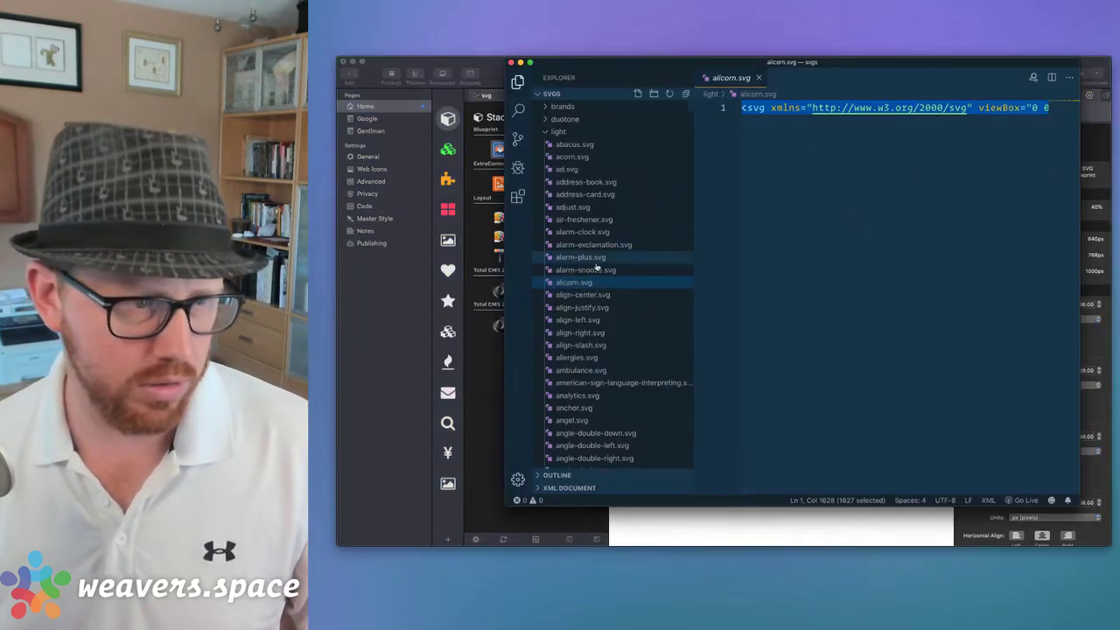
left_click(730, 522)
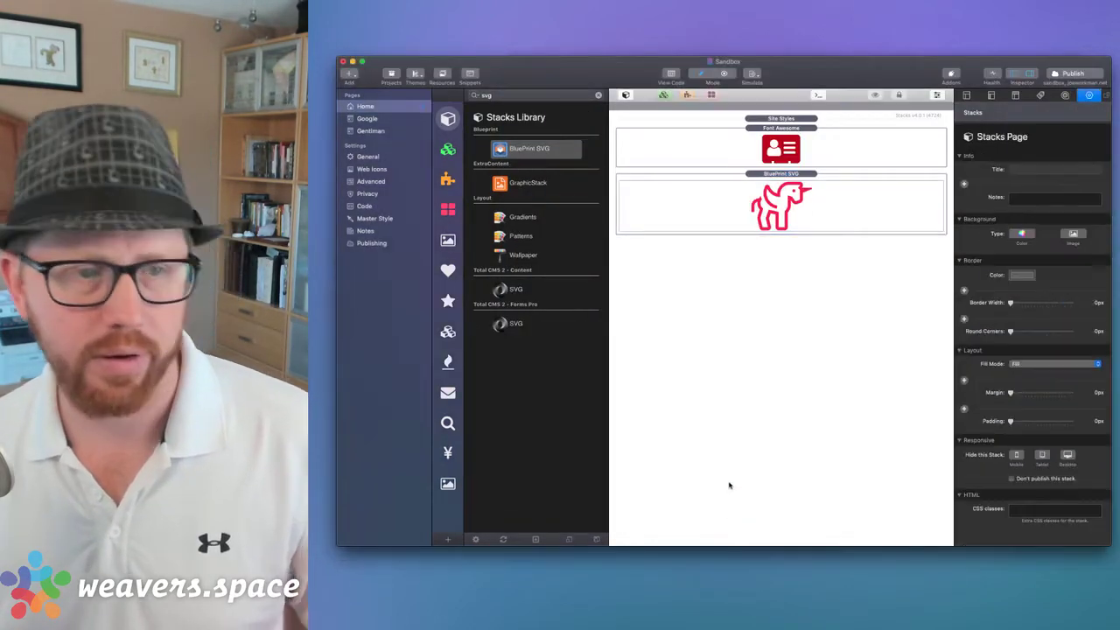
left_click(818, 190)
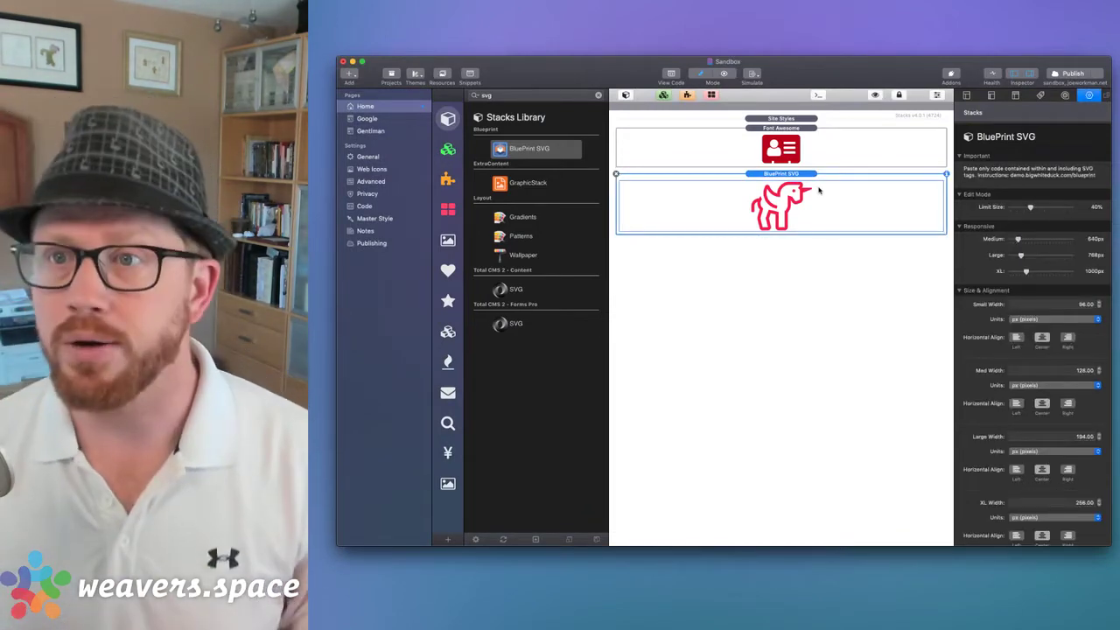
- Switch to Visual Studio Code, copy all the code of bomb.svg from the light folder, and return to the Sandbox project in RapidWeaver
key("super+Tab")
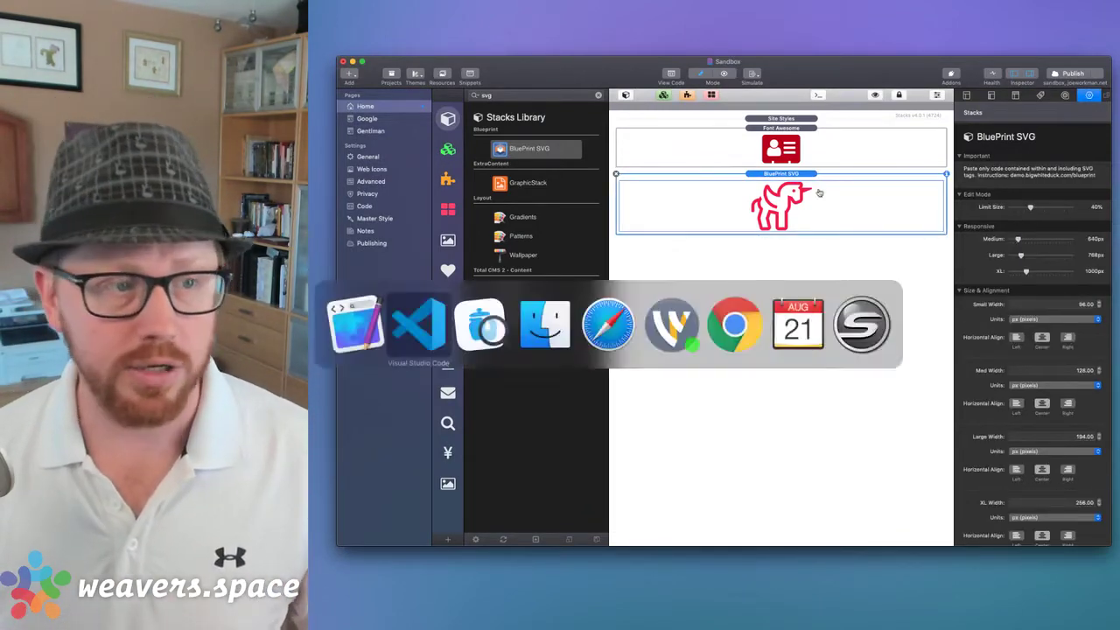
scroll(574, 230, "down", 5)
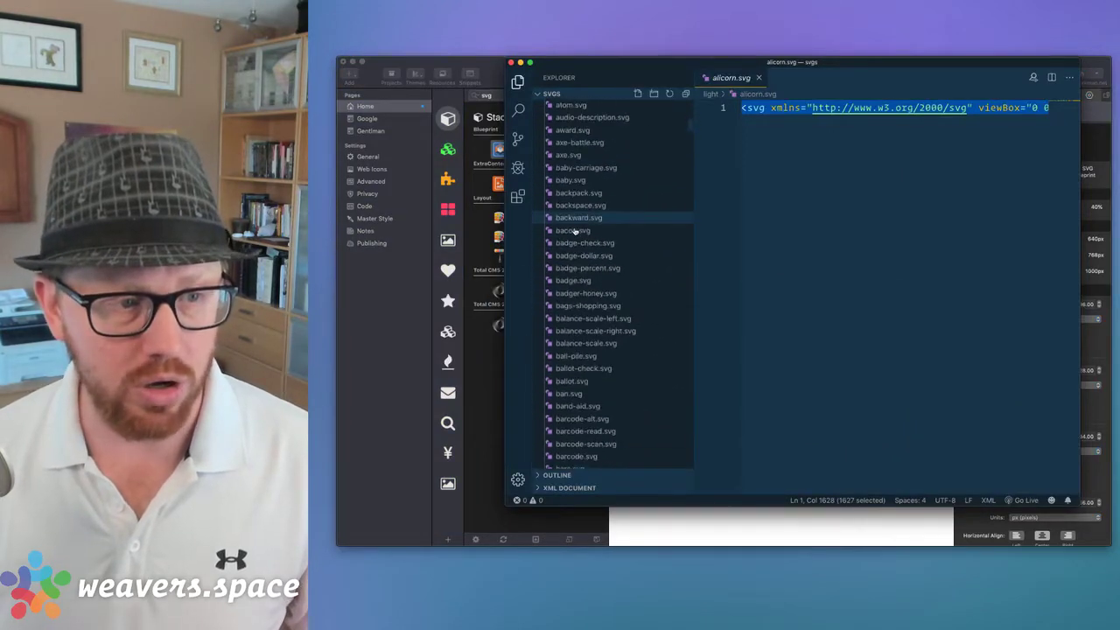
scroll(574, 230, "down", 10)
left_click(572, 207)
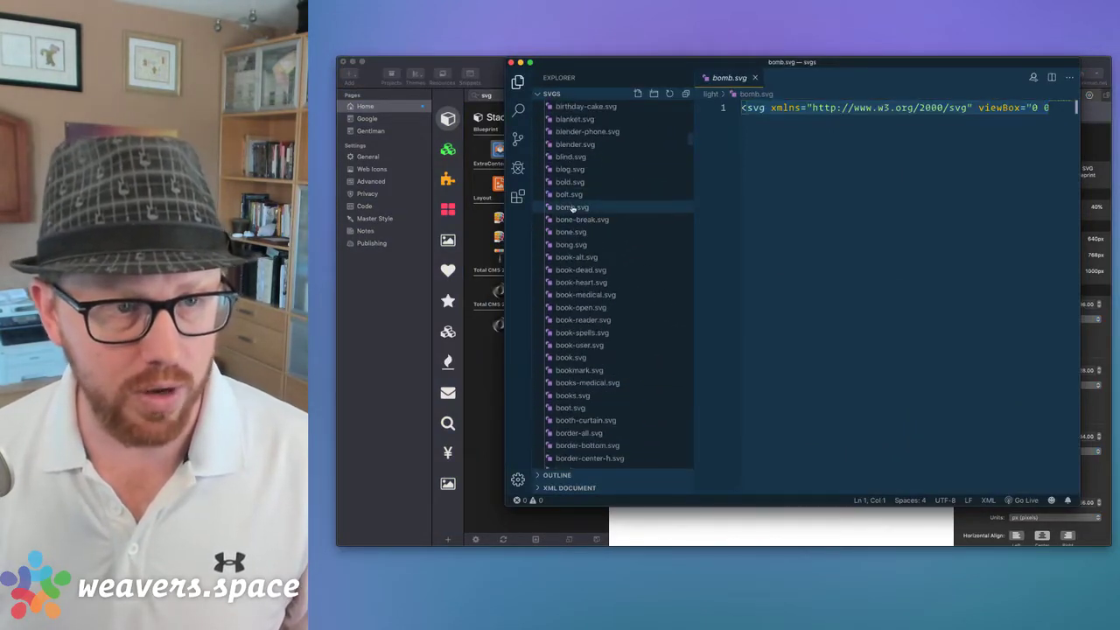
left_click(807, 107)
key("super+a")
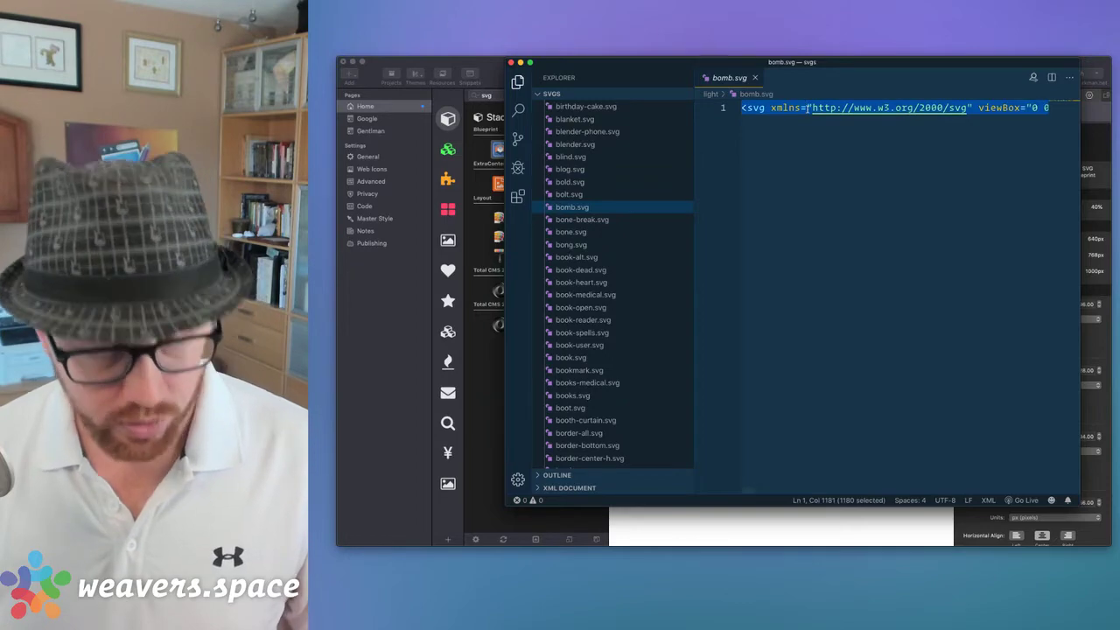
key("super+c")
key("super+Tab")
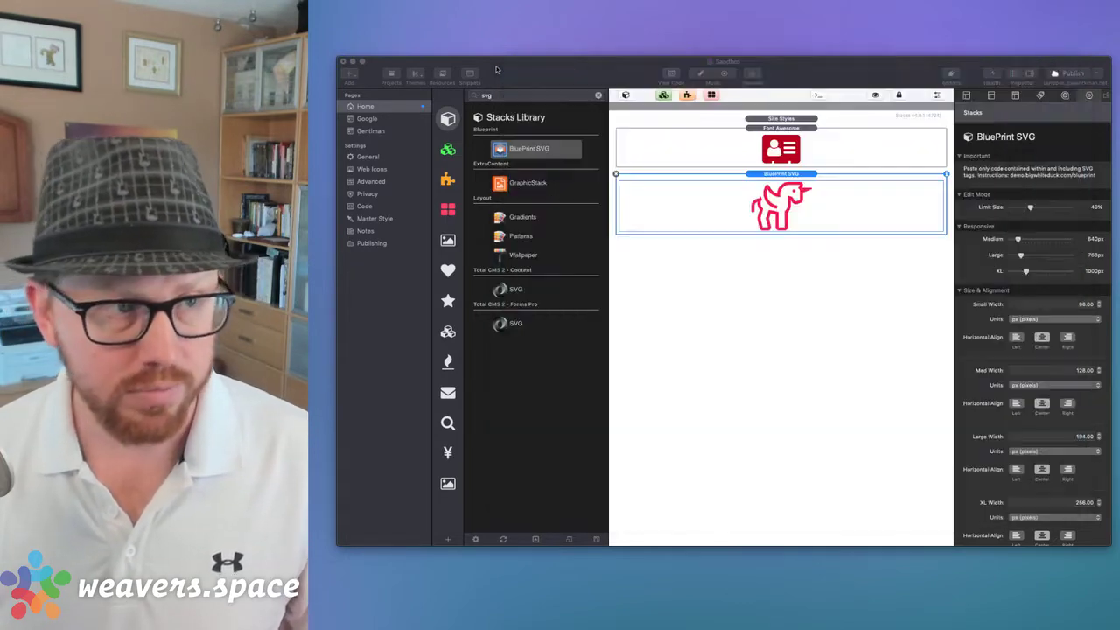
- Replace the code in the BluePrint SVG stack with the copied bomb.svg code
double_click(745, 221)
key("super+a")
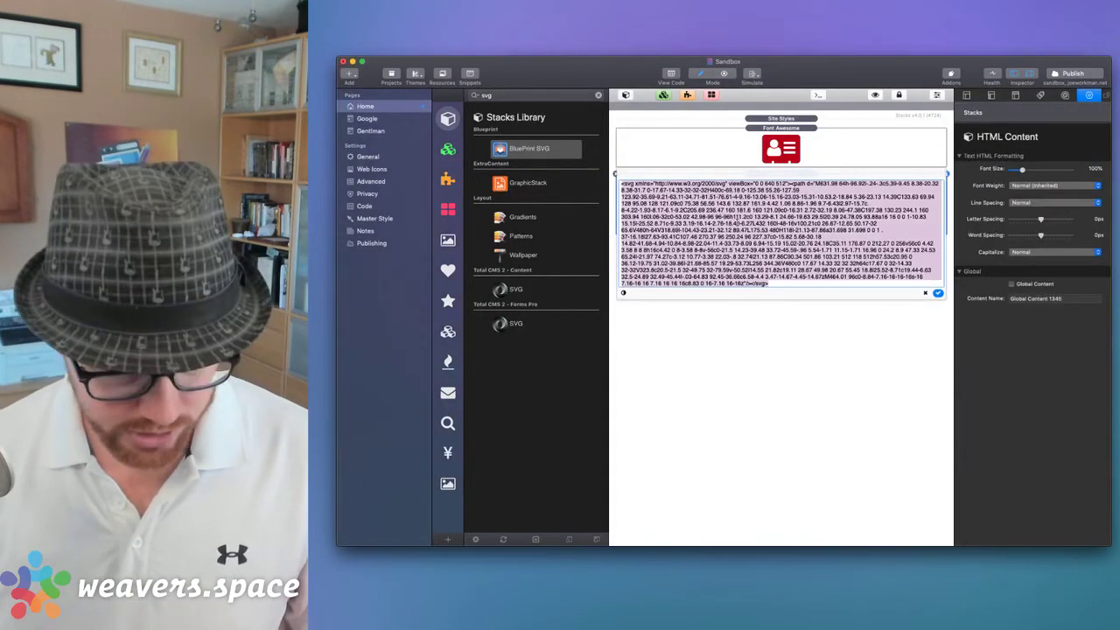
key("super+v")
left_click(938, 292)
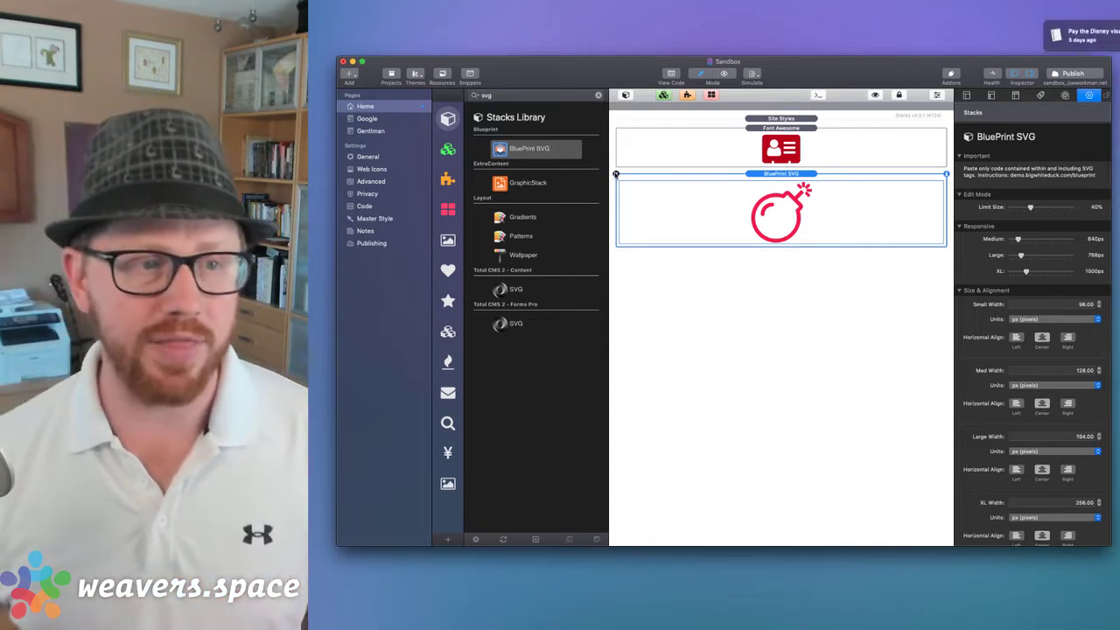
- Delete the BluePrint SVG and Font Awesome stacks from the Home page
left_click(616, 174)
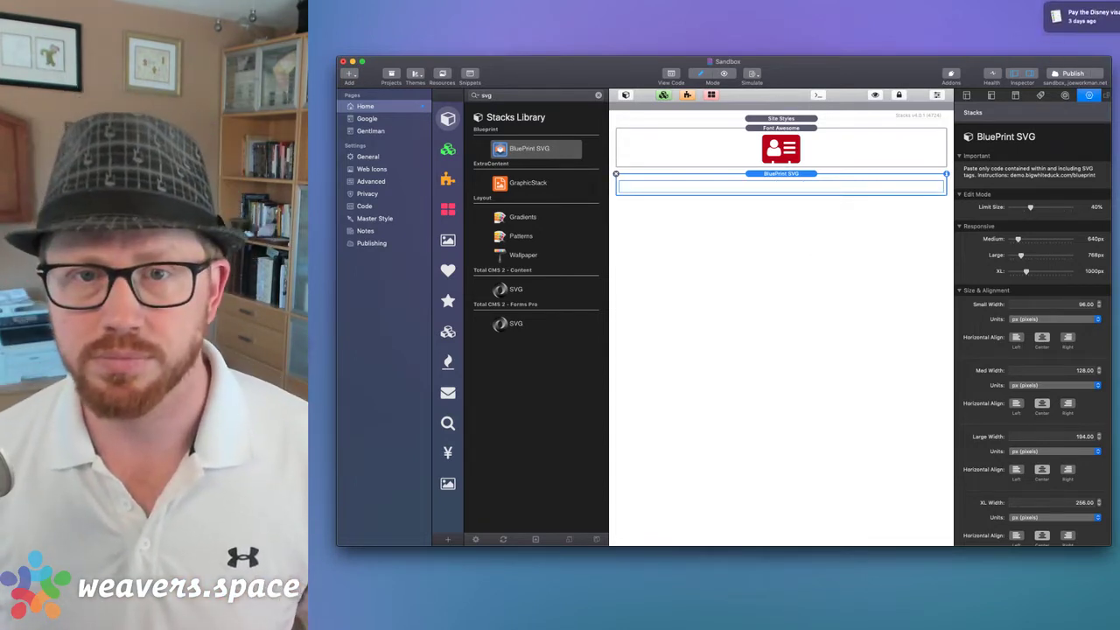
left_click(616, 174)
left_click(616, 128)
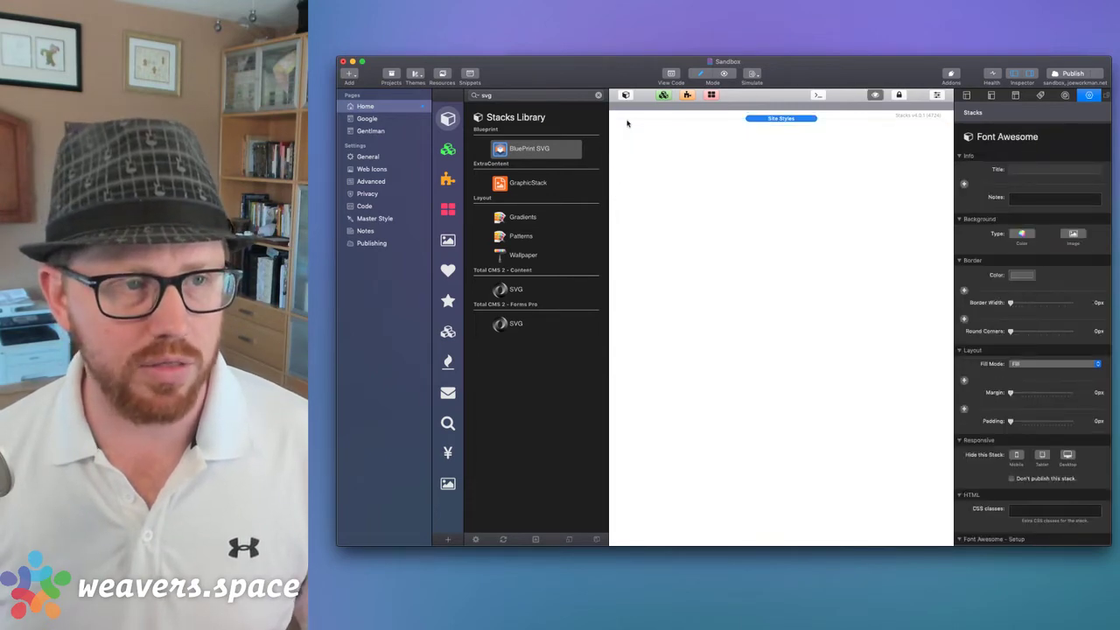
key("ctrl+Up")
left_click(644, 162)
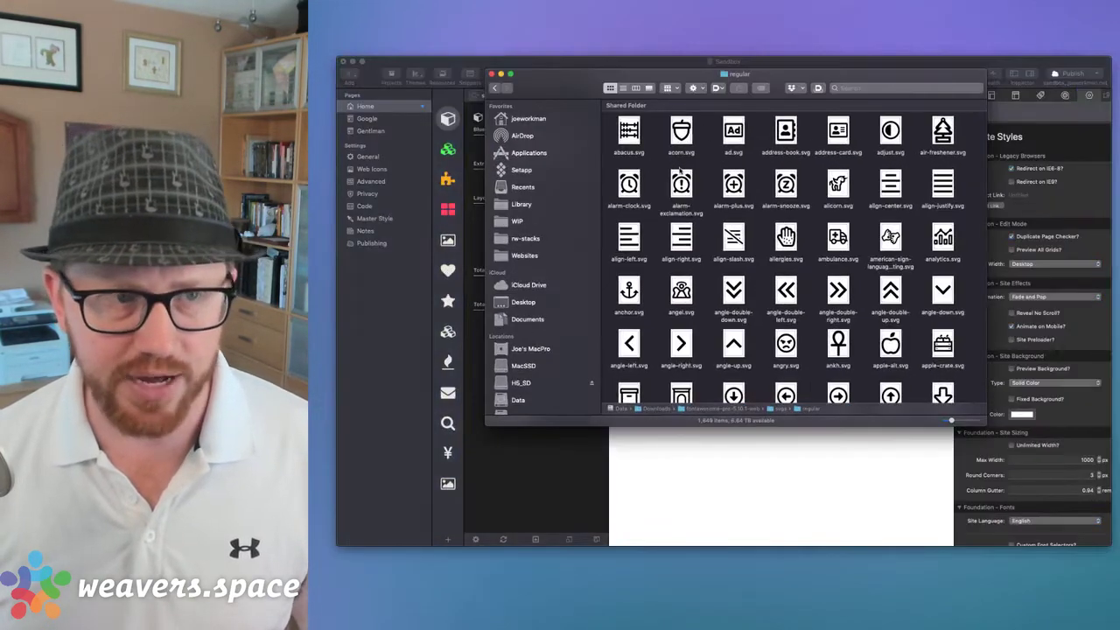
left_click(519, 58)
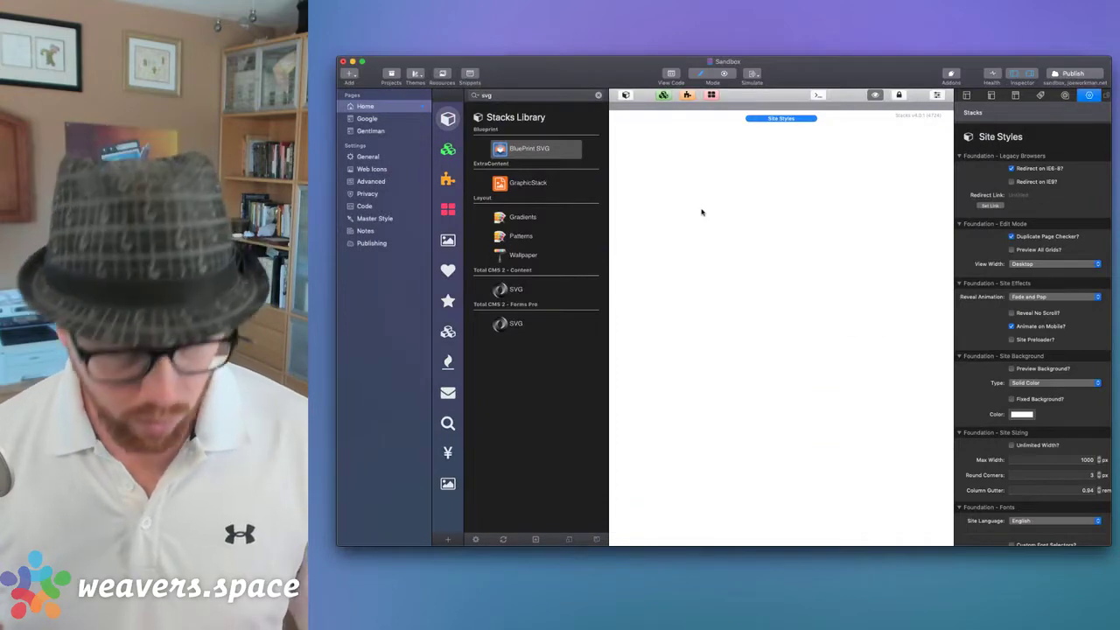
key("alt+space")
type("tran")
key("Return")
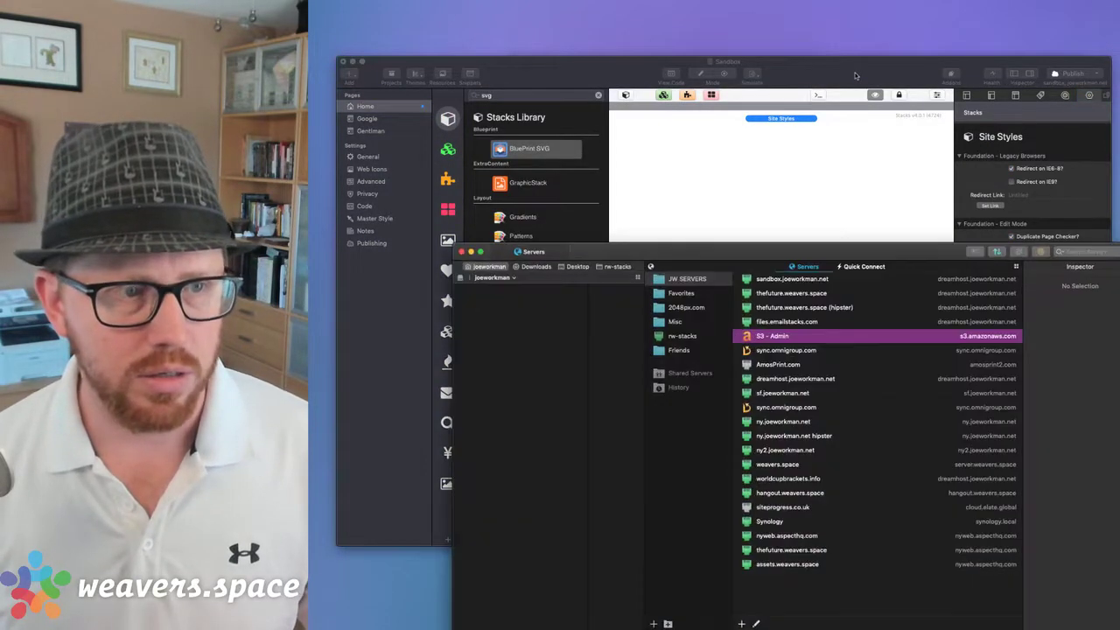
left_click(462, 252)
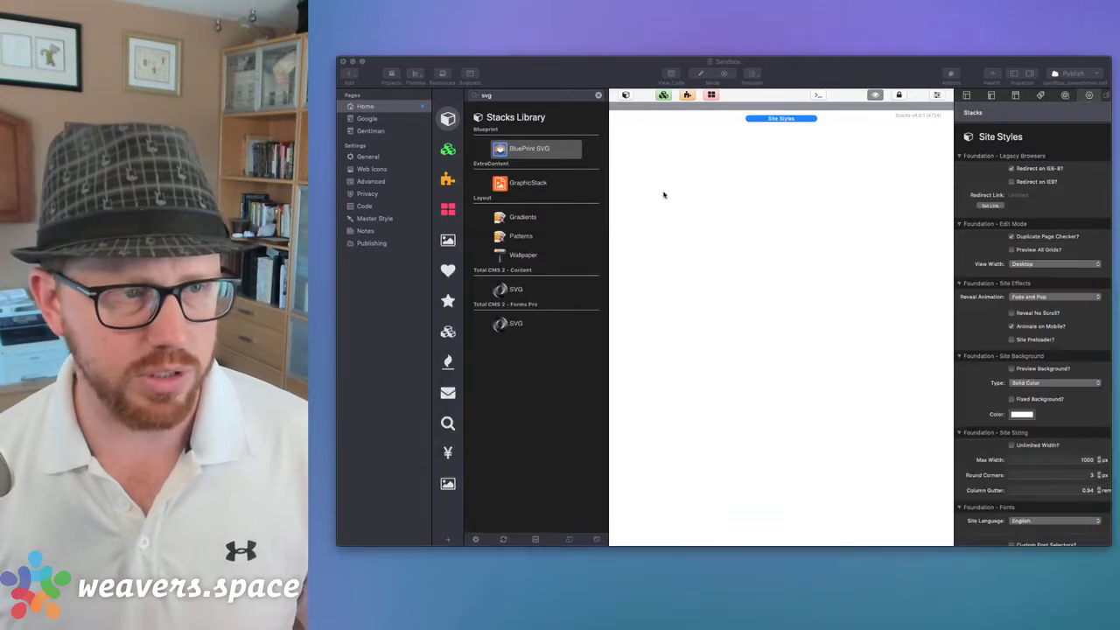
- Add address-book.svg from the duotone folder of the Font Awesome download to the project's resources, then return to the Home page
left_click(442, 74)
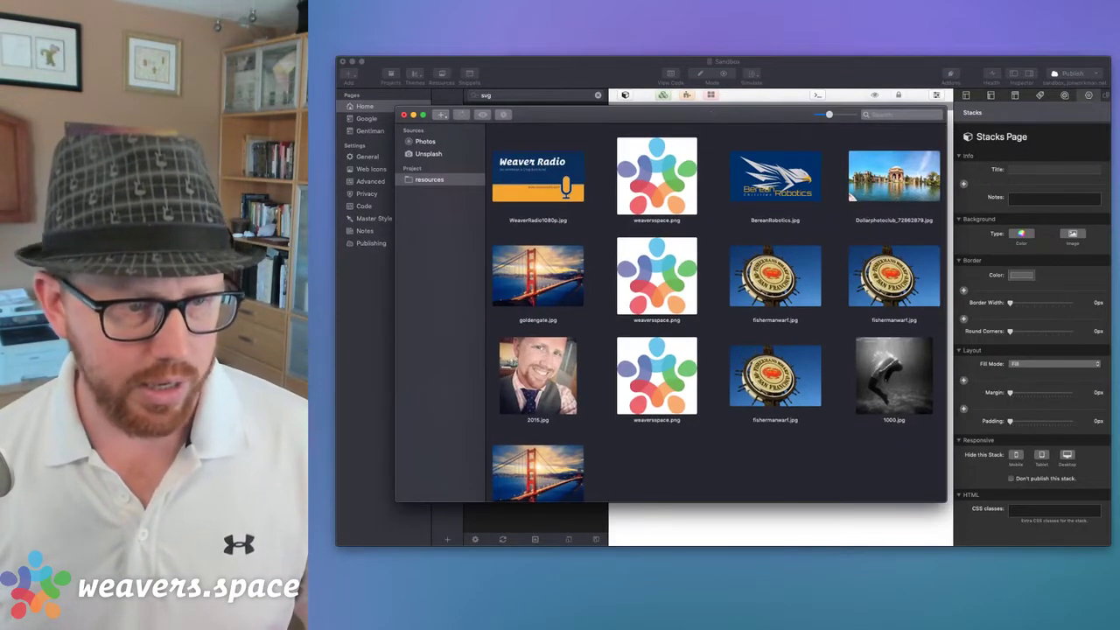
left_click(797, 627)
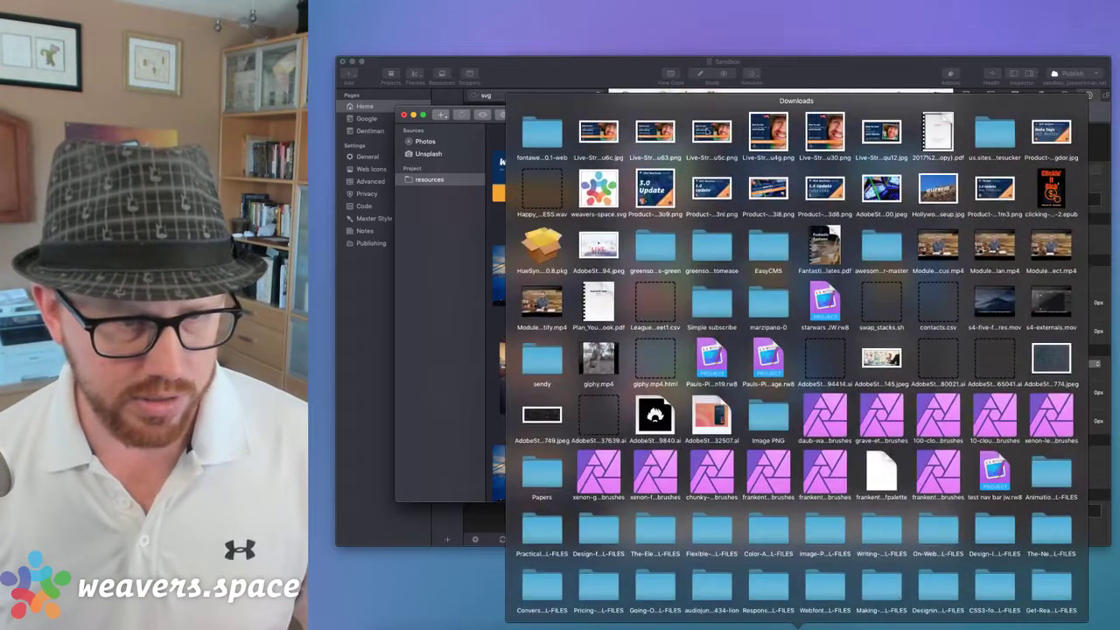
left_click(541, 132)
left_click(795, 581)
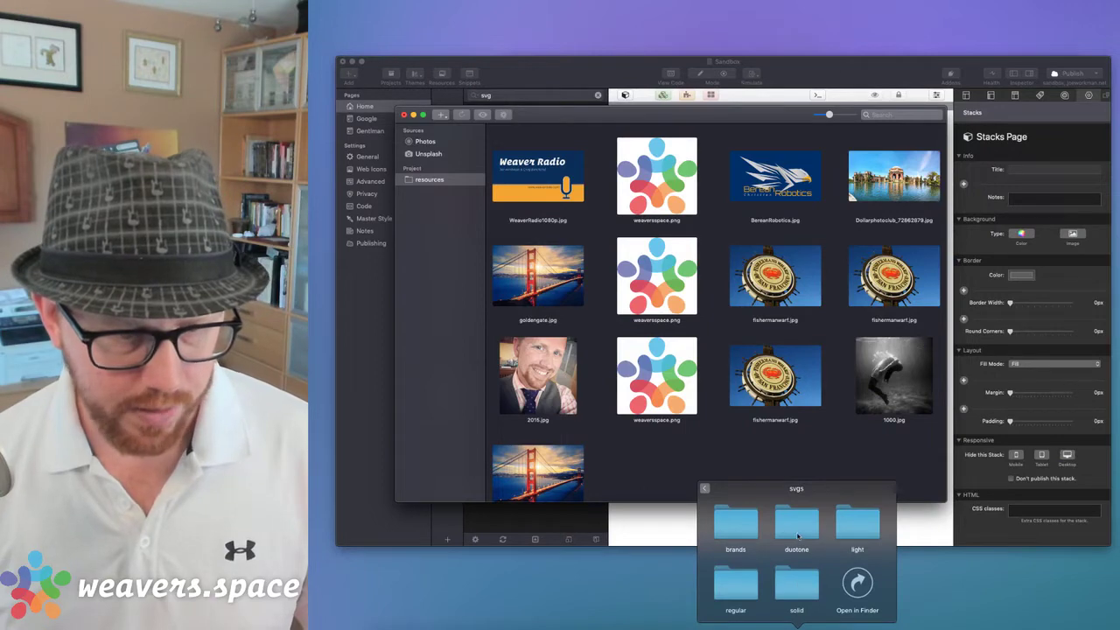
left_click(796, 530)
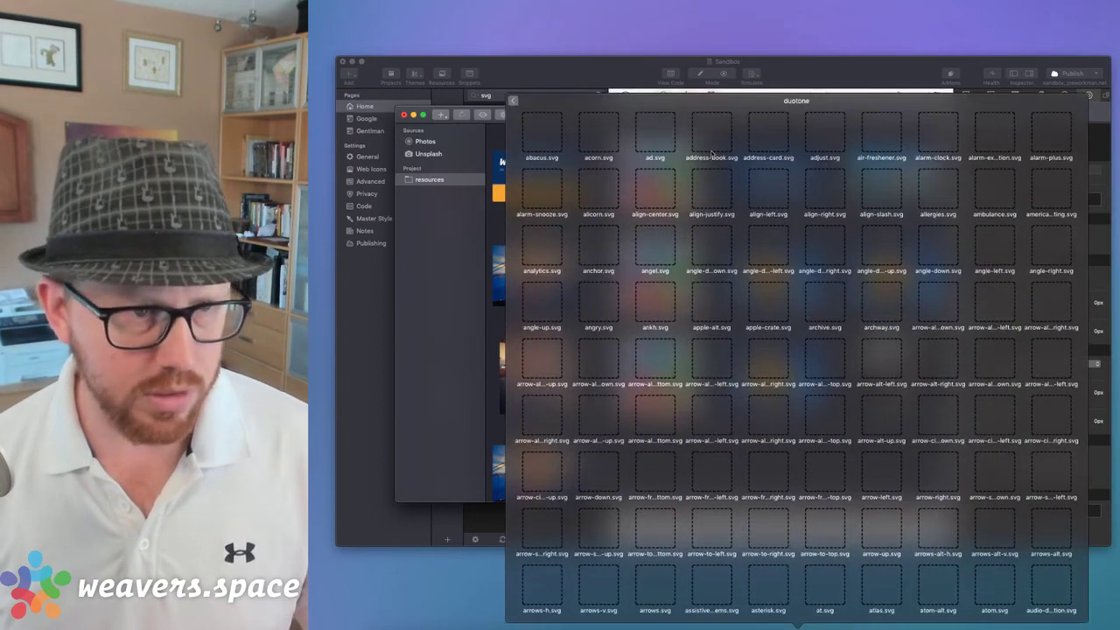
left_click_drag(712, 136, 716, 446)
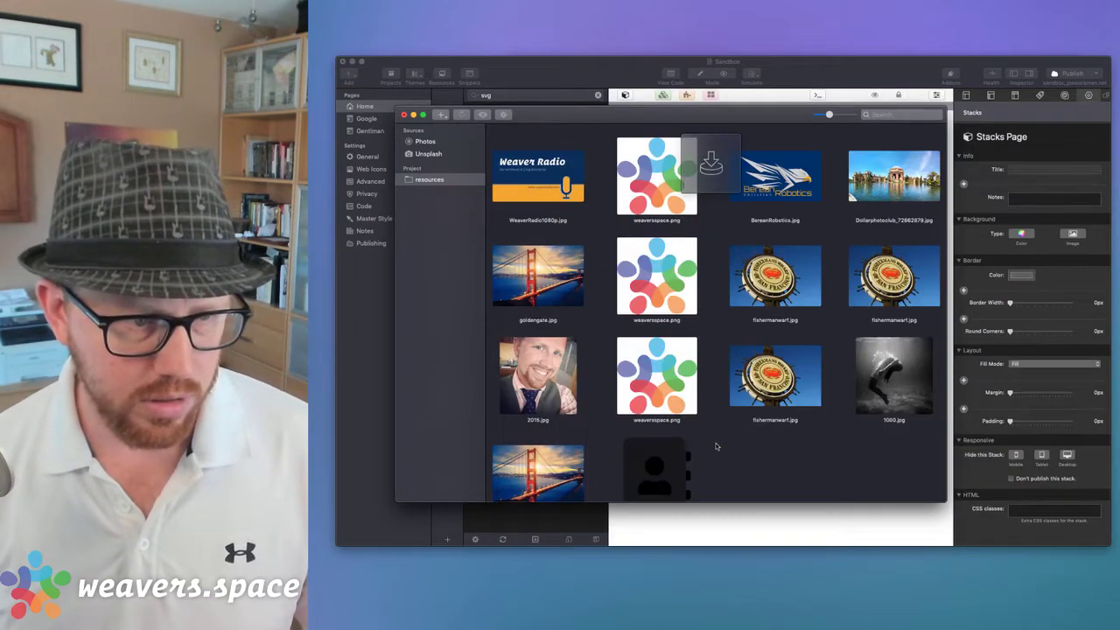
left_click(662, 427)
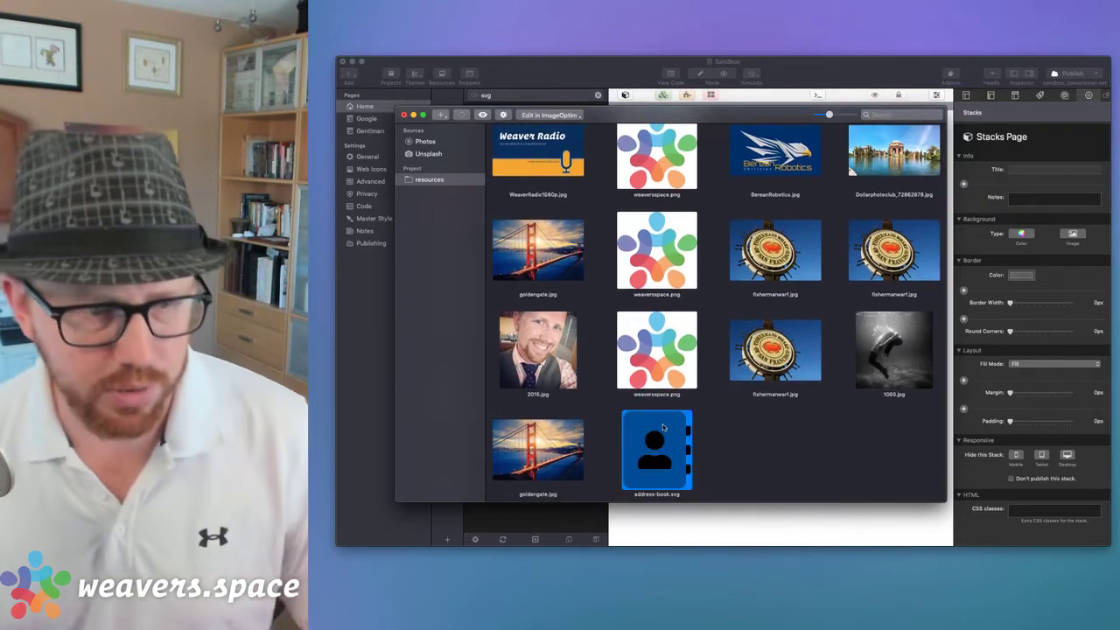
left_click(690, 531)
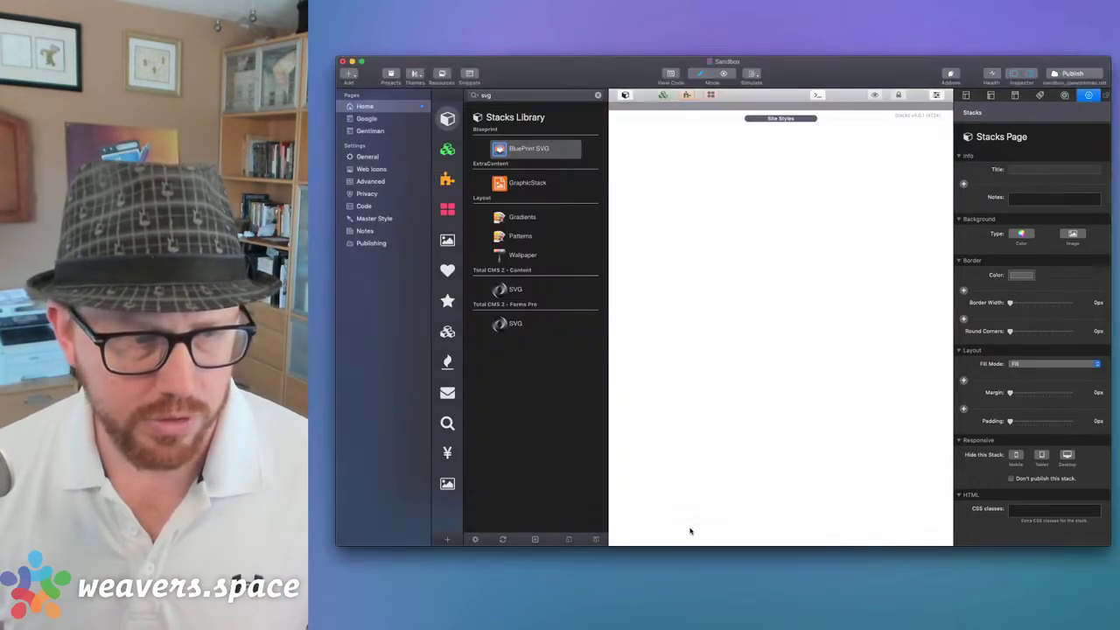
- Add the Foundation Image stack below Site Styles on the Home page and hide the stacks library
left_click(599, 97)
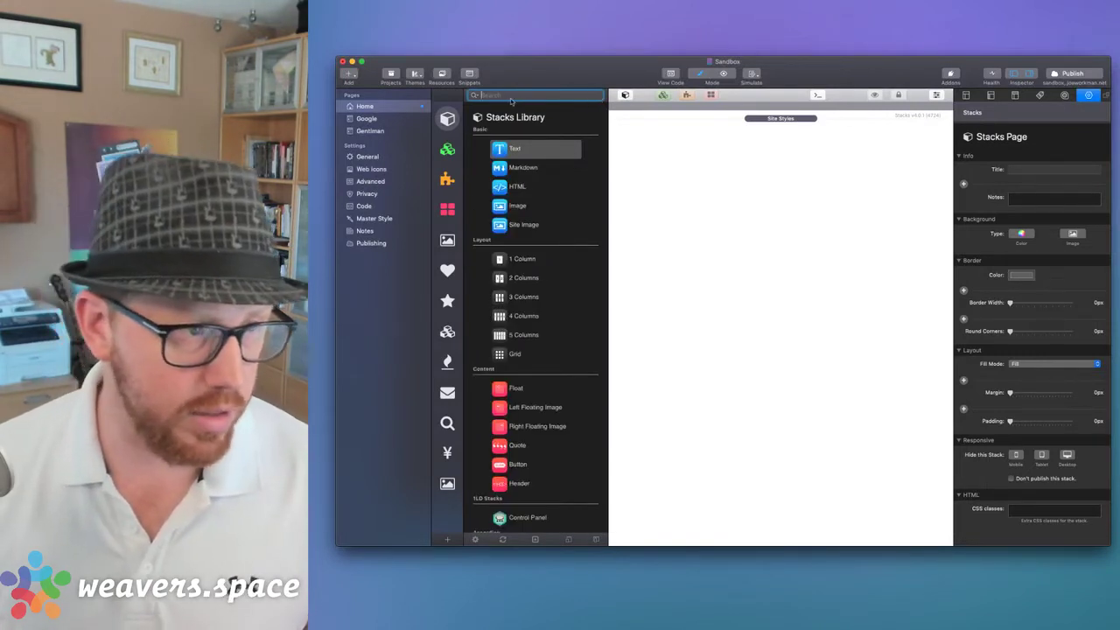
left_click(448, 332)
scroll(534, 257, "down", 10)
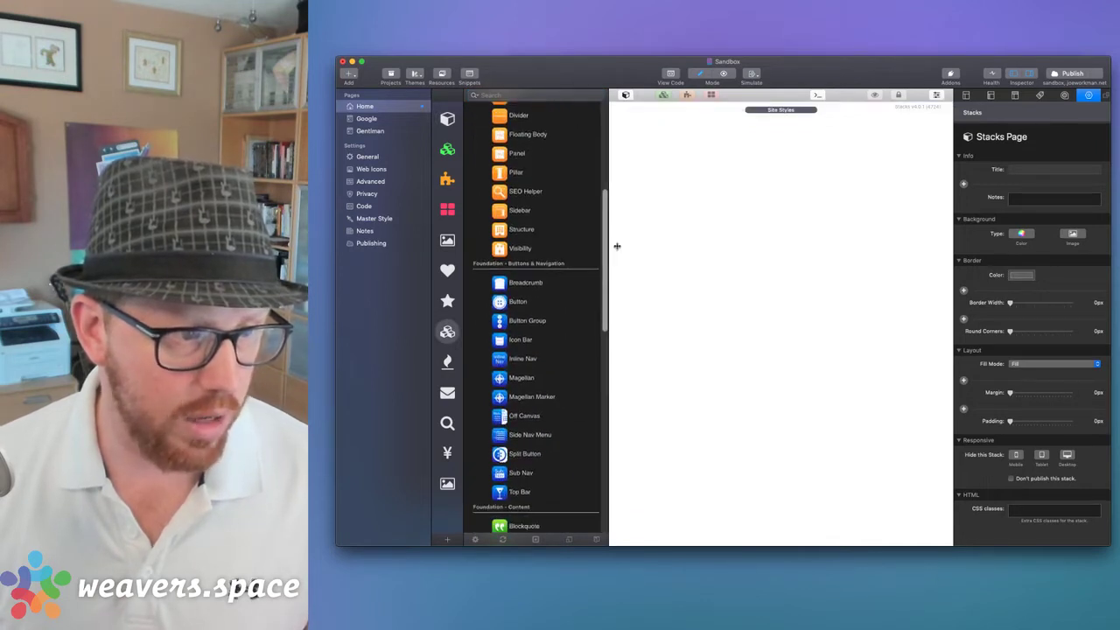
left_click_drag(613, 245, 656, 245)
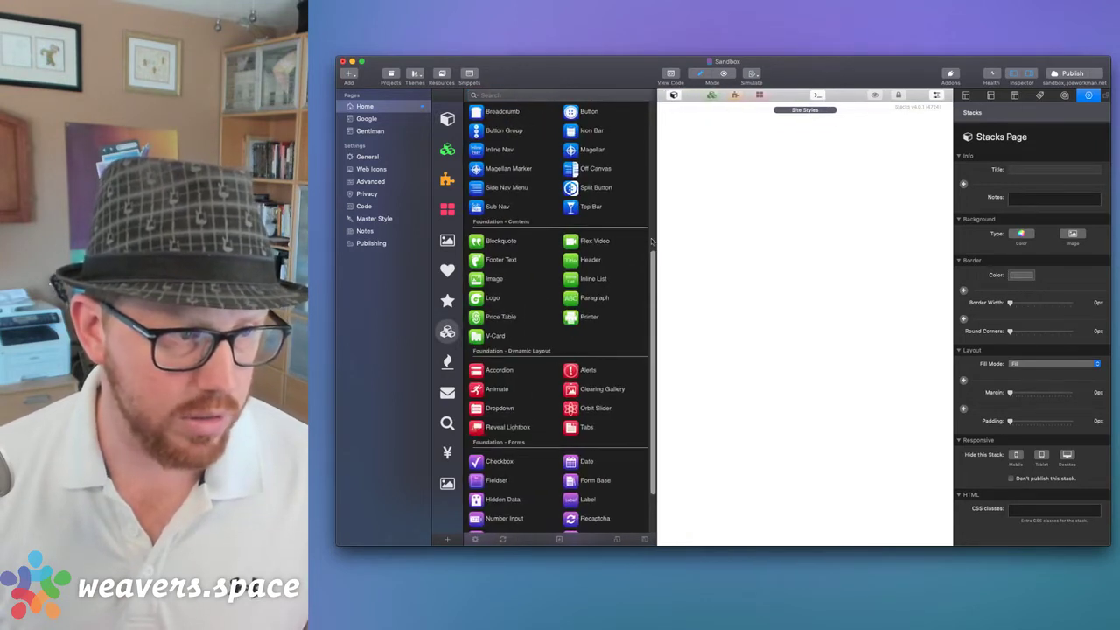
scroll(525, 249, "down", 2)
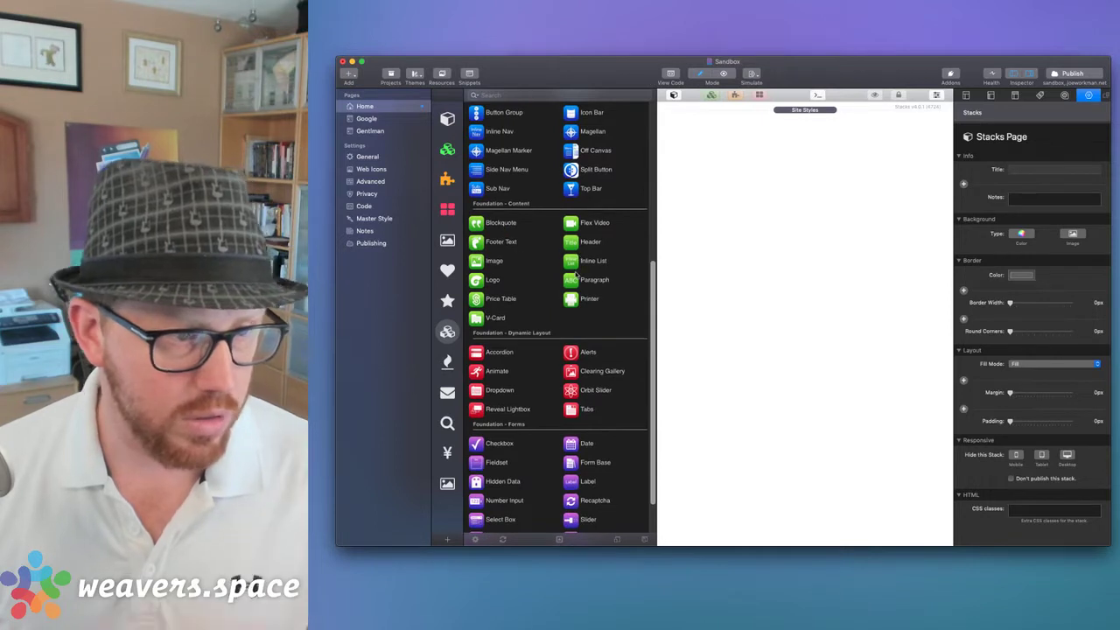
scroll(550, 304, "up", 2)
left_click_drag(494, 283, 761, 252)
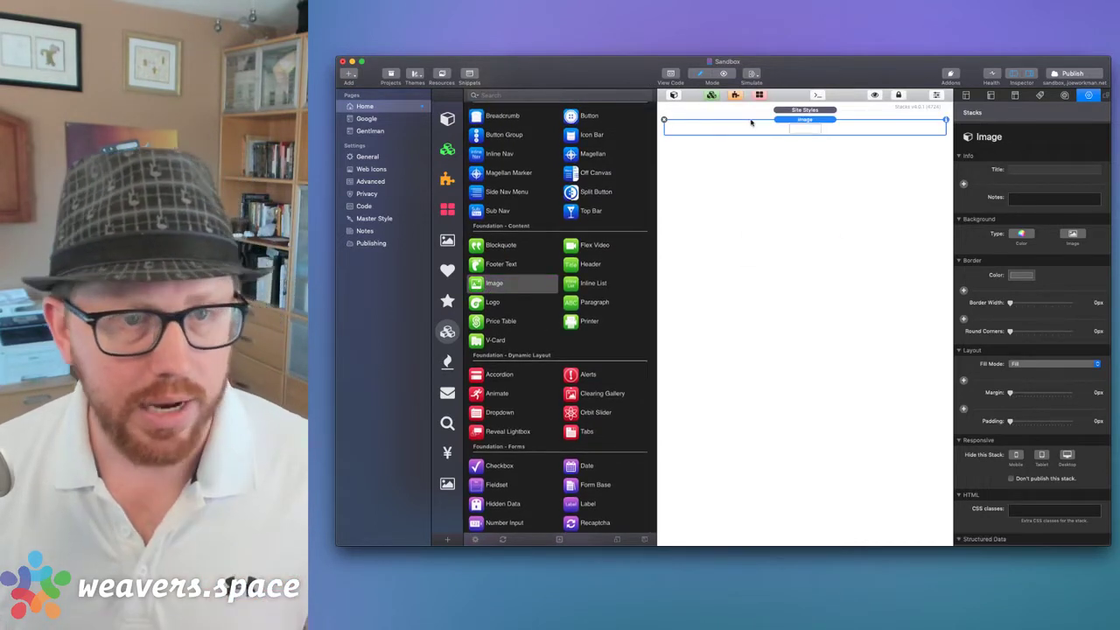
left_click(674, 97)
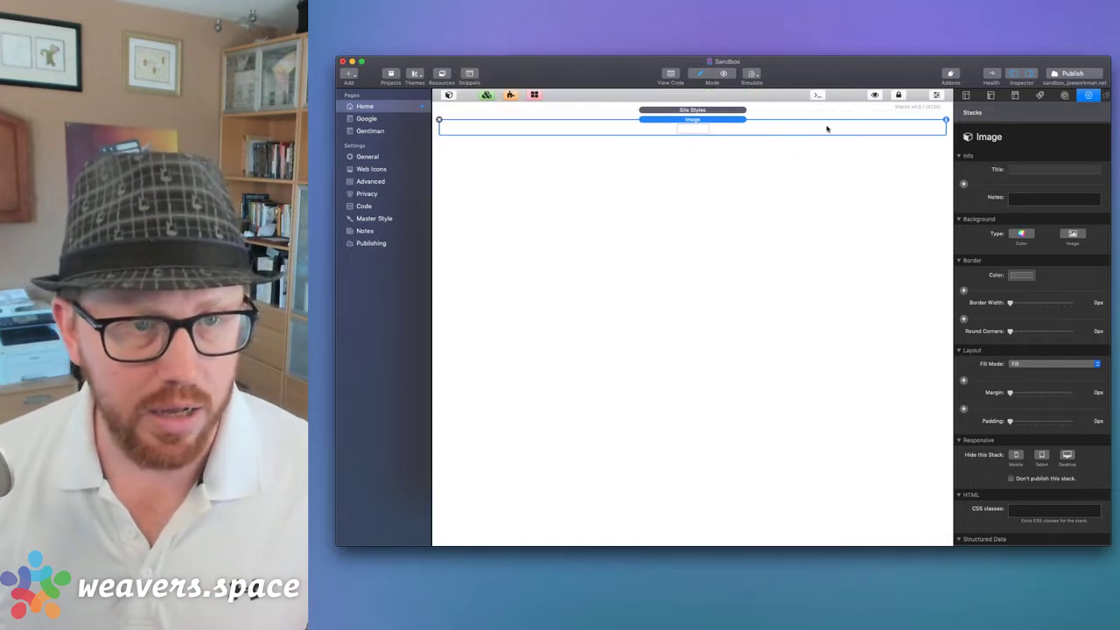
- Turn on warehoused images for the Image stack on the Home page
scroll(998, 302, "down", 8)
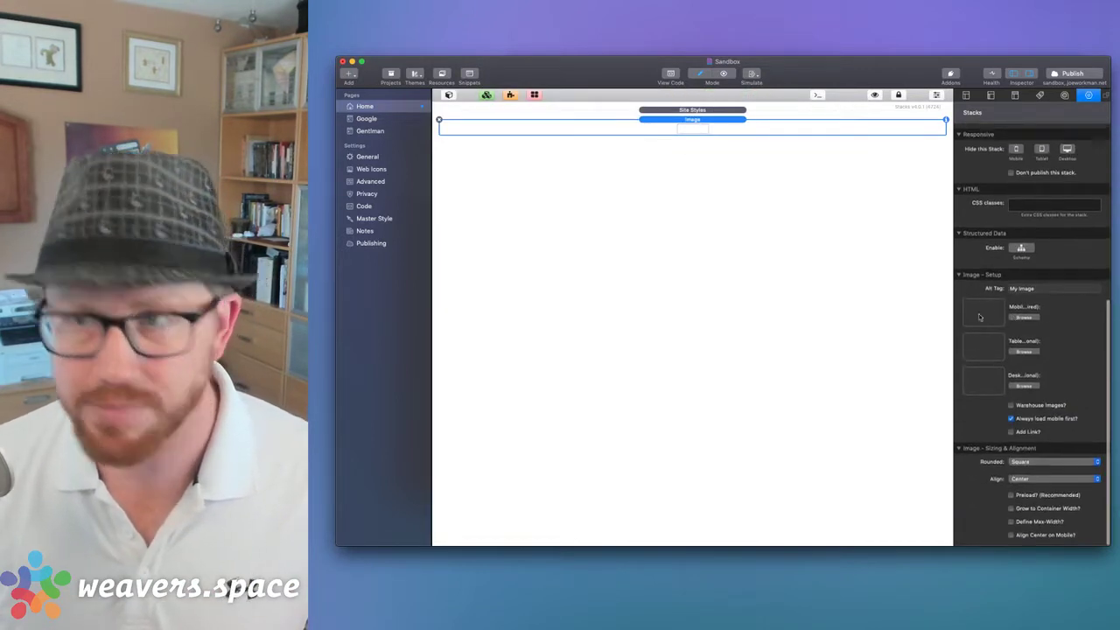
left_click(783, 309)
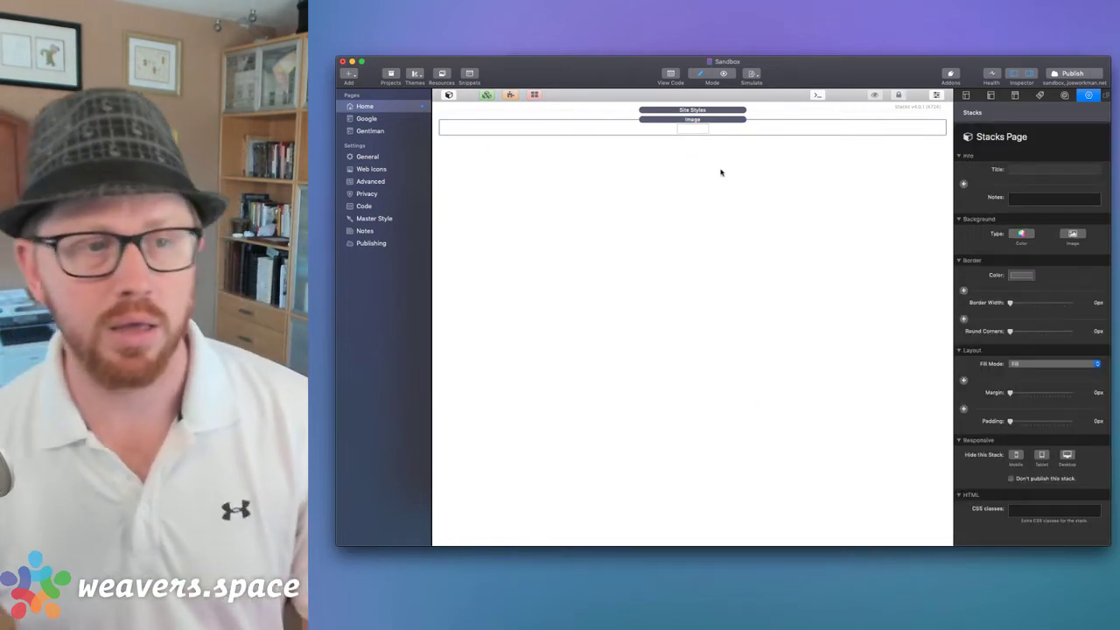
left_click(743, 121)
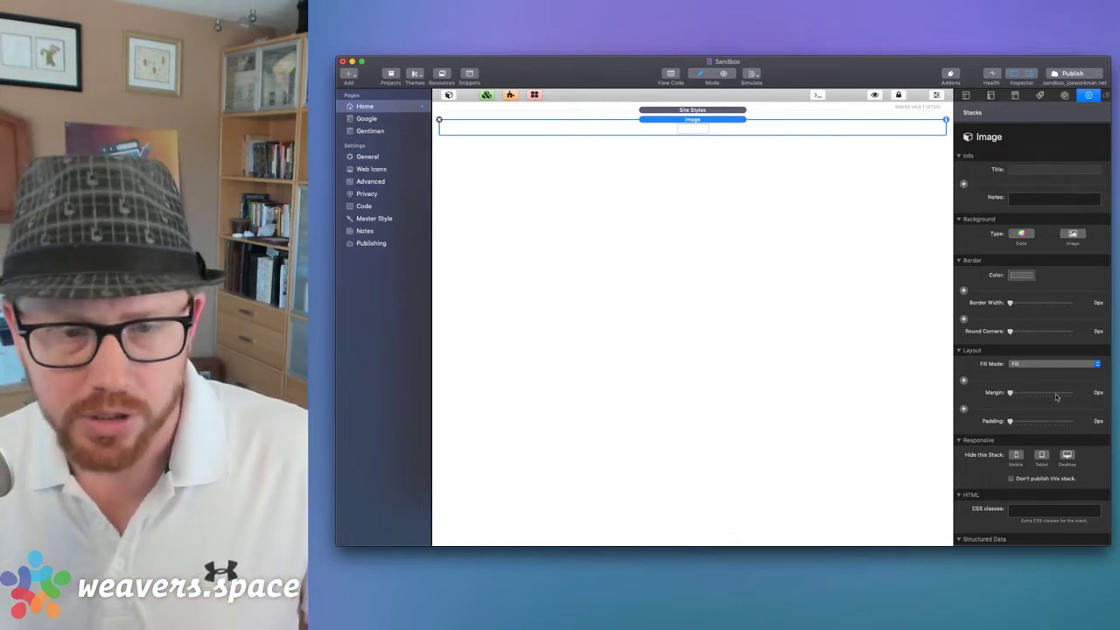
scroll(1023, 408, "down", 10)
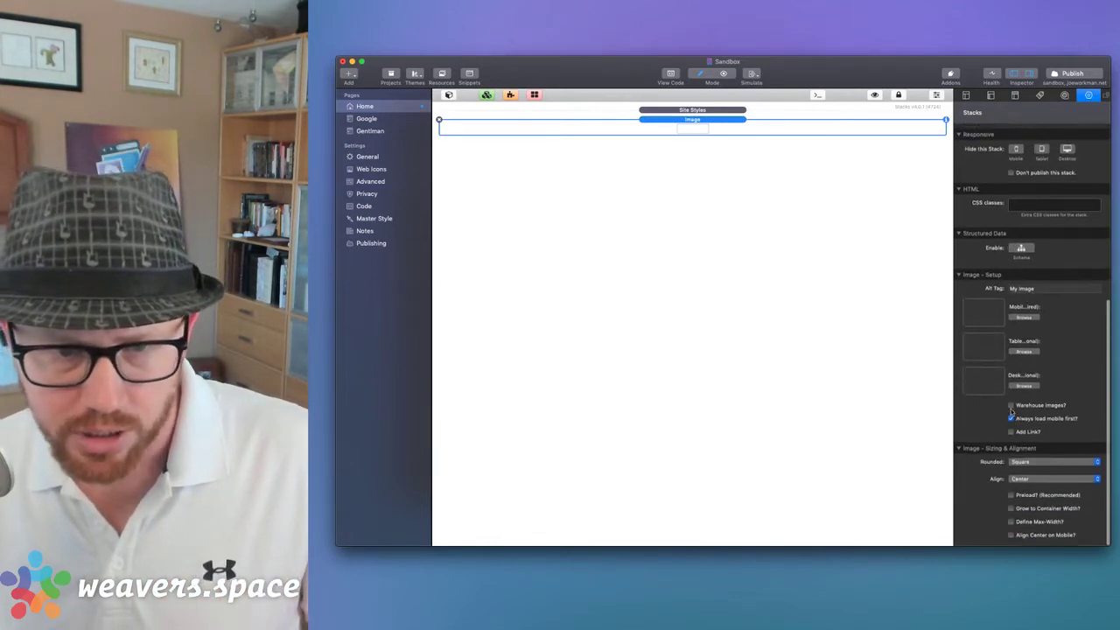
left_click(1011, 406)
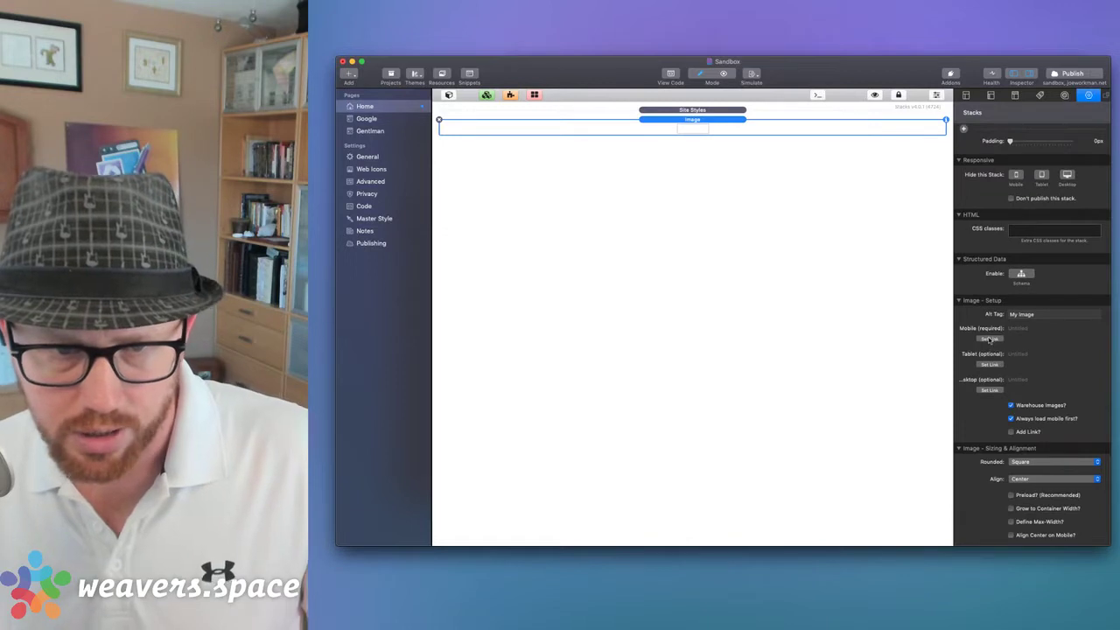
- Link the Image stack's required mobile image to the address-book.svg project resource
left_click(990, 339)
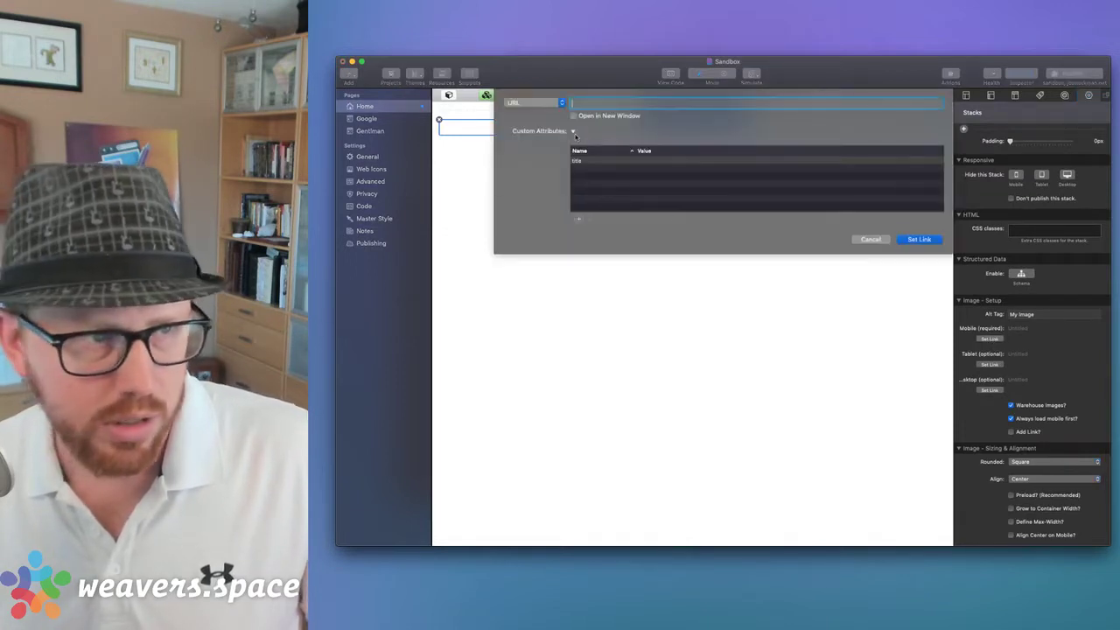
left_click(540, 103)
mouse_move(547, 126)
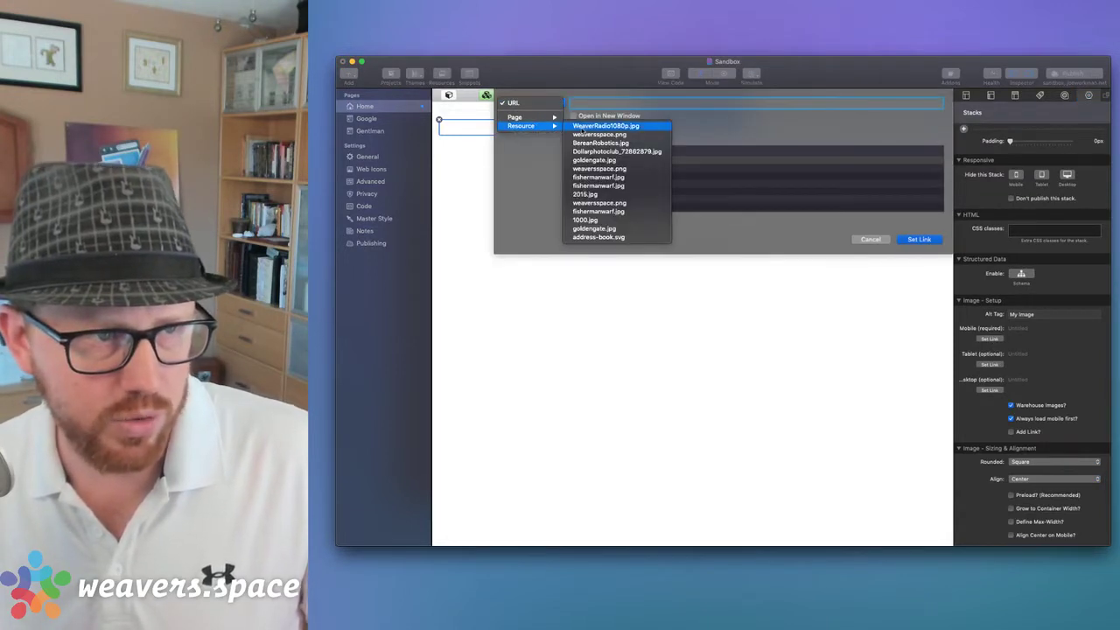
left_click(604, 237)
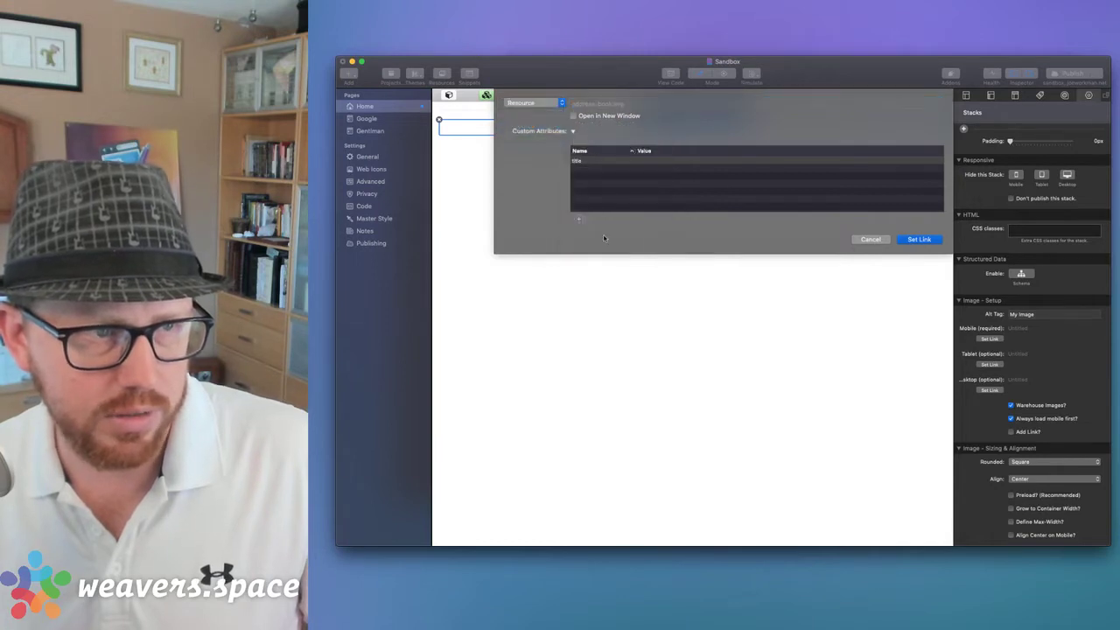
left_click(921, 239)
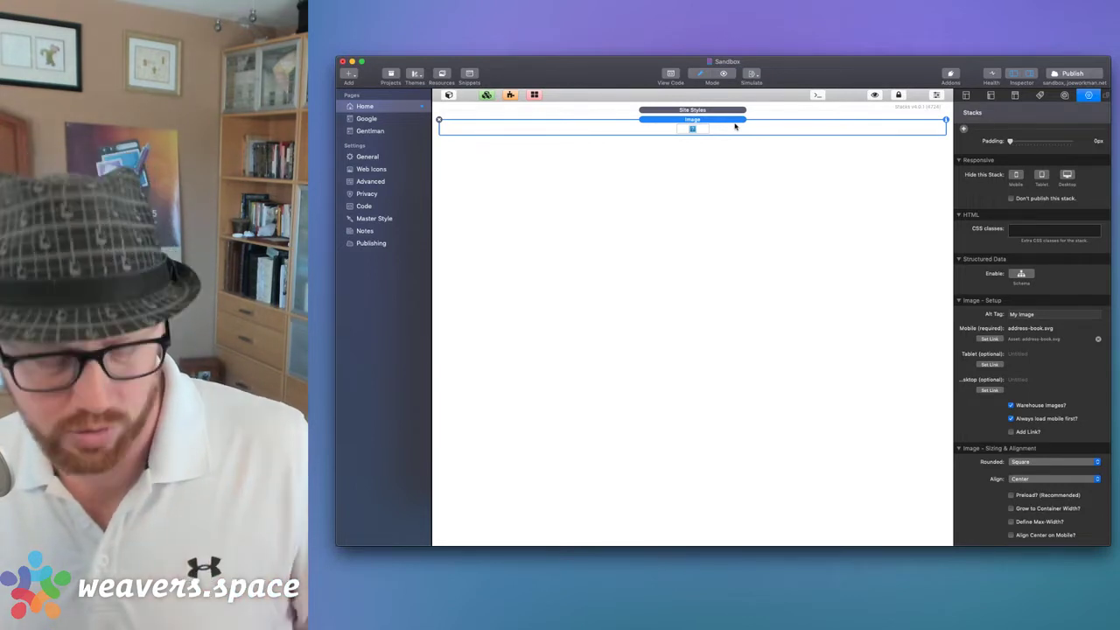
- Preview the Home page and turn on a defined maximum width for the image
key("super+r")
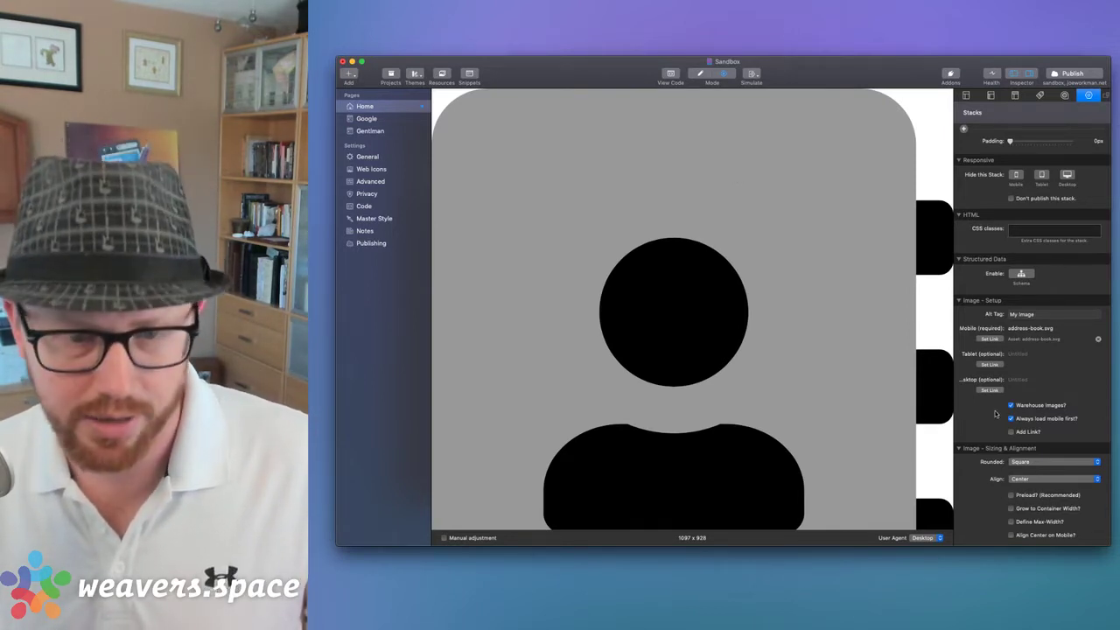
left_click(1012, 521)
scroll(1013, 523, "down", 2)
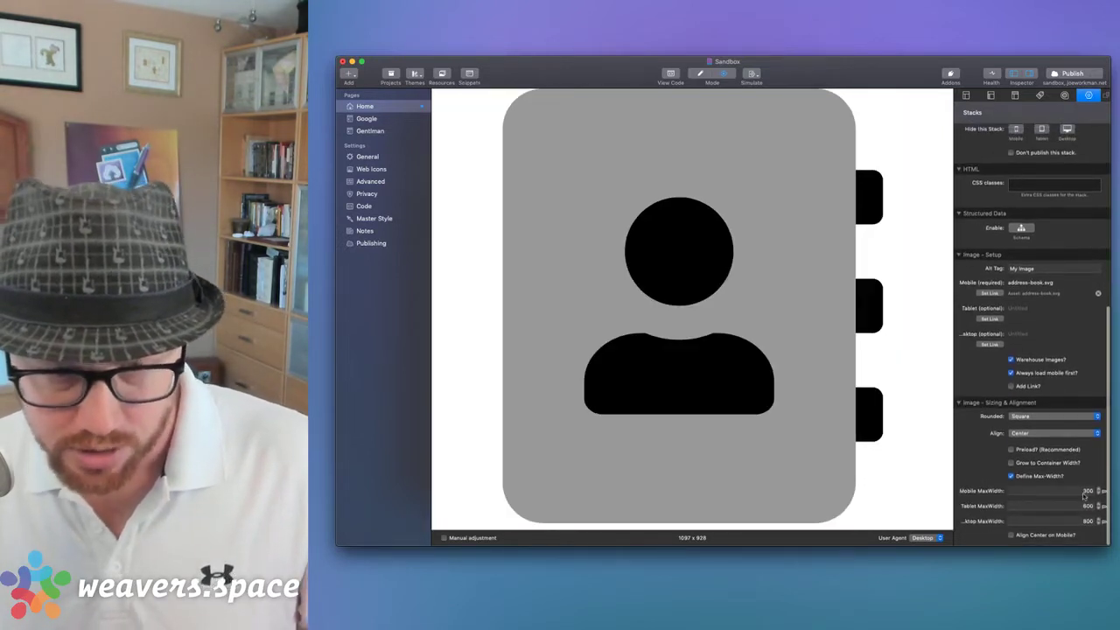
- Set the image's desktop maximum width to 256 px
left_click(1081, 492)
left_click(1079, 522)
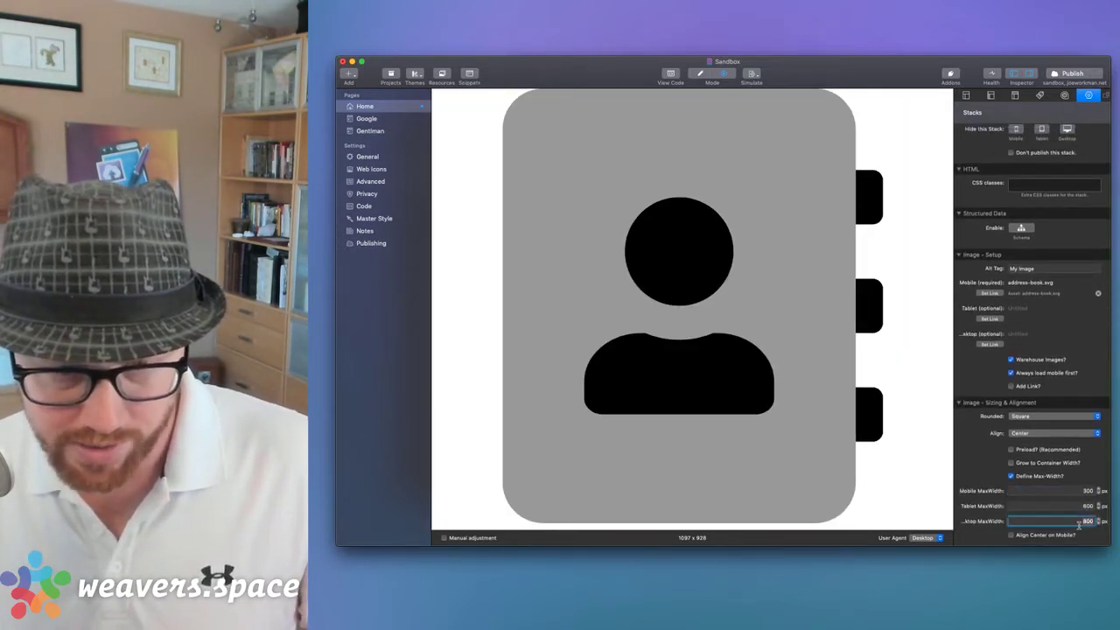
type("25")
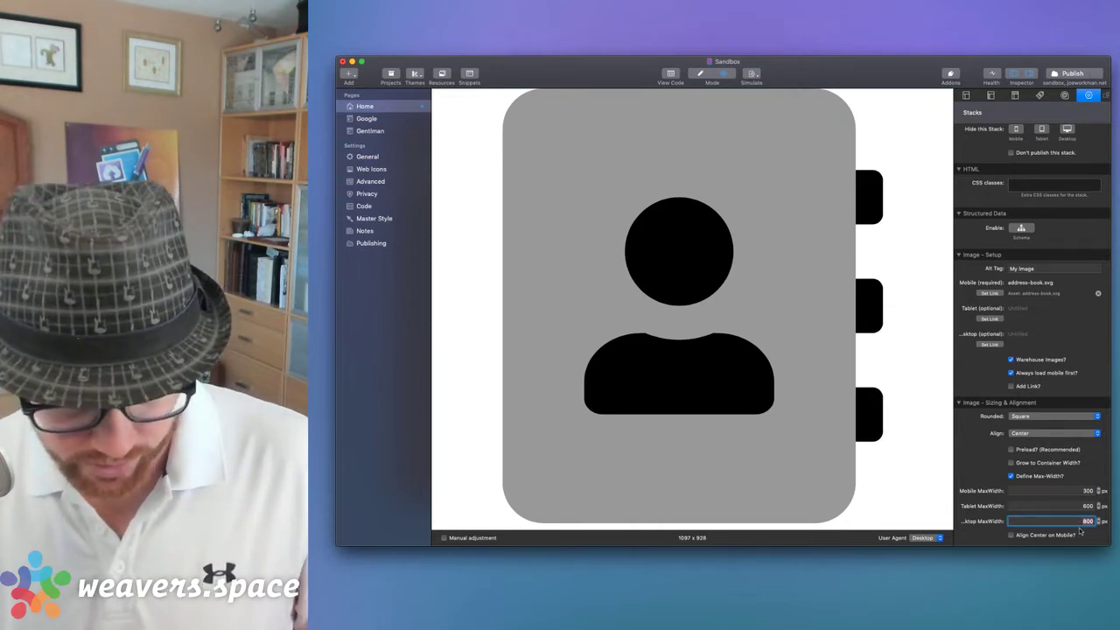
type("6")
key("Return")
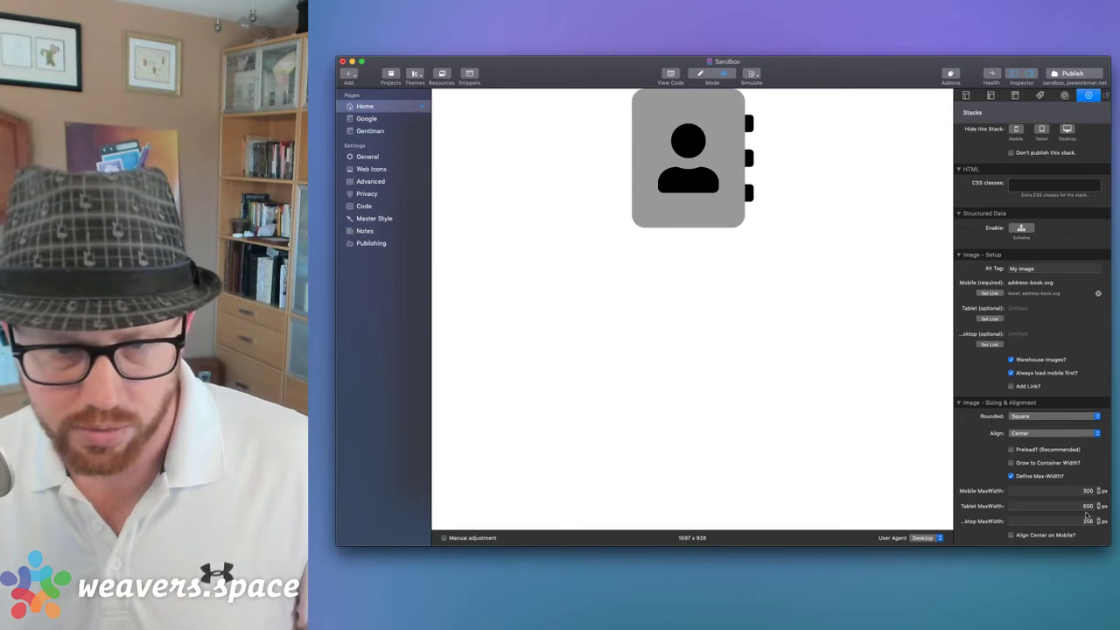
- Set the image's desktop maximum width to 100 px
left_click(1078, 522)
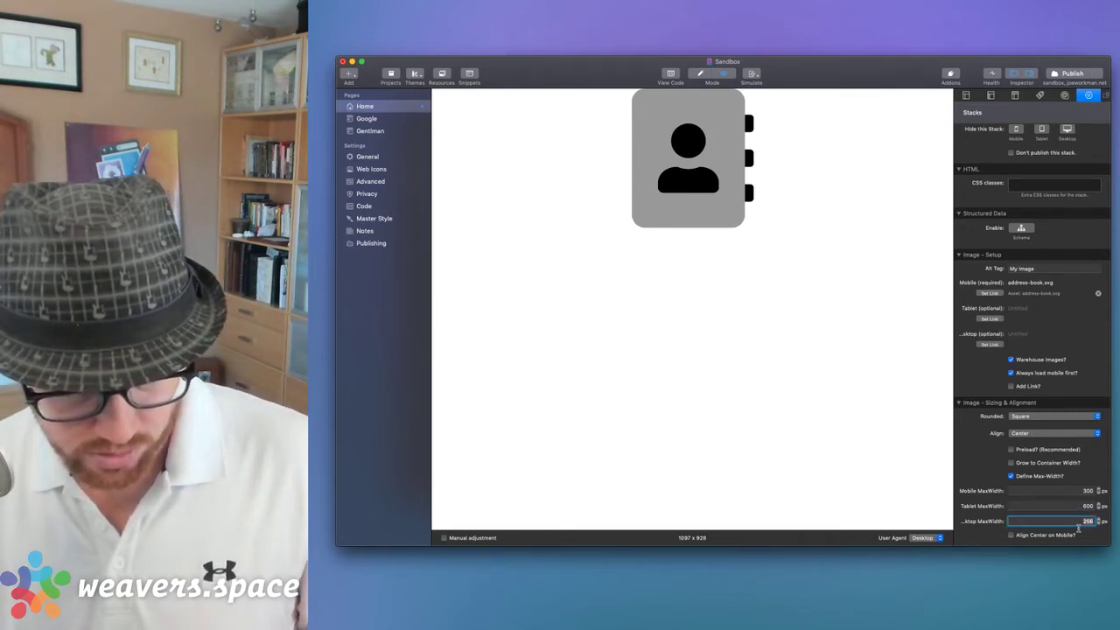
type("100")
key("Return")
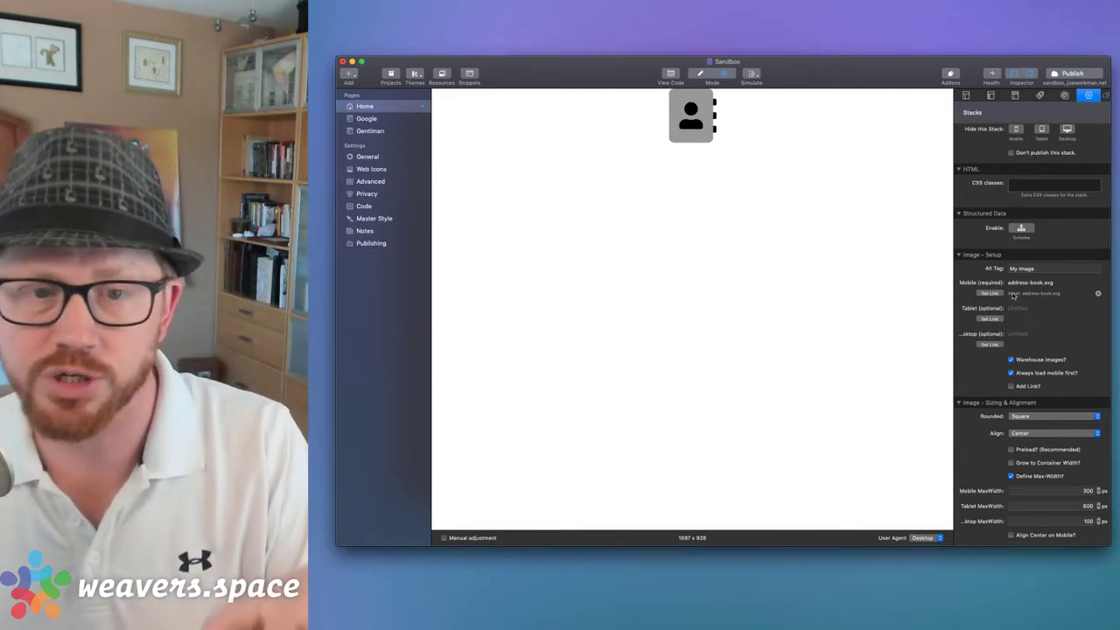
- Compare the address book icon in edit mode and in preview, finishing in edit mode
key("super+r")
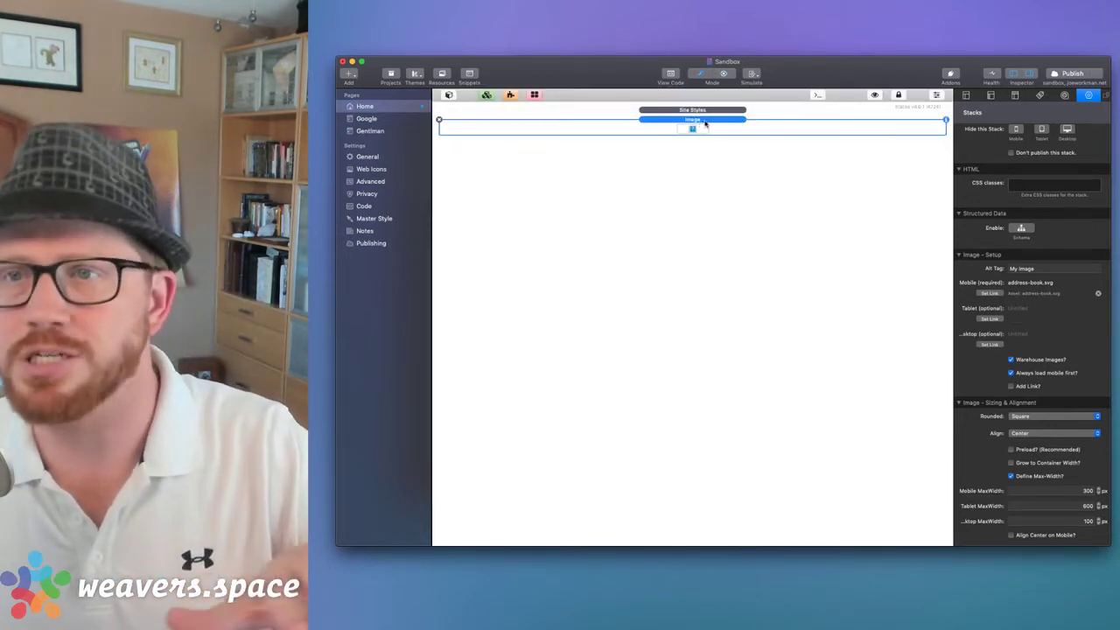
key("super+r")
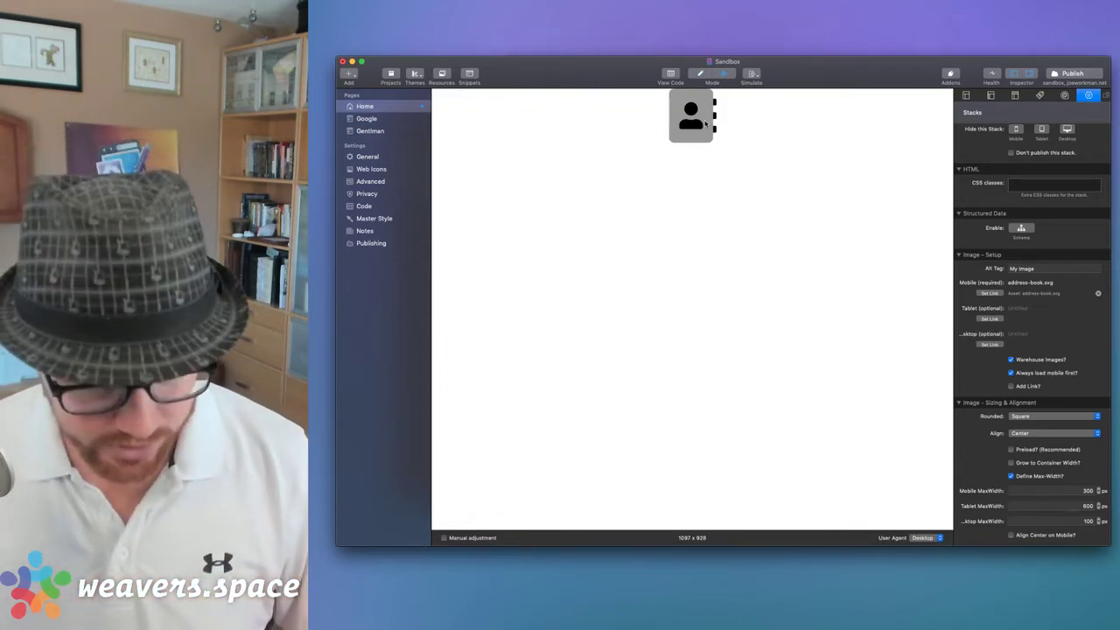
key("super+r")
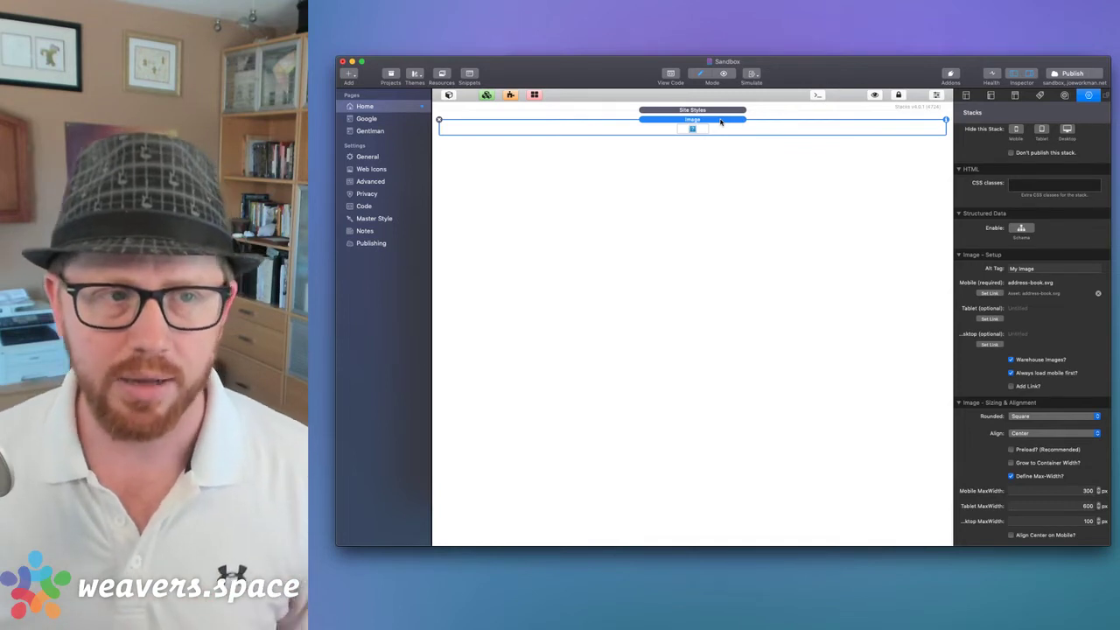
key("super+r")
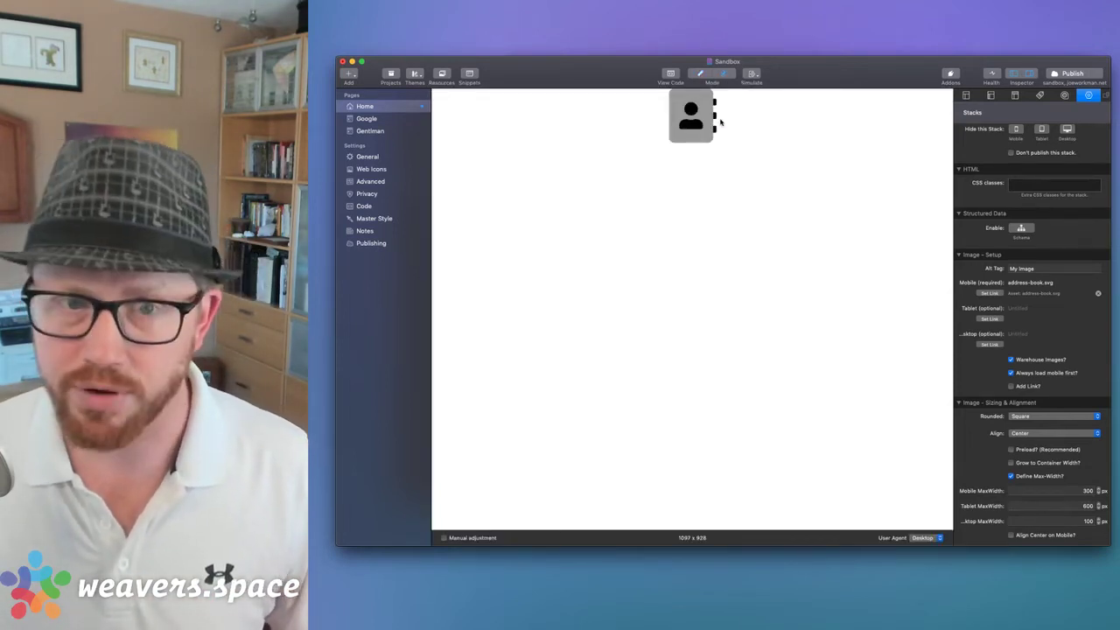
key("super+e")
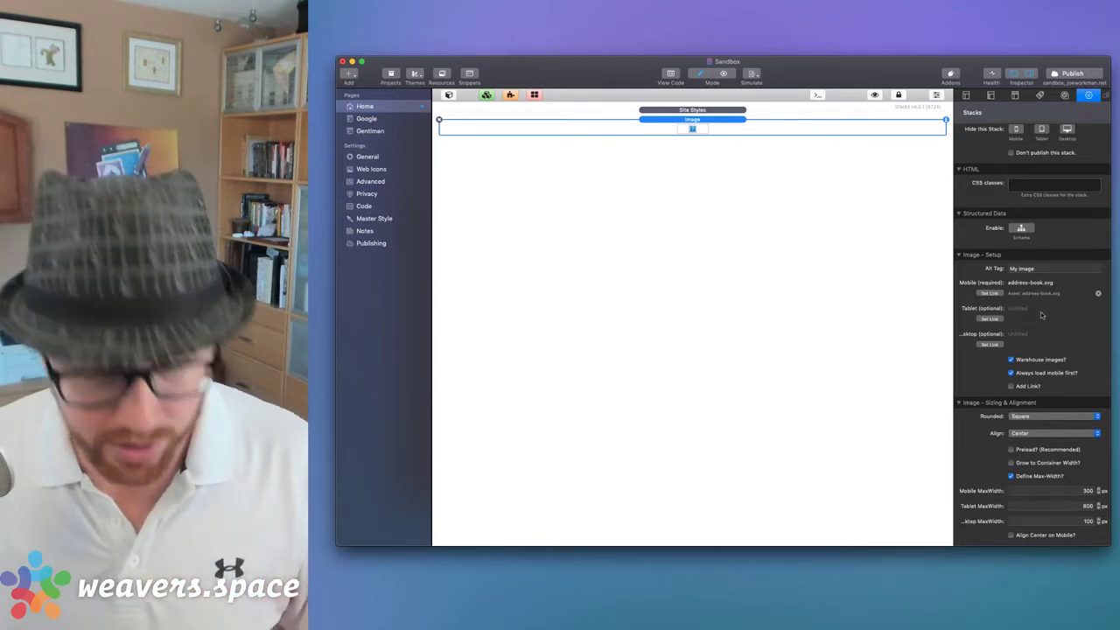
- Switch to Transmit, connect to the sandbox server and bring its site folder listing fully into view
key("alt+space")
type("trans")
key("Return")
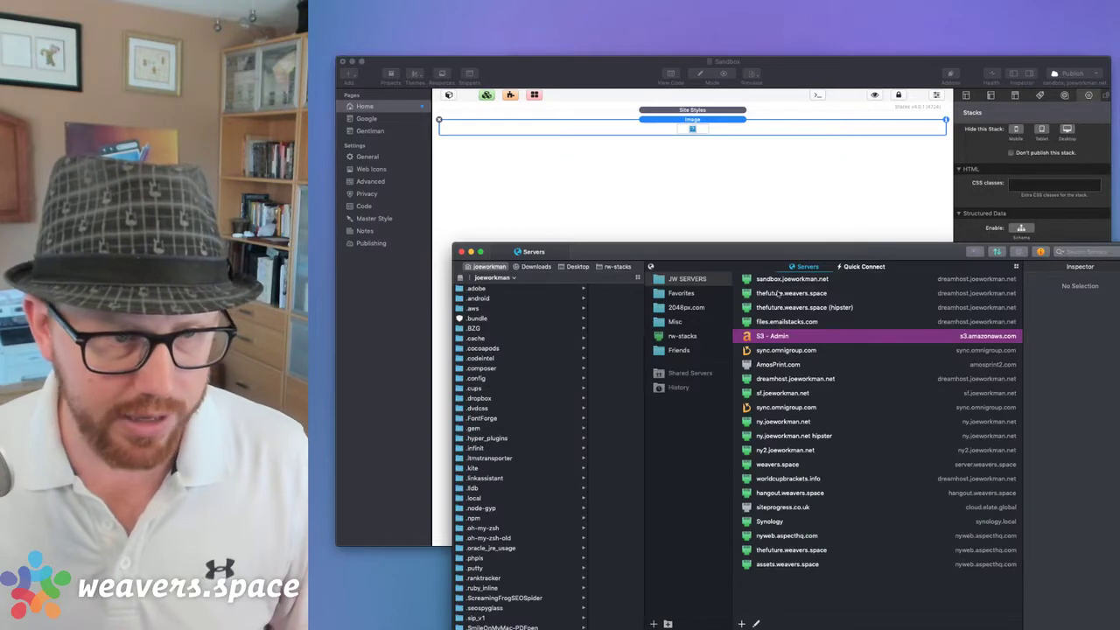
double_click(776, 280)
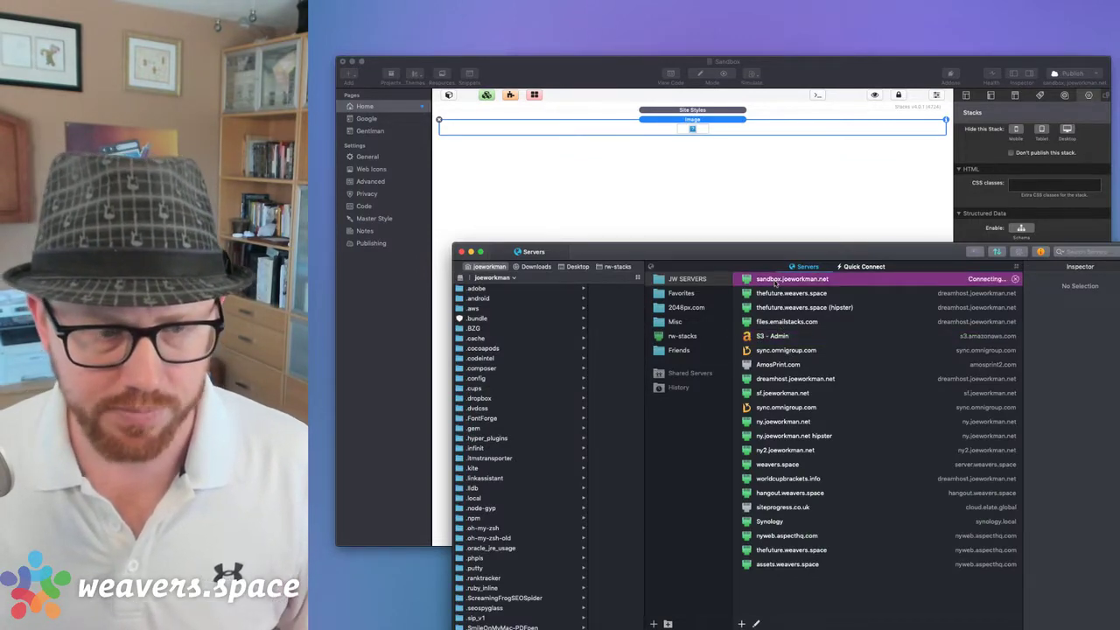
scroll(740, 442, "down", 5)
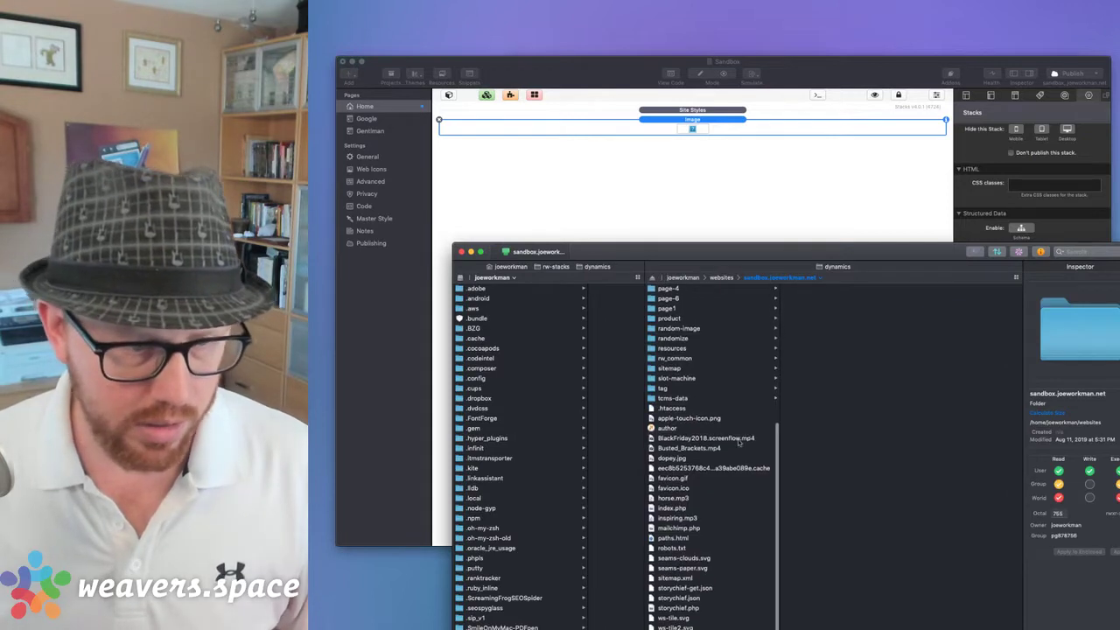
left_click_drag(703, 249, 703, 186)
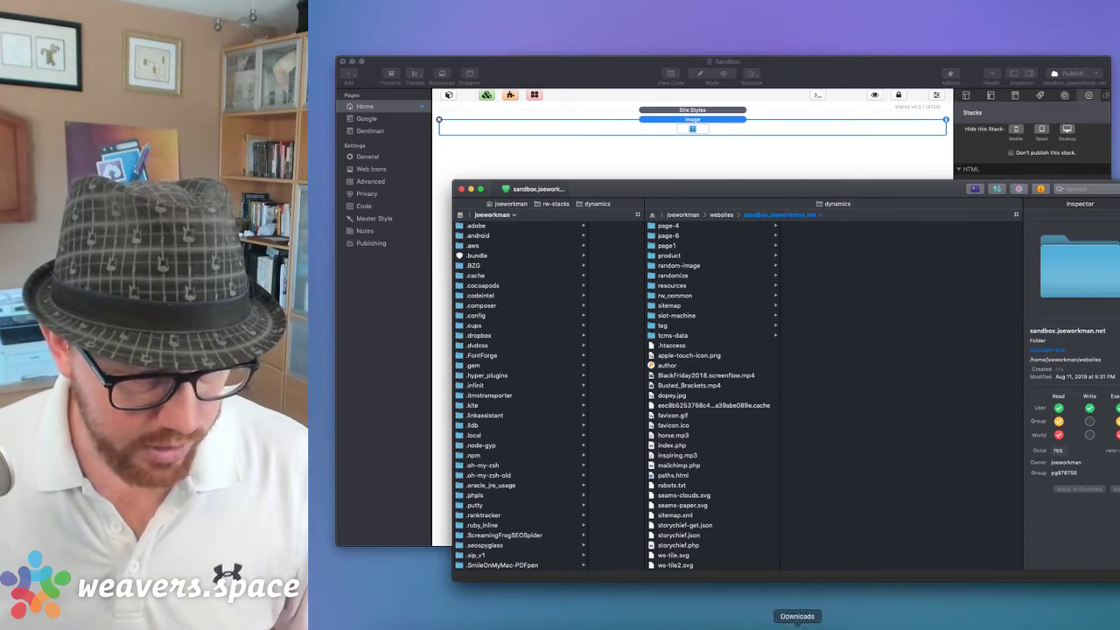
- Upload apple-alt.svg from the duotone svgs folder of the Font Awesome download to the sandbox site's root folder
left_click(795, 623)
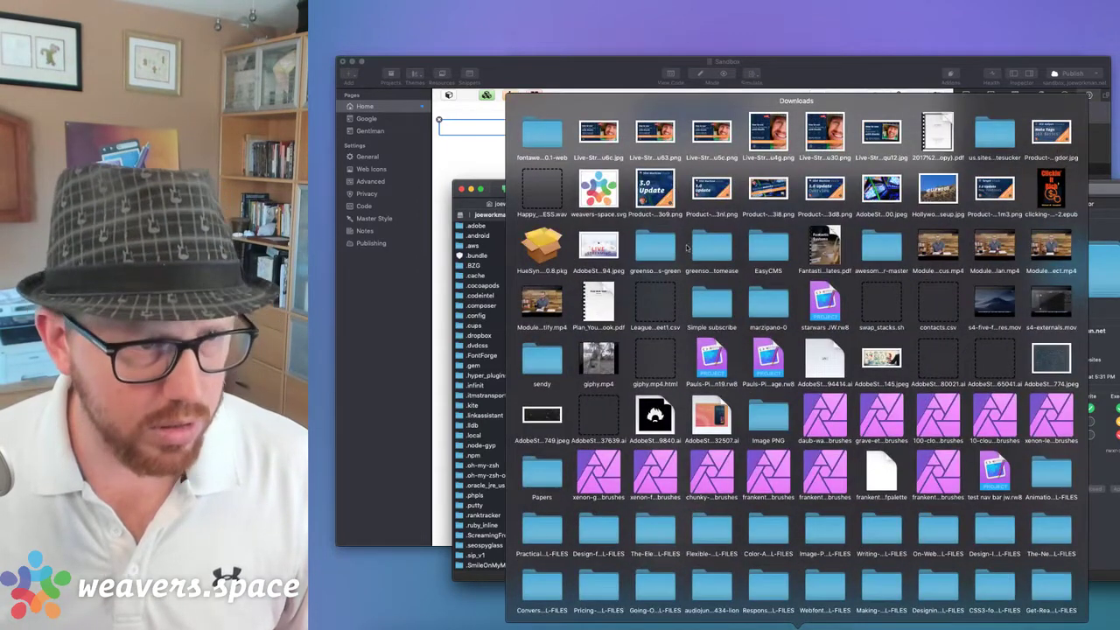
left_click(541, 134)
left_click(791, 584)
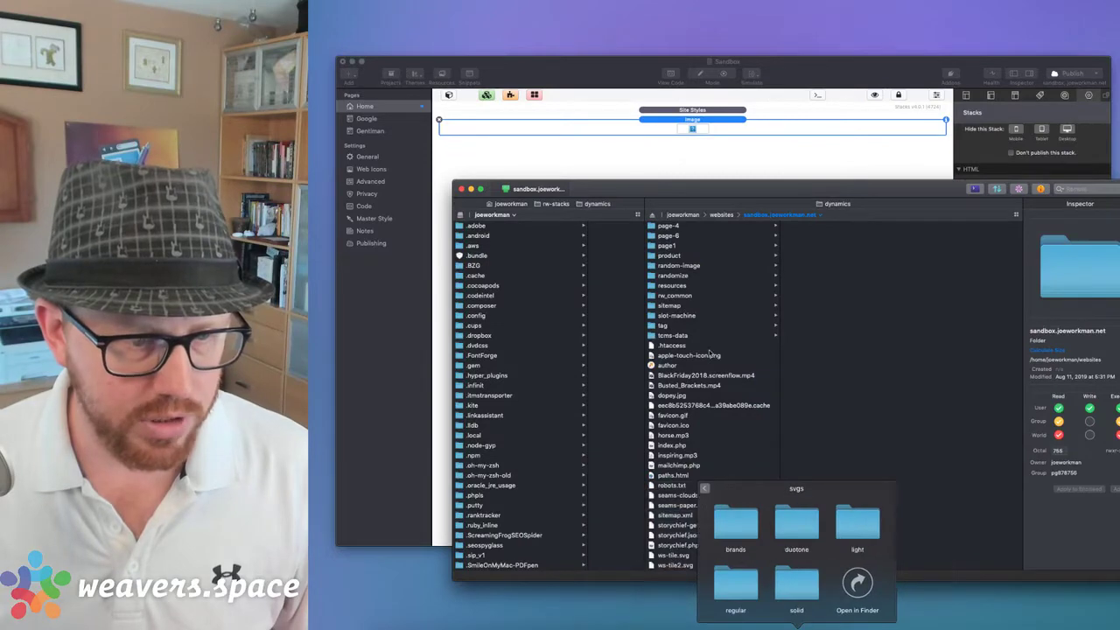
left_click(798, 525)
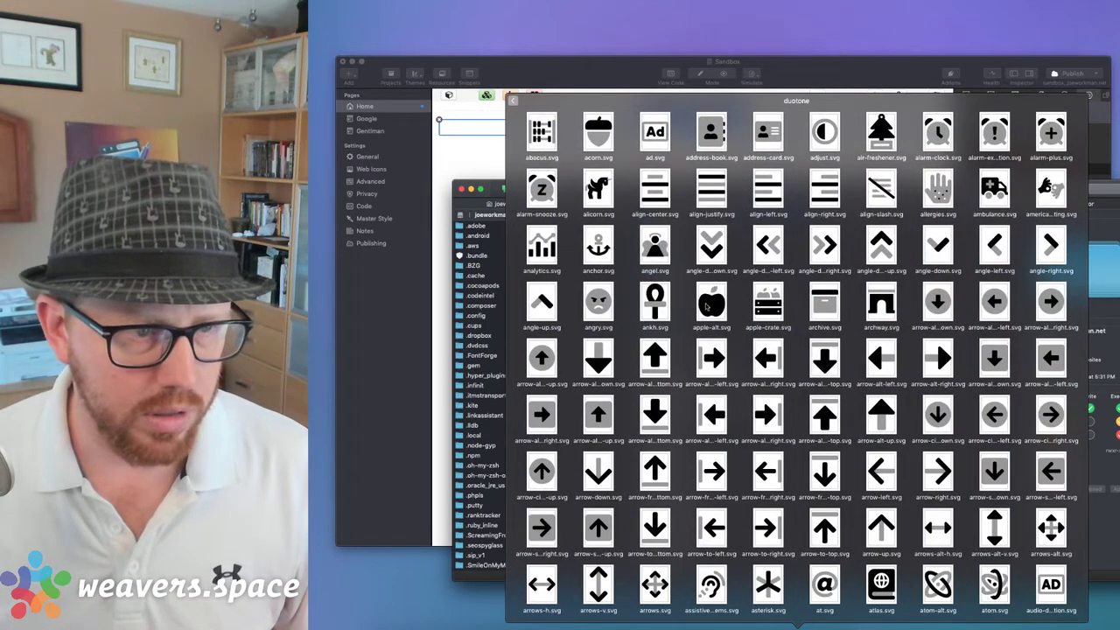
left_click_drag(716, 304, 713, 465)
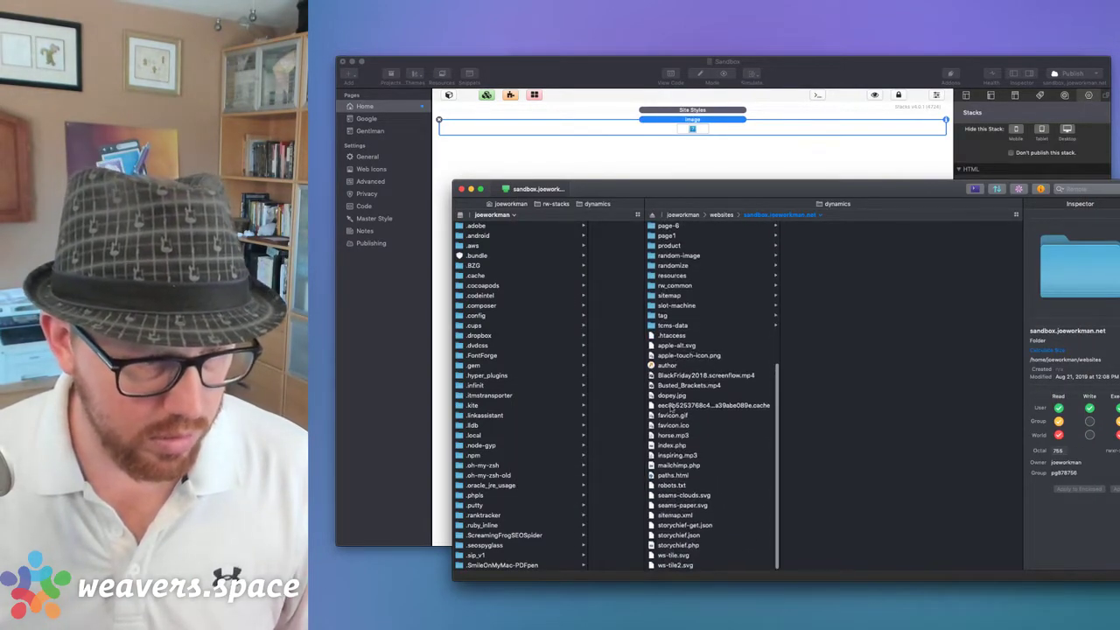
- Copy the URL of the uploaded apple-alt.svg on the server and return to the RapidWeaver project
left_click(672, 349)
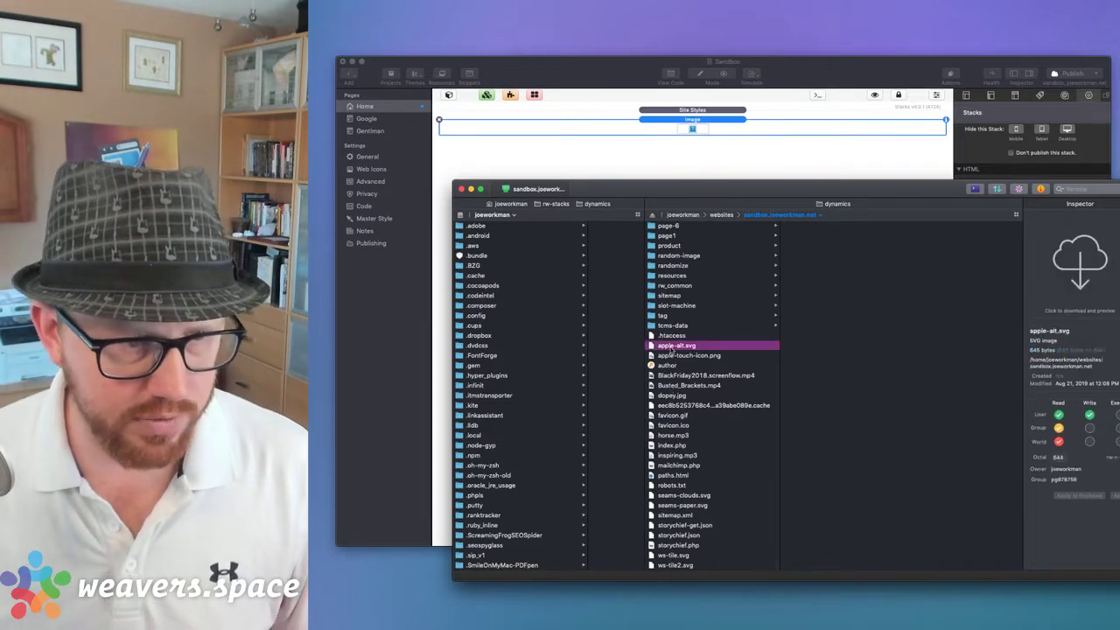
right_click(672, 349)
left_click(707, 405)
left_click(788, 155)
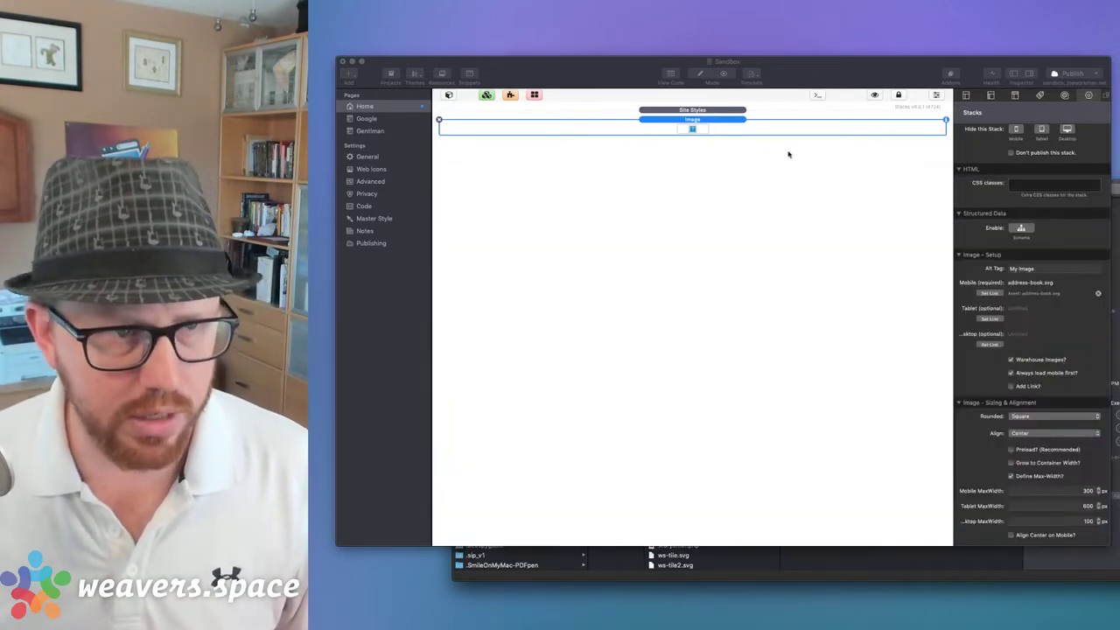
- Point the Image stack's required mobile image to the copied server URL of apple-alt.svg, changing the address to https
scroll(1081, 486, "down", 8)
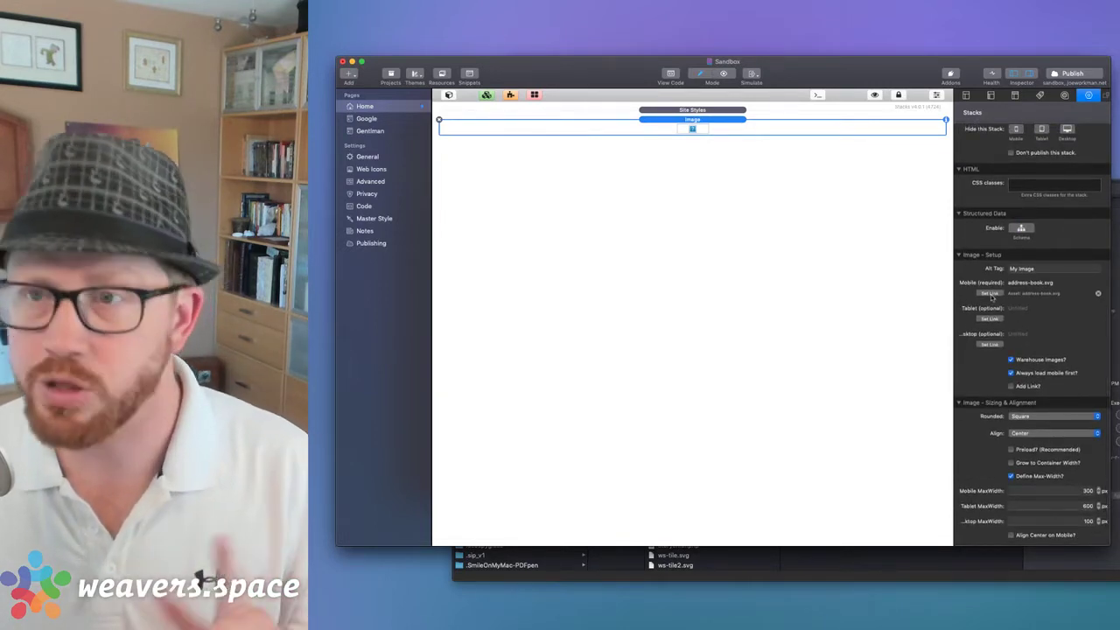
left_click(990, 294)
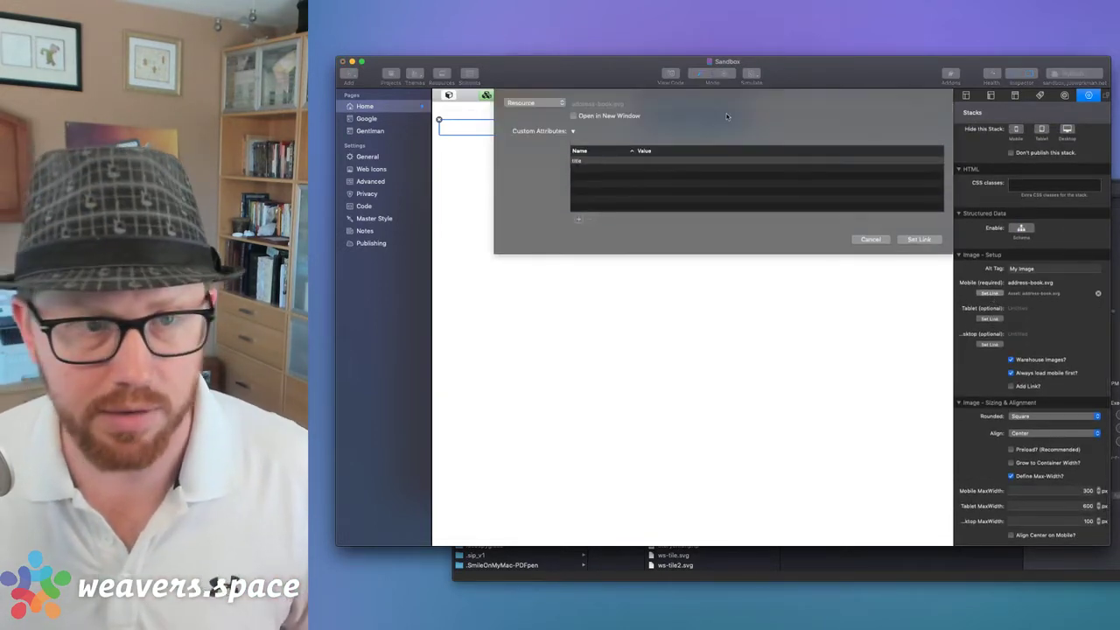
left_click(560, 103)
left_click(525, 82)
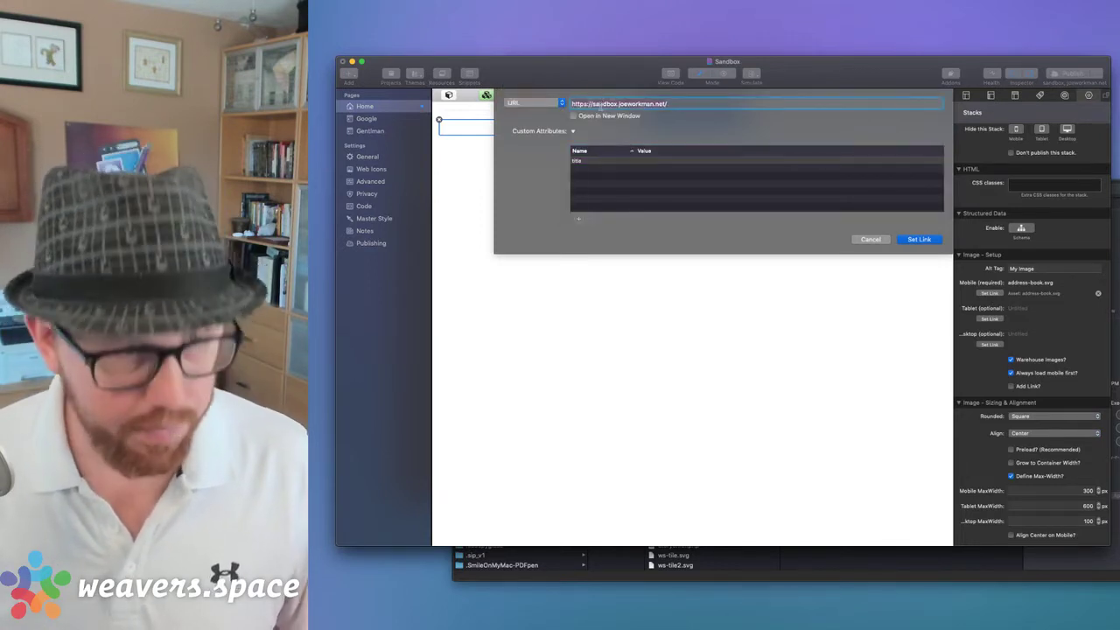
type("http://sandbox.joeworkman.net/apple-alt.svg")
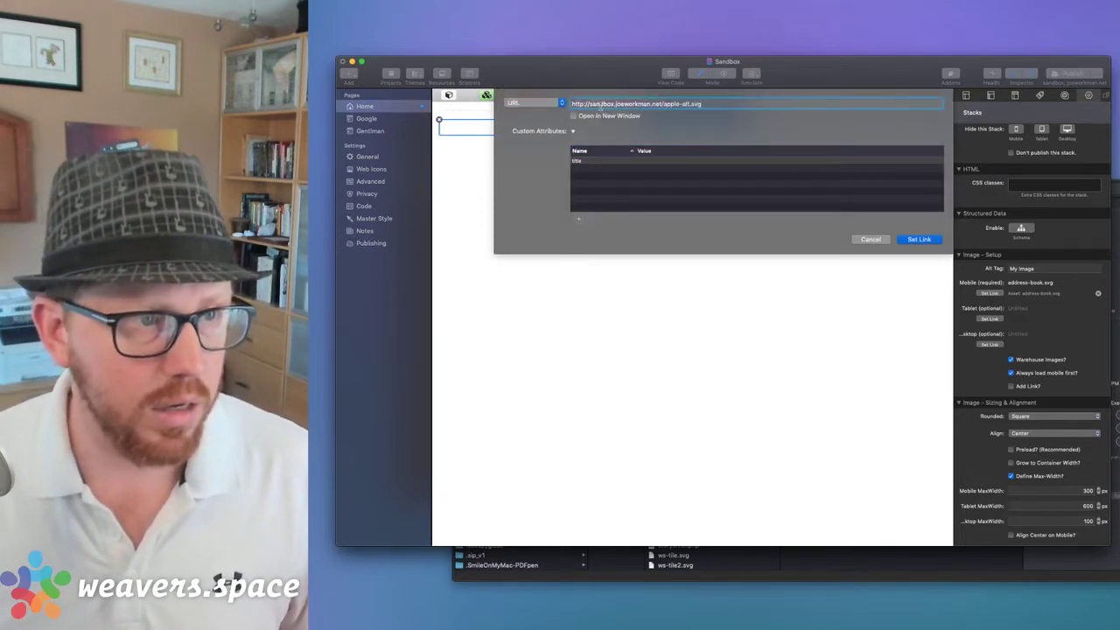
type("s")
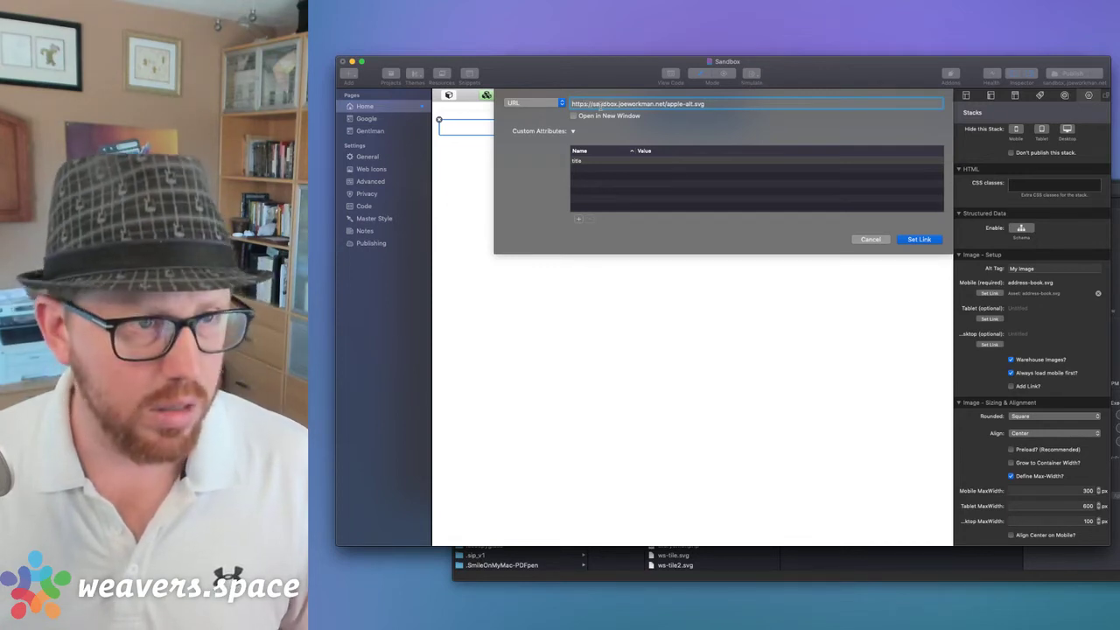
key("Return")
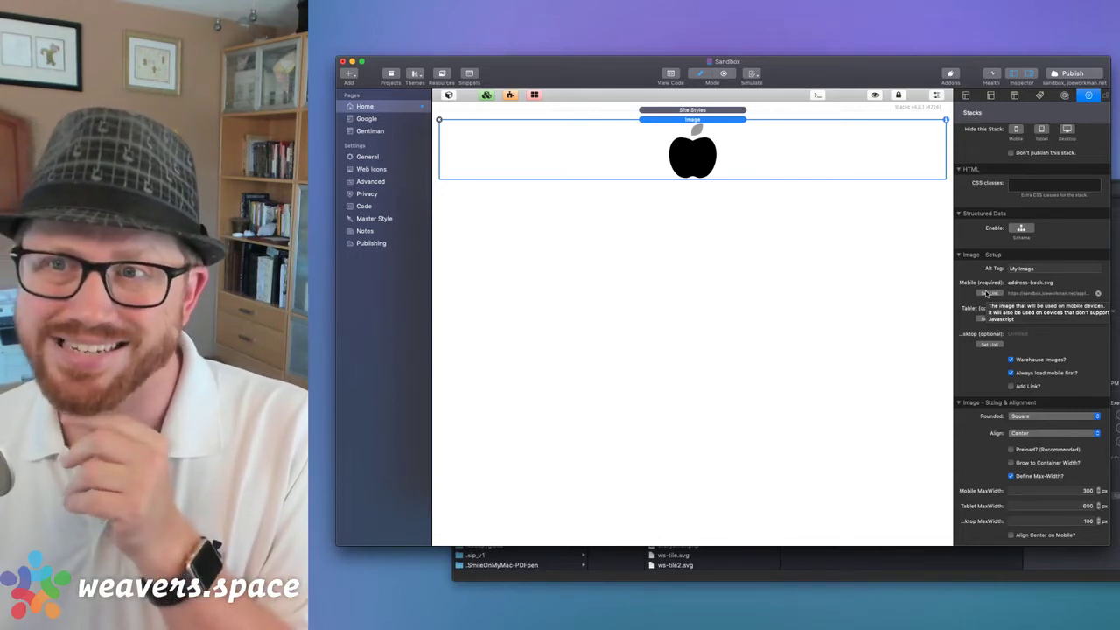
scroll(1036, 312, "down", 1)
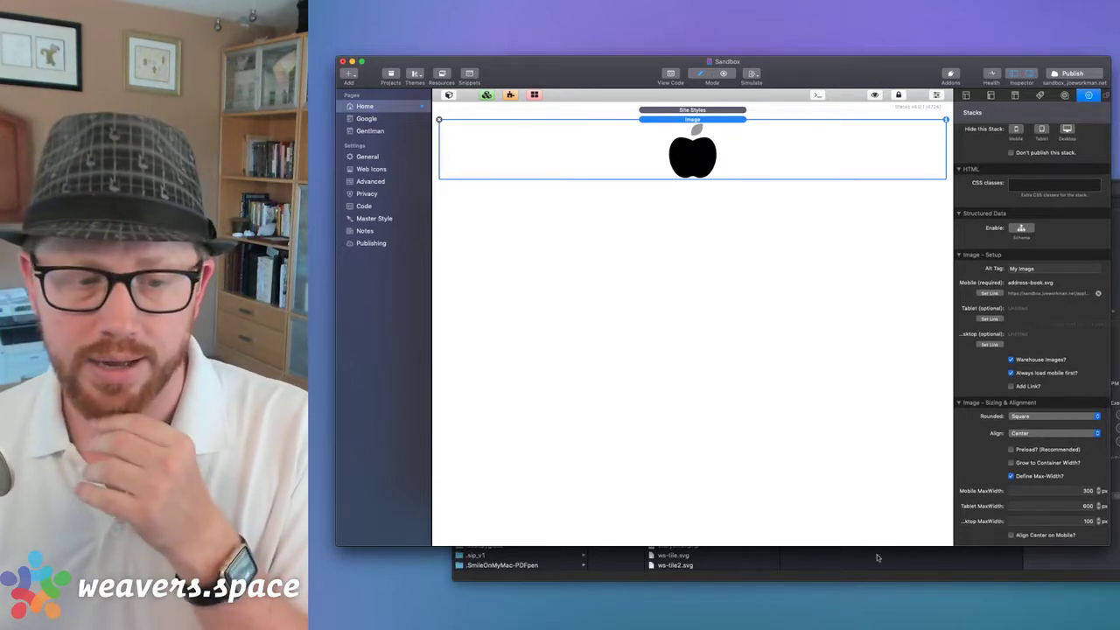
- Switch to Transmit, open the server's apple-alt.svg with Affinity Designer and dismiss the welcome window
left_click(876, 567)
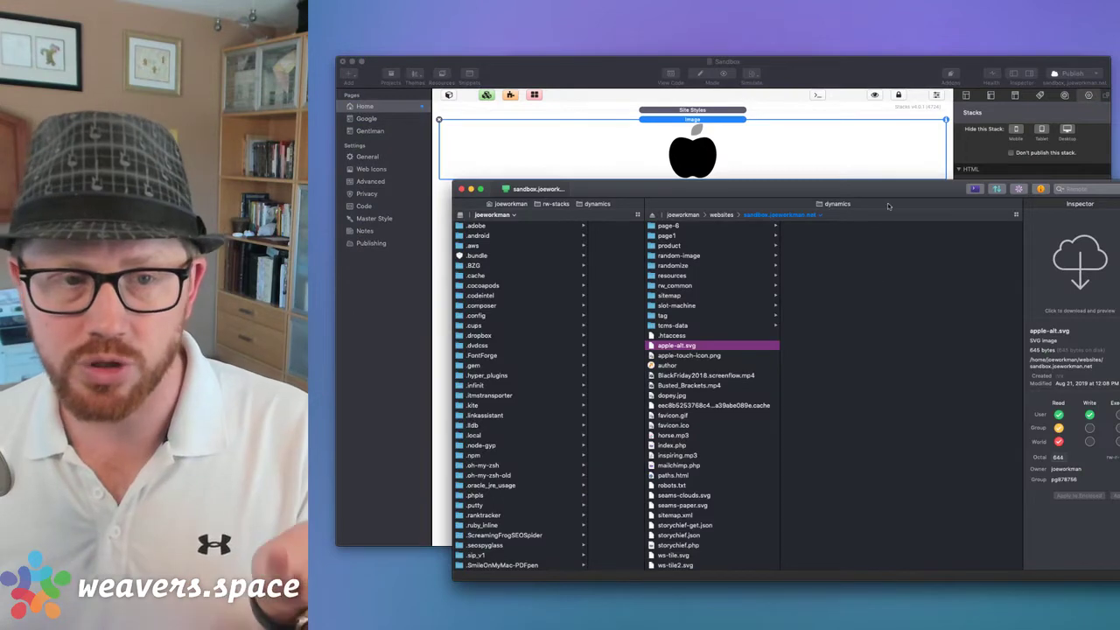
left_click(839, 59)
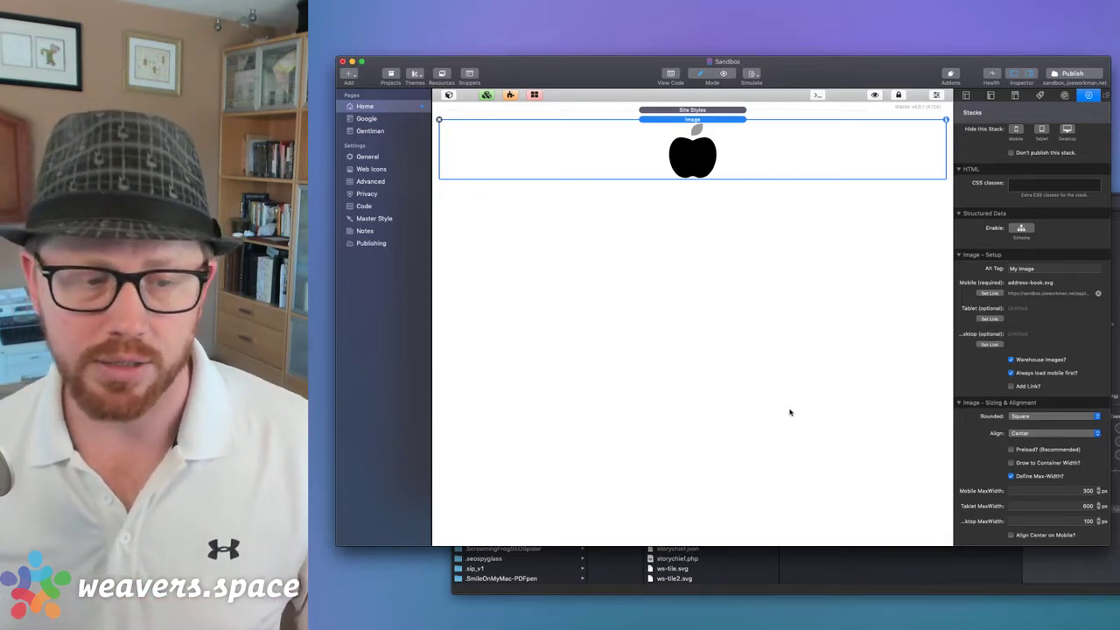
left_click(858, 576)
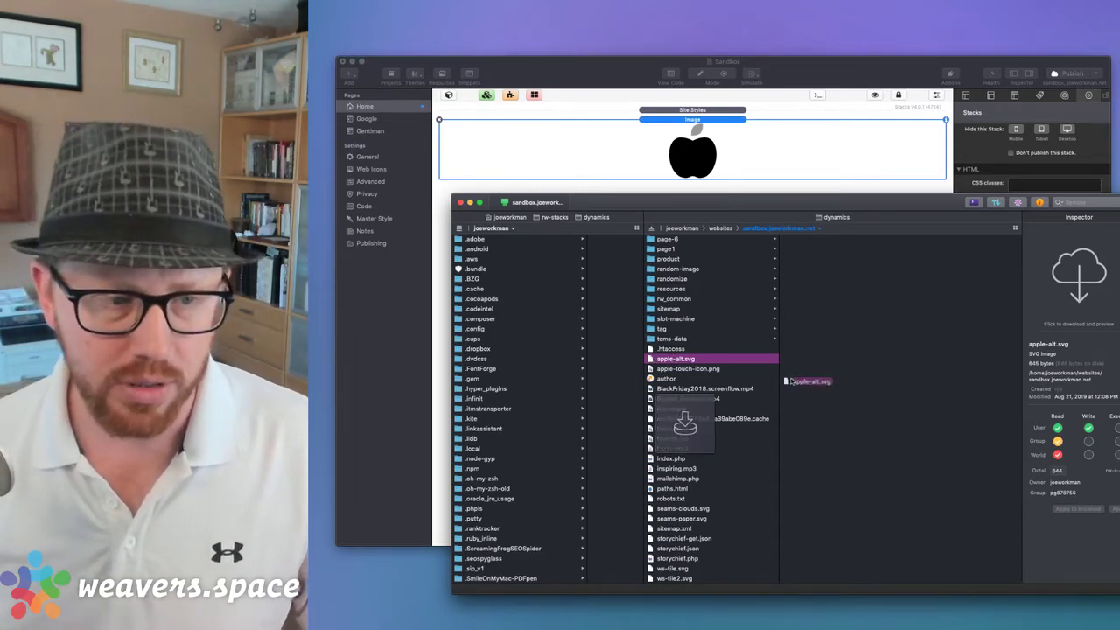
right_click(654, 358)
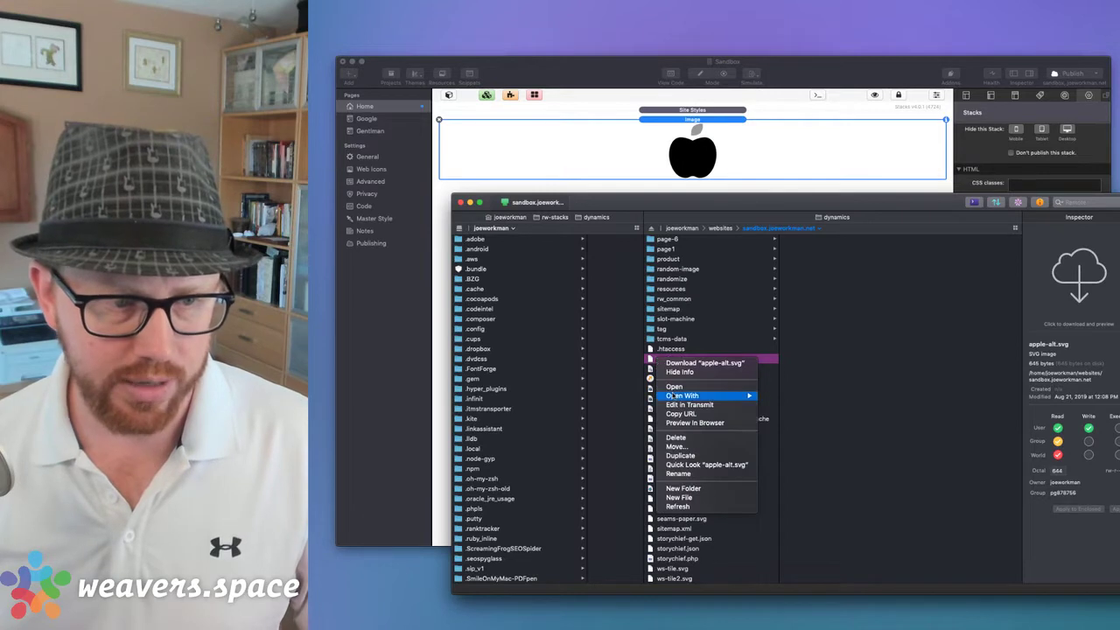
mouse_move(673, 398)
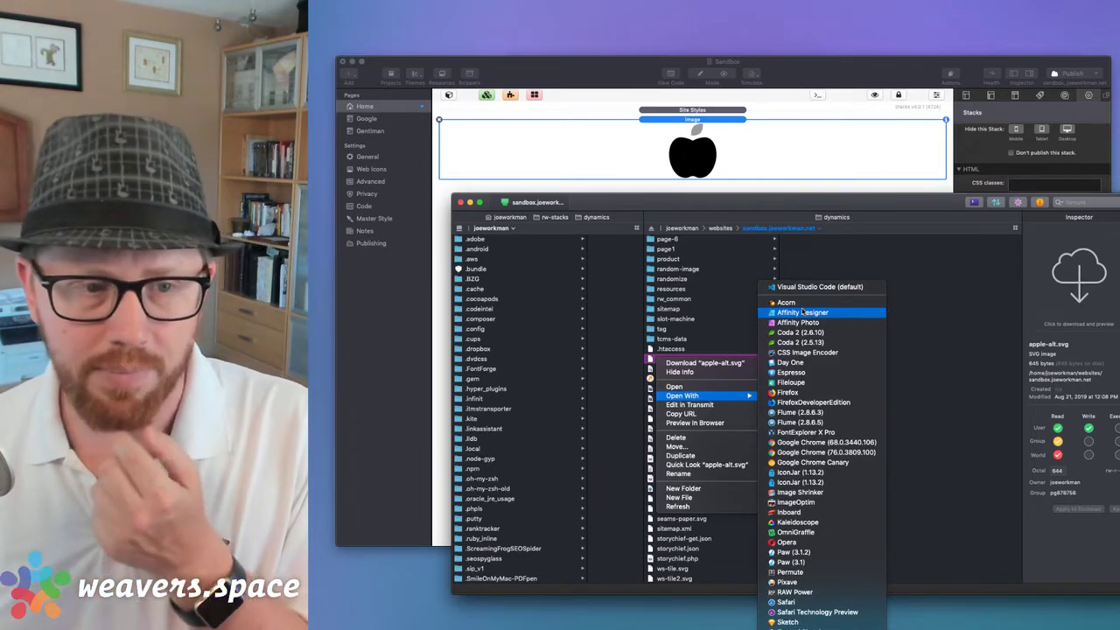
left_click(803, 312)
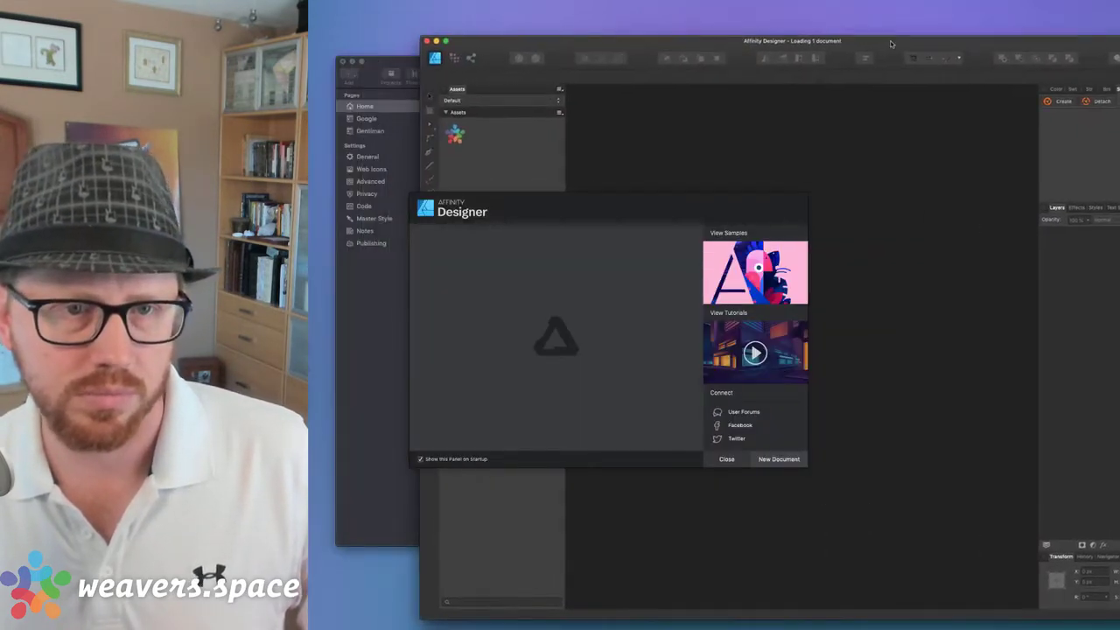
left_click(727, 459)
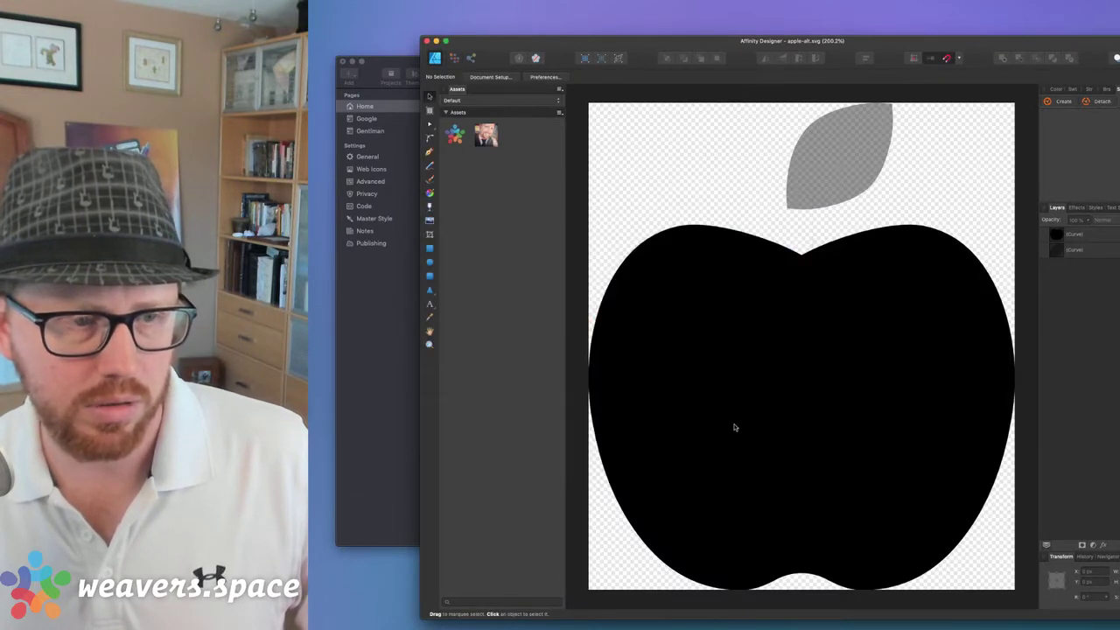
- Fill the apple's body curve with red
left_click(762, 370)
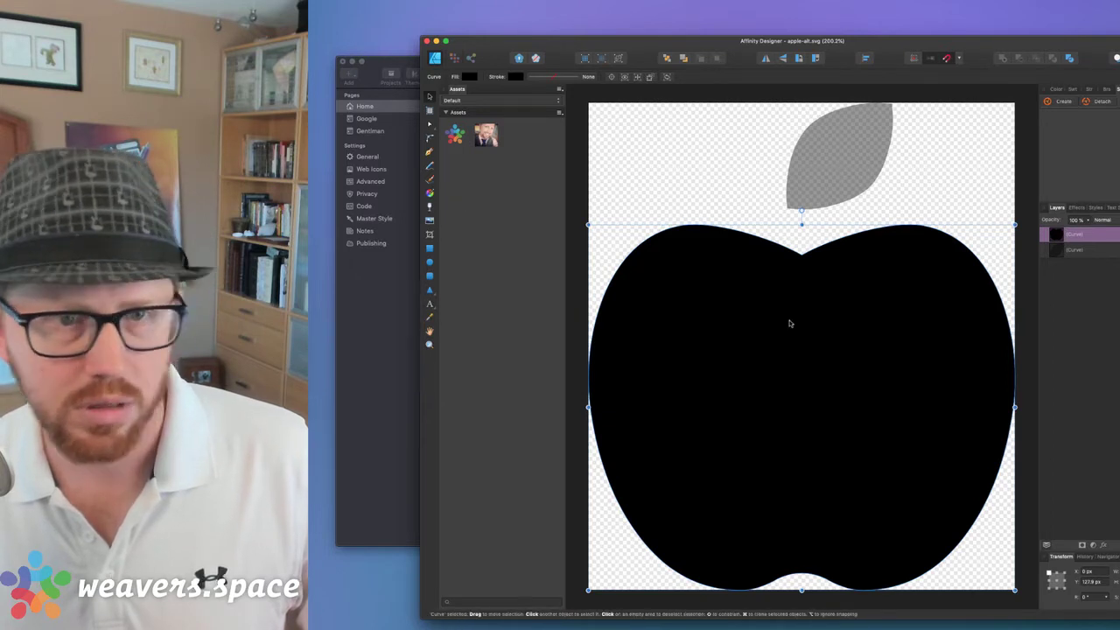
left_click(1056, 90)
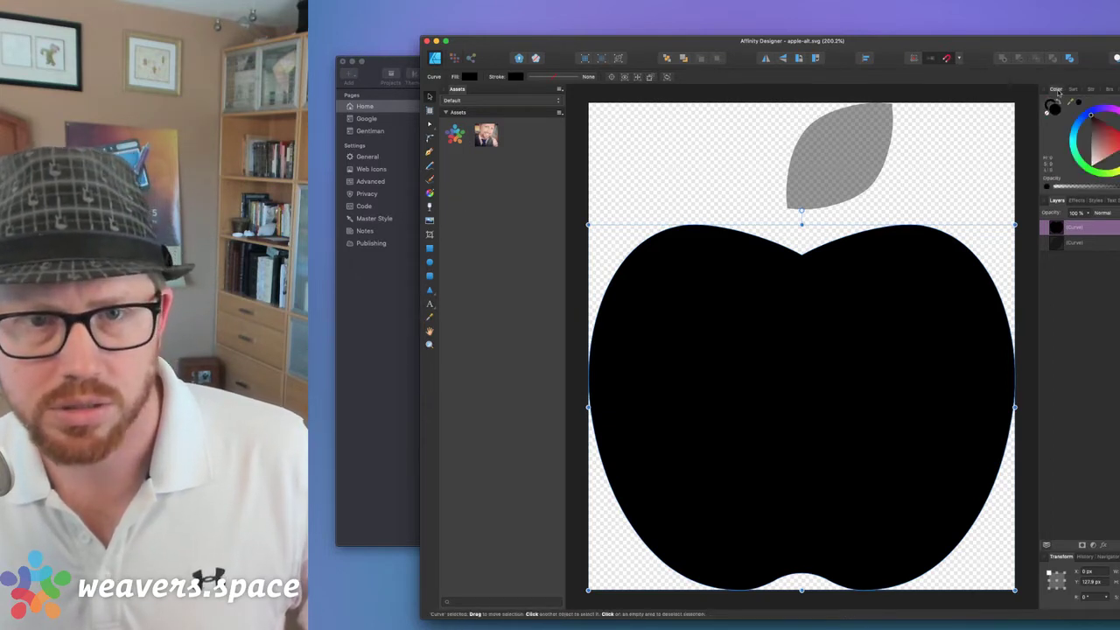
left_click(1098, 123)
left_click(1096, 136)
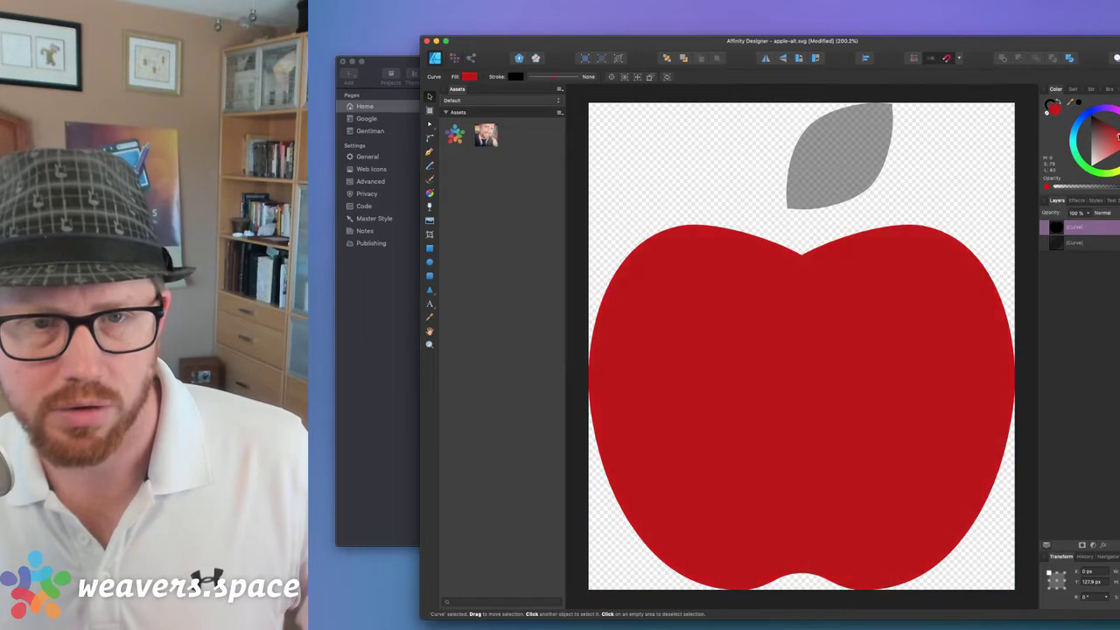
- Fill the apple's leaf curve with dark green
left_click(1077, 247)
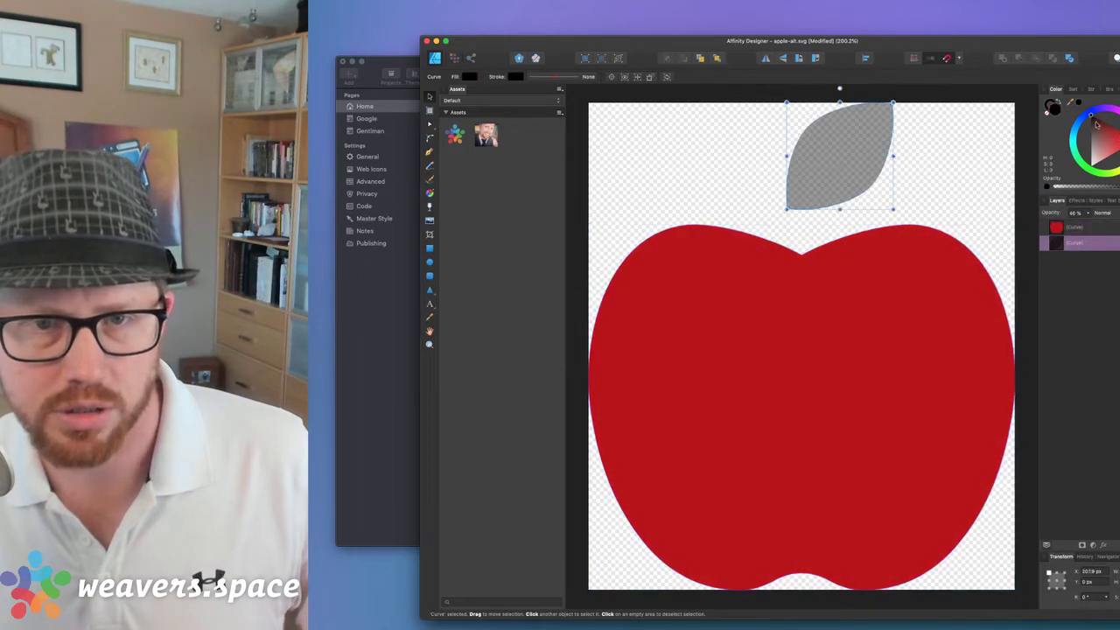
left_click(1092, 167)
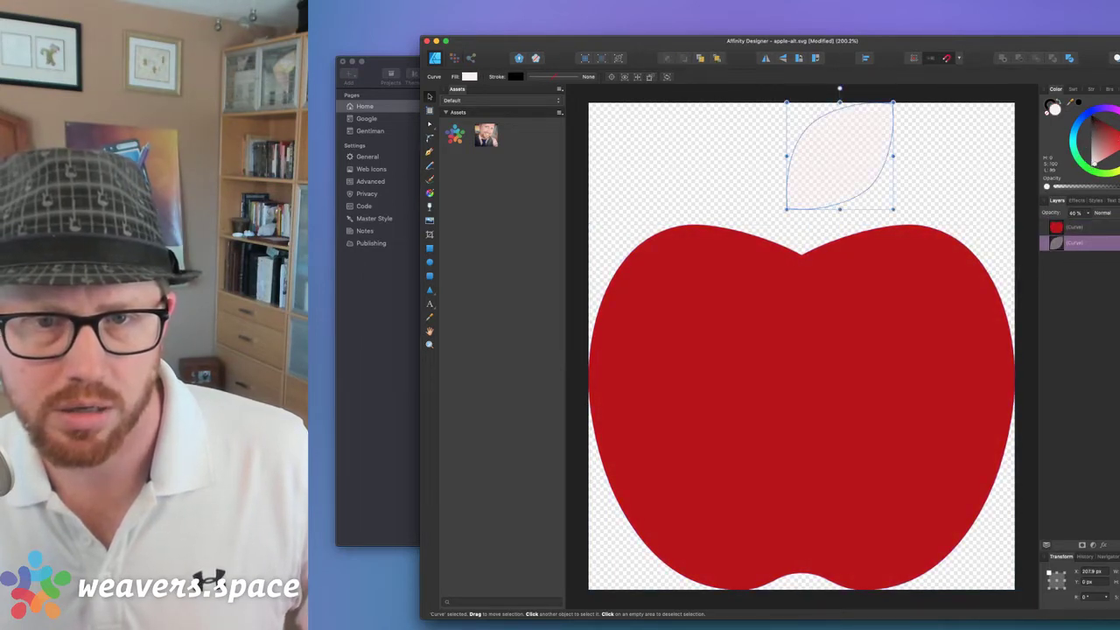
mouse_move(1092, 166)
left_mouse_down()
mouse_move(1111, 173)
mouse_move(1115, 149)
left_mouse_up()
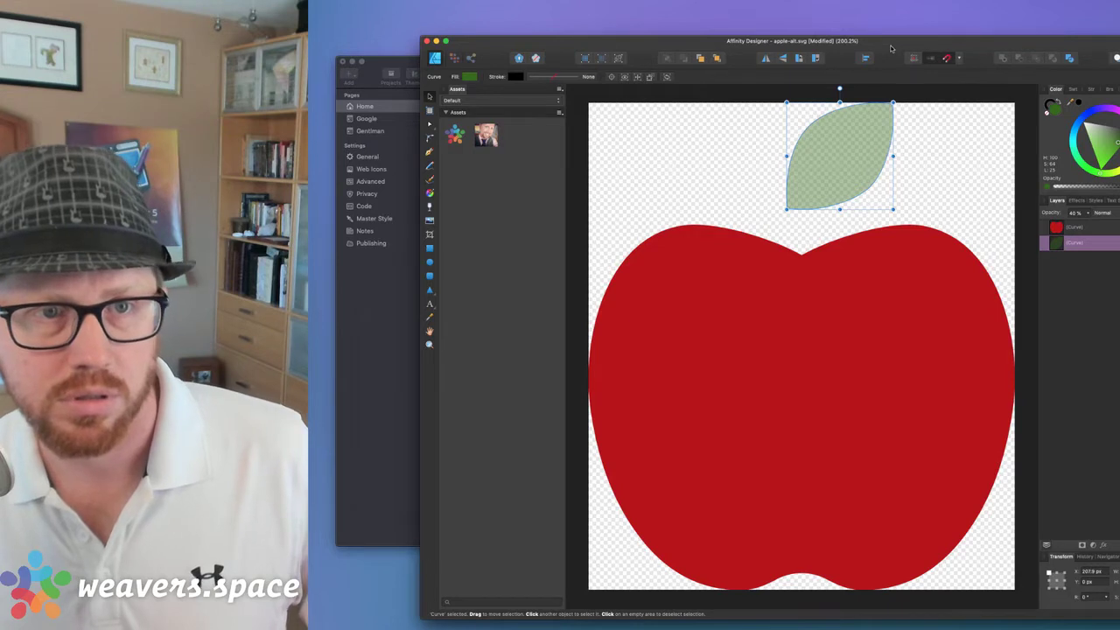
- Start saving the recoloured artwork as apple-alt.afdesign, look in the sandbox site's folder and cancel the save
key("super+s")
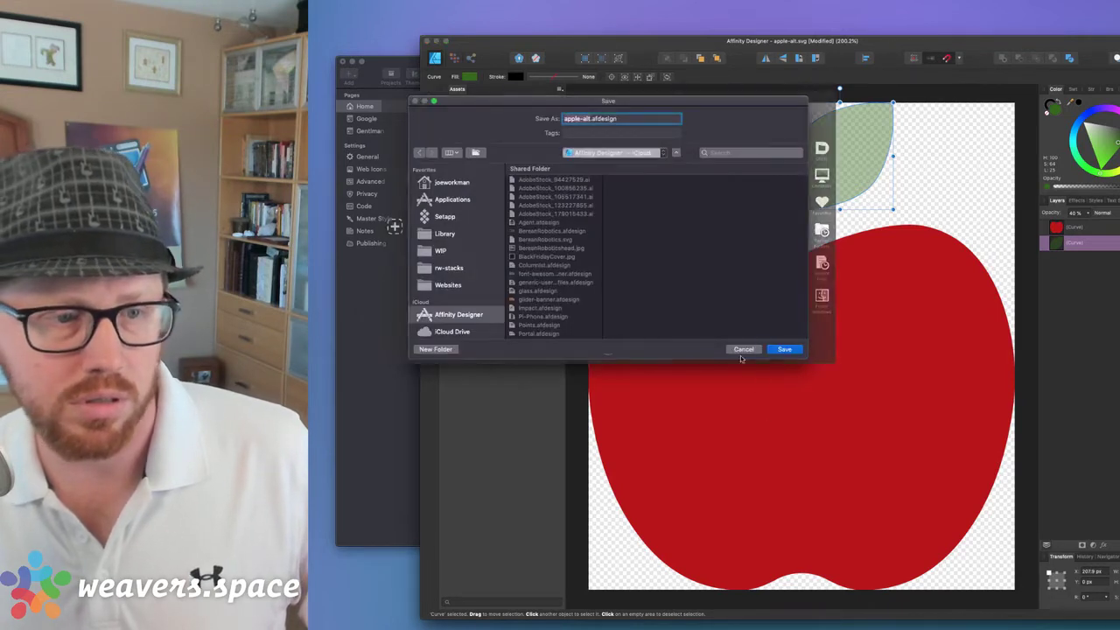
left_click(444, 233)
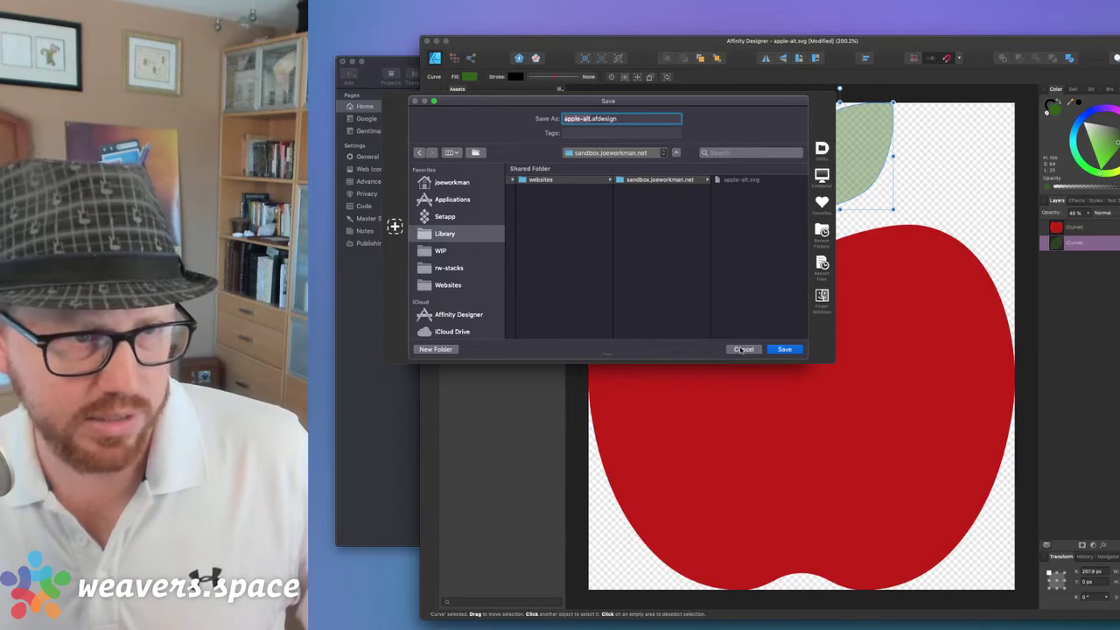
left_click(729, 179)
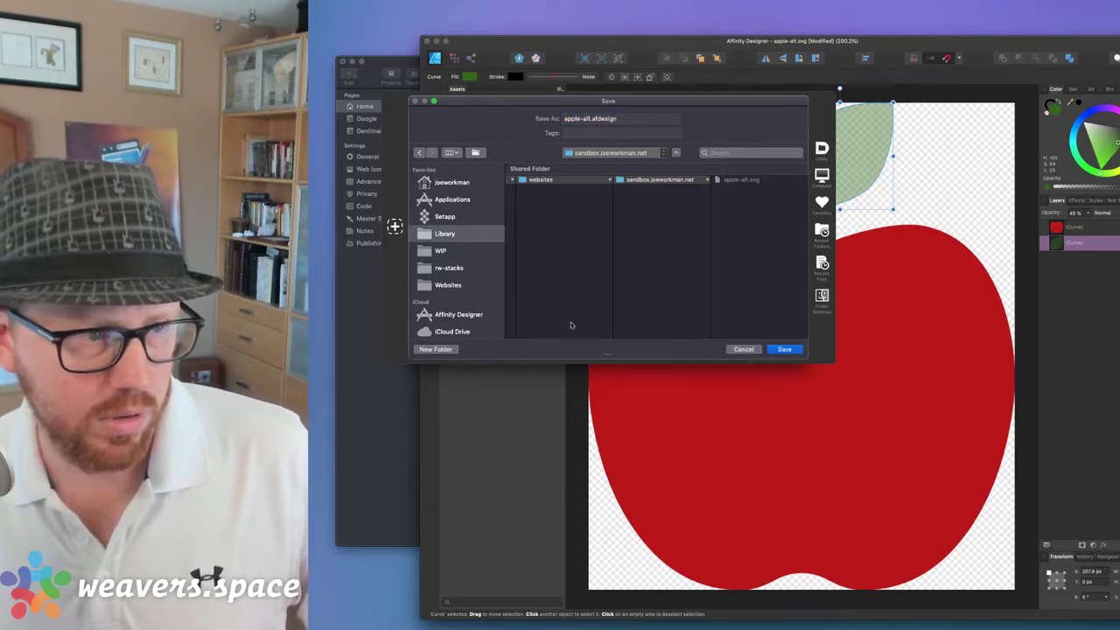
left_click(741, 350)
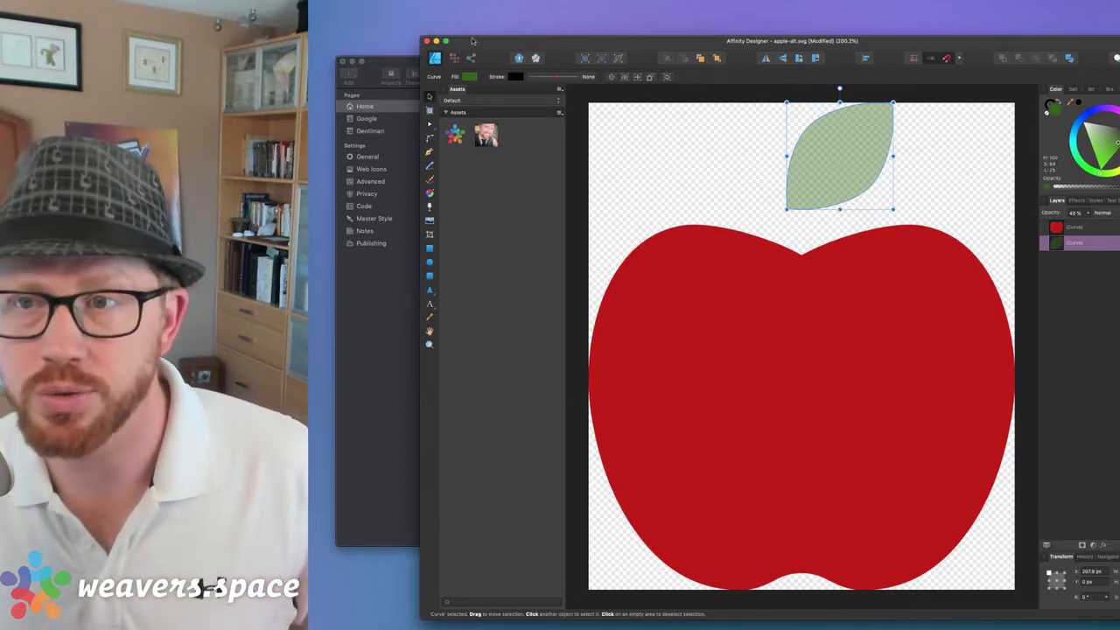
- Close the recoloured apple-alt.svg in Affinity Designer without saving and return to the RapidWeaver project
mouse_move(448, 41)
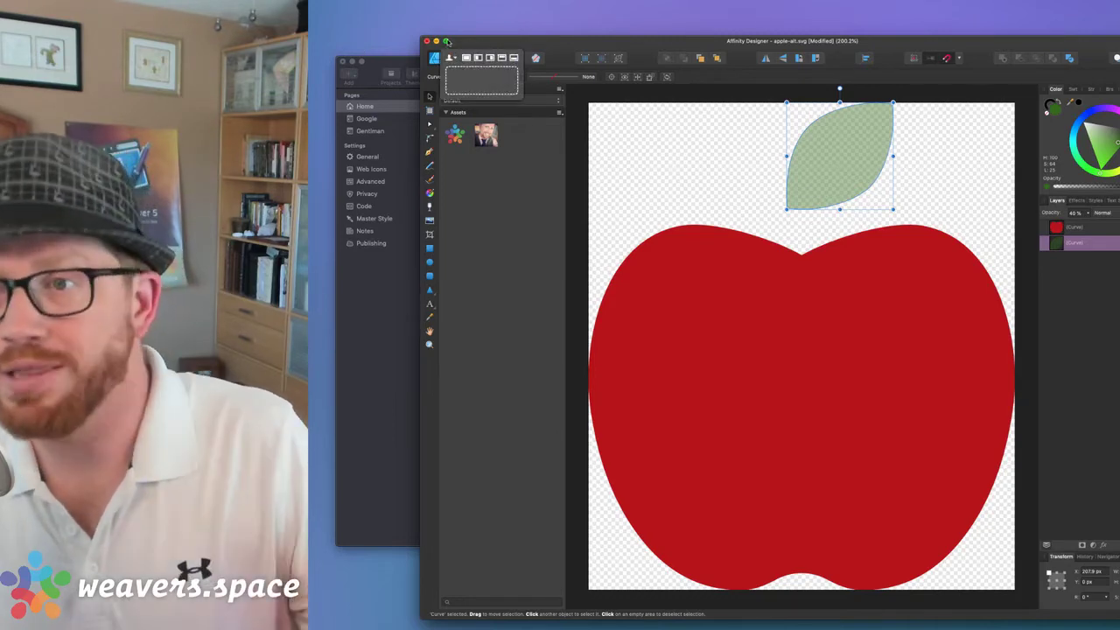
left_click(426, 42)
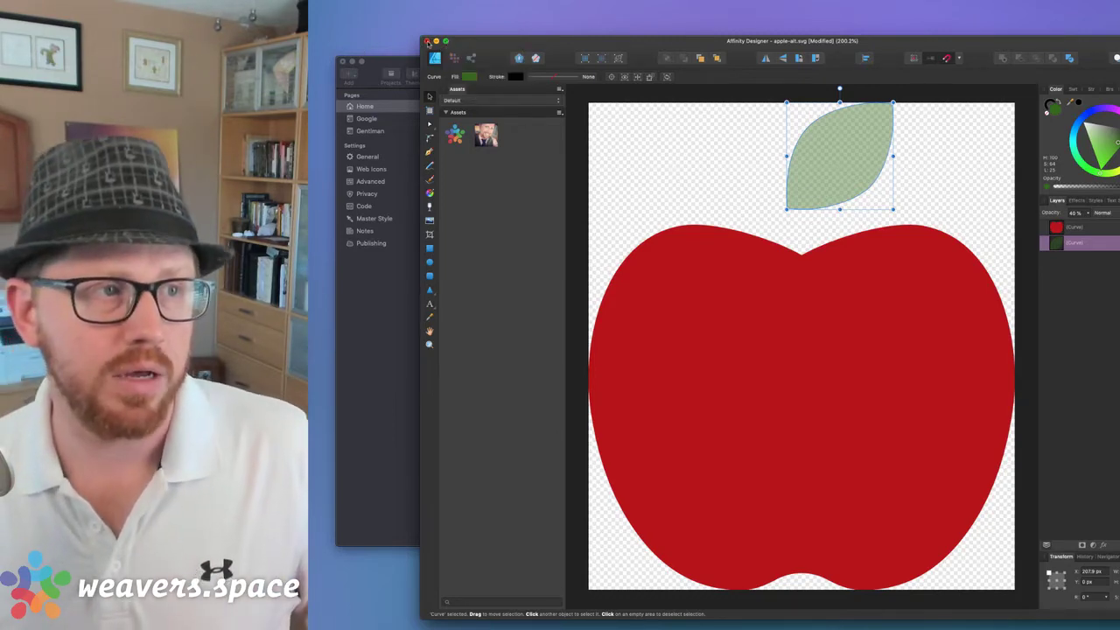
left_click(578, 202)
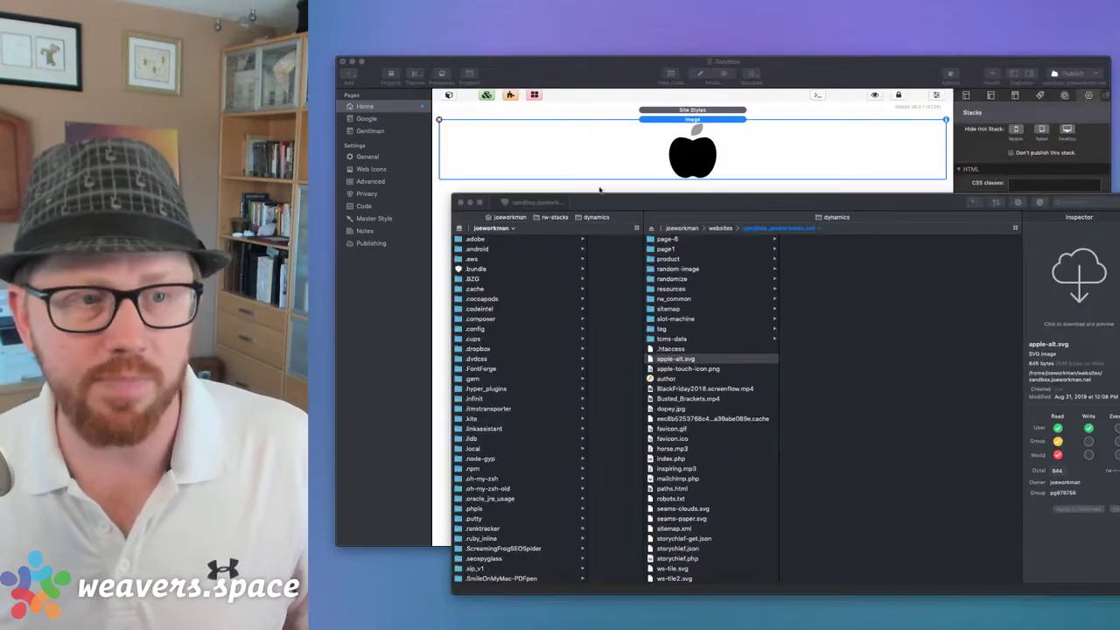
left_click(880, 144)
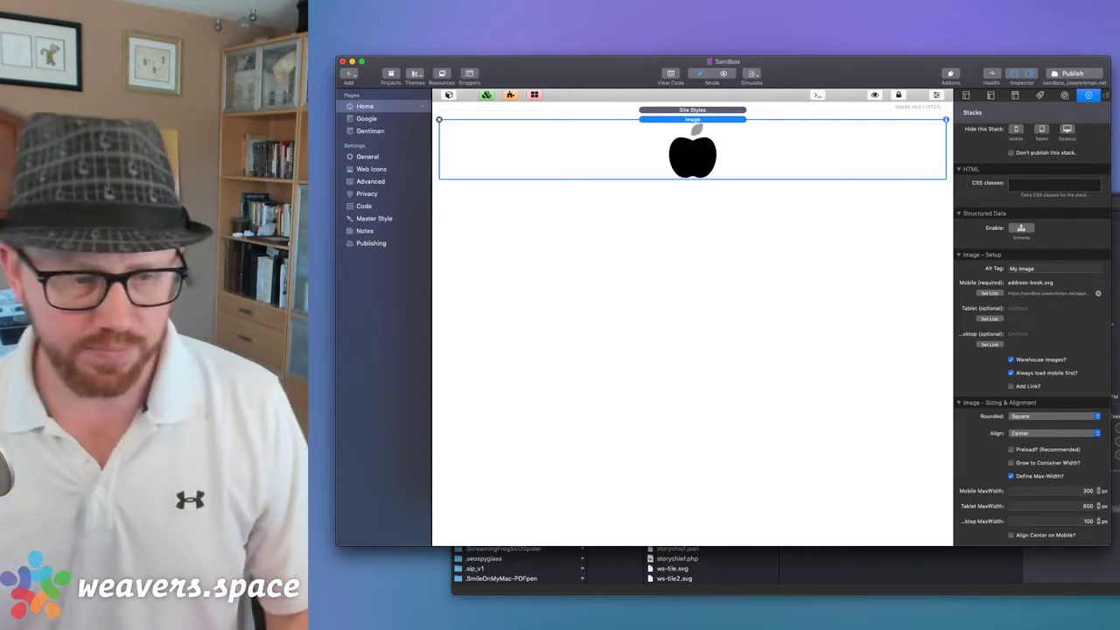
left_click(848, 588)
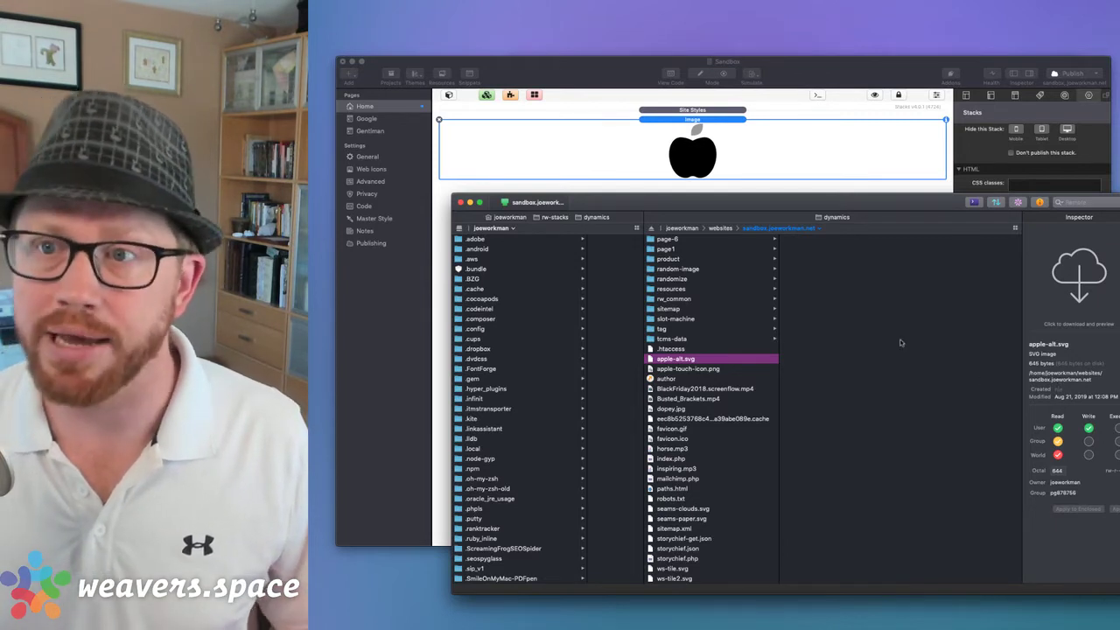
left_click(862, 75)
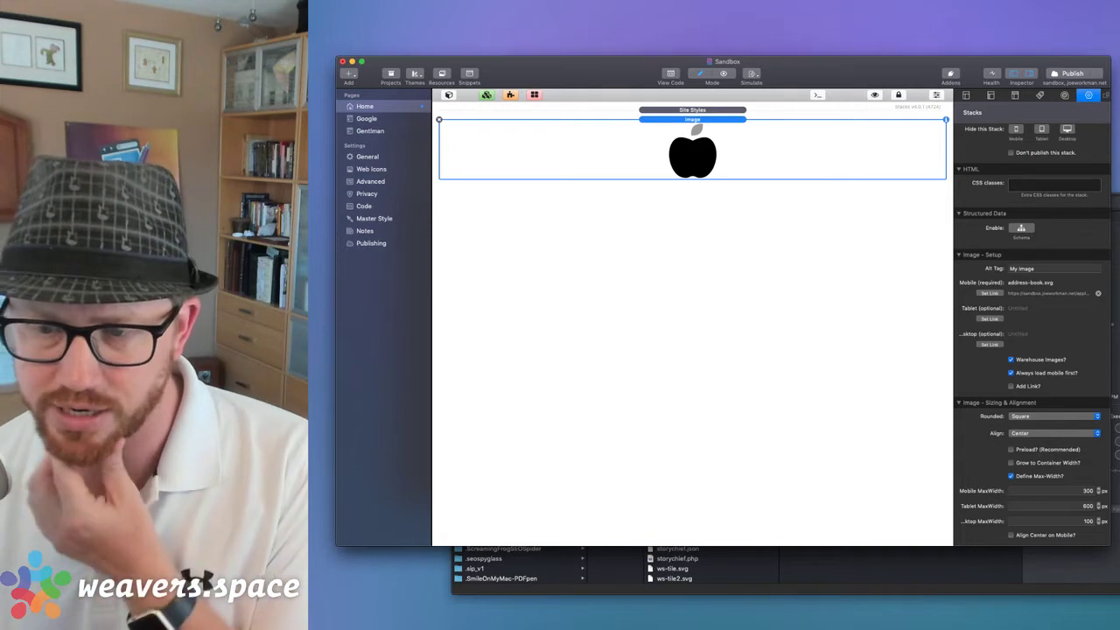
key("super+Tab")
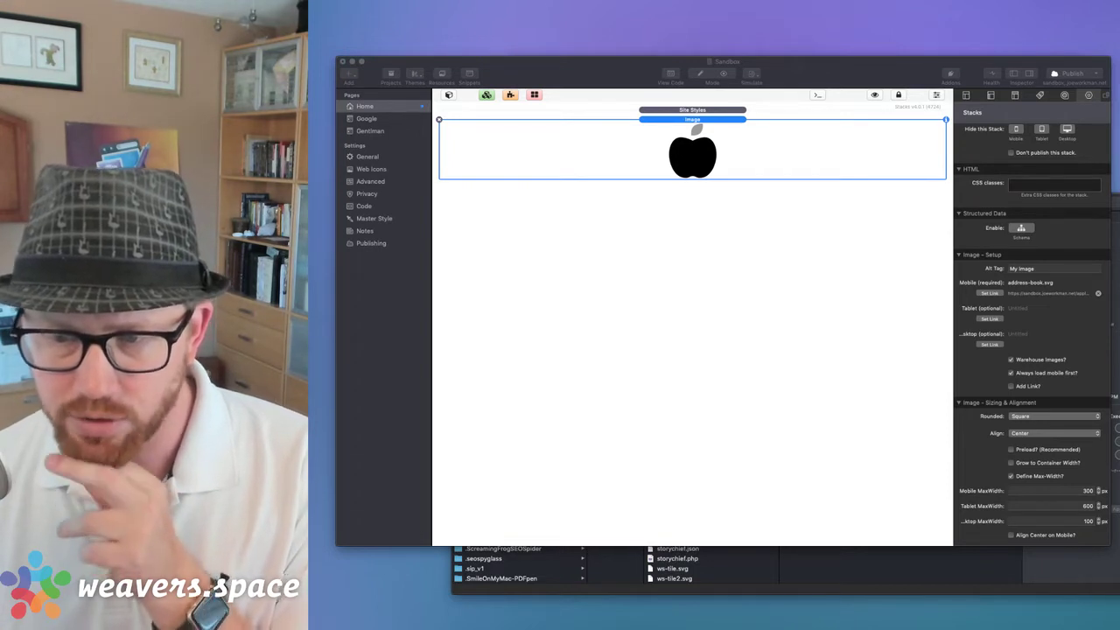
left_click(920, 367)
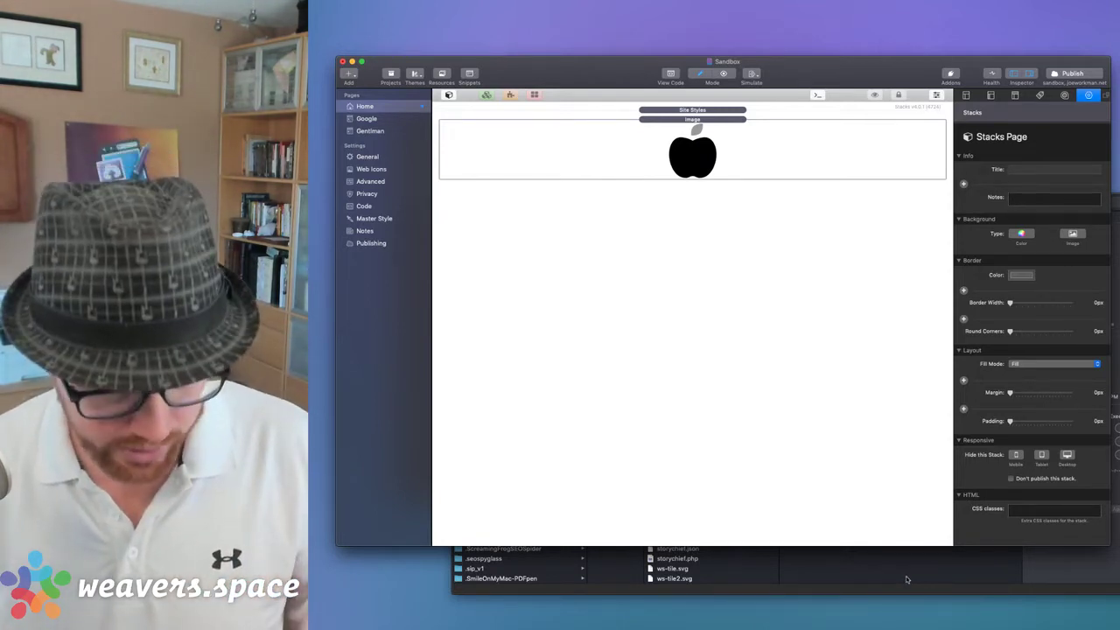
- Switch to Safari, load fontawesome.com and open the account details page down to the products and services
left_click(906, 576)
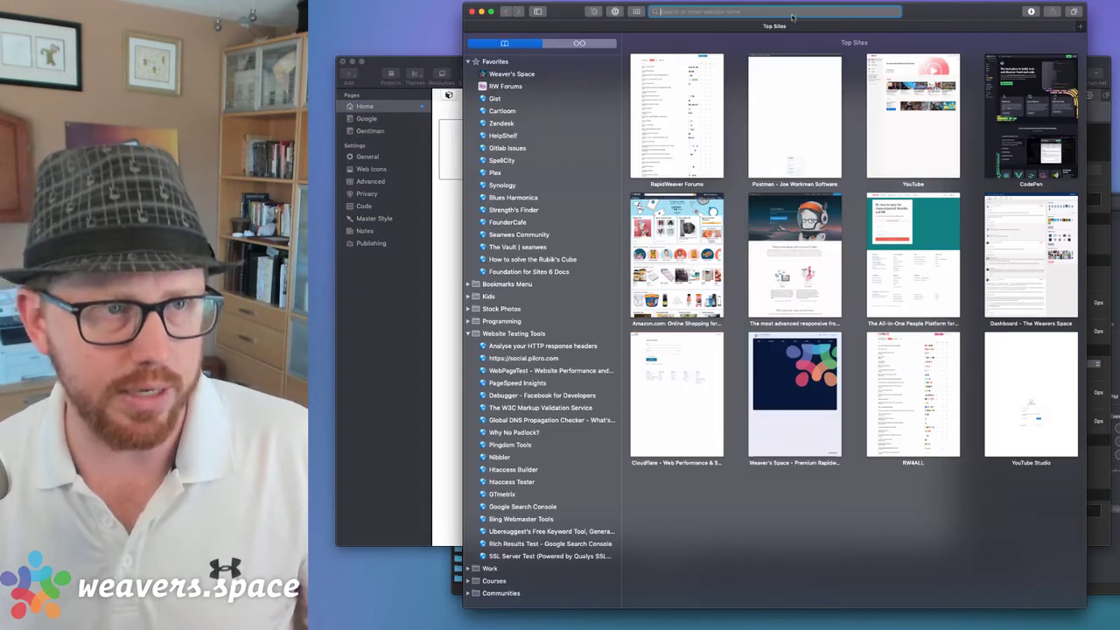
type("fontawesome.com")
key("Return")
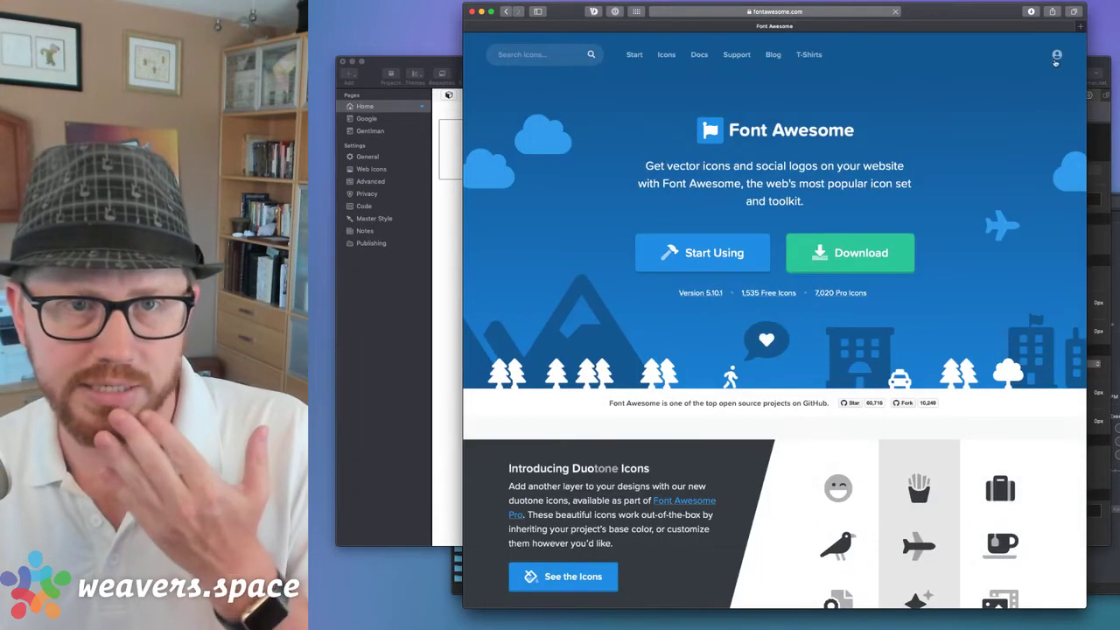
left_click(1056, 59)
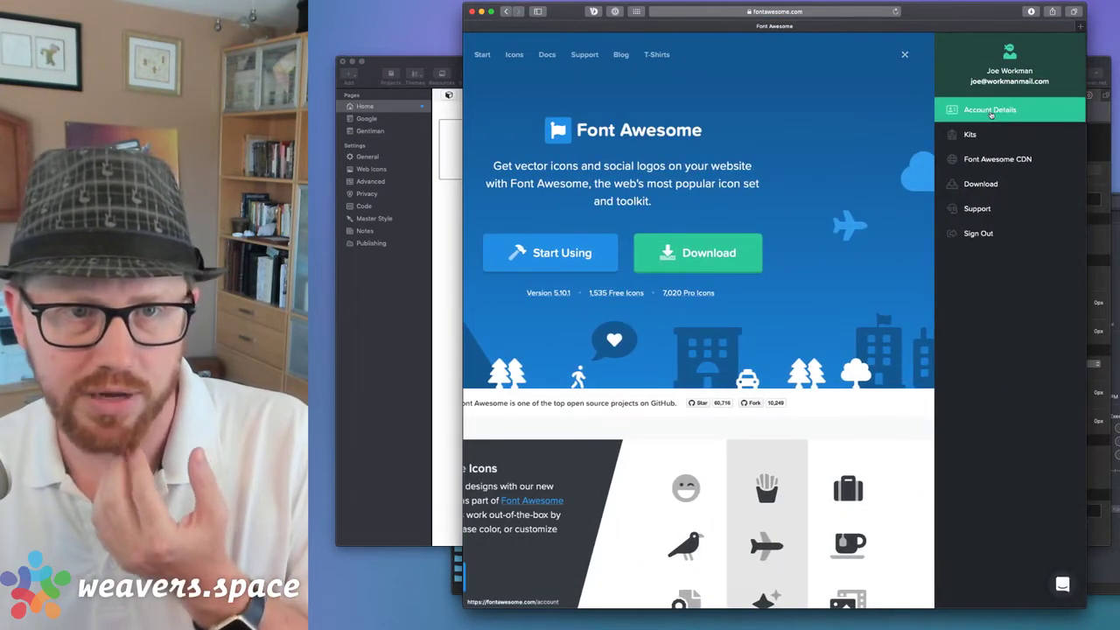
left_click(990, 112)
scroll(902, 117, "down", 1)
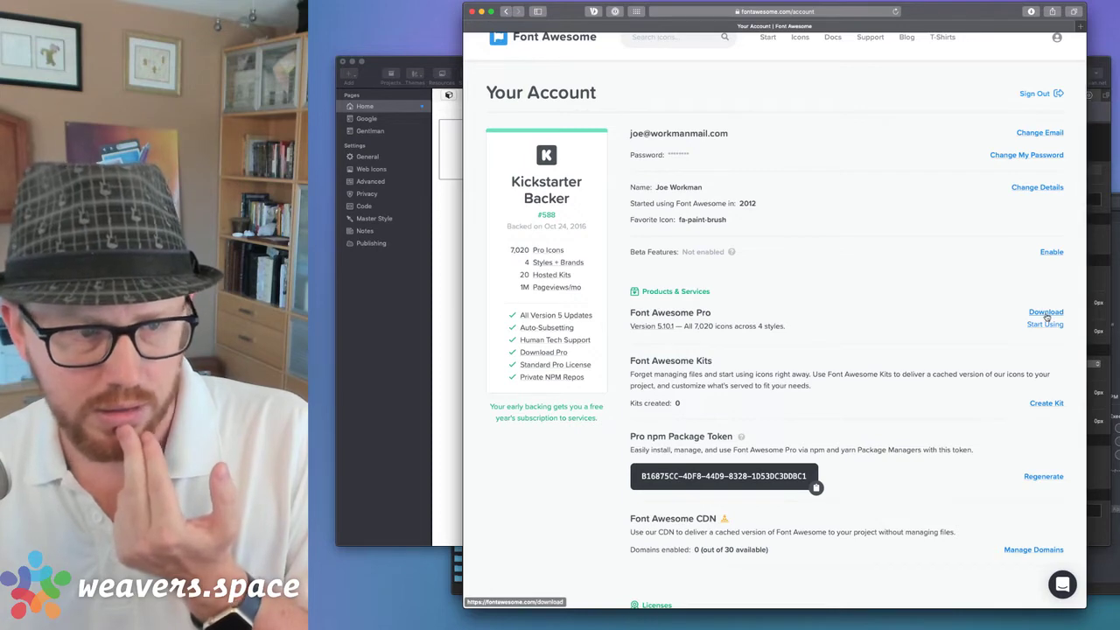
- Create a first Font Awesome kit from the account and review its setup instructions
left_click(1045, 407)
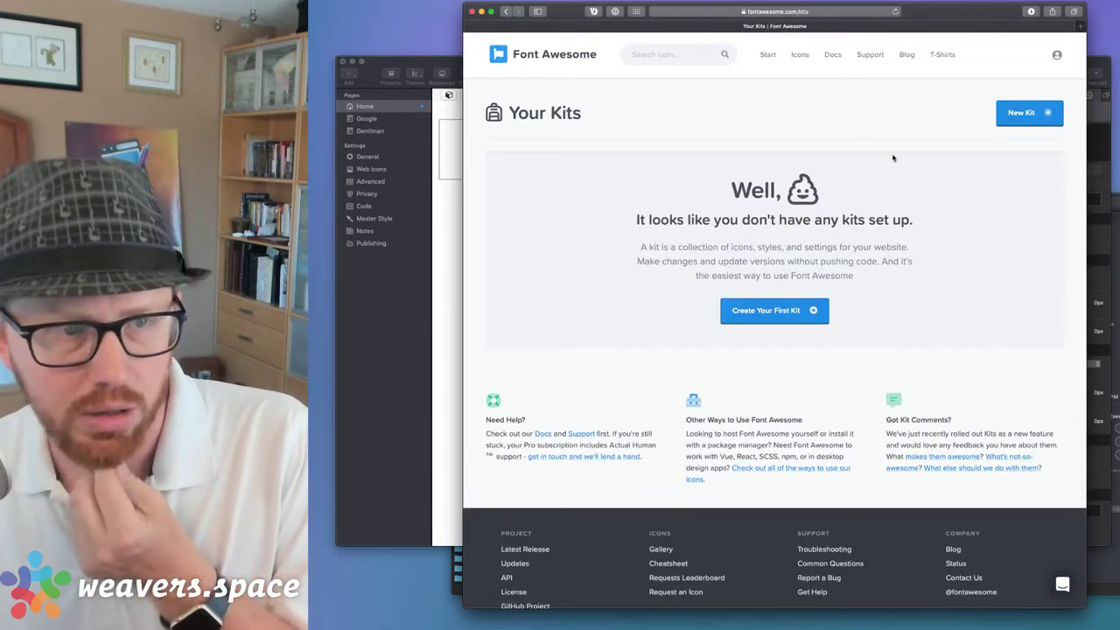
left_click(783, 311)
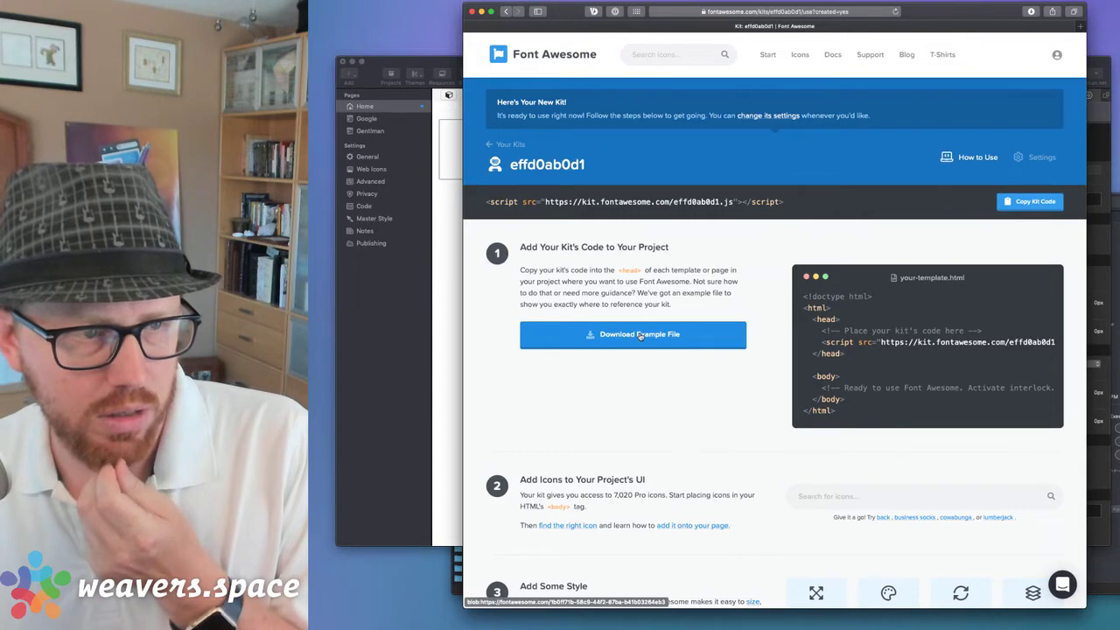
scroll(640, 335, "down", 1)
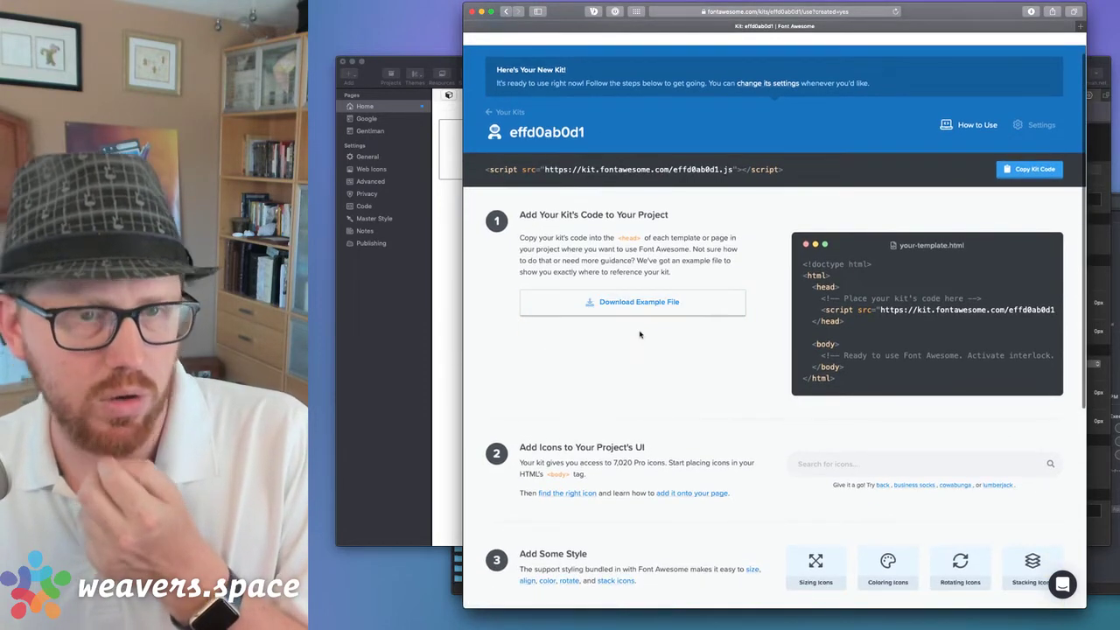
scroll(640, 334, "down", 5)
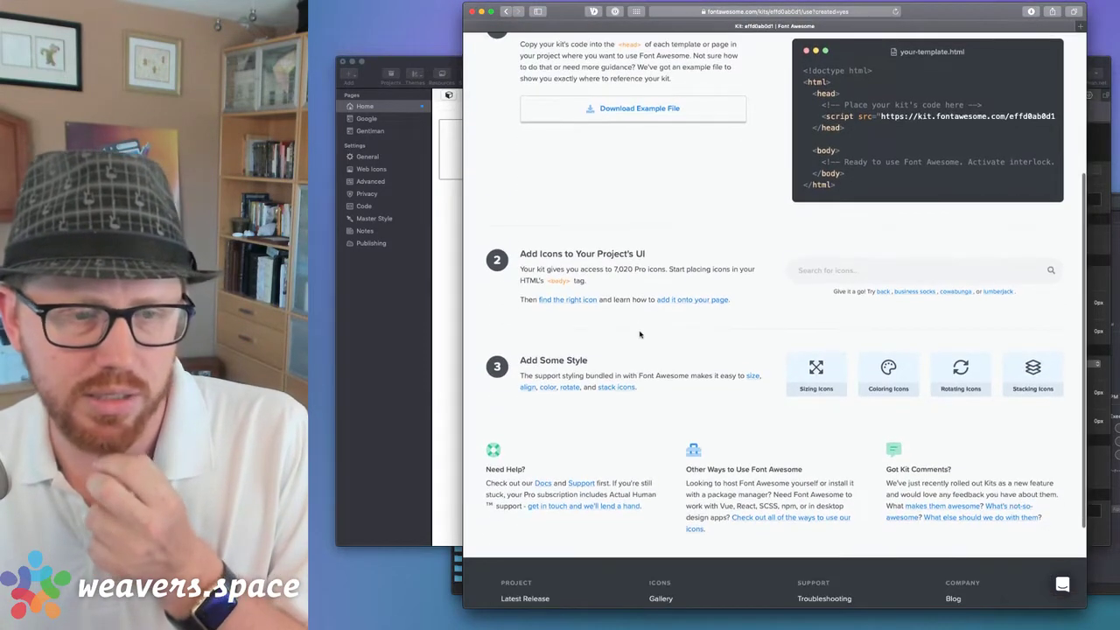
scroll(640, 335, "up", 6)
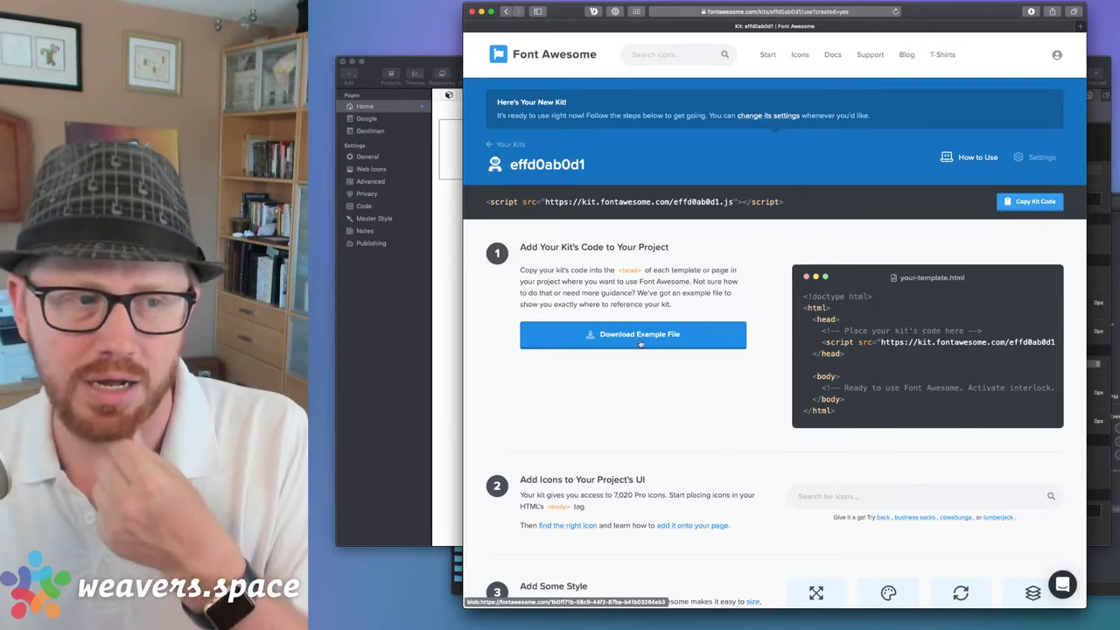
- Return to the account page and download the Free for Web package of Font Awesome Pro's download page
left_click(507, 11)
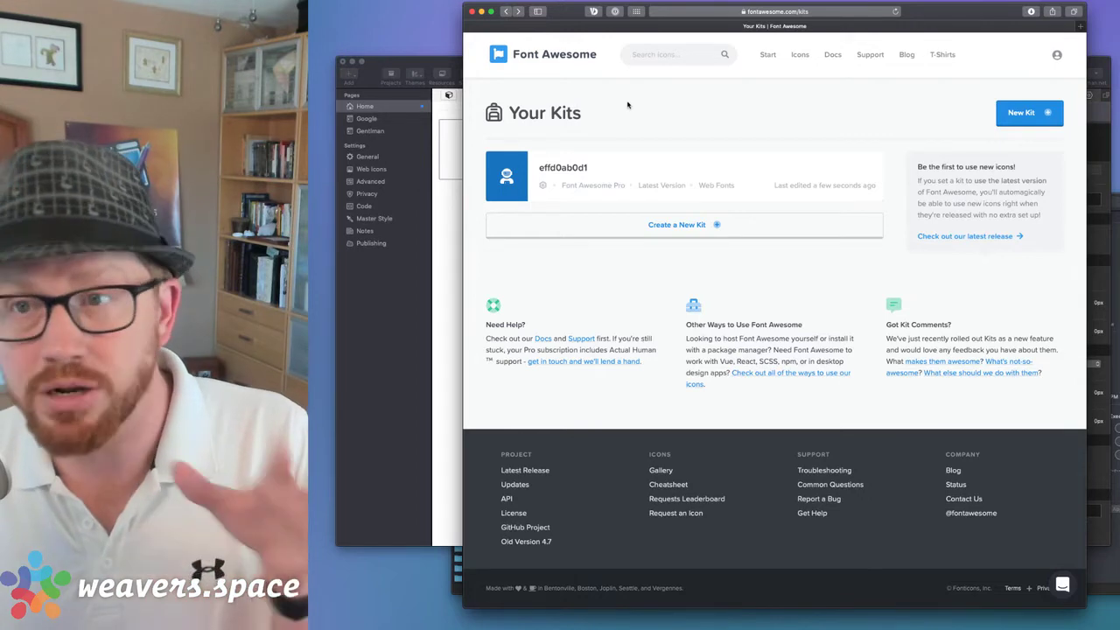
left_click(506, 11)
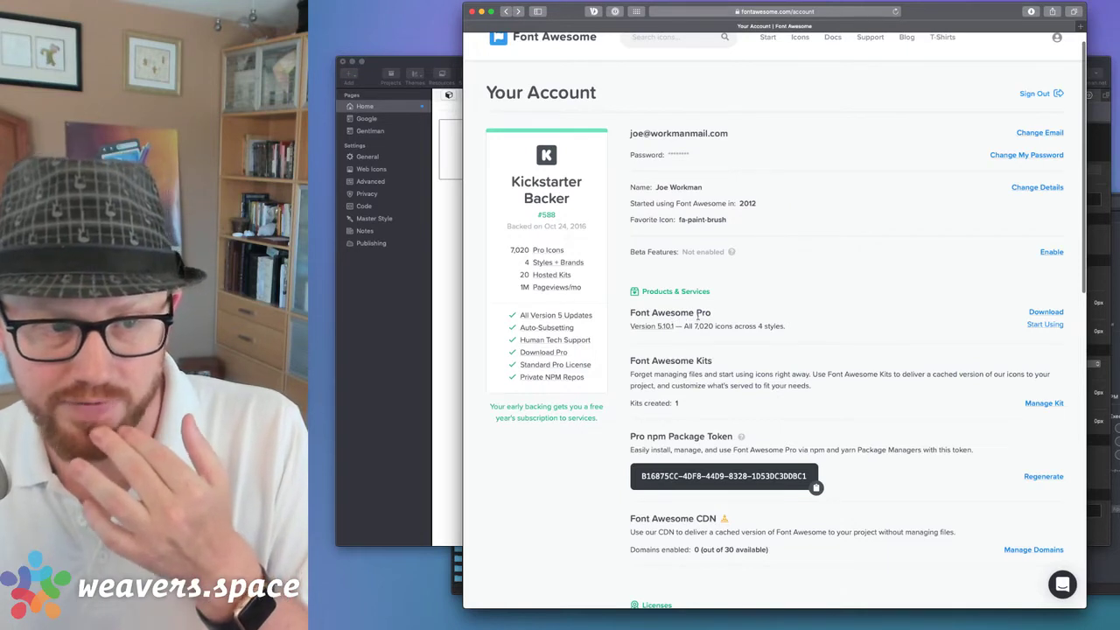
left_click(1043, 312)
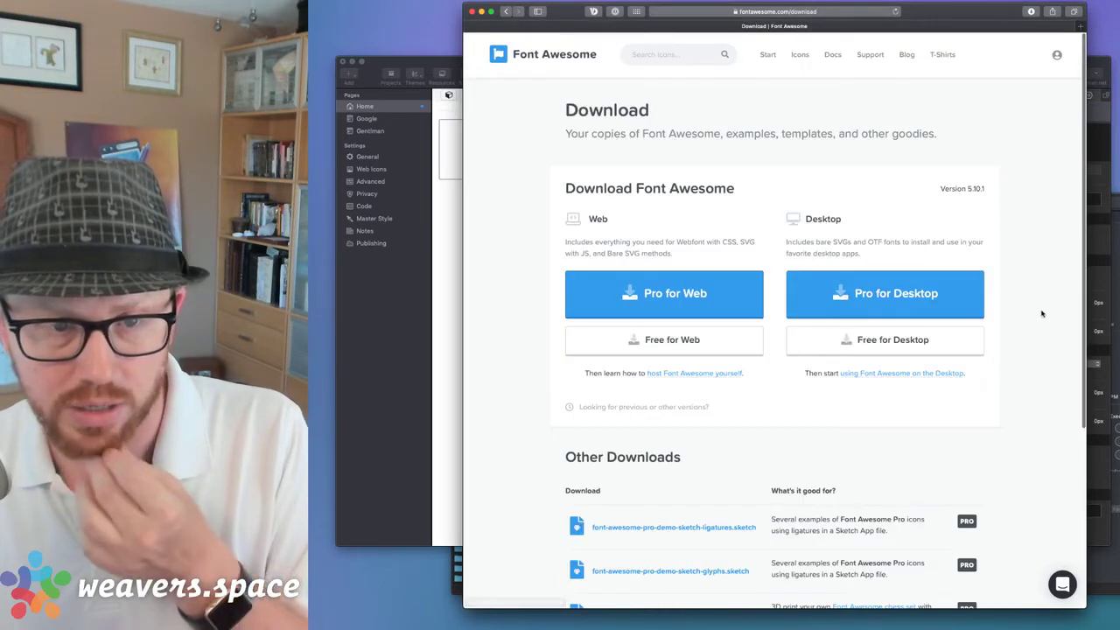
left_click(700, 344)
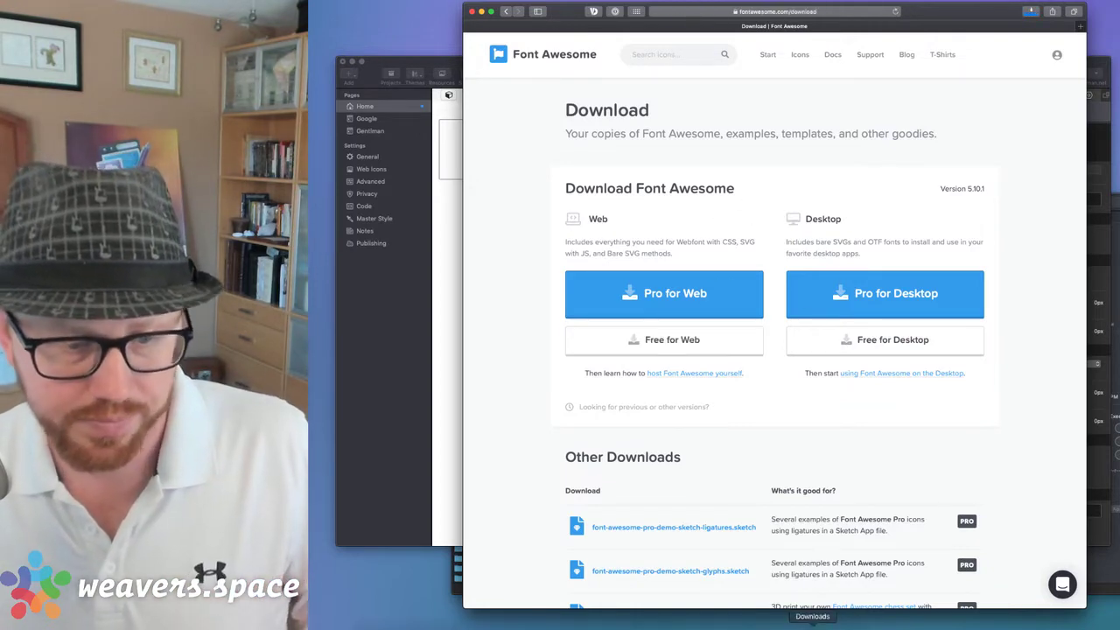
- Open the downloaded fontawesome-free-5.10.1-web folder in Finder and show it as columns
left_click(813, 626)
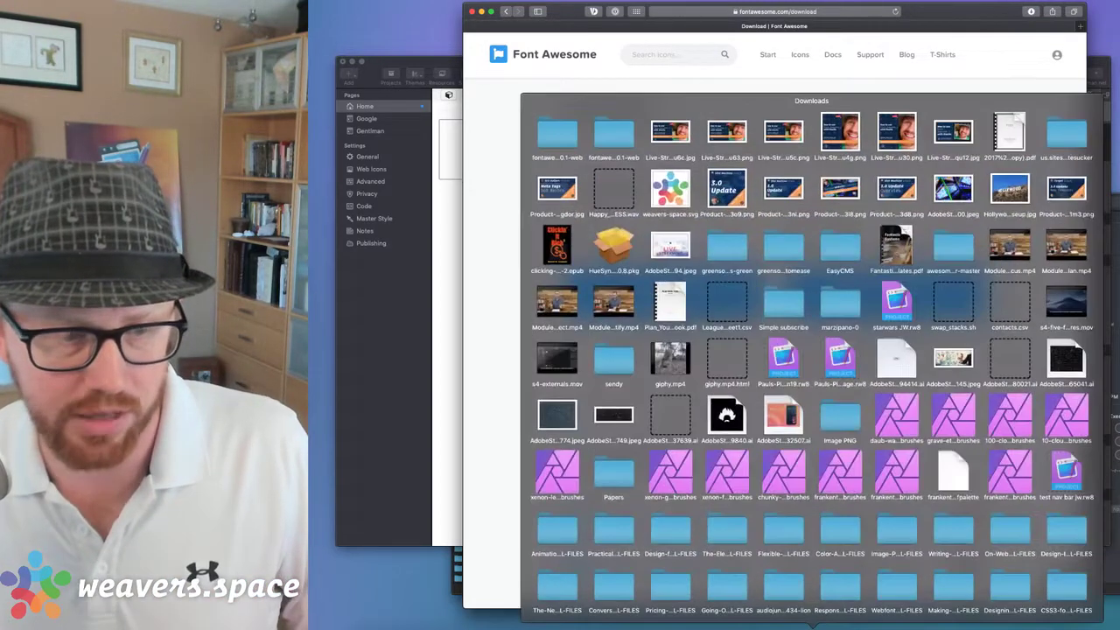
left_click(560, 137)
left_click(944, 593)
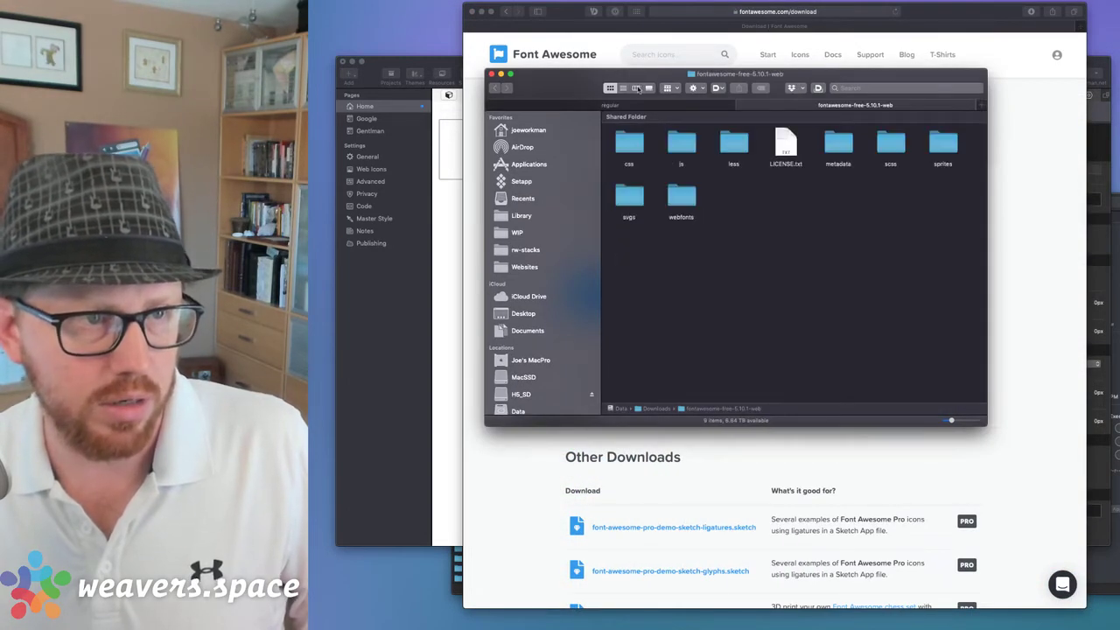
left_click(637, 88)
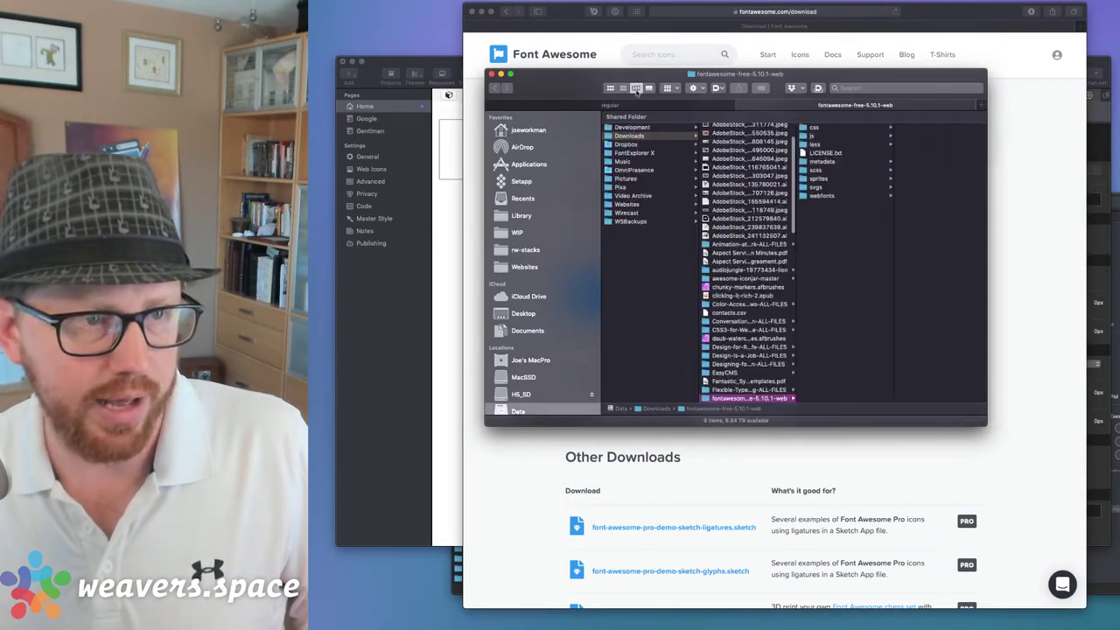
- Examine the SVG icon files in the brands, regular and solid subfolders of the free package's svgs folder
left_click(814, 187)
left_click(913, 127)
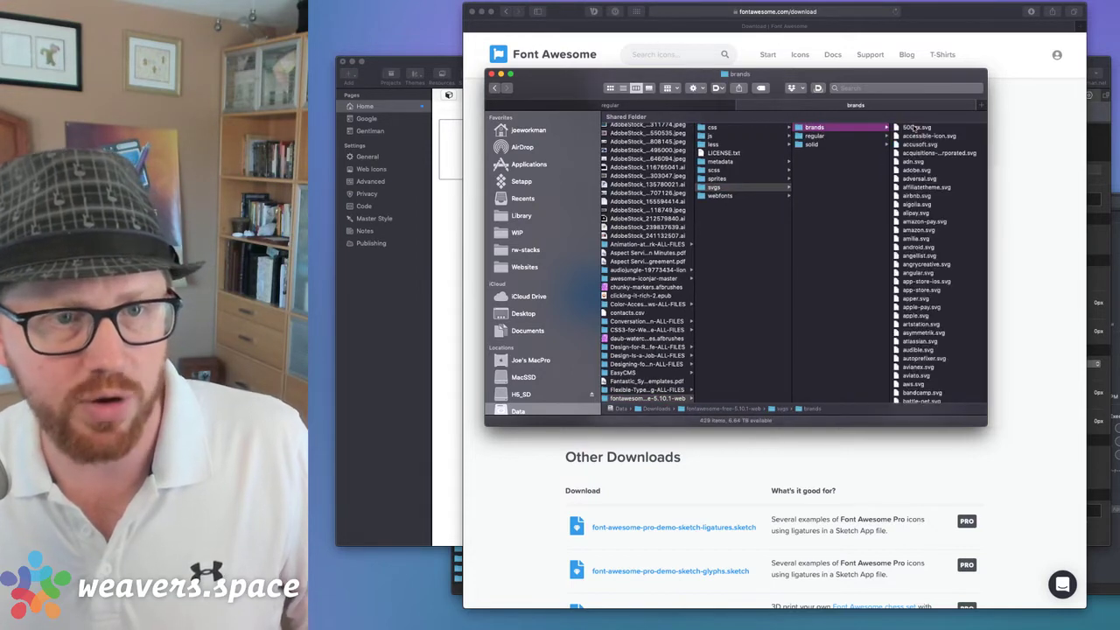
left_click(819, 136)
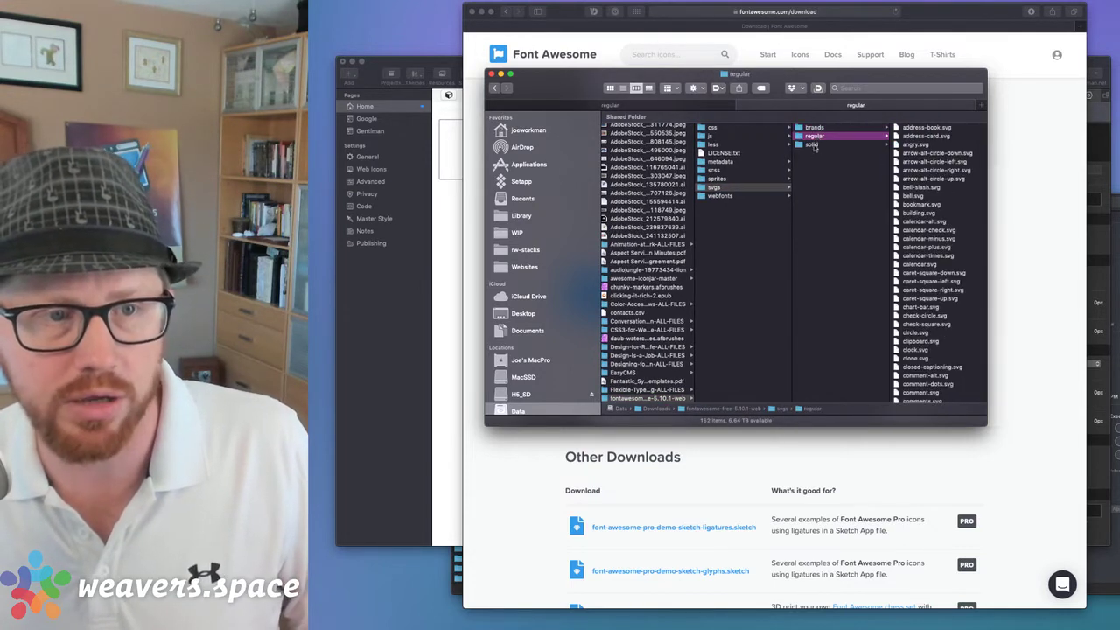
left_click(813, 145)
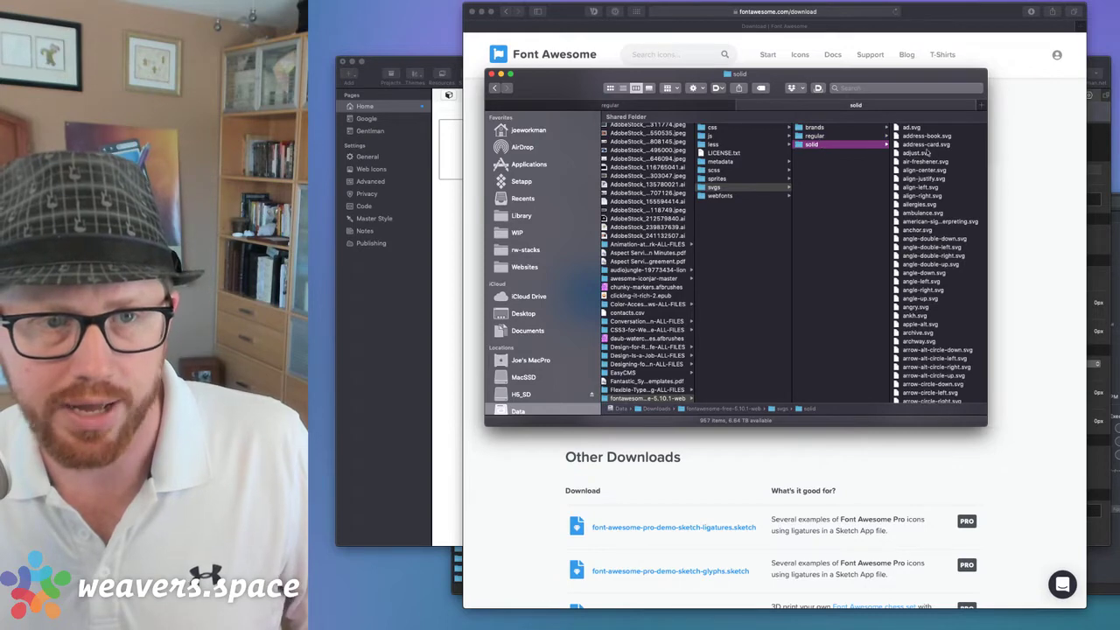
scroll(931, 153, "down", 20)
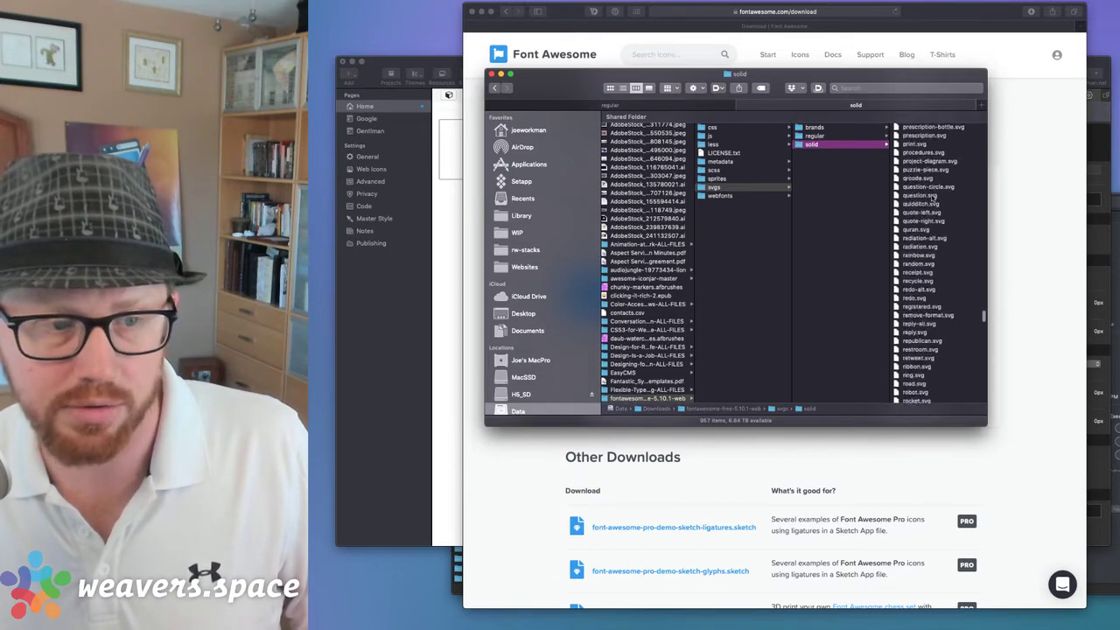
scroll(933, 198, "up", 10)
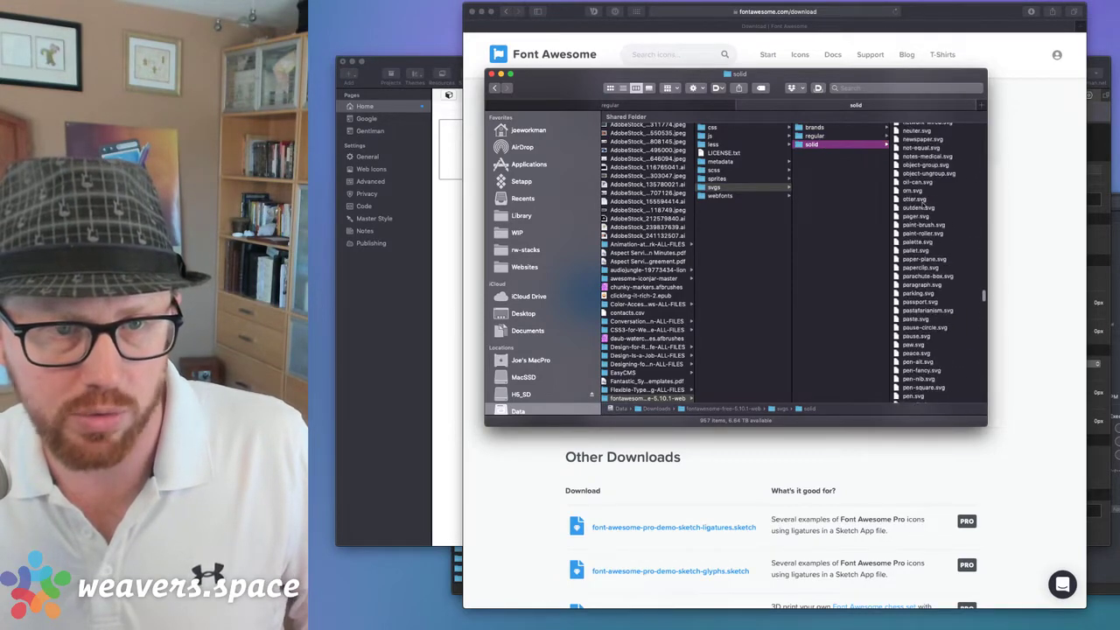
left_click(814, 137)
scroll(959, 207, "up", 3)
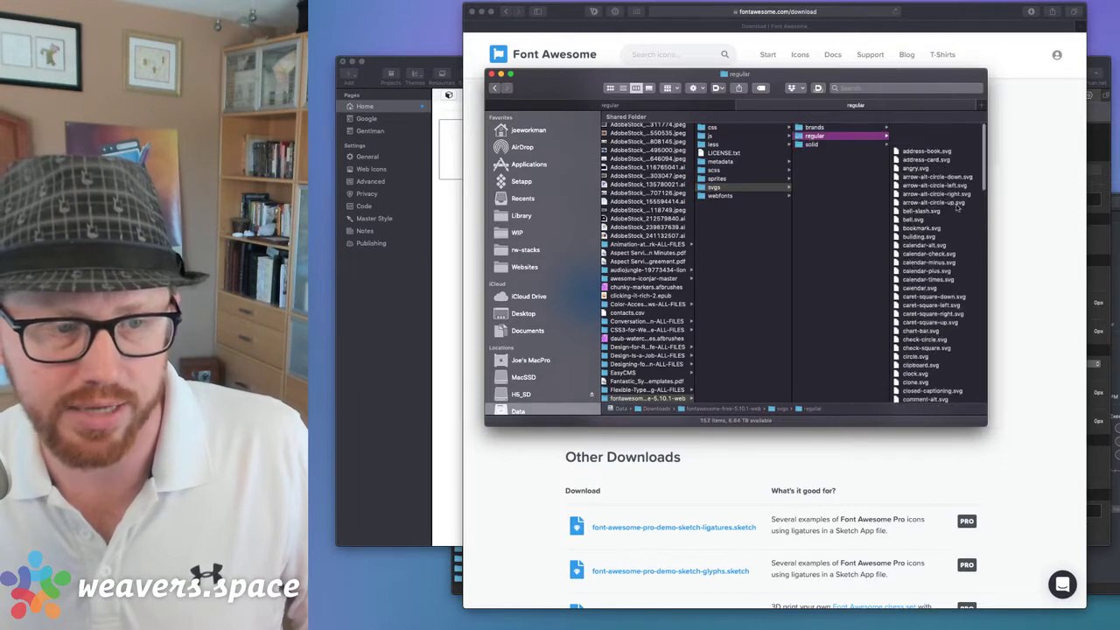
left_click(818, 128)
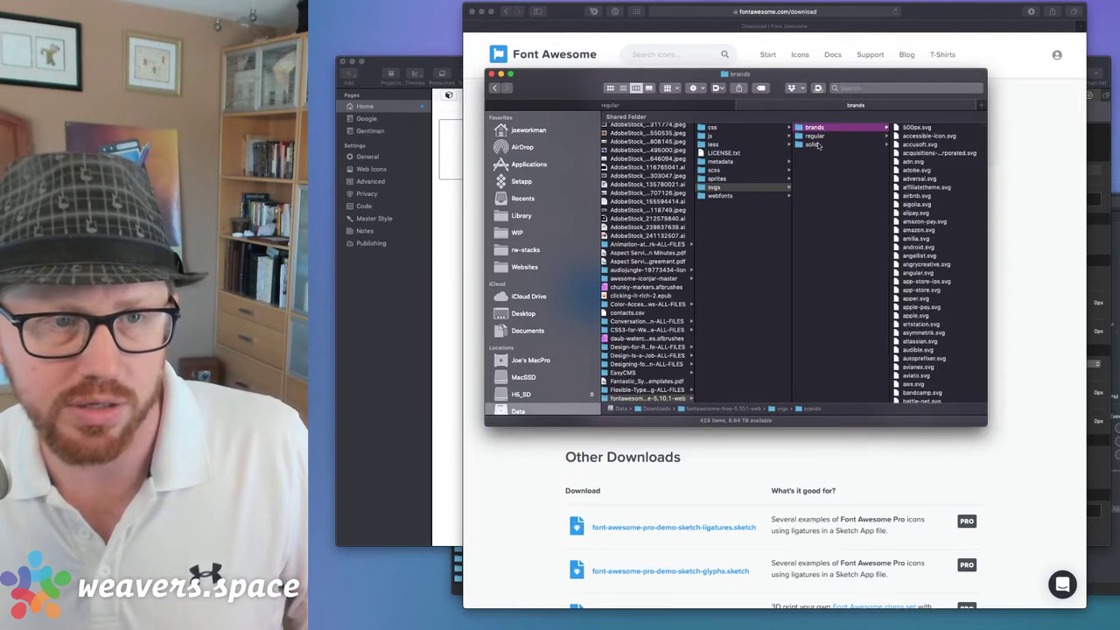
left_click(814, 146)
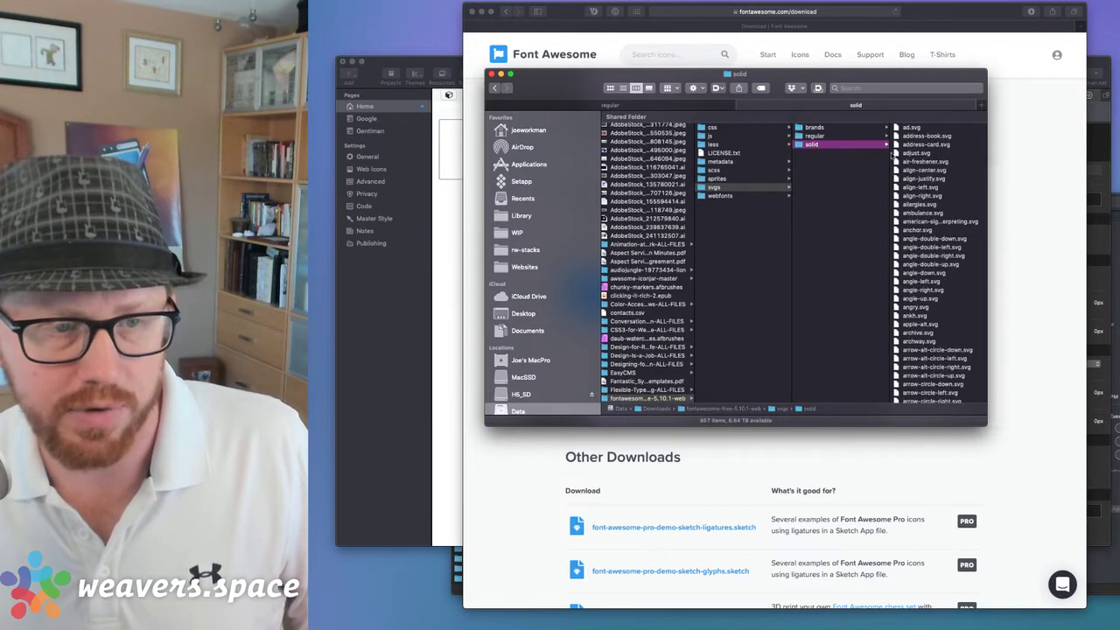
left_click(814, 137)
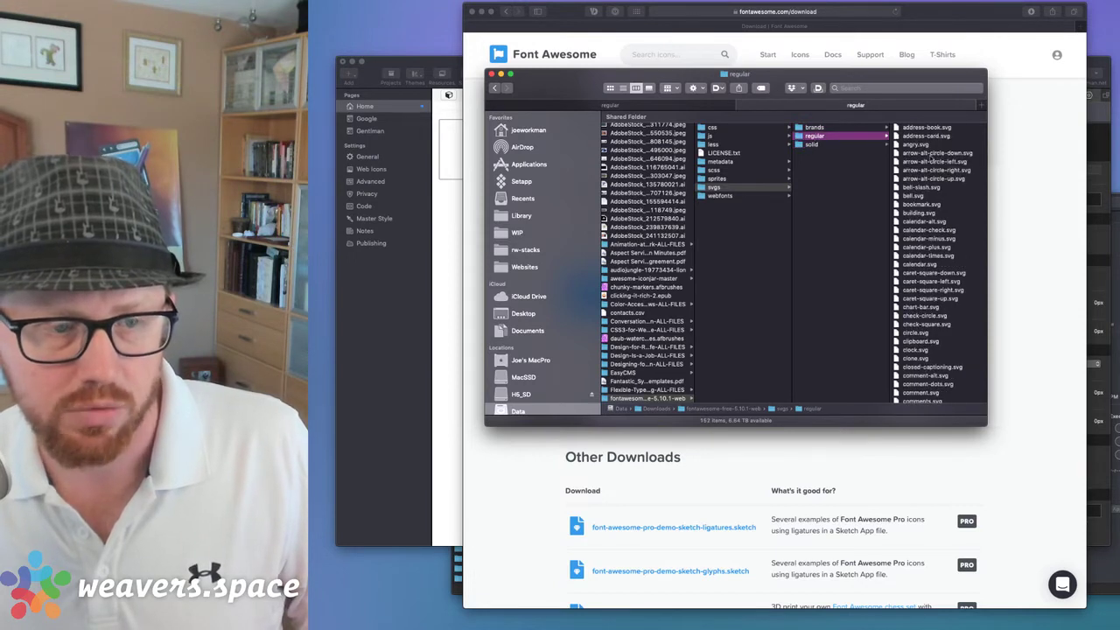
left_click(814, 128)
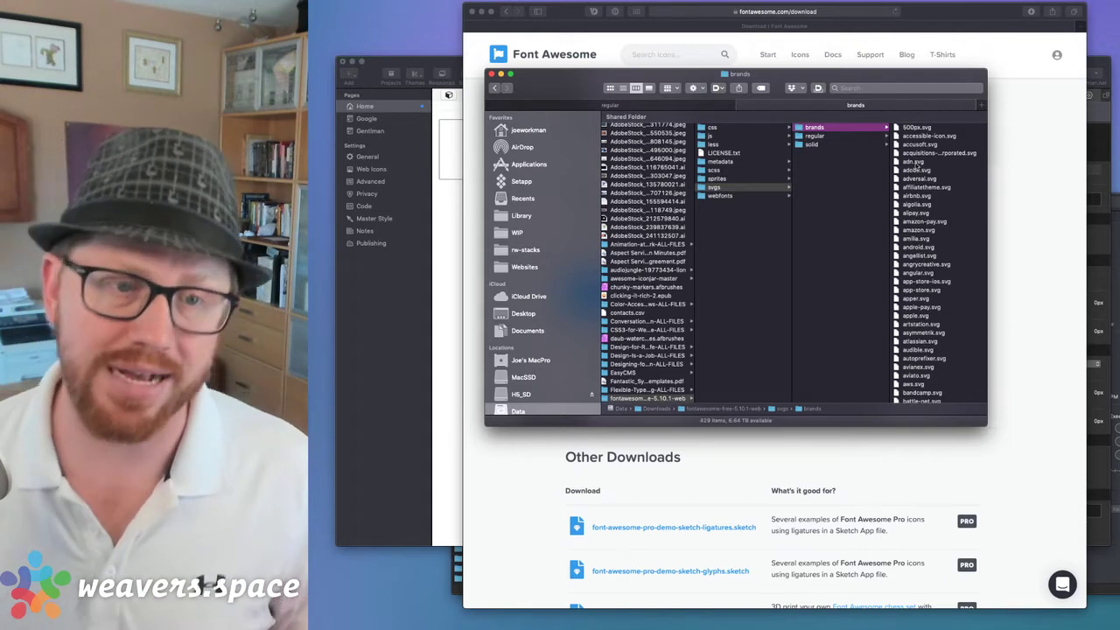
left_click(815, 136)
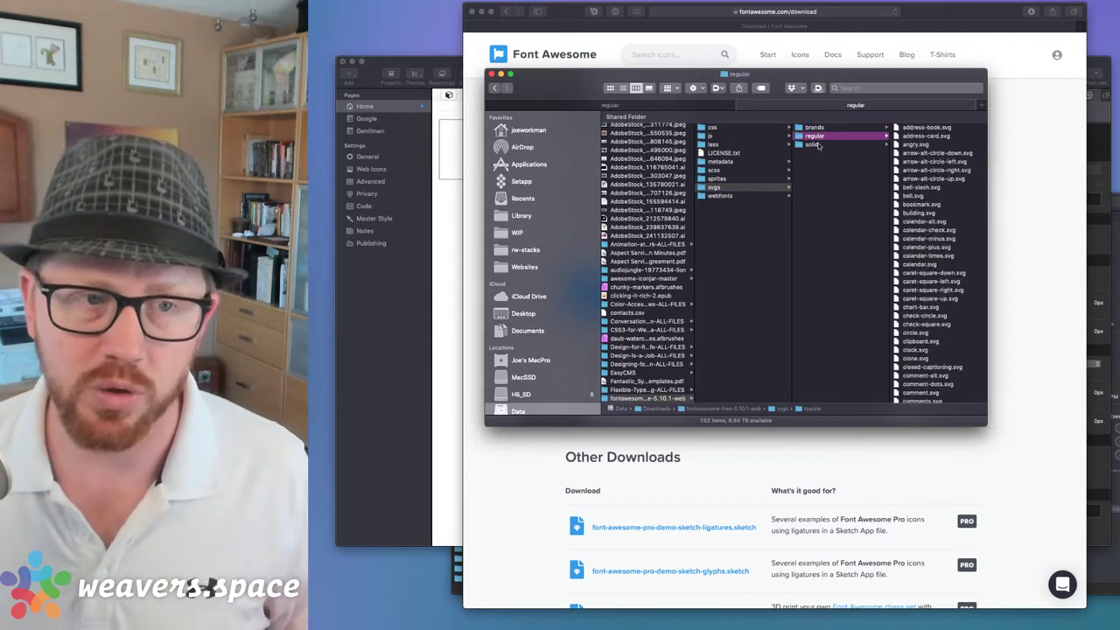
left_click(816, 145)
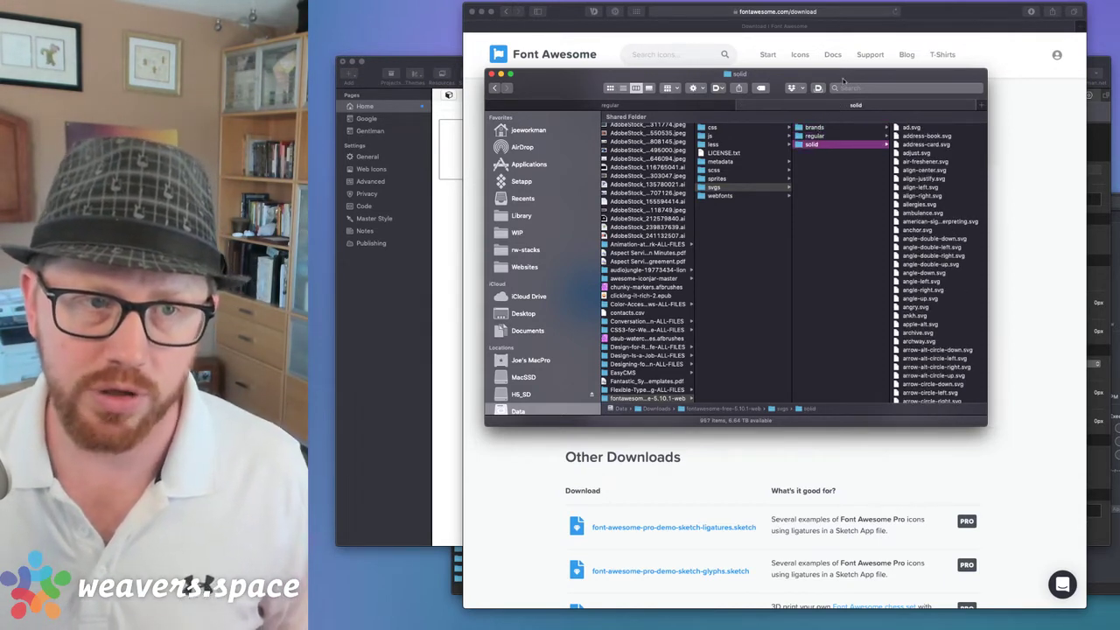
- Move the Finder window aside, return to the Font Awesome account and review the Start Using page's kit and other usage options
left_click_drag(839, 105, 722, 116)
left_click(1029, 193)
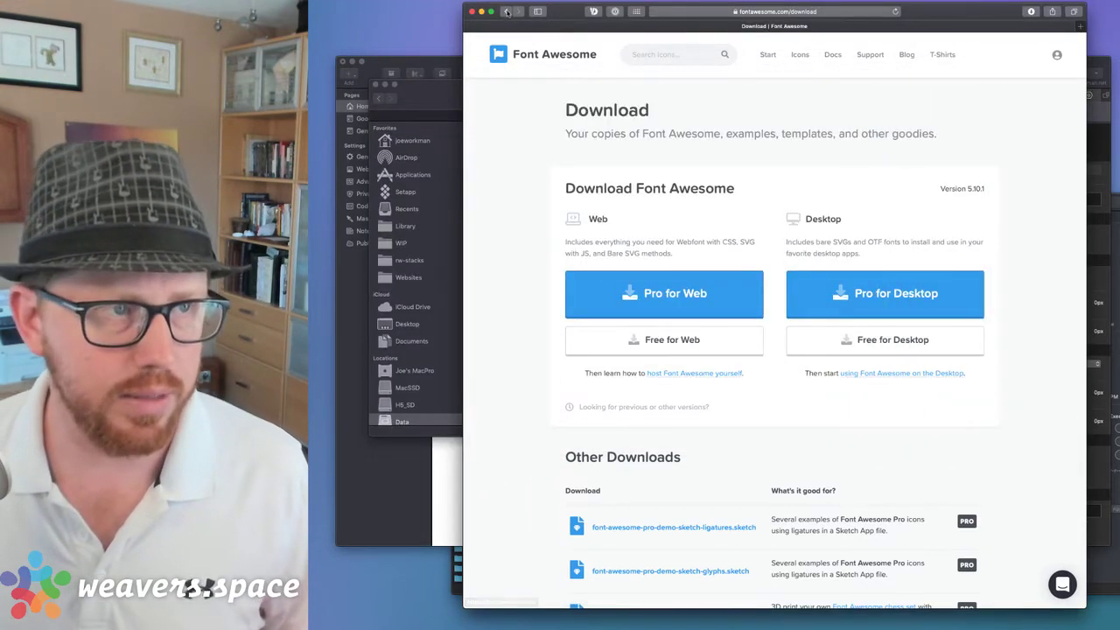
left_click(507, 11)
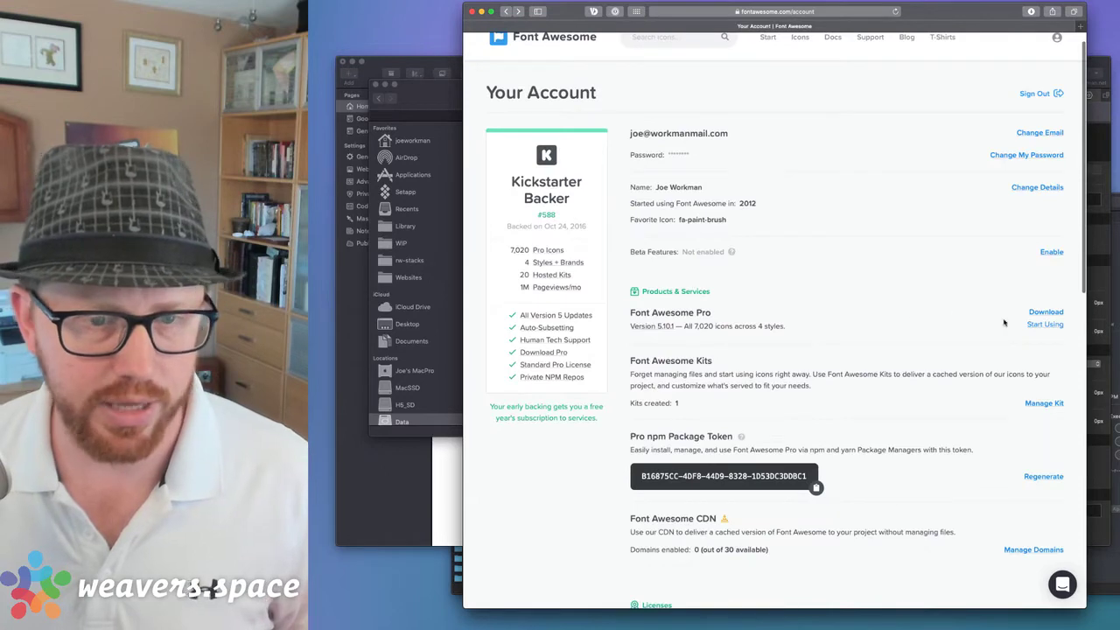
left_click(1041, 325)
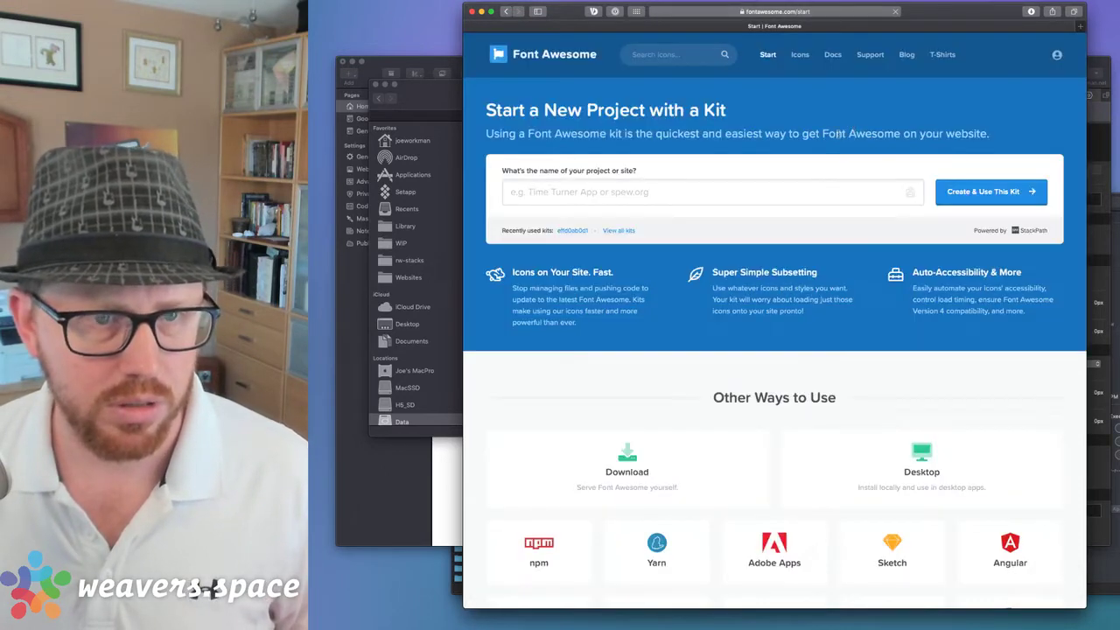
scroll(865, 324, "down", 1)
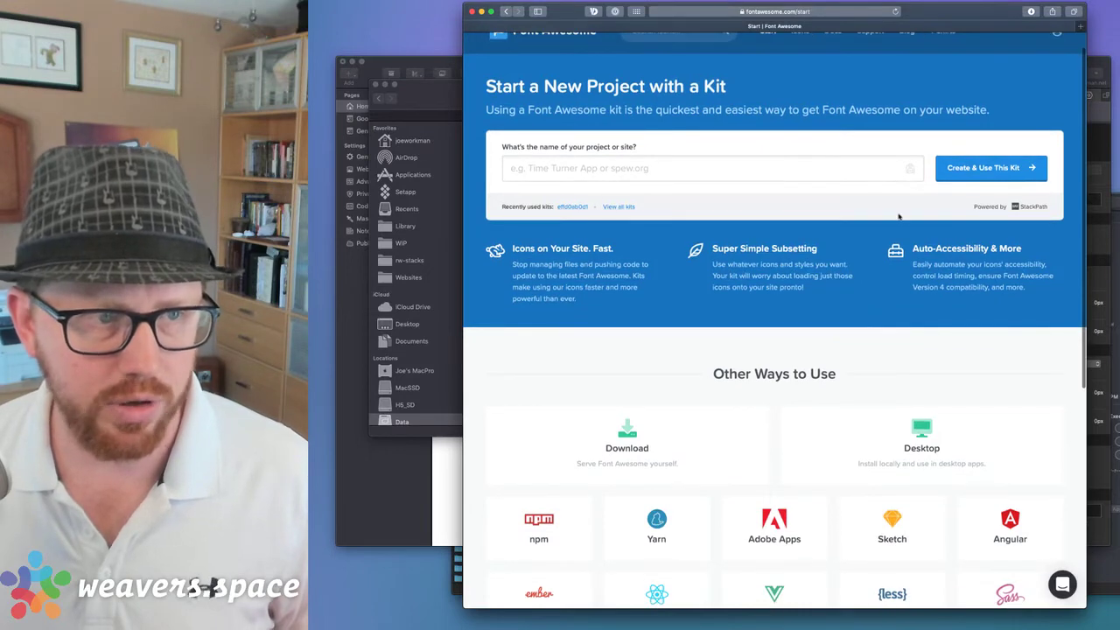
scroll(873, 194, "up", 1)
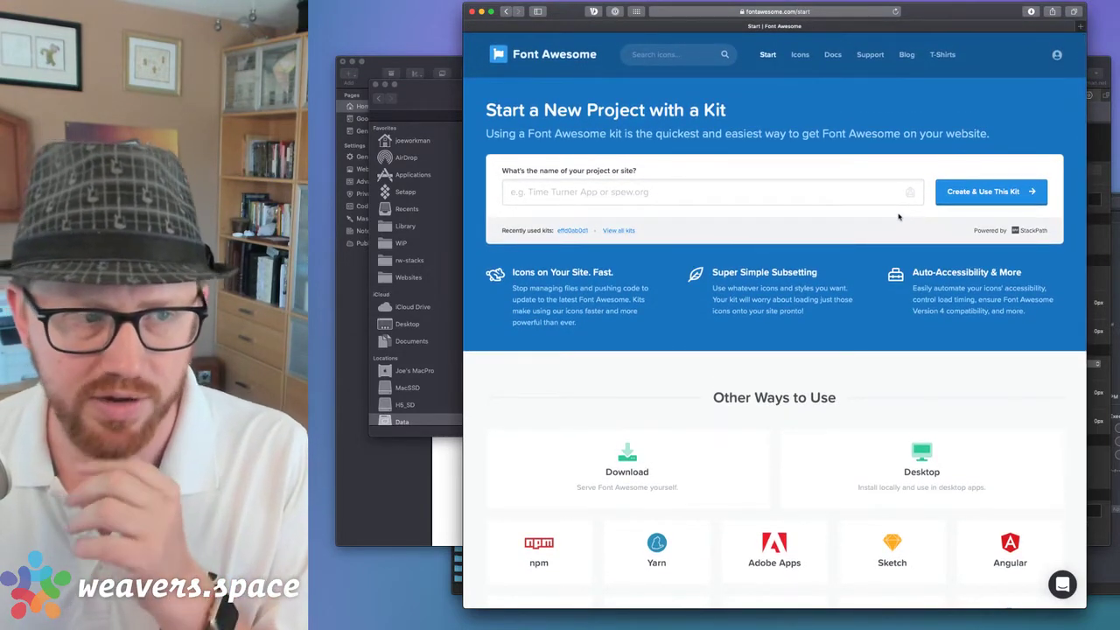
scroll(875, 215, "up", 1)
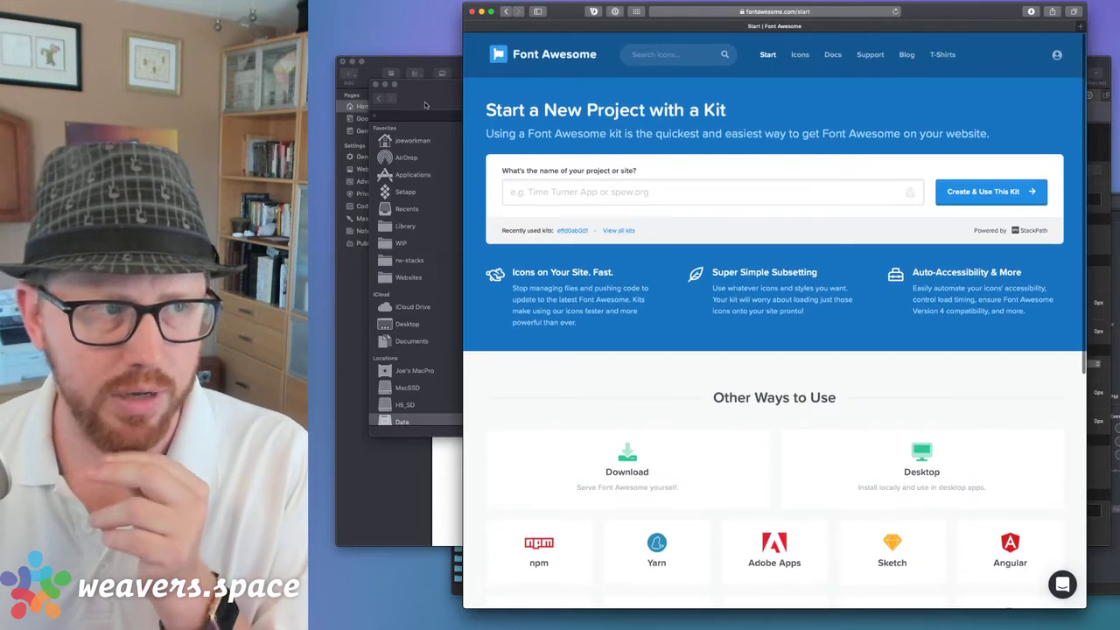
- Bring the Finder window with the free package's solid SVG folder back in front of the browser
left_click_drag(427, 89, 684, 123)
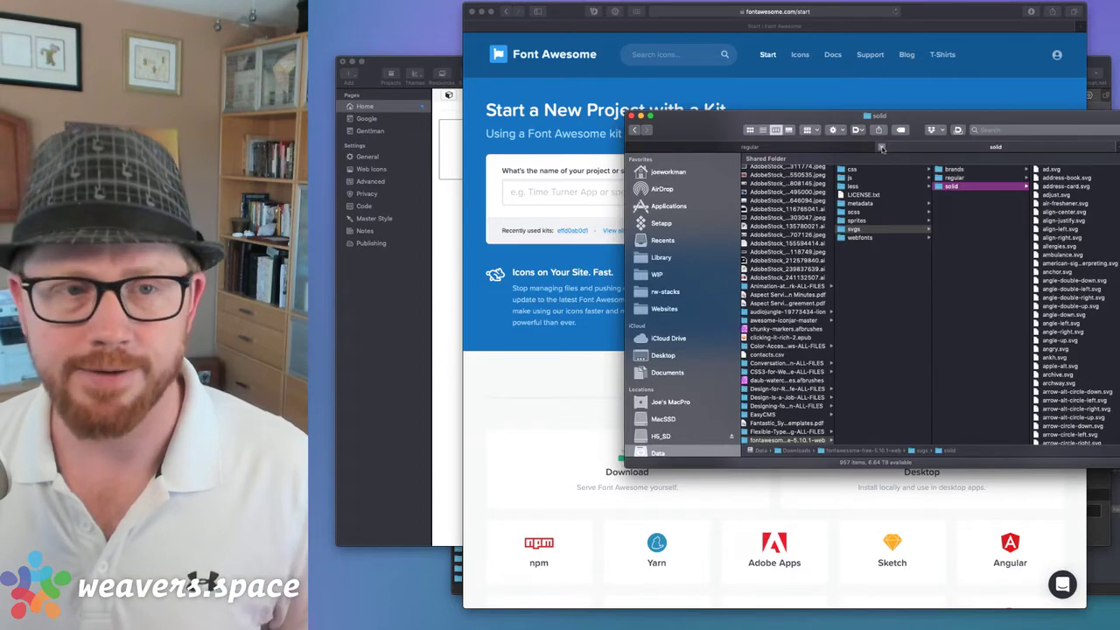
- Close the Finder window and its tabs with the regular and solid SVG folders, and return to the Font Awesome Start page
left_click(882, 148)
key("super+space")
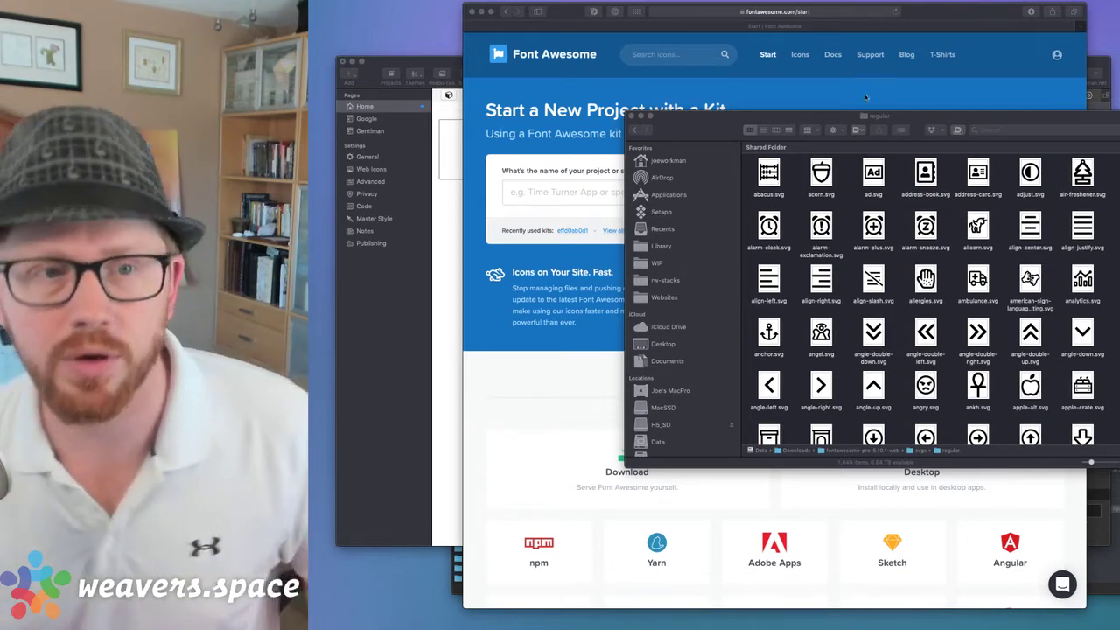
left_click(701, 122)
key("super+w")
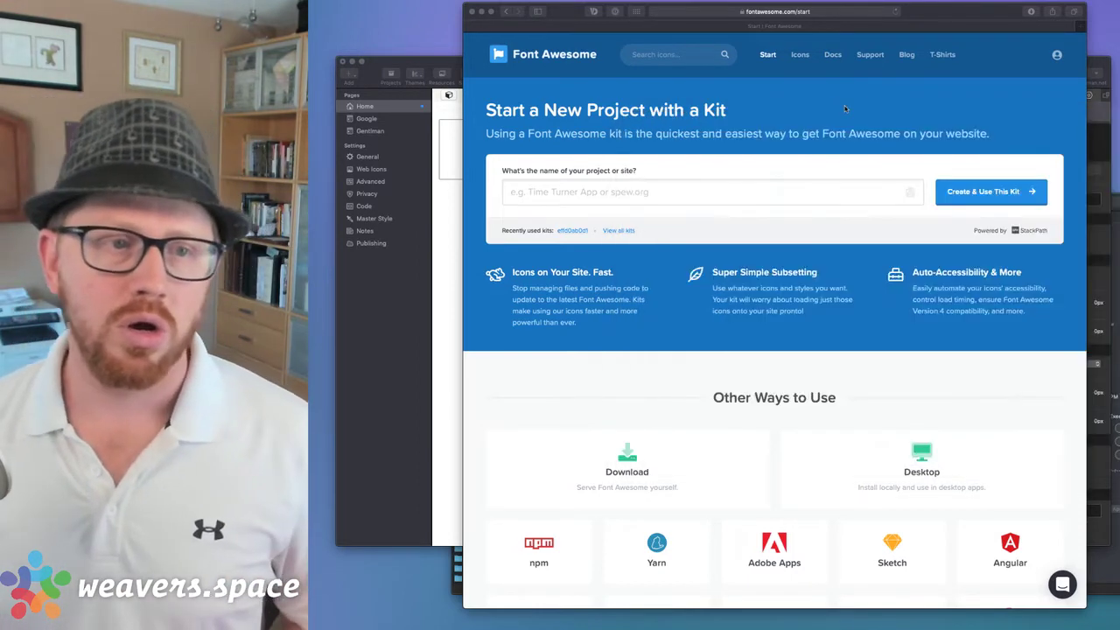
left_click(846, 109)
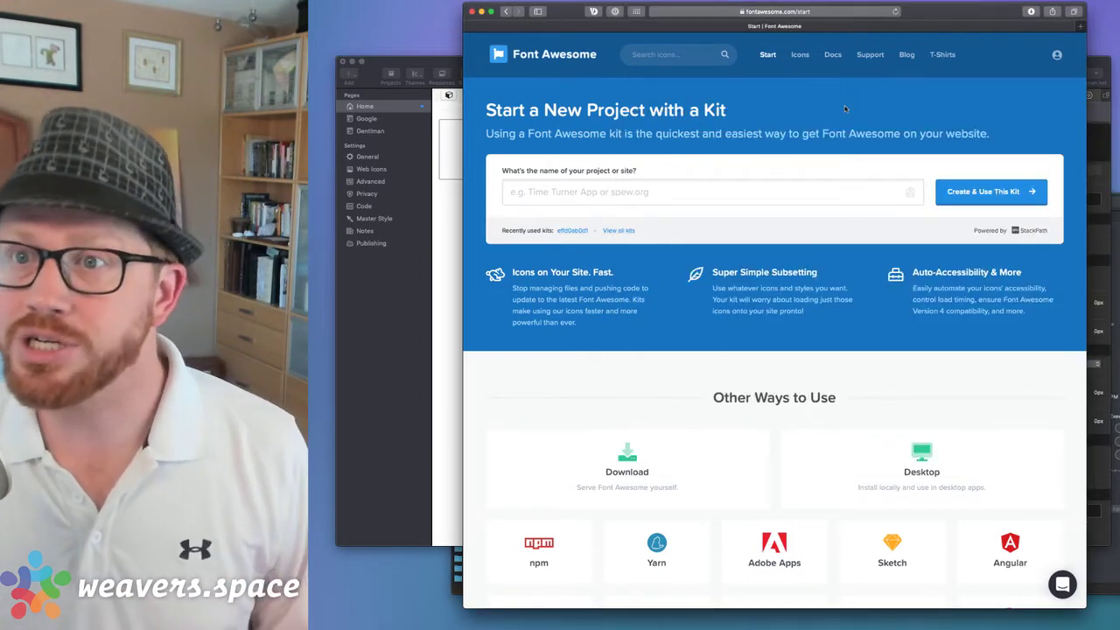
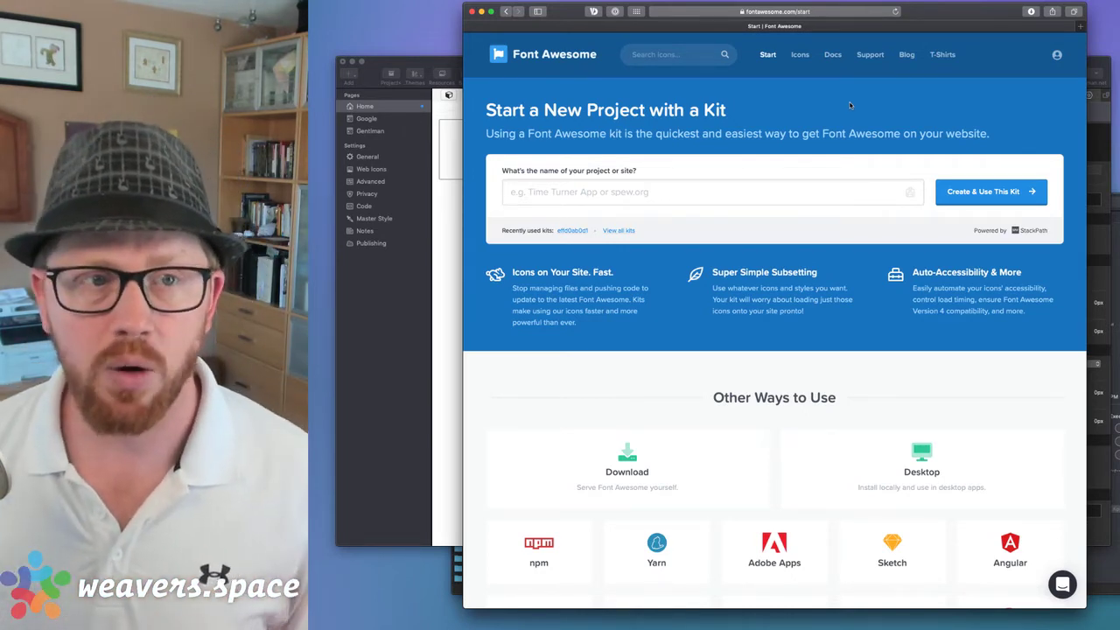
- Open the weavers.space/admin site in a new browser tab and minimize the browser window
key("super+t")
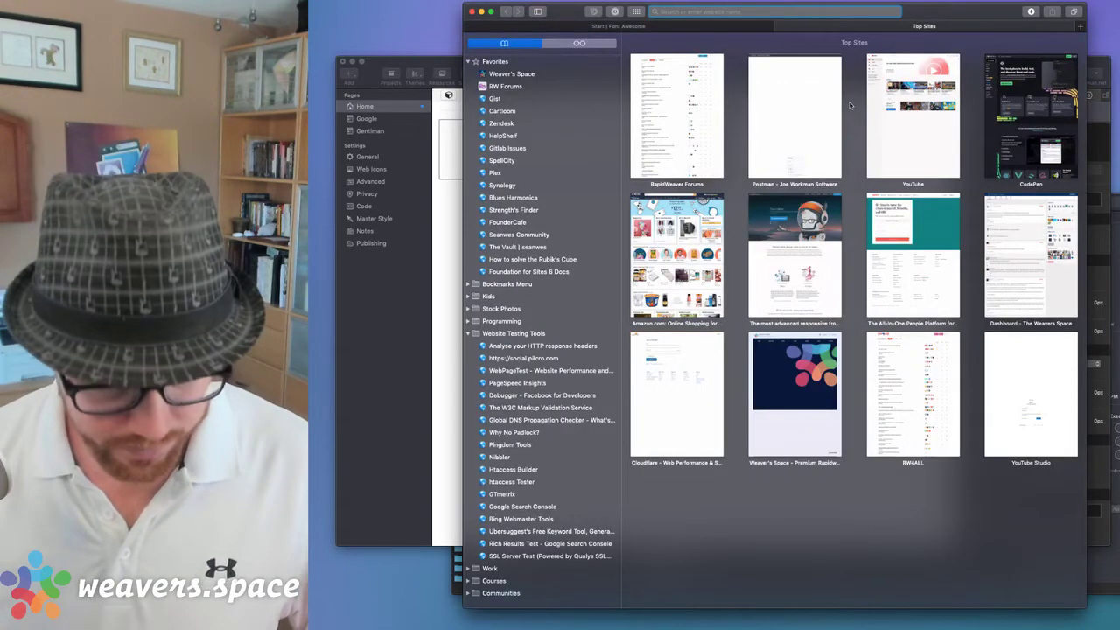
type("weavers.space/ad")
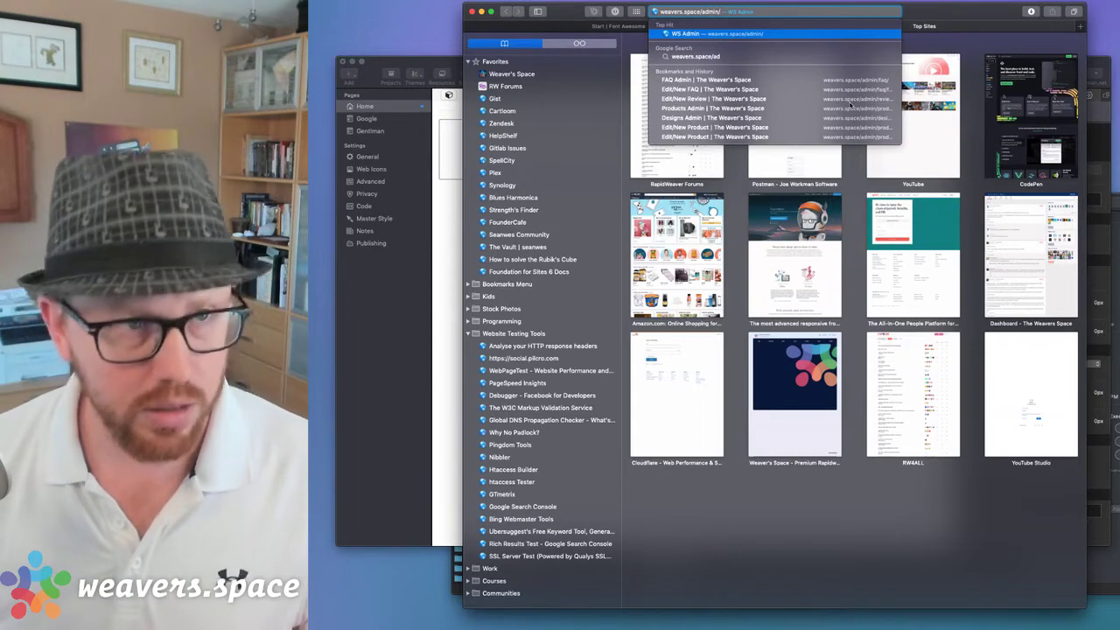
left_click(481, 11)
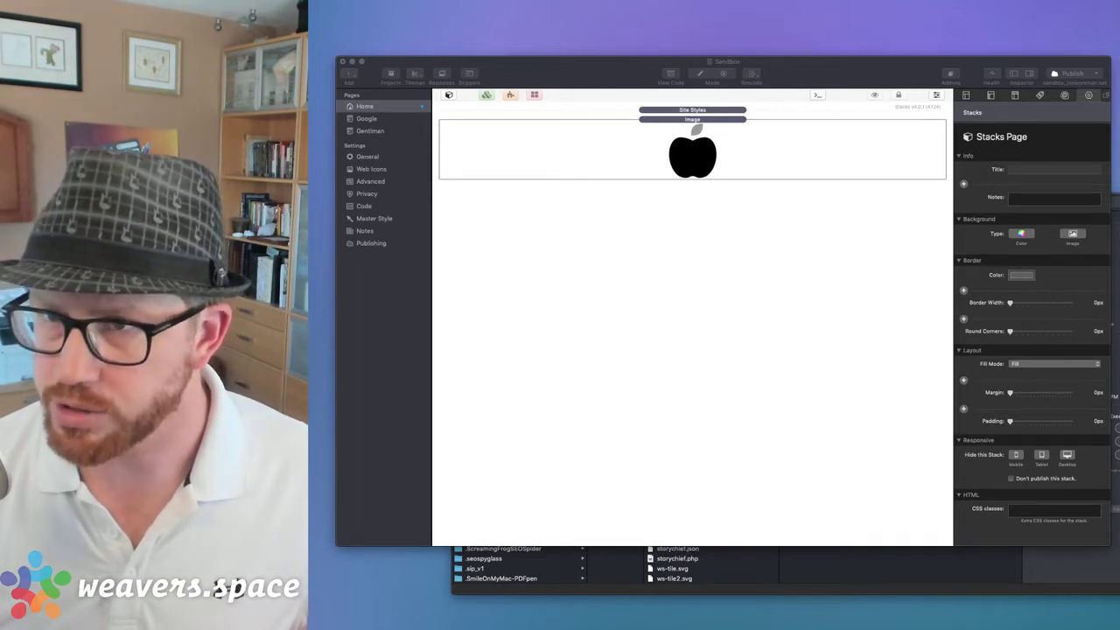
- Clear the desktop by minimizing the RapidWeaver, resources and file-transfer windows and closing the code editor with bomb.svg
left_click(352, 63)
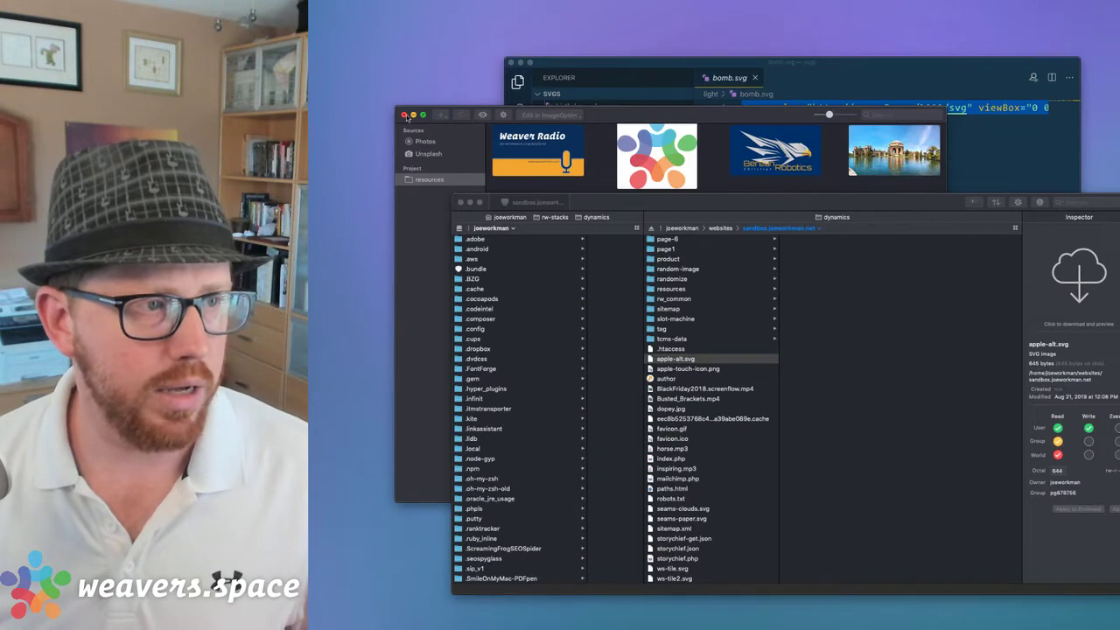
left_click(413, 115)
left_click(576, 60)
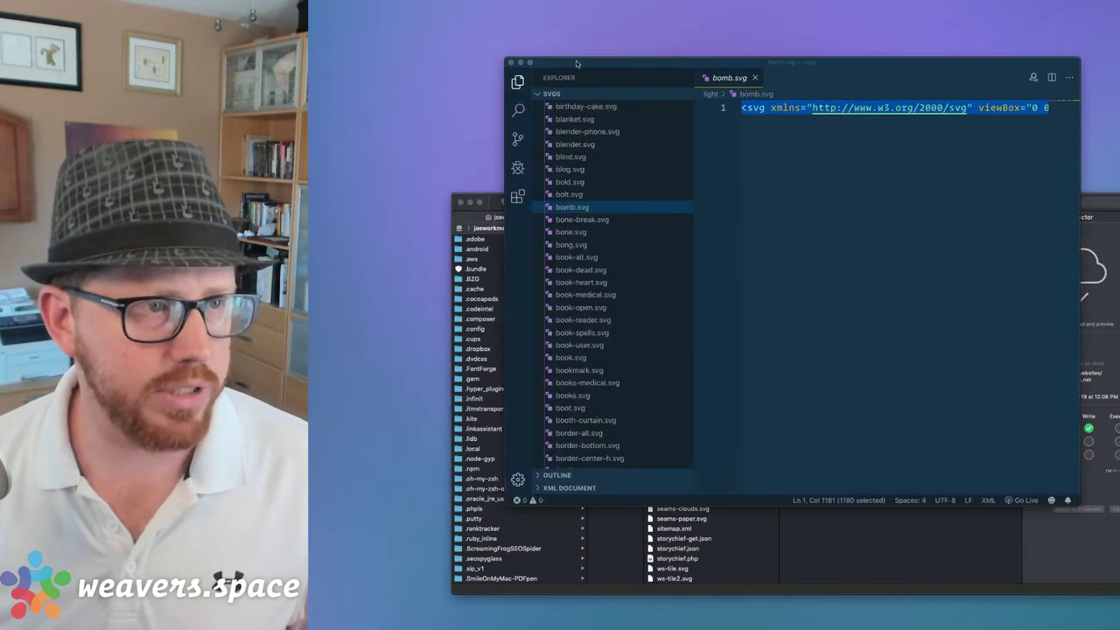
left_click(510, 63)
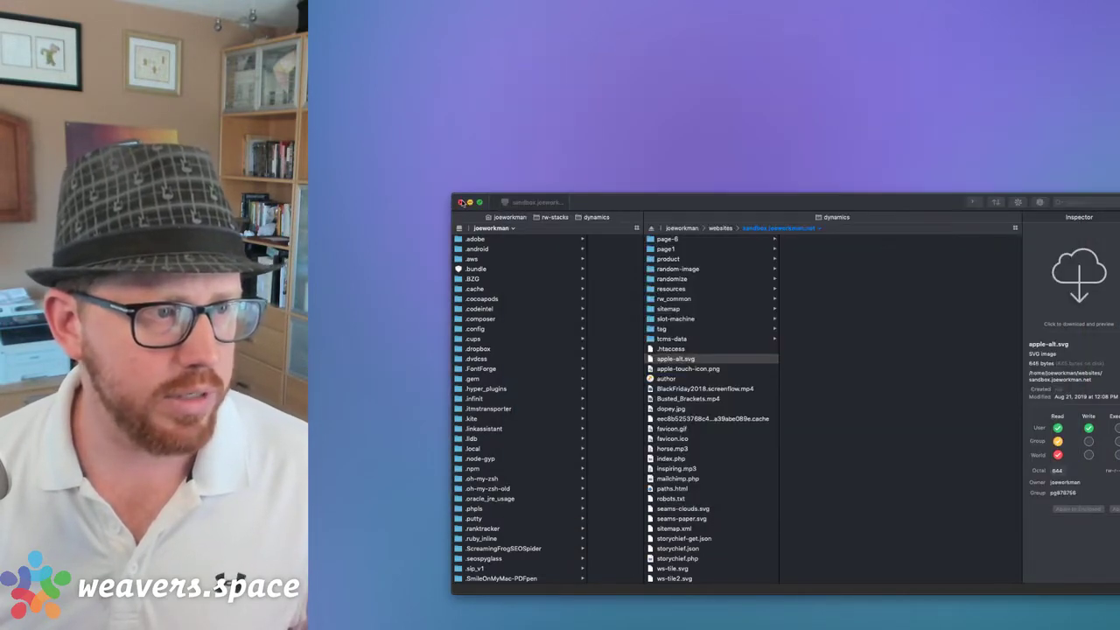
left_click(470, 203)
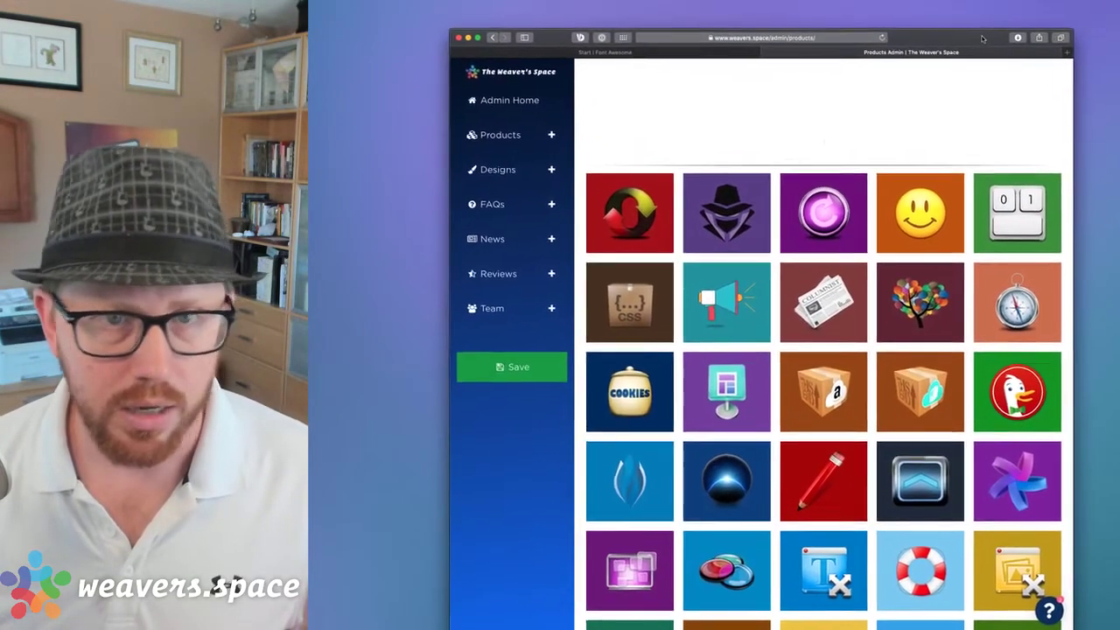
- Reposition the browser window with the Products Admin page and open the Call to Action product for editing
left_click_drag(983, 39, 899, 24)
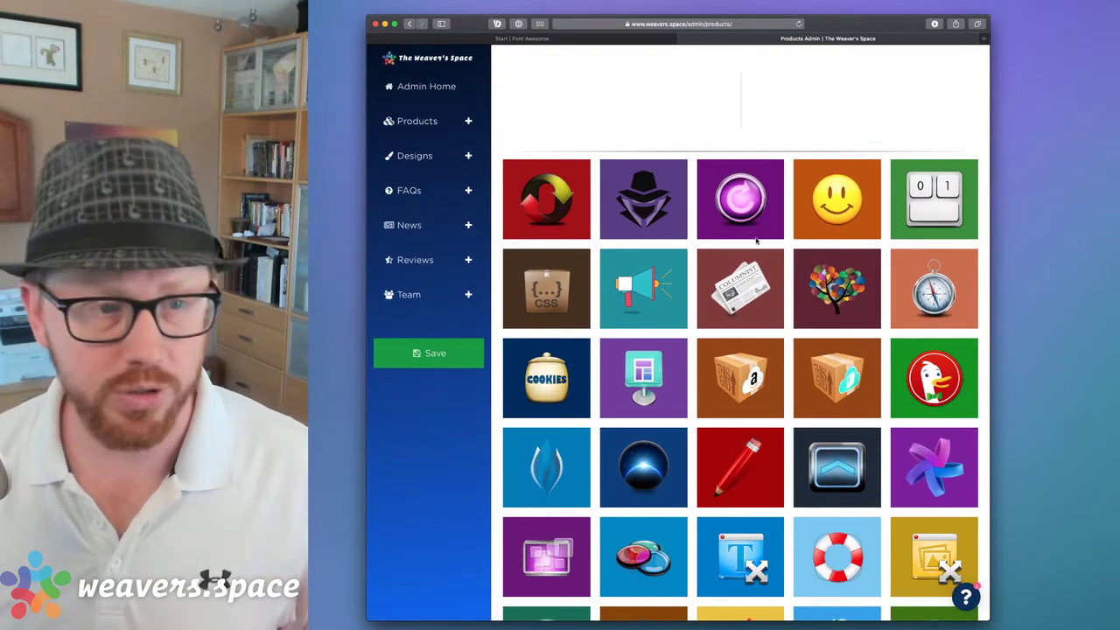
scroll(641, 248, "down", 2)
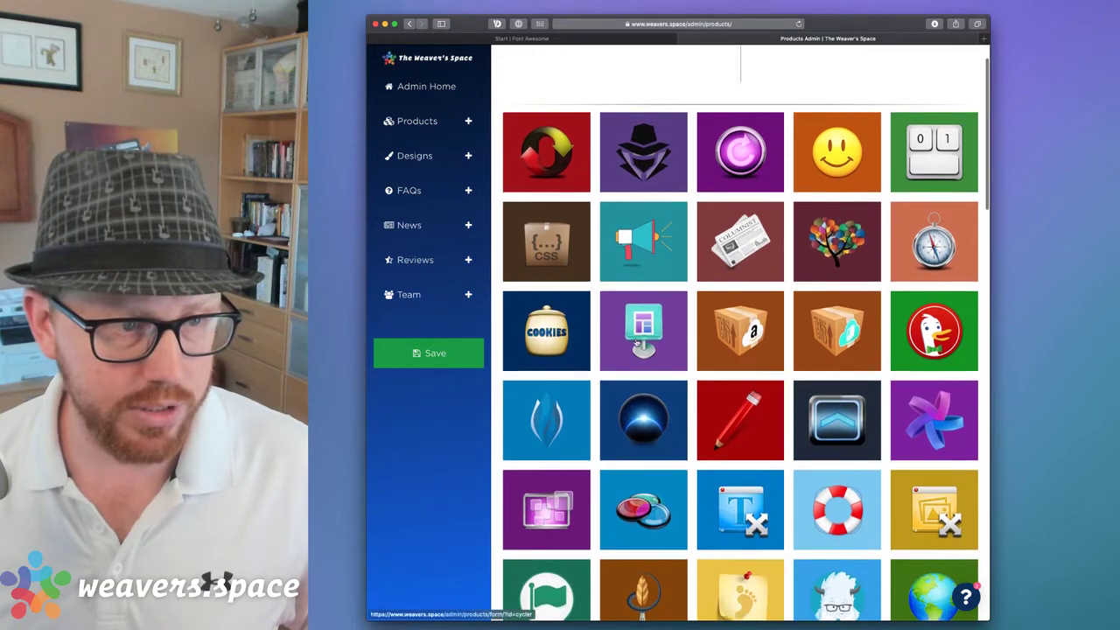
left_click(641, 248)
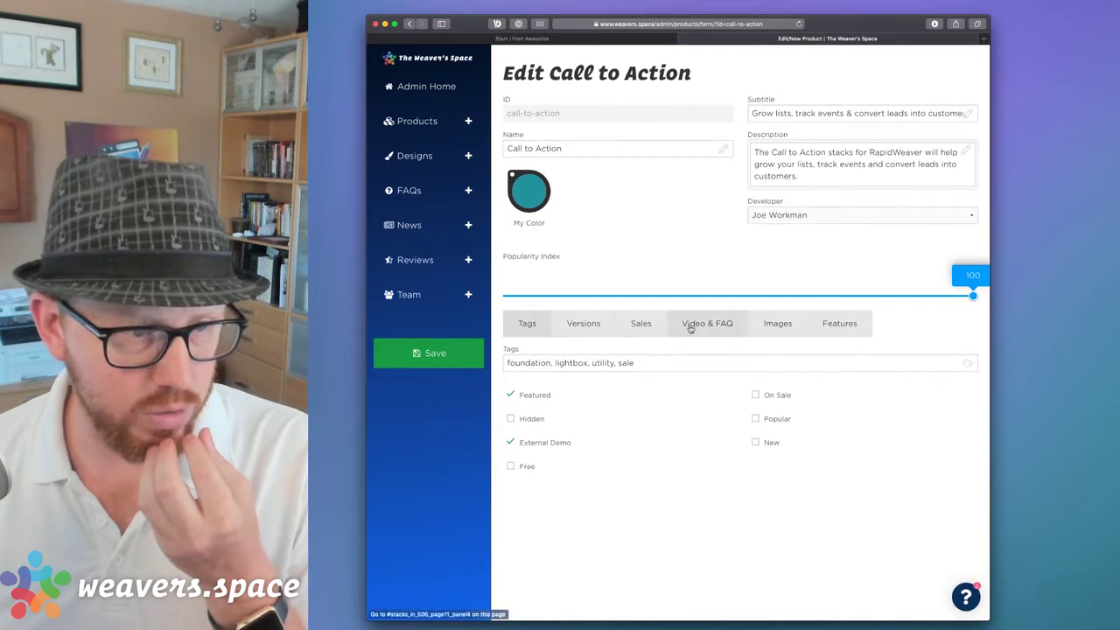
- Look through the Call to Action product's Versions, Sales, Video & FAQ, Images and Features sections
left_click(585, 324)
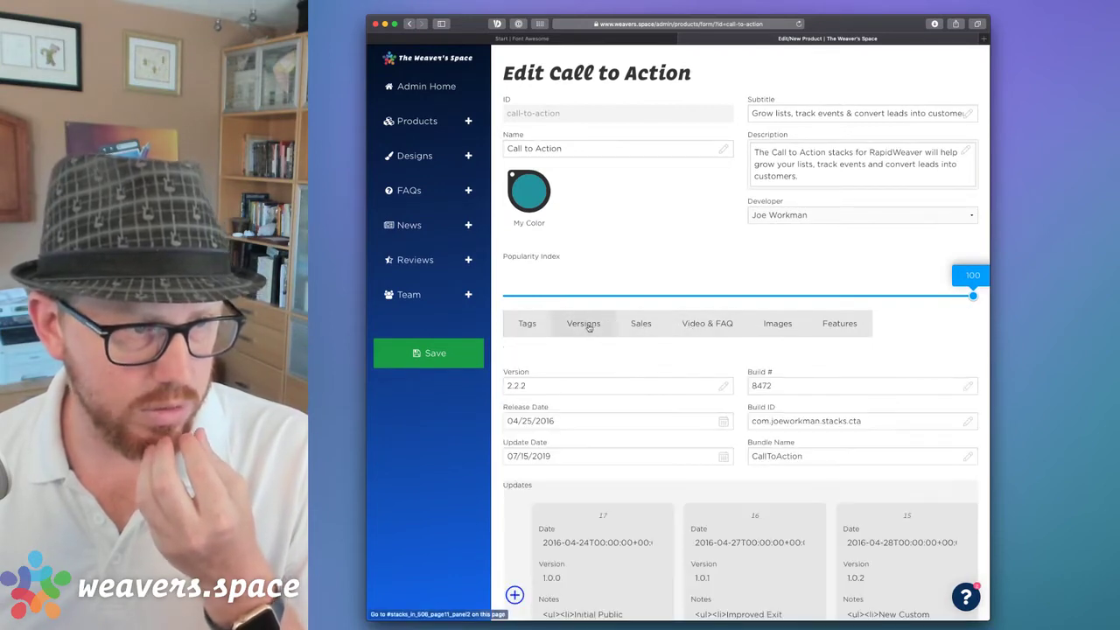
scroll(600, 302, "down", 1)
scroll(600, 298, "up", 1)
left_click(641, 323)
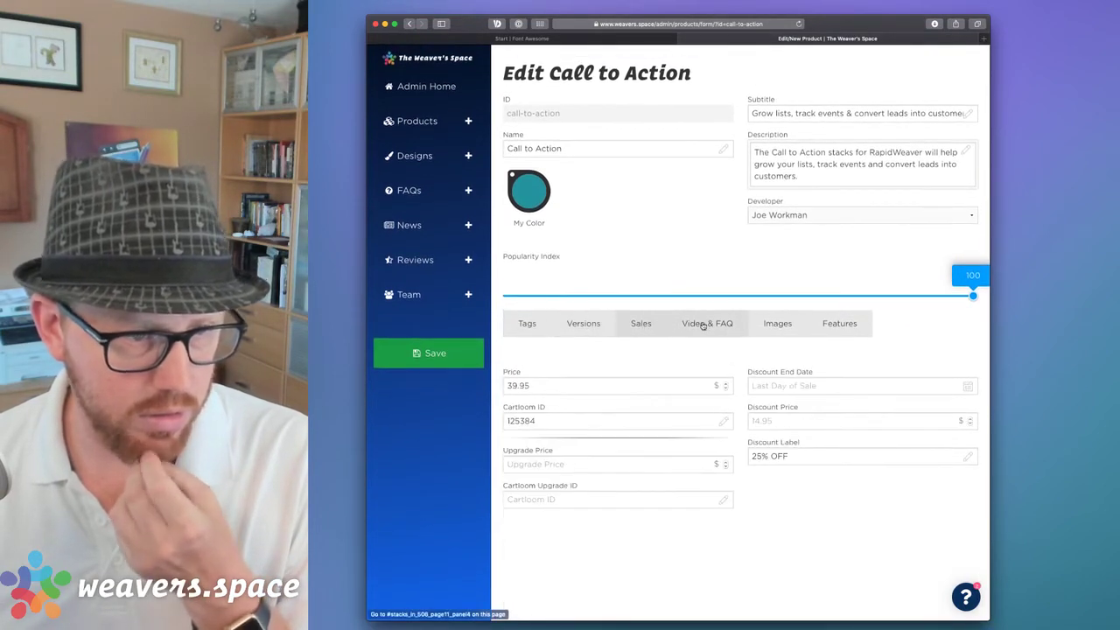
left_click(707, 323)
left_click(775, 324)
left_click(845, 323)
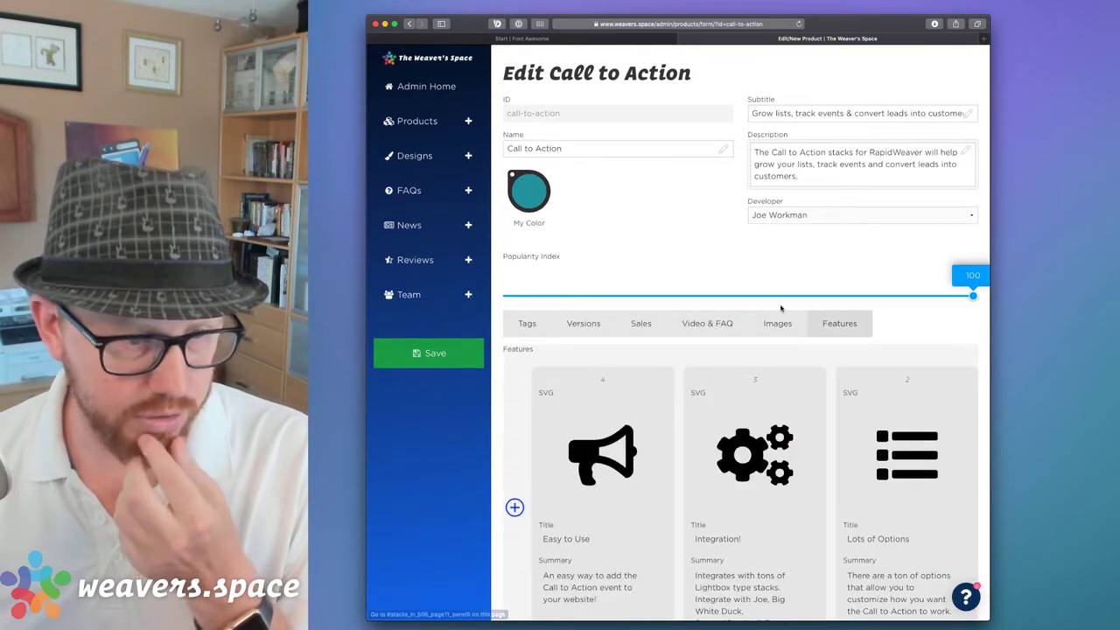
- Examine the product's feature cards and switch the Easy to Use feature's SVG icon between code view and preview
scroll(781, 308, "down", 2)
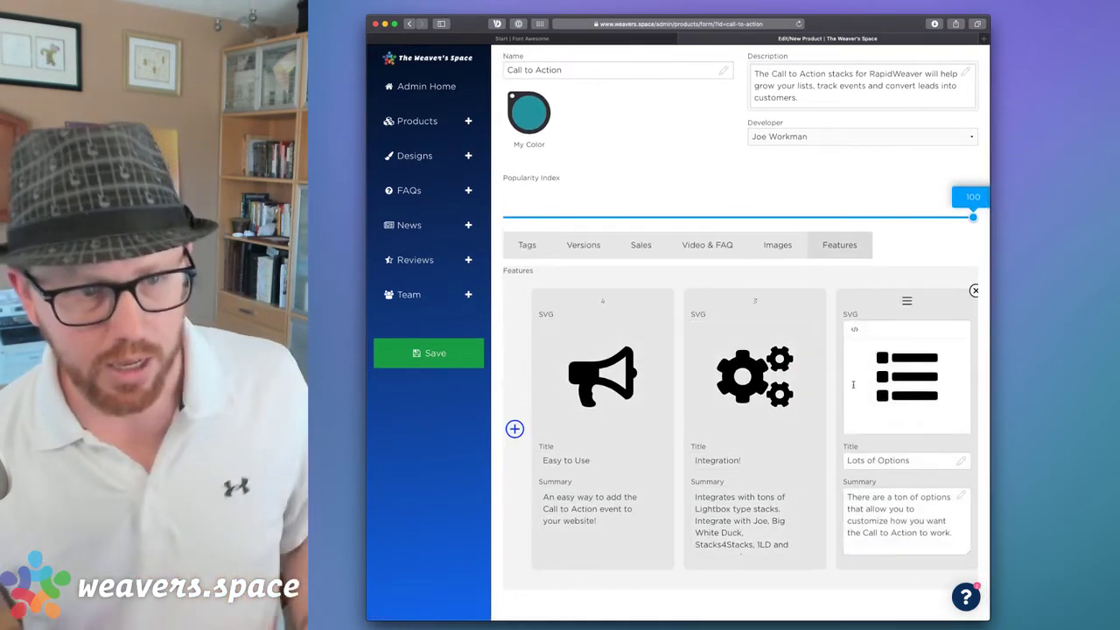
scroll(711, 400, "right", 1)
scroll(712, 400, "right", 3)
scroll(787, 394, "left", 4)
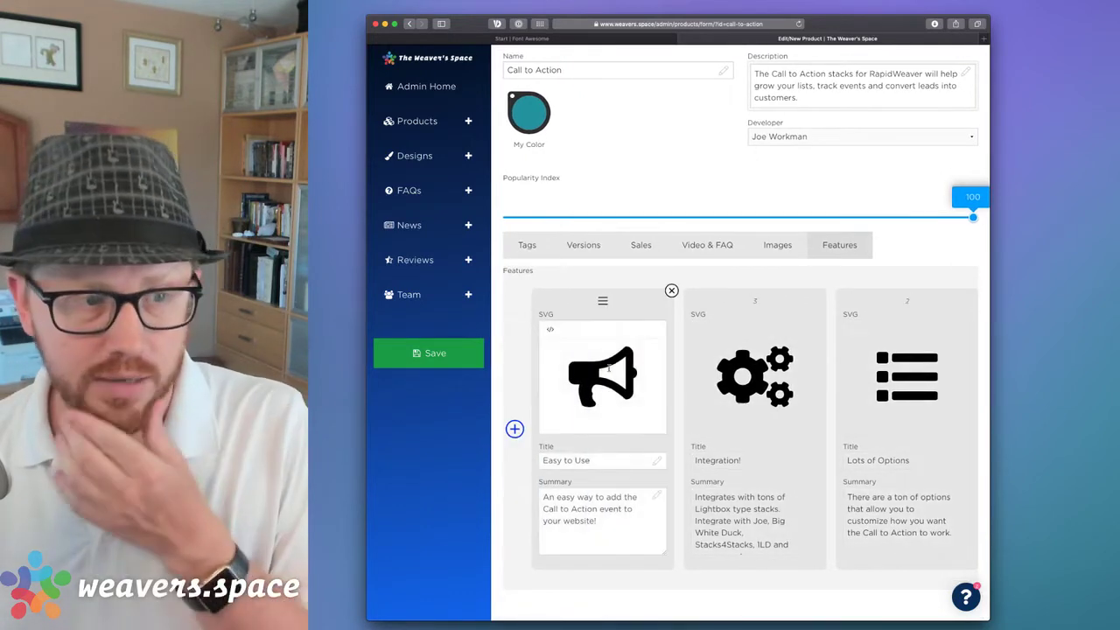
left_click(550, 330)
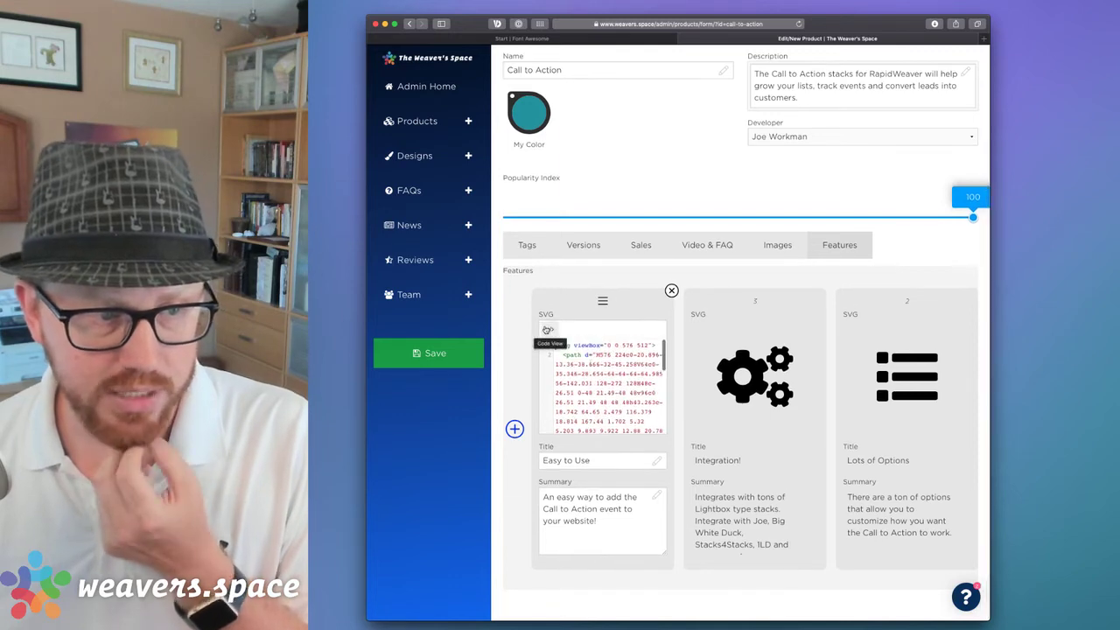
left_click(547, 331)
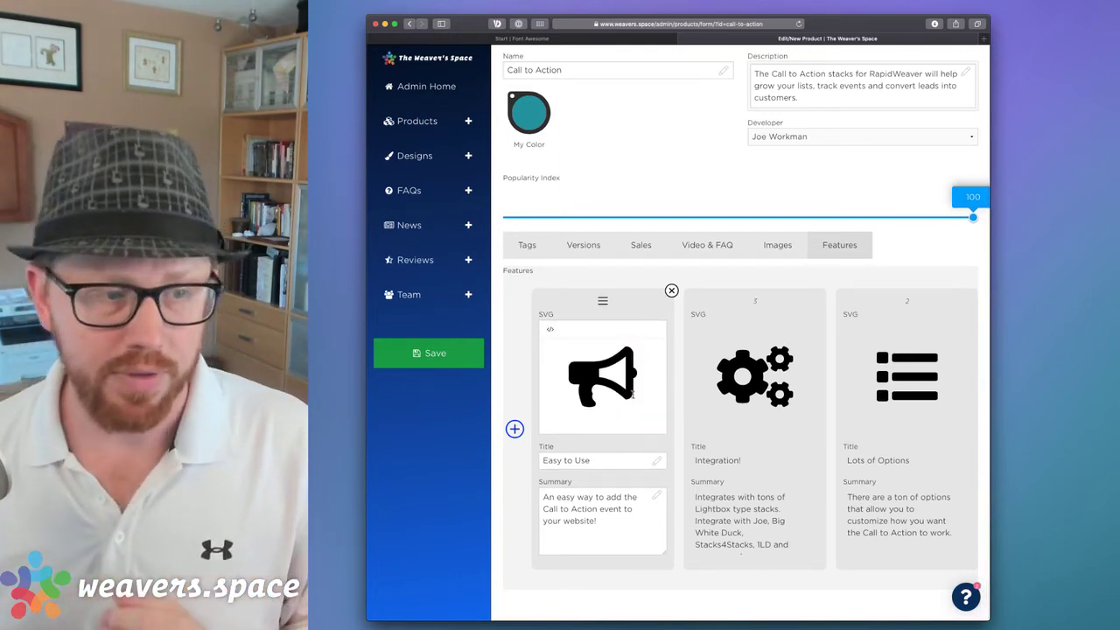
left_click(550, 331)
left_click(550, 331)
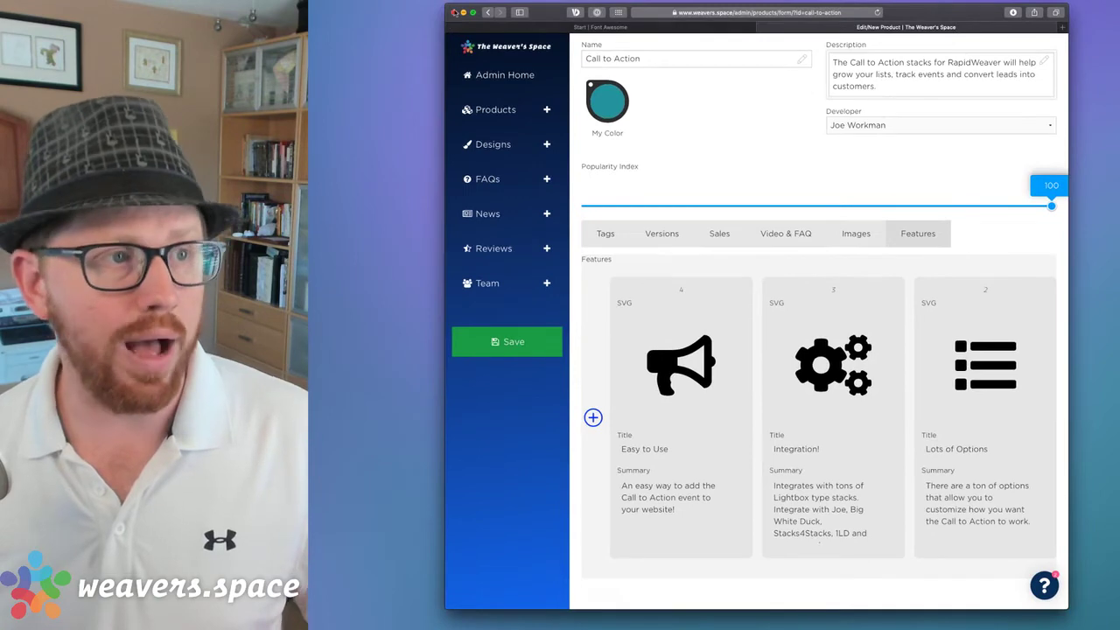
- Close the browser window, switch to IconJar and reposition its window
left_click(454, 13)
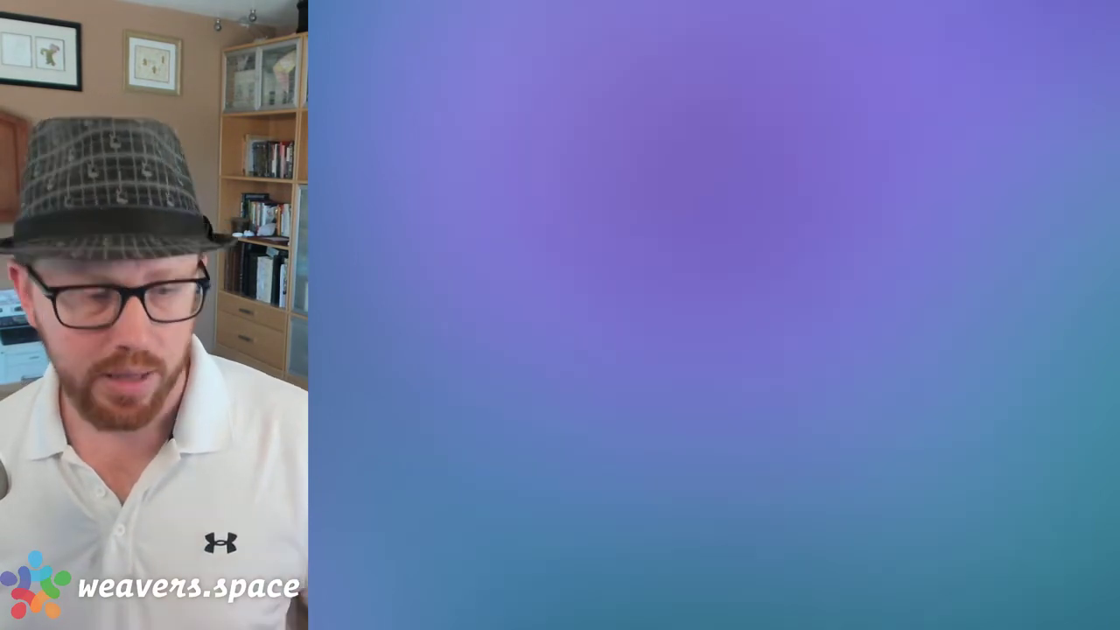
left_click(526, 626)
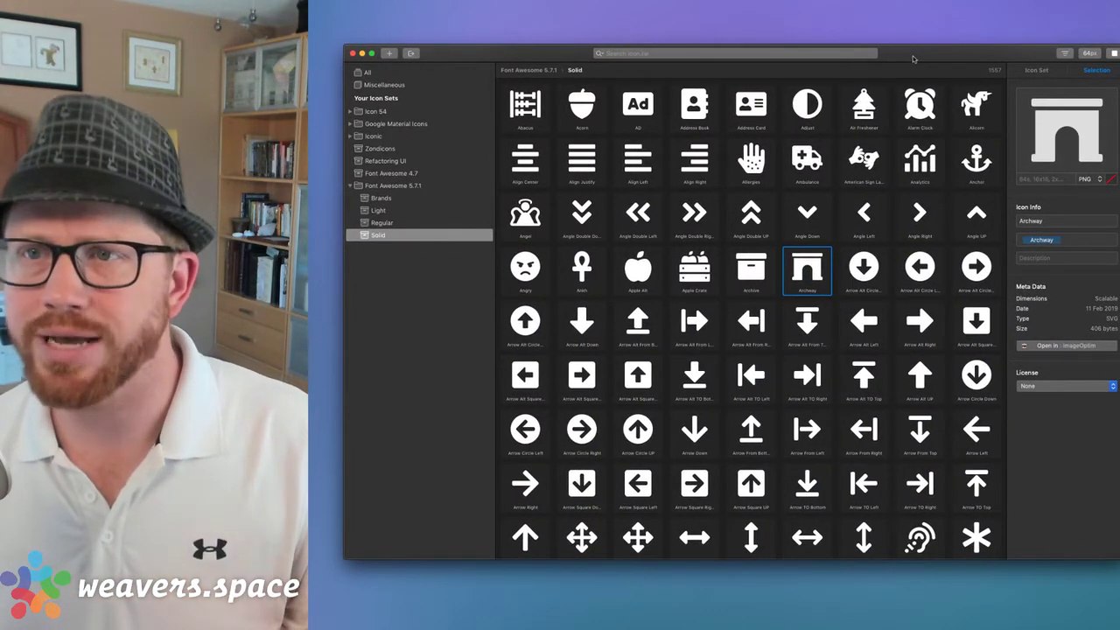
left_click_drag(913, 59, 905, 61)
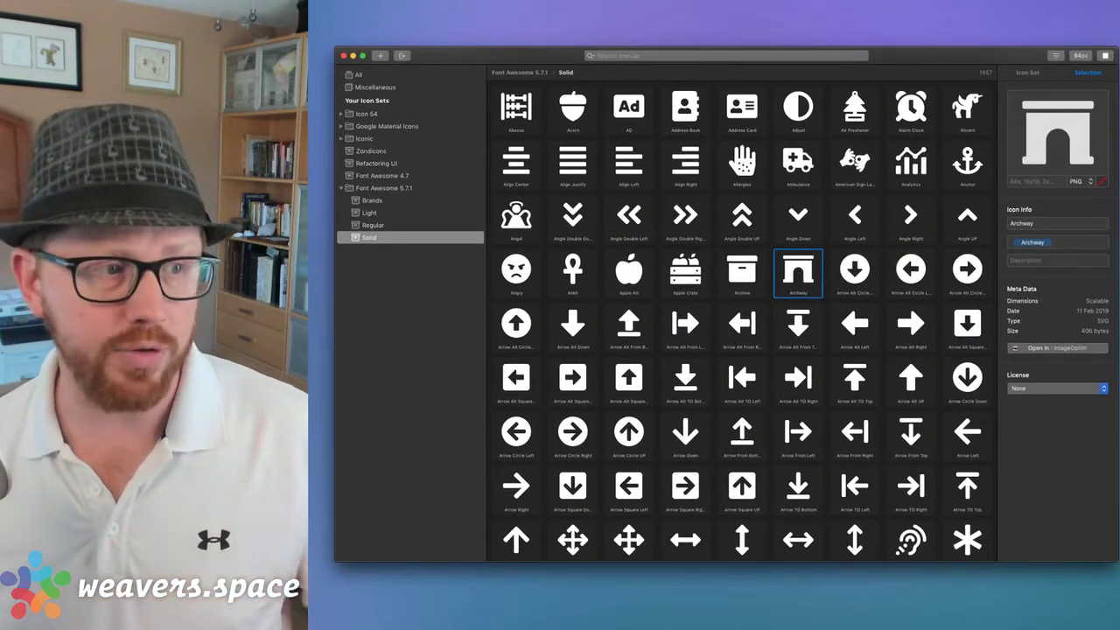
- Check the icon sets inside the Font Awesome 5.7.1 group and leave the group collapsed
left_click(341, 188)
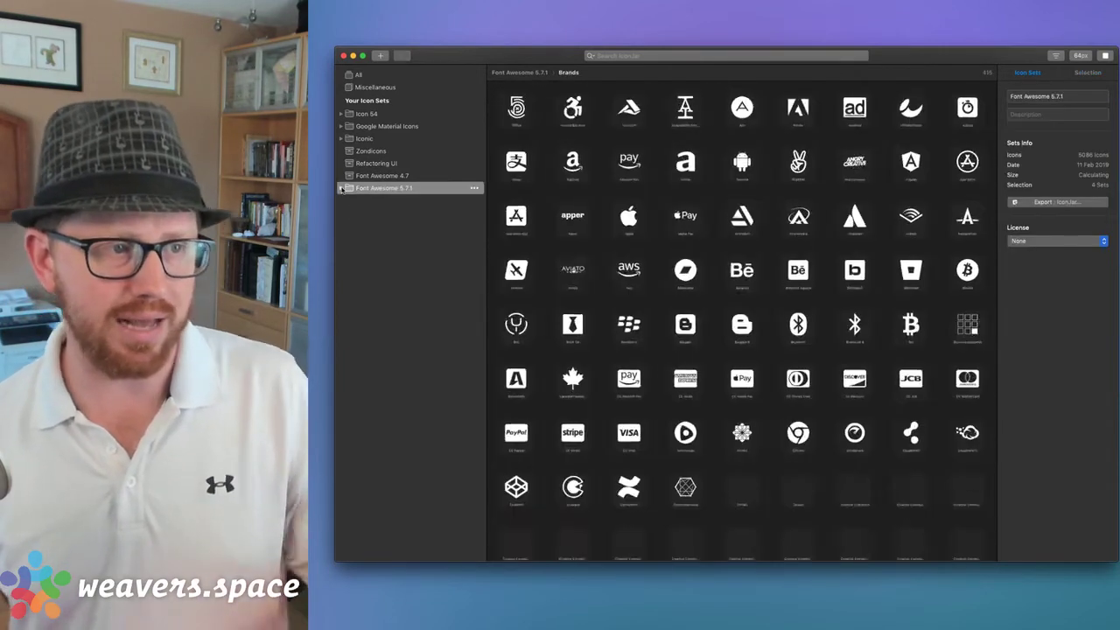
left_click(341, 188)
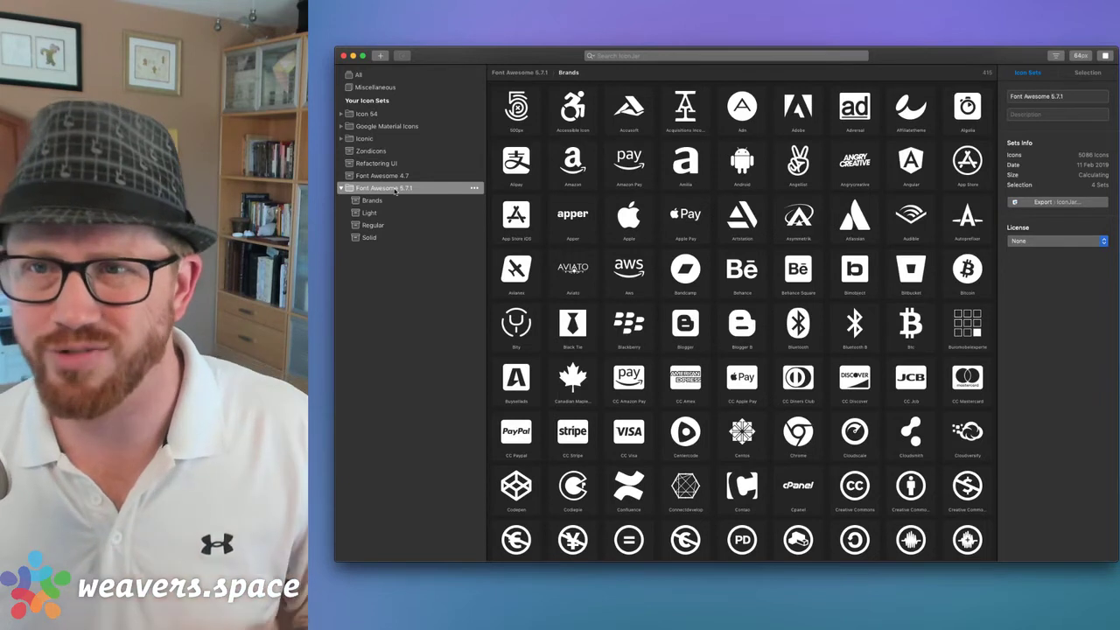
left_click(342, 188)
- Start a new icon set named Brands and browse for icons to import, checking the path of the brands folder
left_click(381, 55)
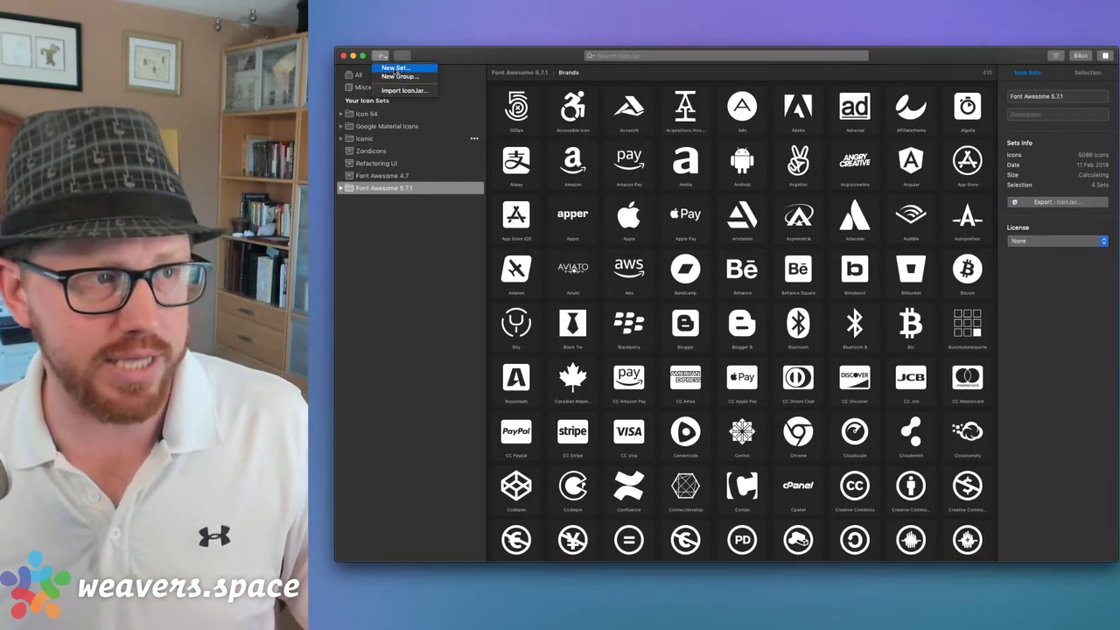
left_click(396, 68)
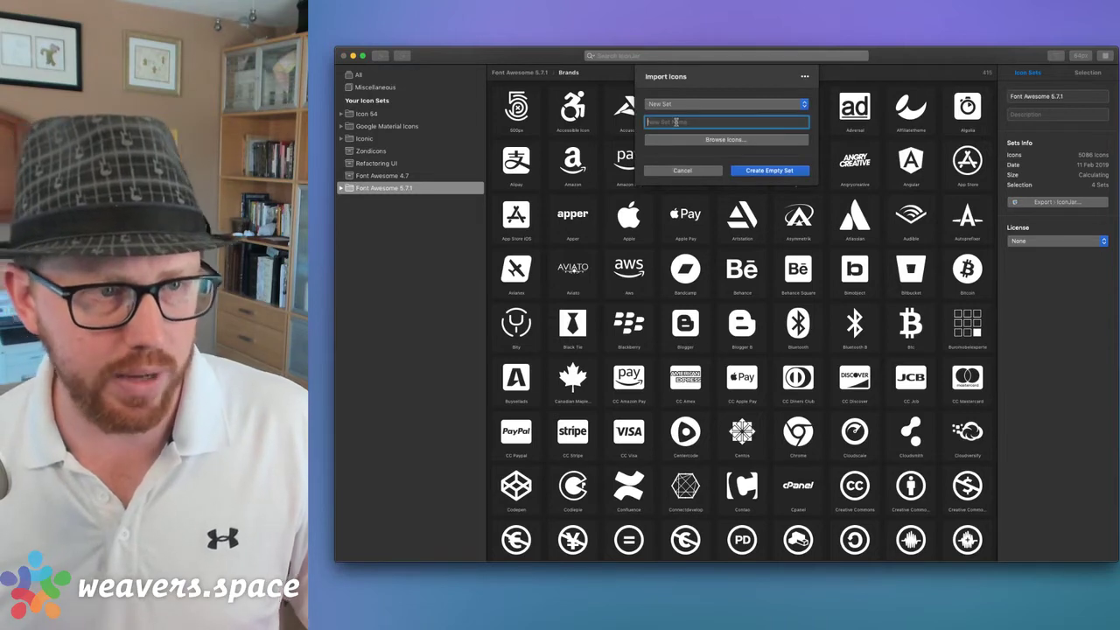
type("Brands")
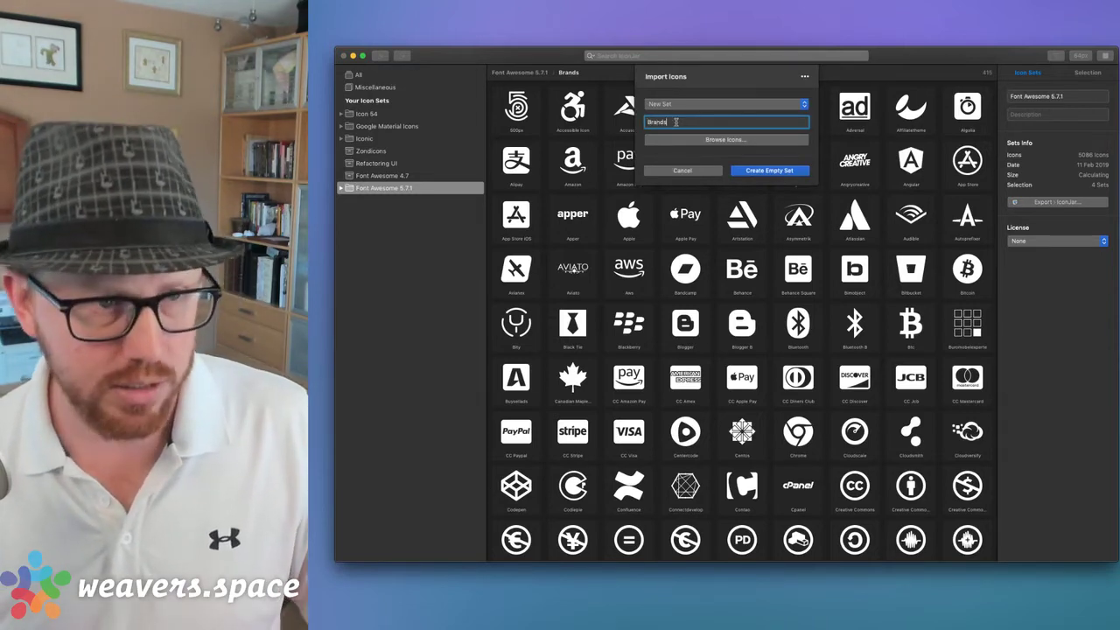
left_click(725, 141)
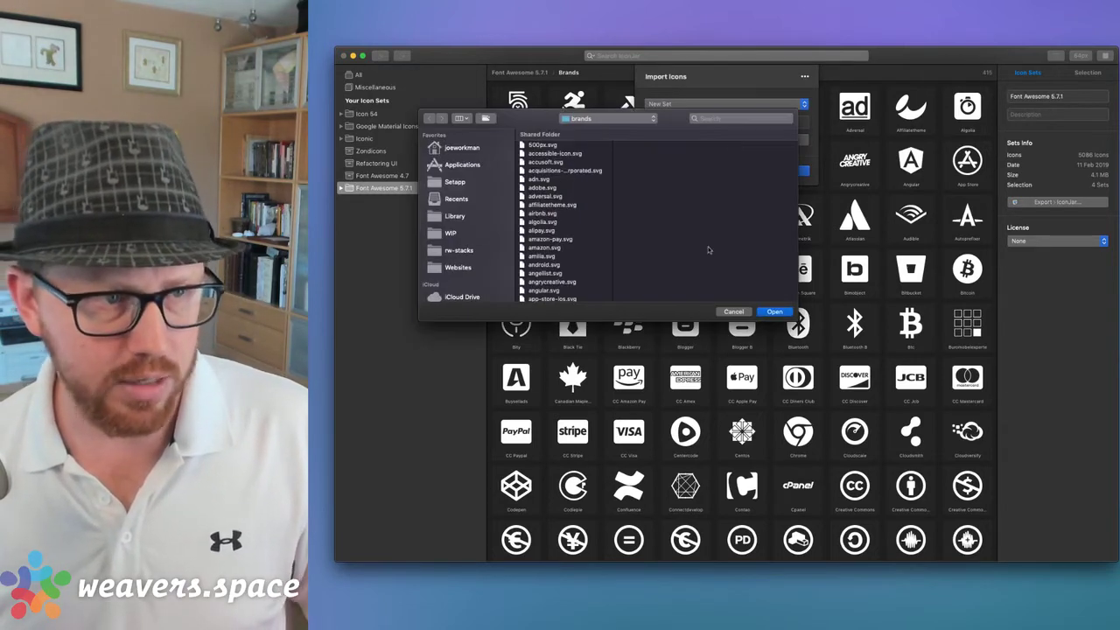
left_click(595, 118)
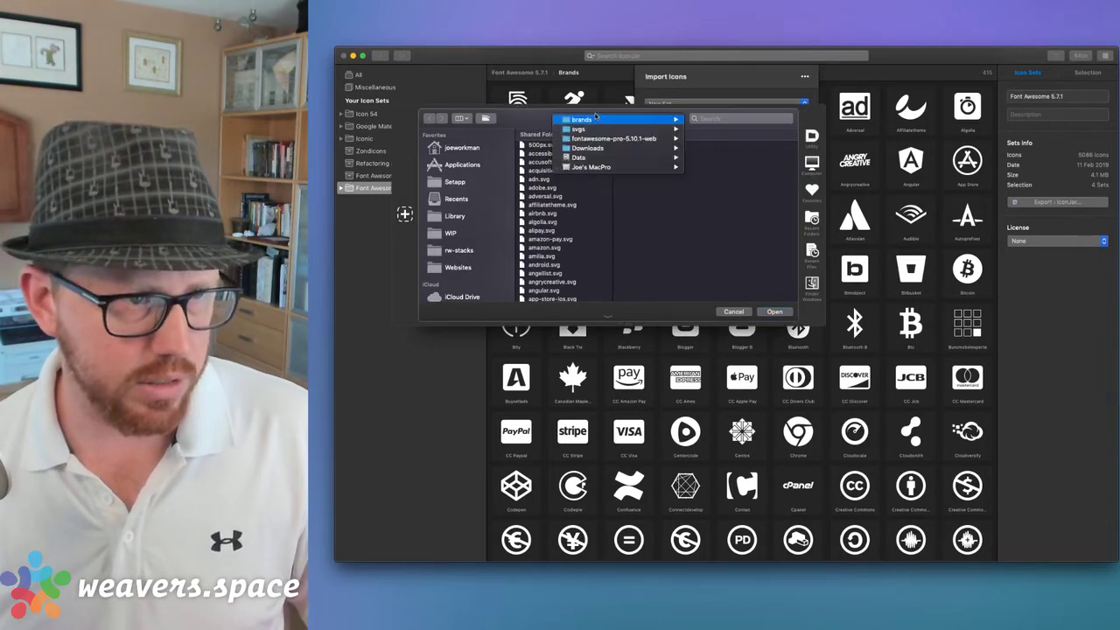
left_click(595, 118)
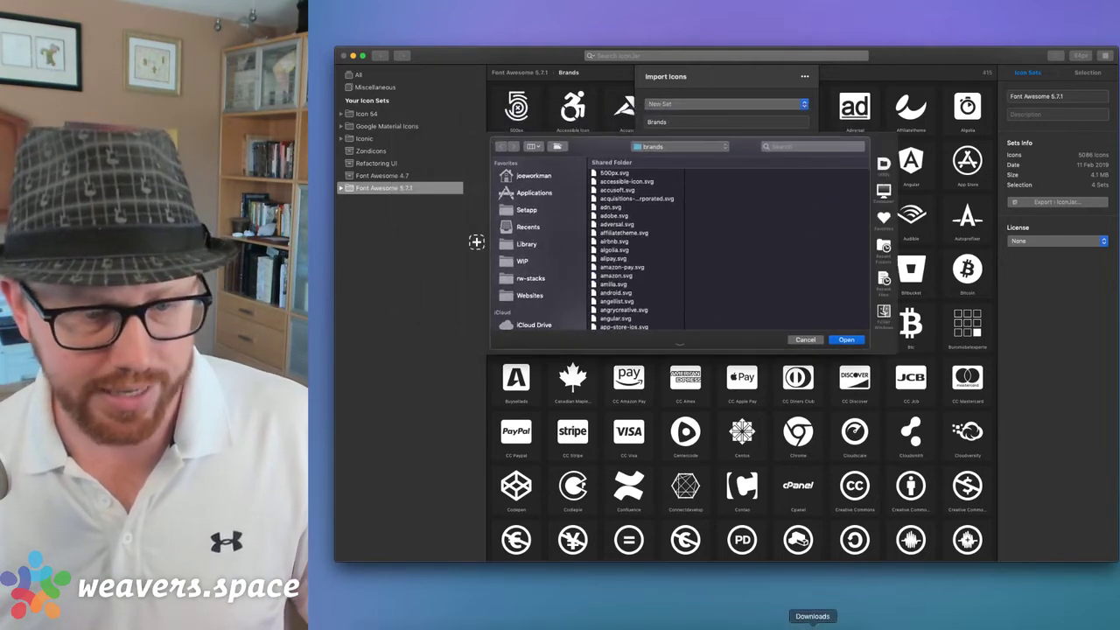
- Open the svgs folder of the Font Awesome 5.10.1 download in a Finder window and move that window aside
left_click(813, 625)
left_click(778, 543)
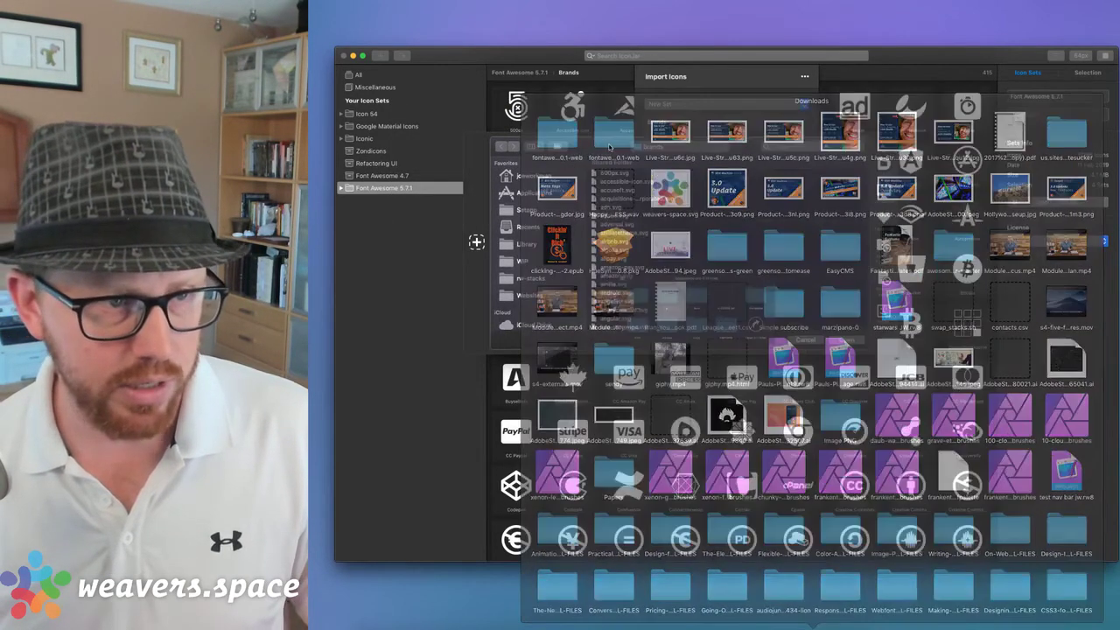
left_click(812, 582)
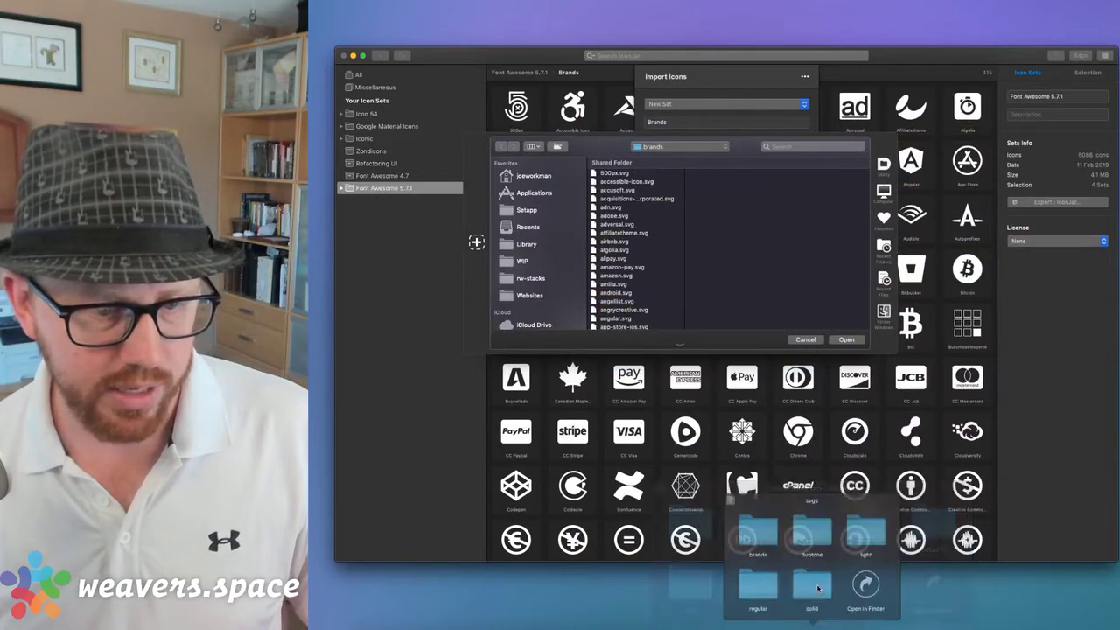
left_click(874, 582)
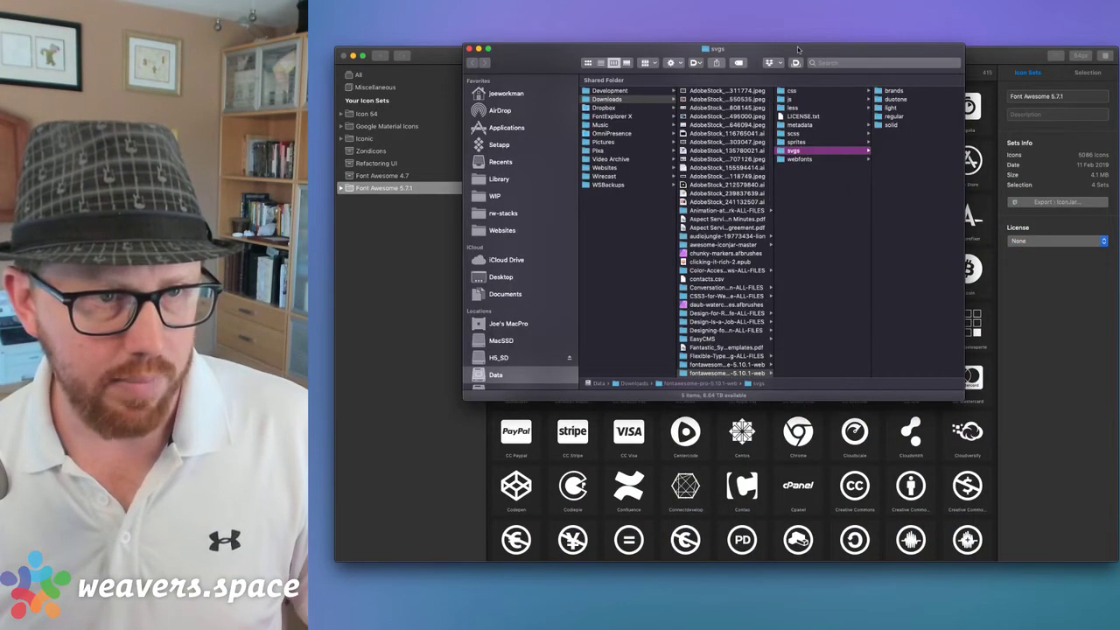
left_click_drag(812, 114, 992, 258)
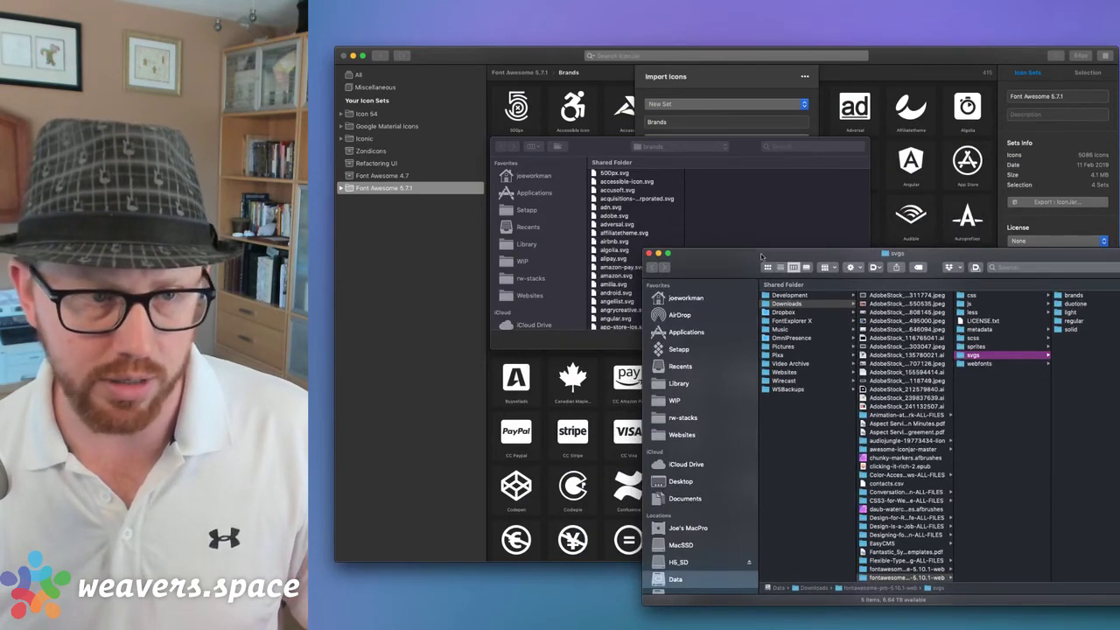
left_click_drag(875, 253, 906, 276)
- Switch back to IconJar and import the brands folder as the new Brands set
left_click(687, 175)
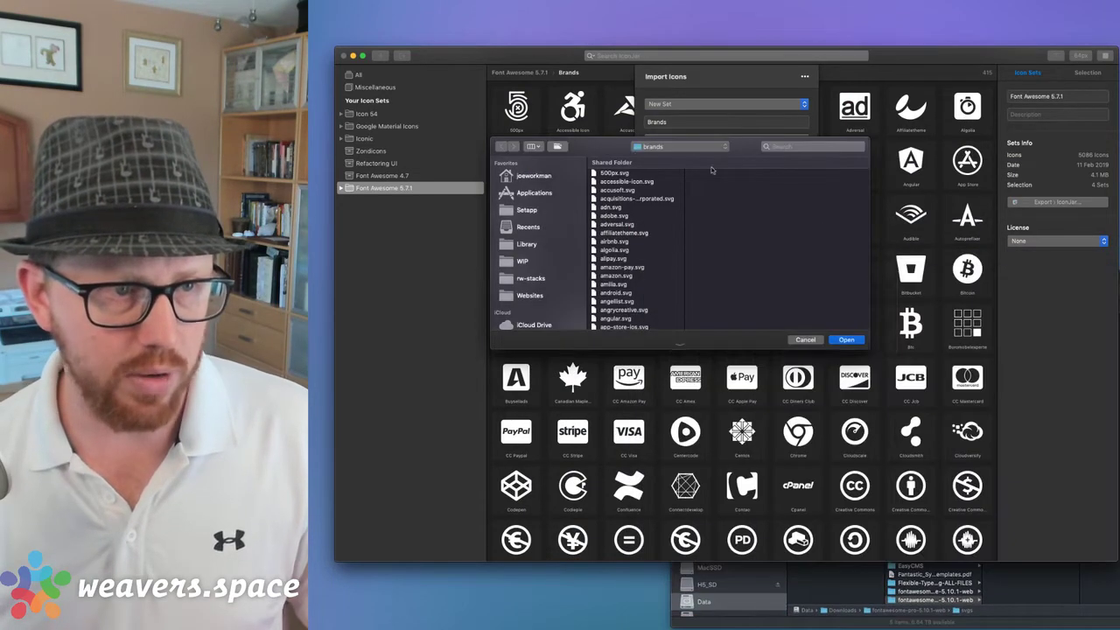
left_click(846, 340)
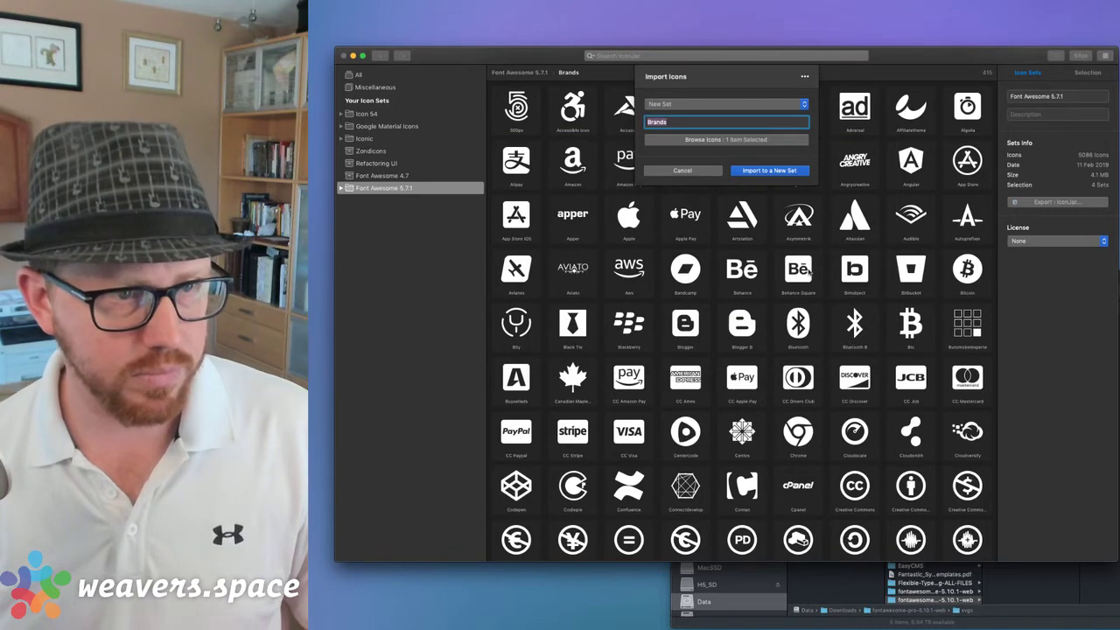
left_click(764, 171)
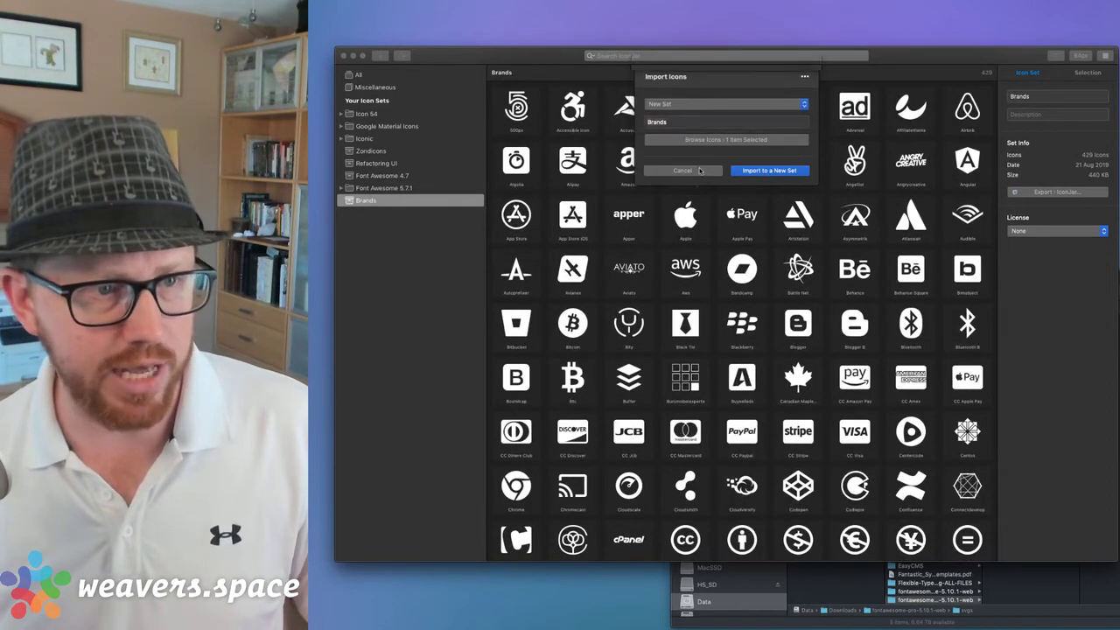
- Create a new icon set named Light and import the light folder from svgs into it
left_click(380, 55)
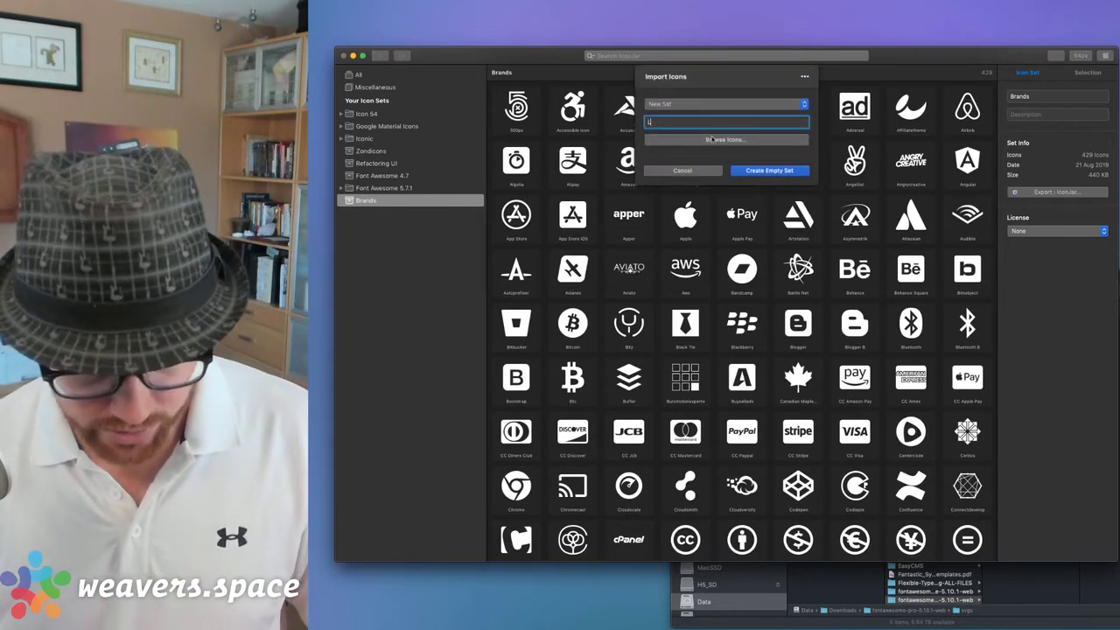
left_click(723, 142)
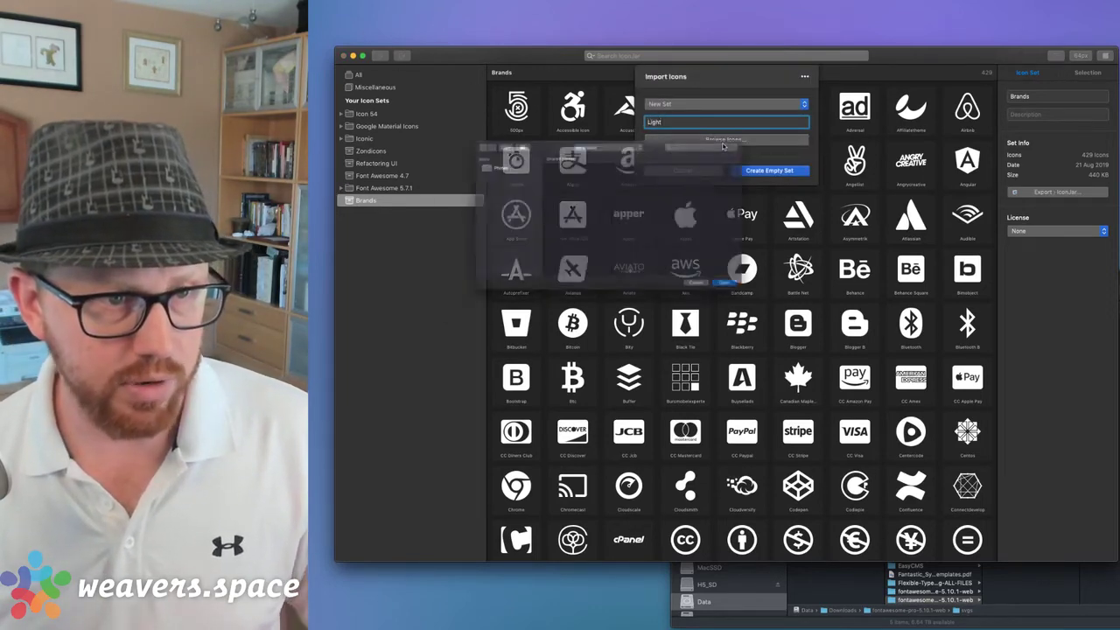
left_click(580, 119)
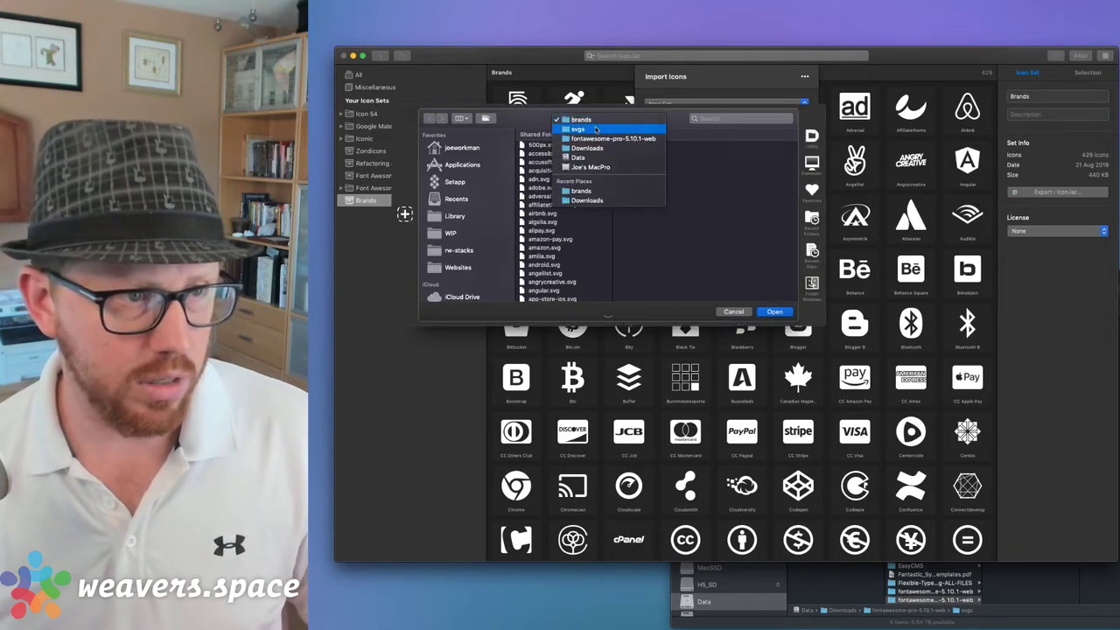
left_click(595, 129)
left_click(718, 163)
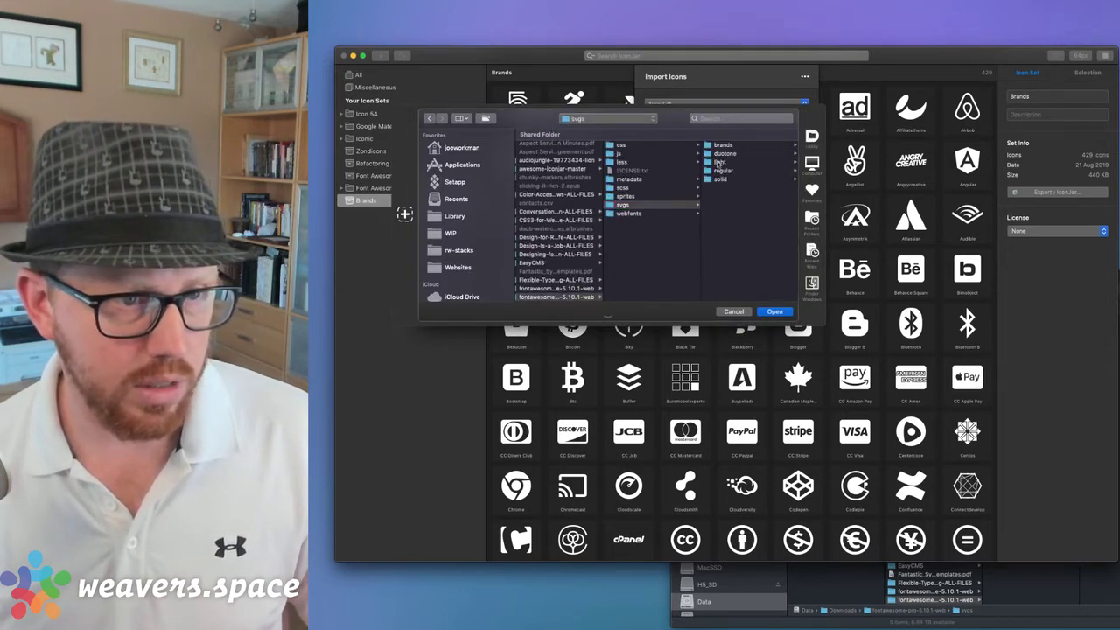
left_click(775, 312)
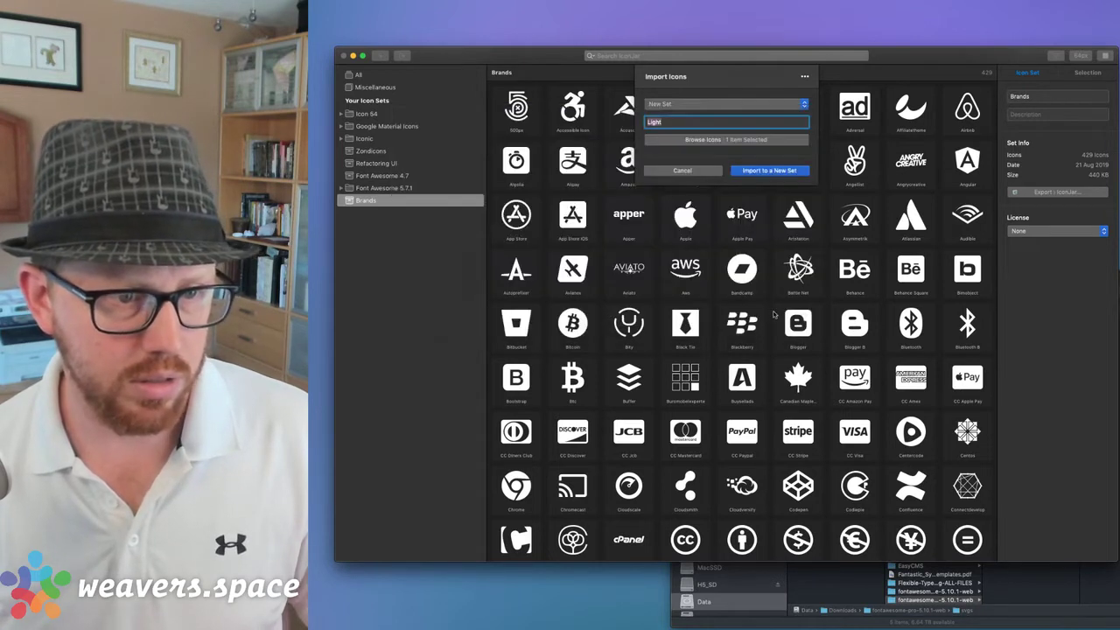
left_click(767, 173)
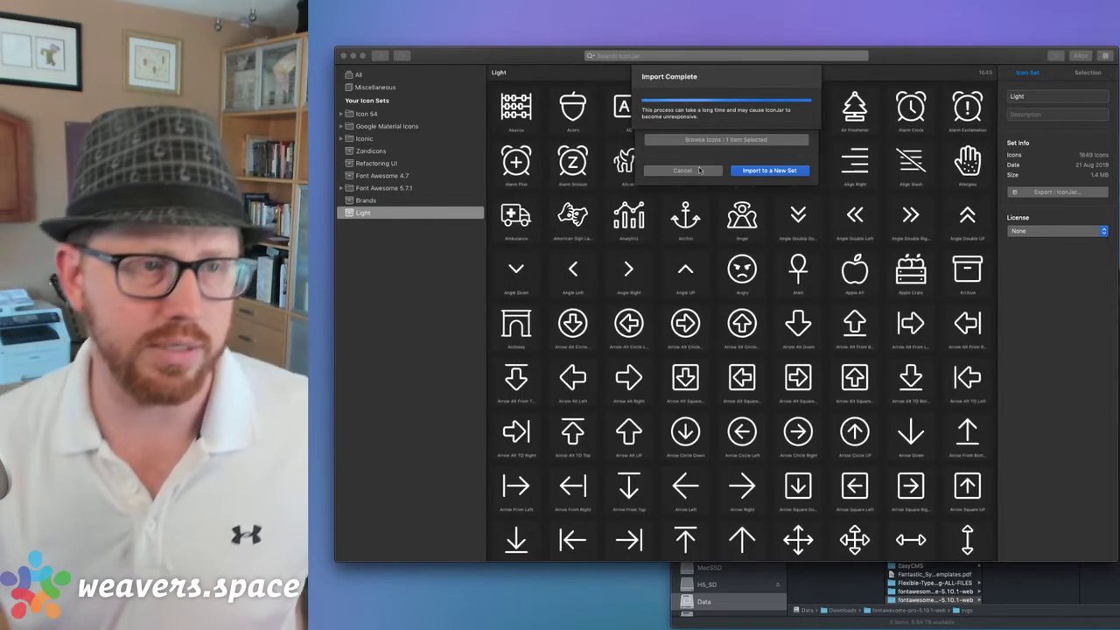
- Create a new icon set named Solid and import the solid folder from svgs into it
left_click(378, 55)
type("So")
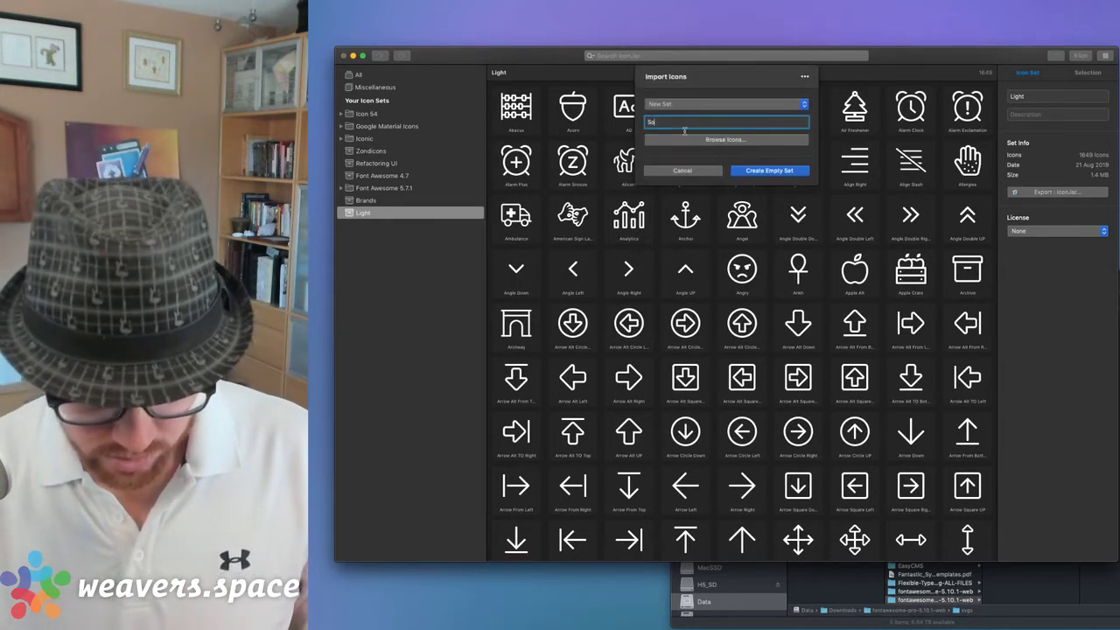
type("lid")
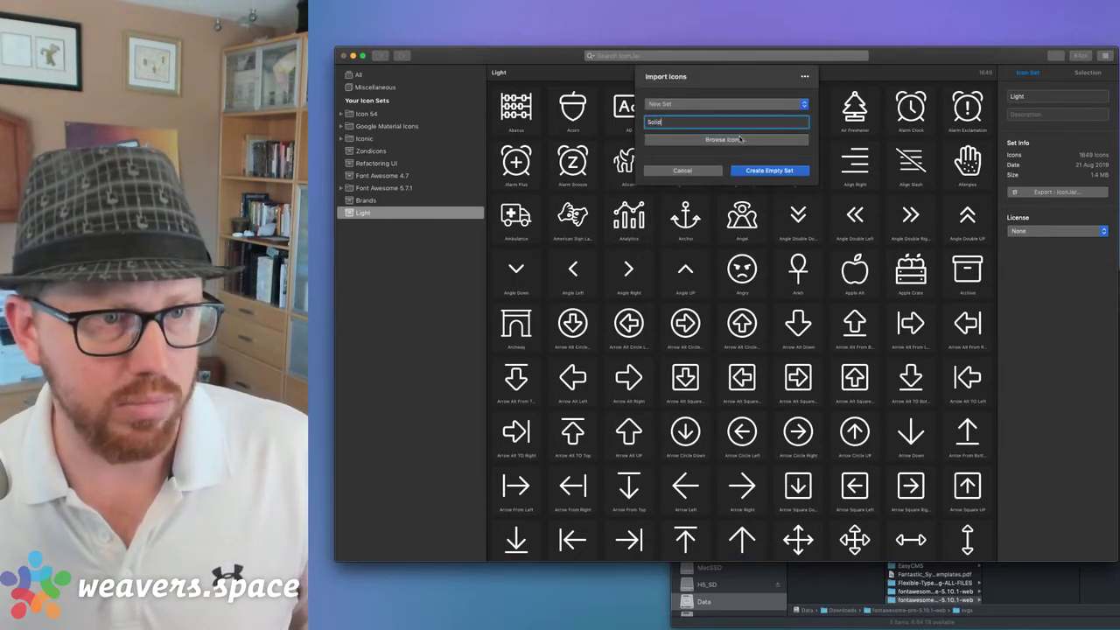
left_click(740, 139)
left_click(578, 119)
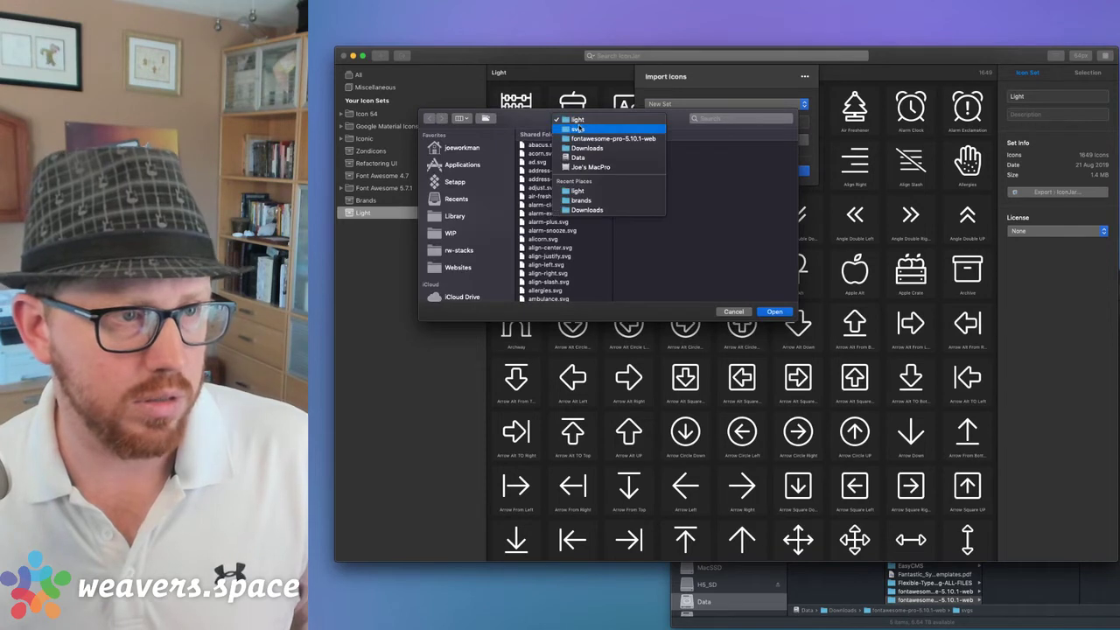
left_click(583, 129)
left_click(720, 179)
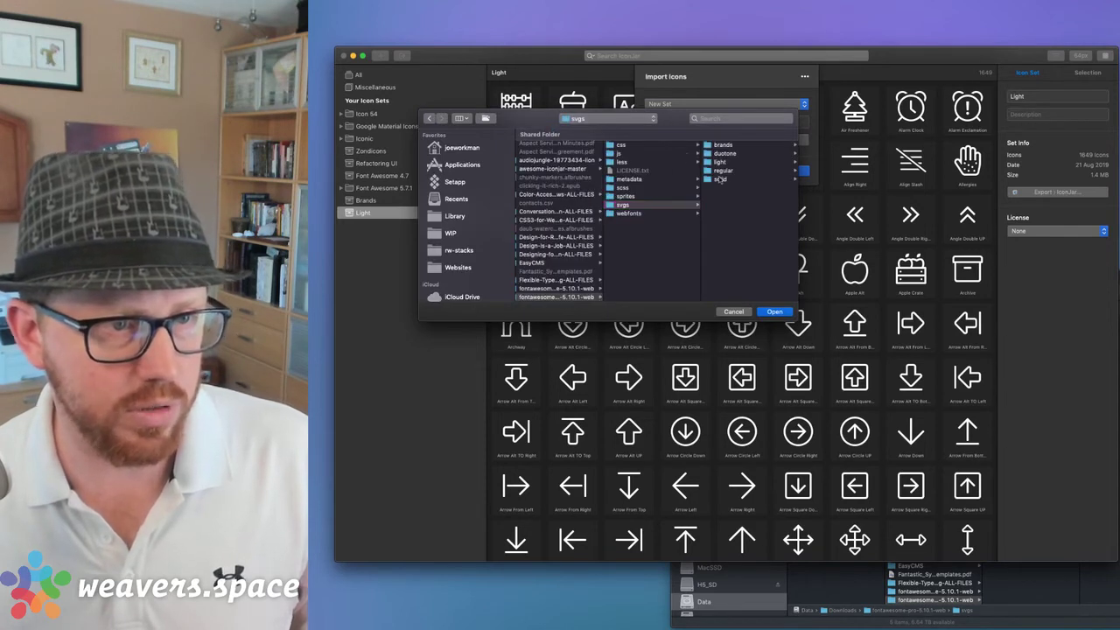
left_click(774, 311)
left_click(771, 171)
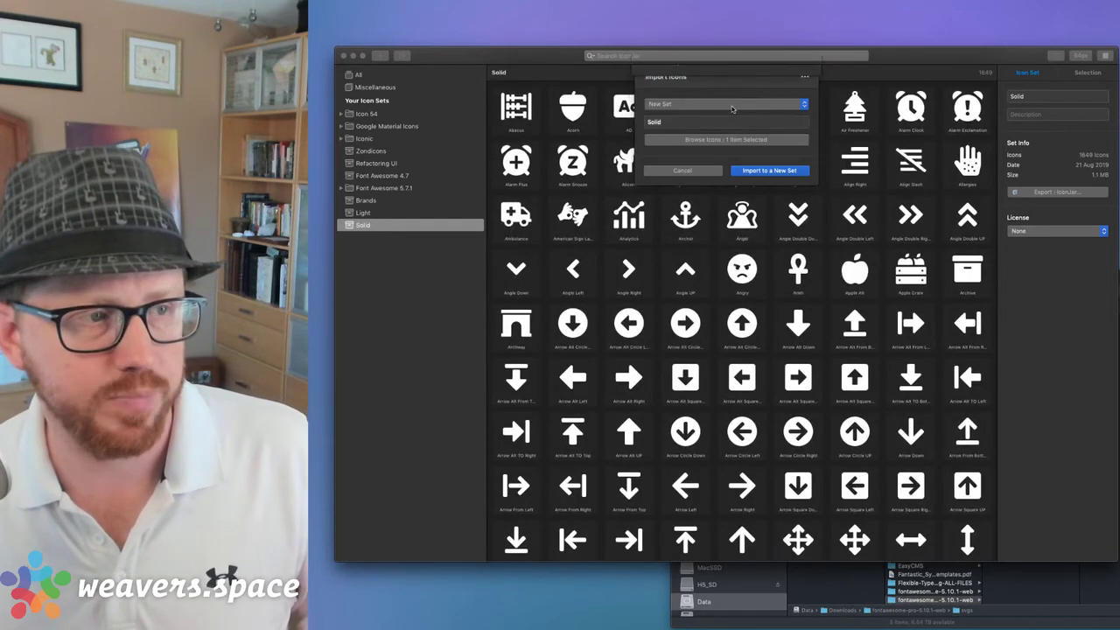
- Create a new icon set named Regular and import the regular folder from svgs into it
left_click(382, 56)
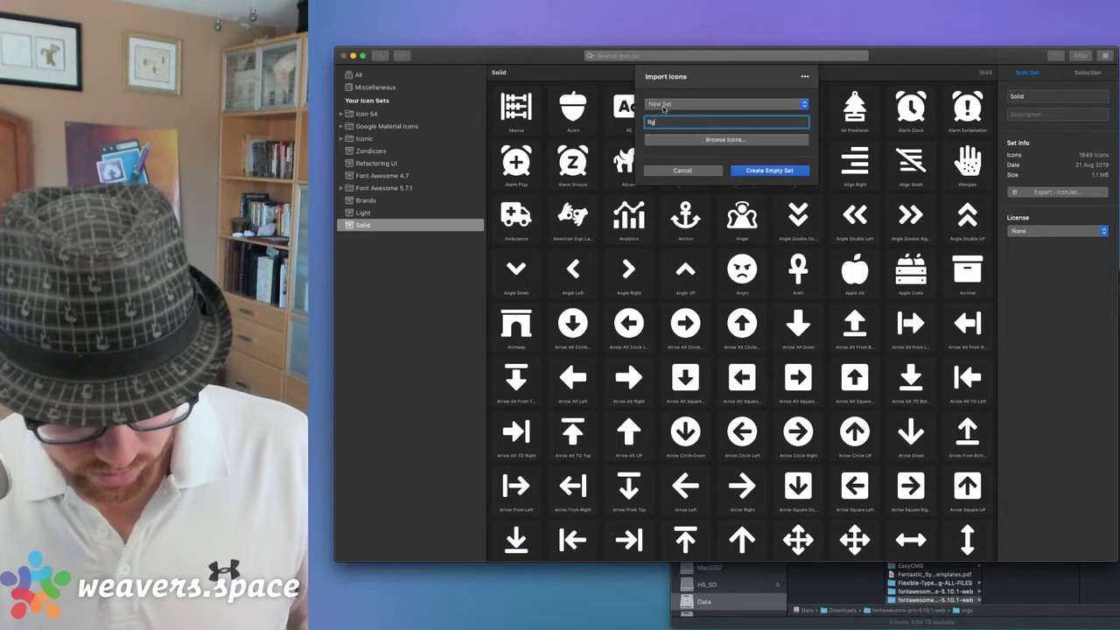
type("Regular")
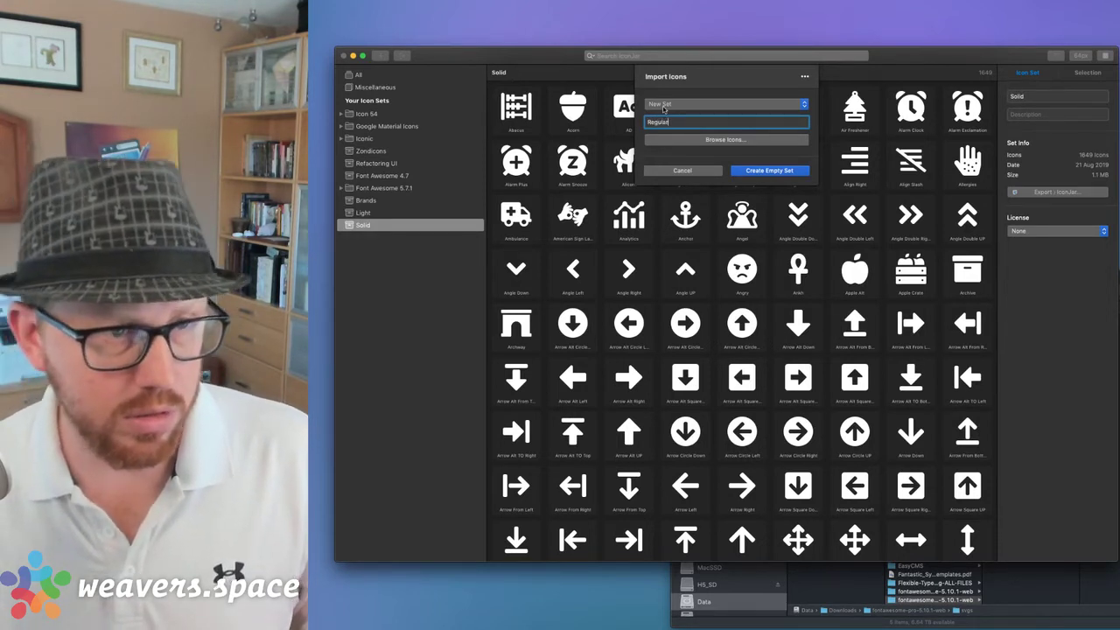
left_click(710, 140)
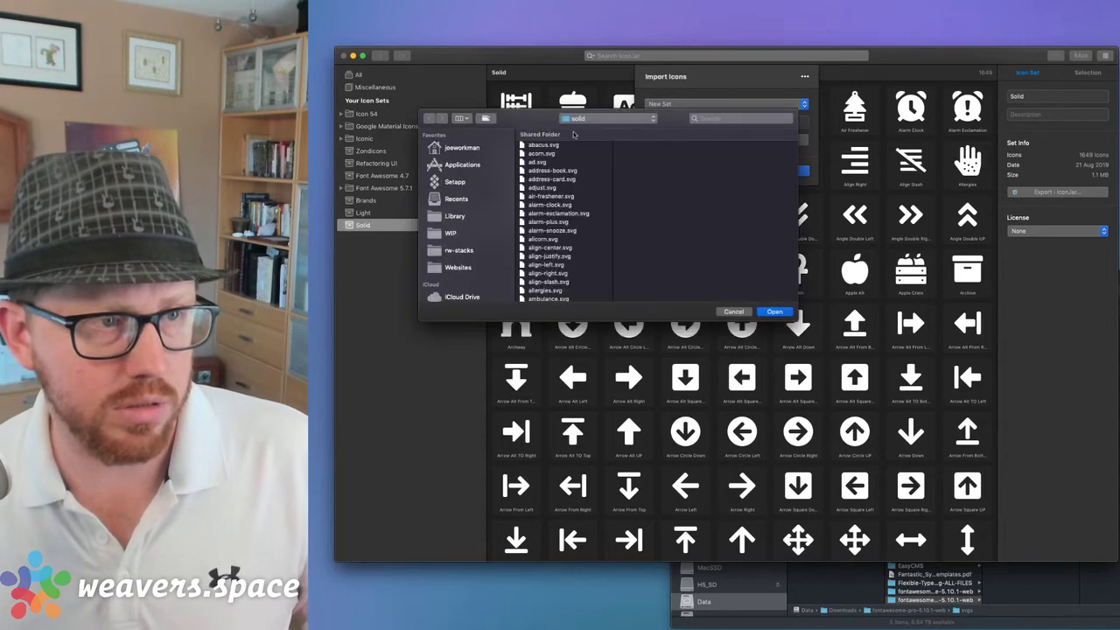
left_click(578, 118)
left_click(584, 129)
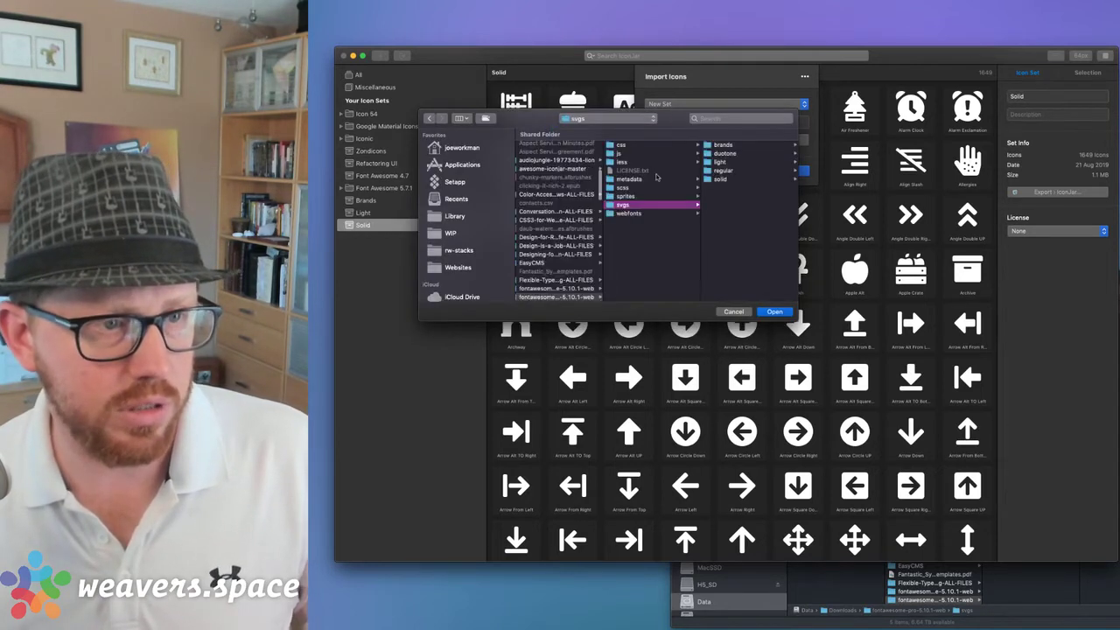
left_click(722, 169)
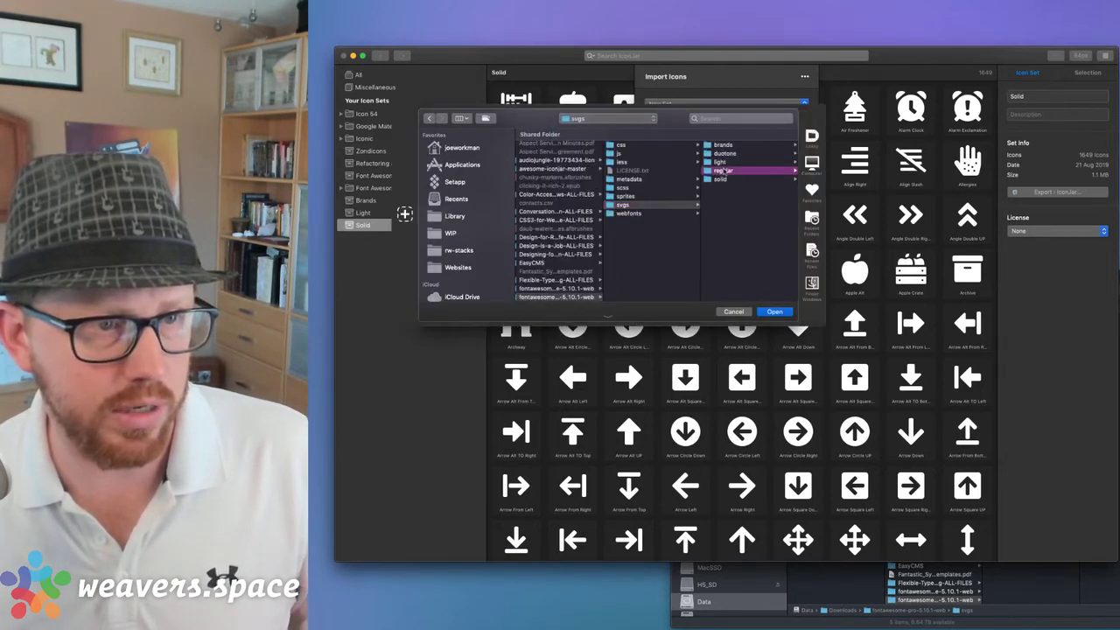
key("Return")
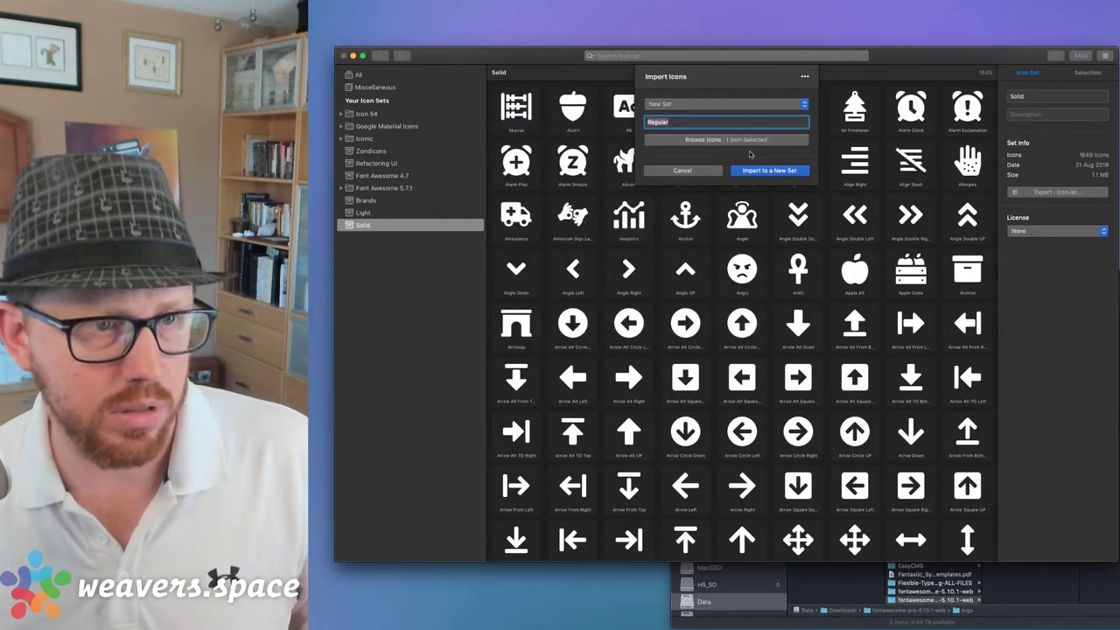
left_click(762, 171)
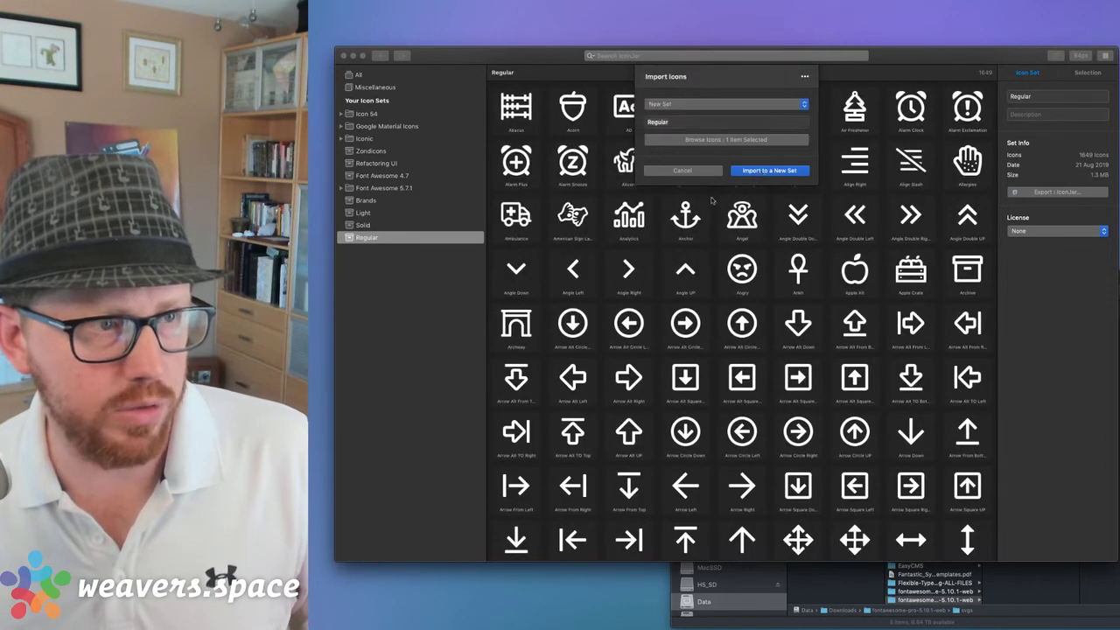
- Create a new icon set named Duotone and import the duotone folder from svgs into it
left_click(382, 56)
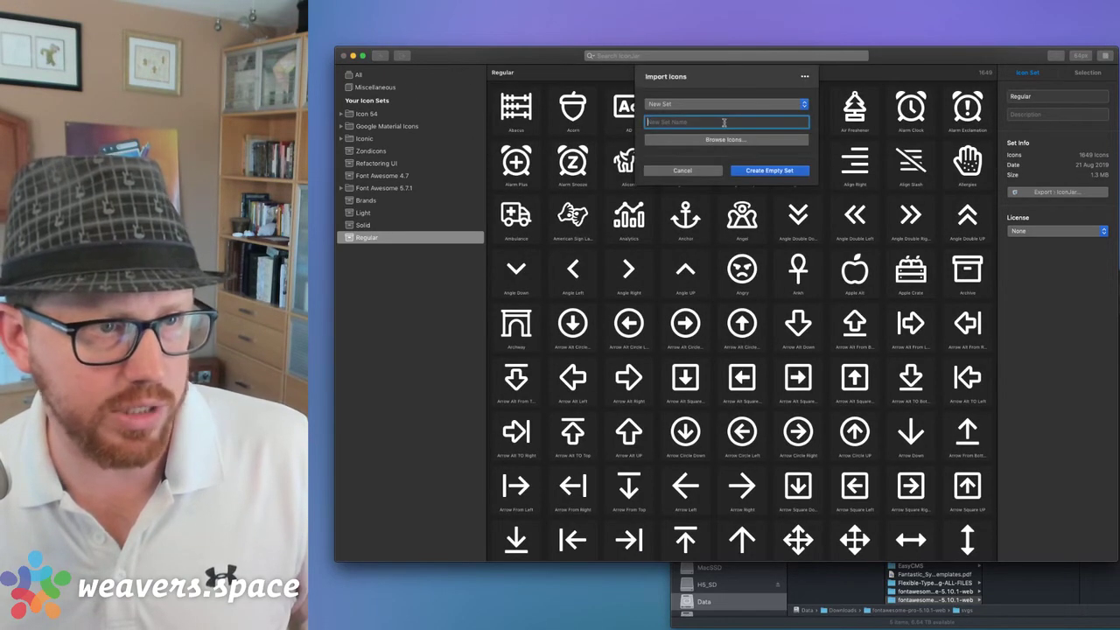
type("Duo")
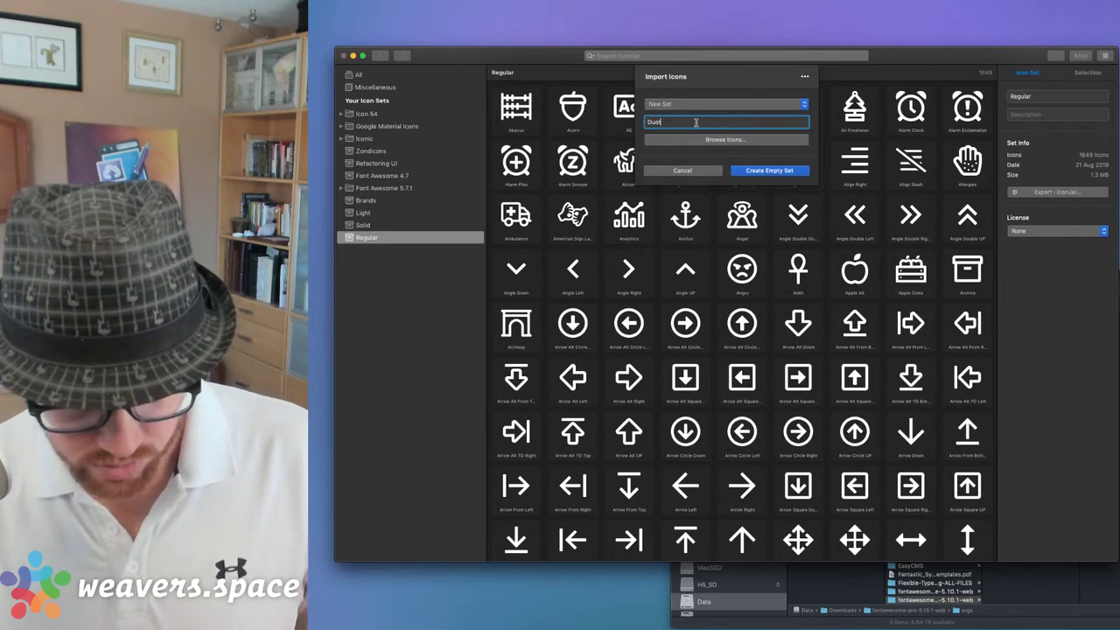
type("tone")
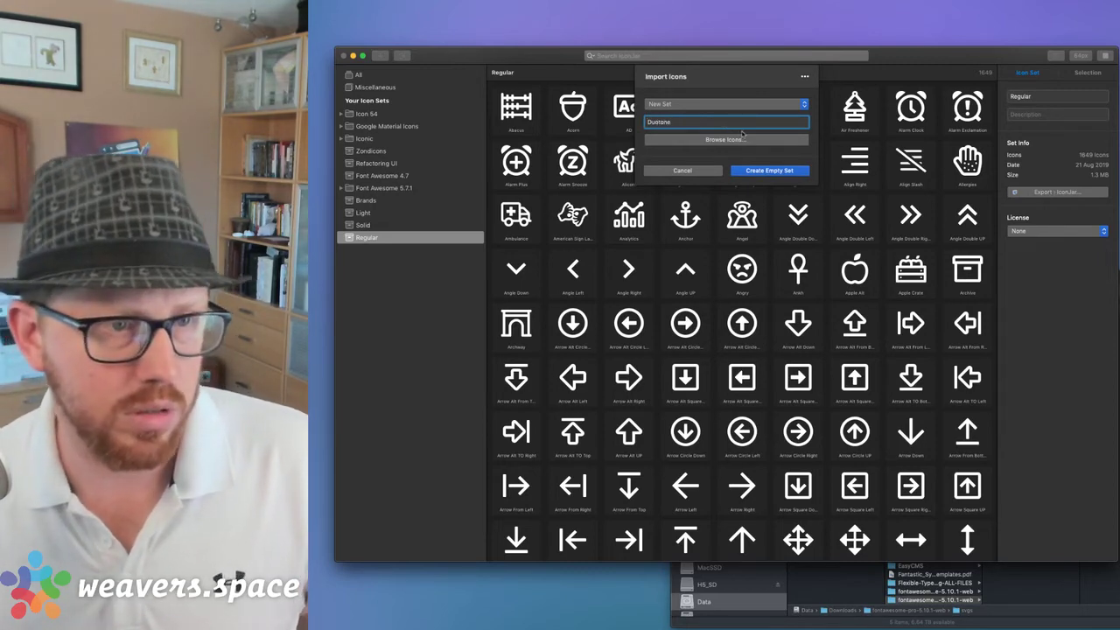
left_click(728, 139)
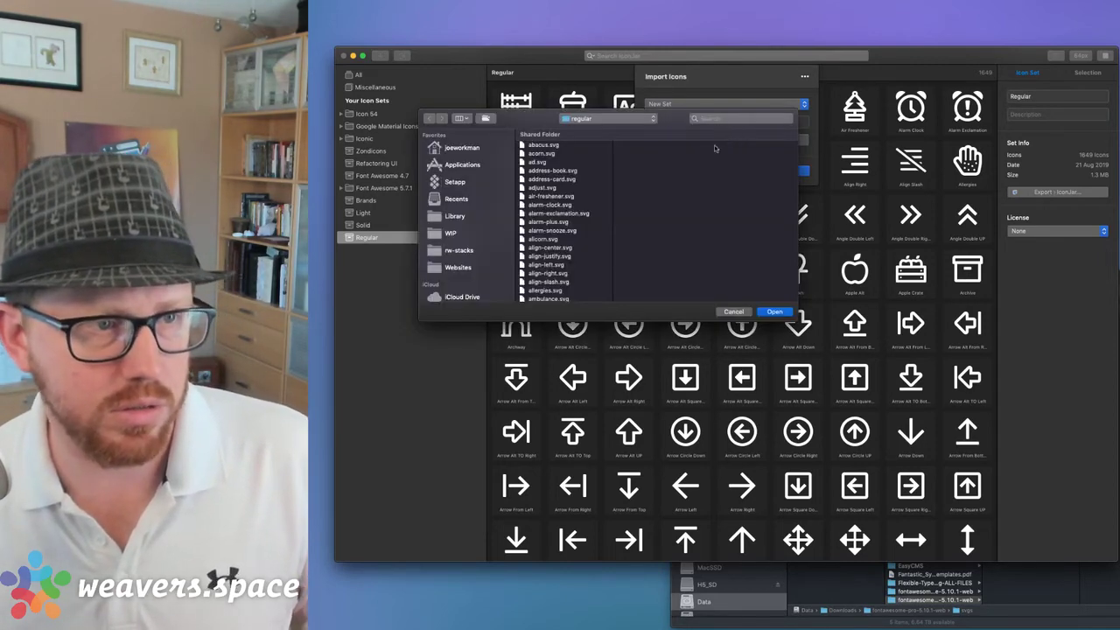
left_click(573, 119)
left_click(574, 130)
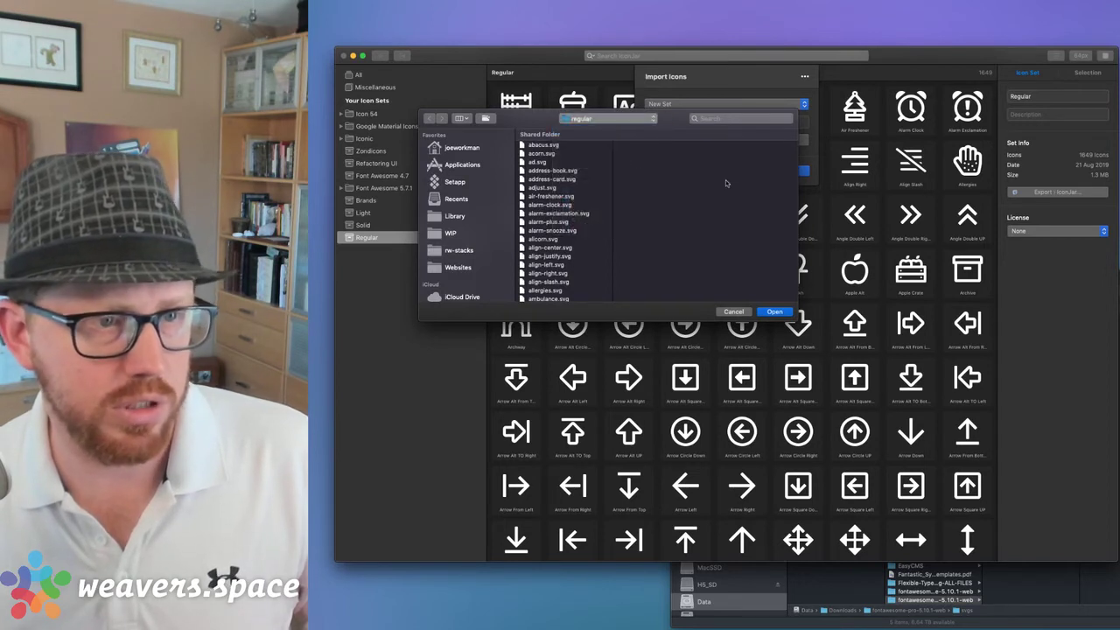
left_click(725, 153)
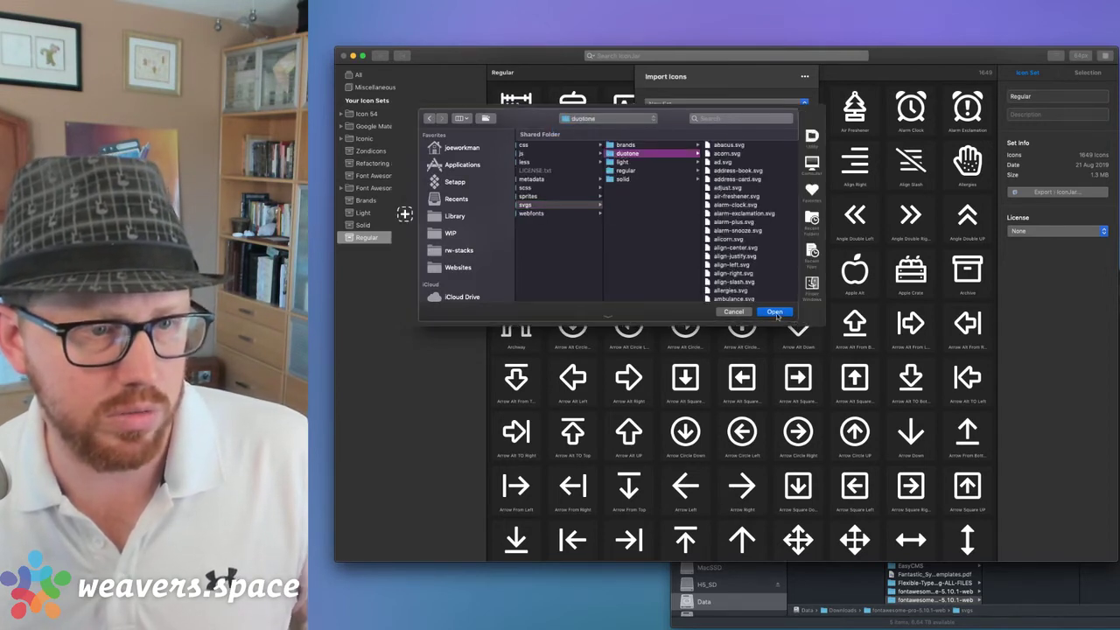
left_click(774, 312)
left_click(768, 170)
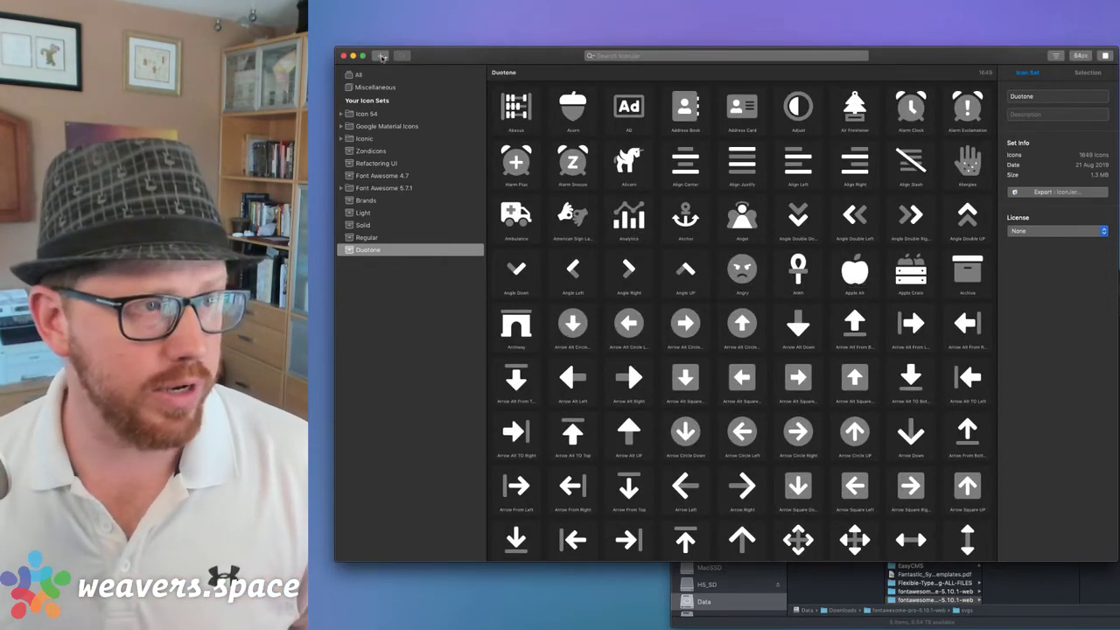
left_click(381, 56)
left_click(672, 106)
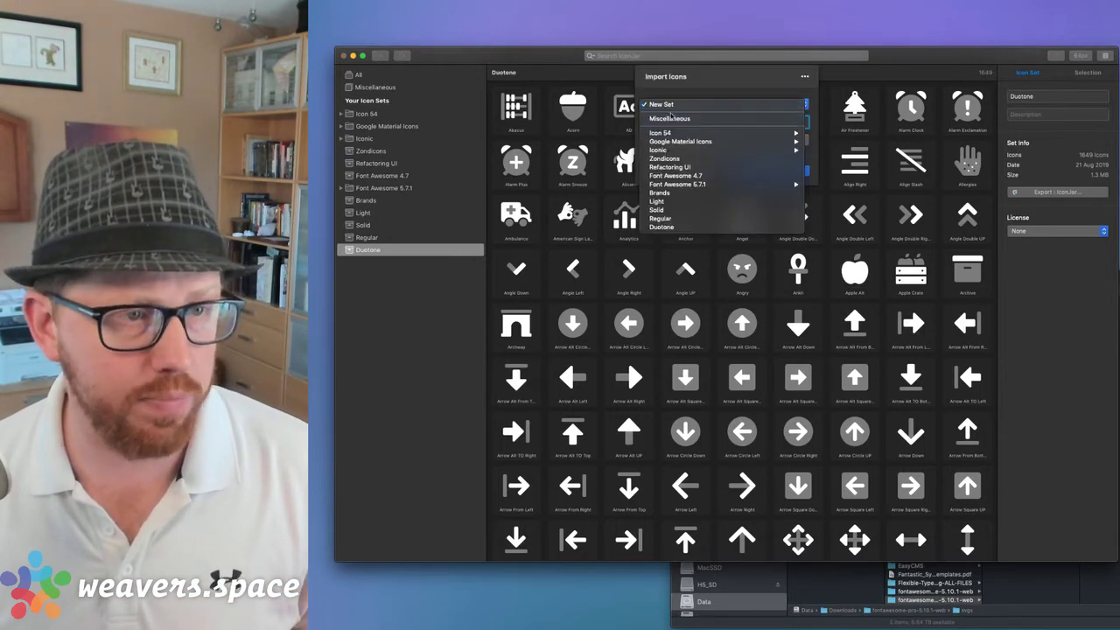
key("Escape")
key("Escape")
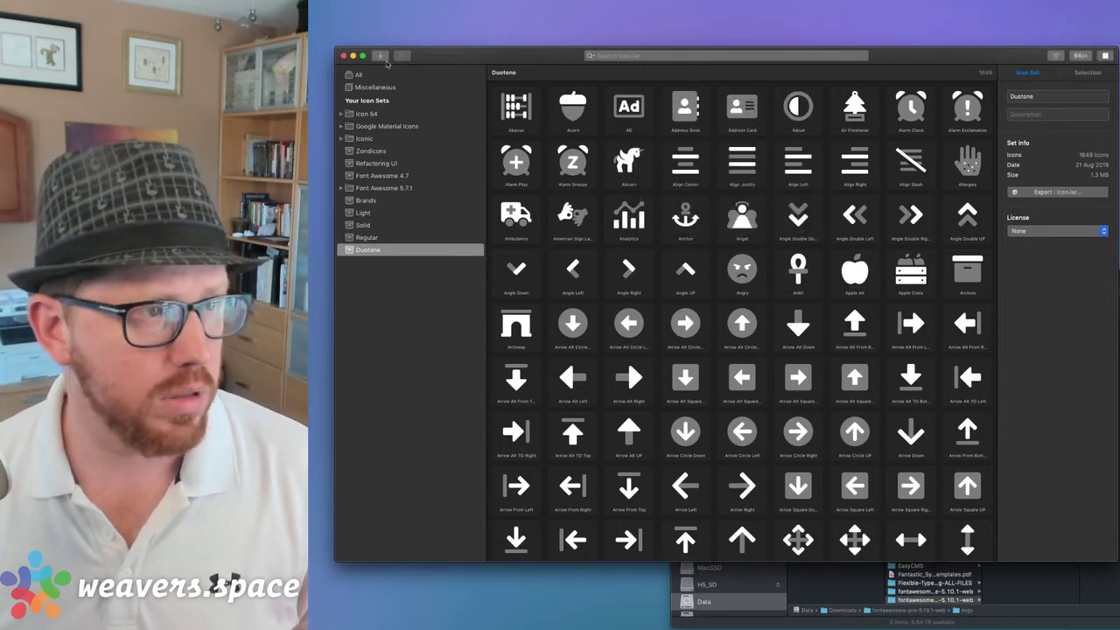
- Create a group named Font Awesome 5.10.1 and move the Brands, Light, Solid, Regular and Duotone sets into it
left_click(386, 59)
left_click(399, 77)
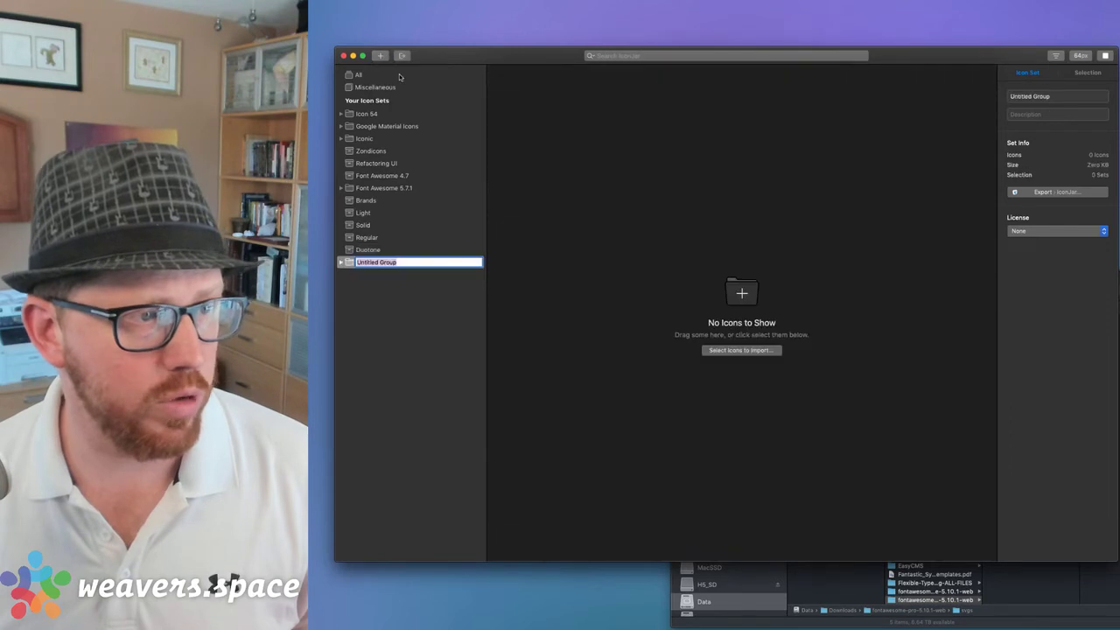
type("Font Awesome 5.10.1")
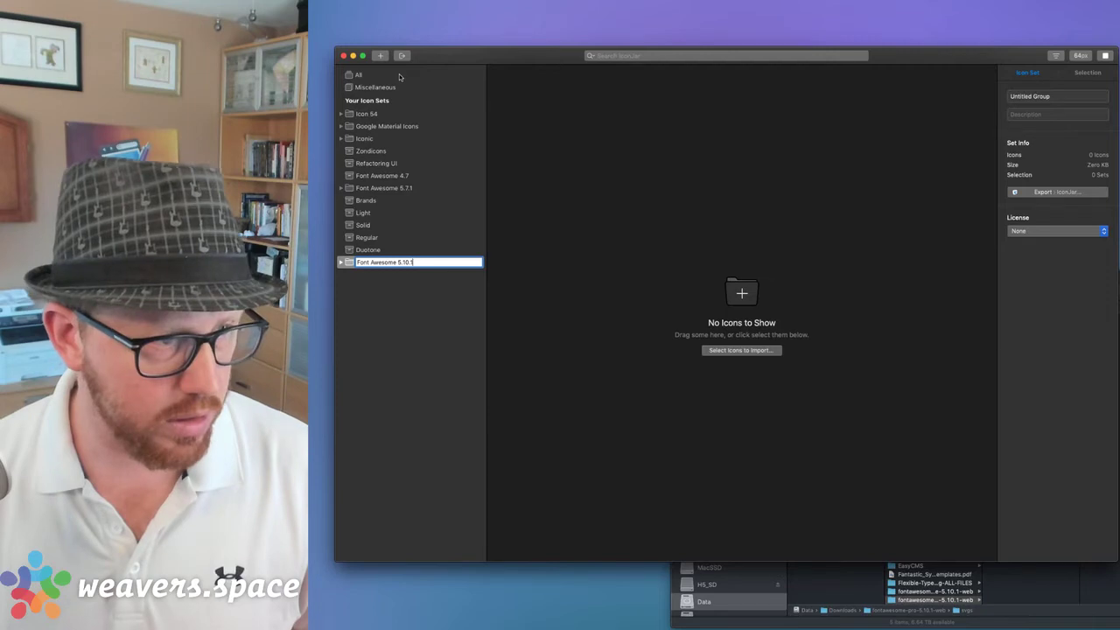
key("Return")
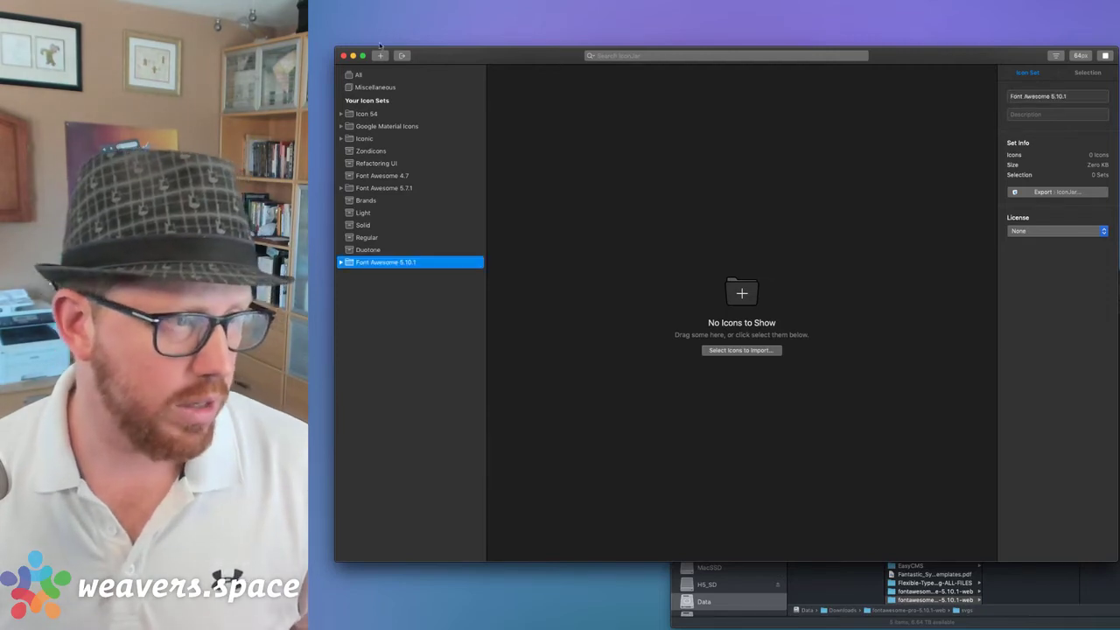
left_click_drag(367, 199, 353, 261)
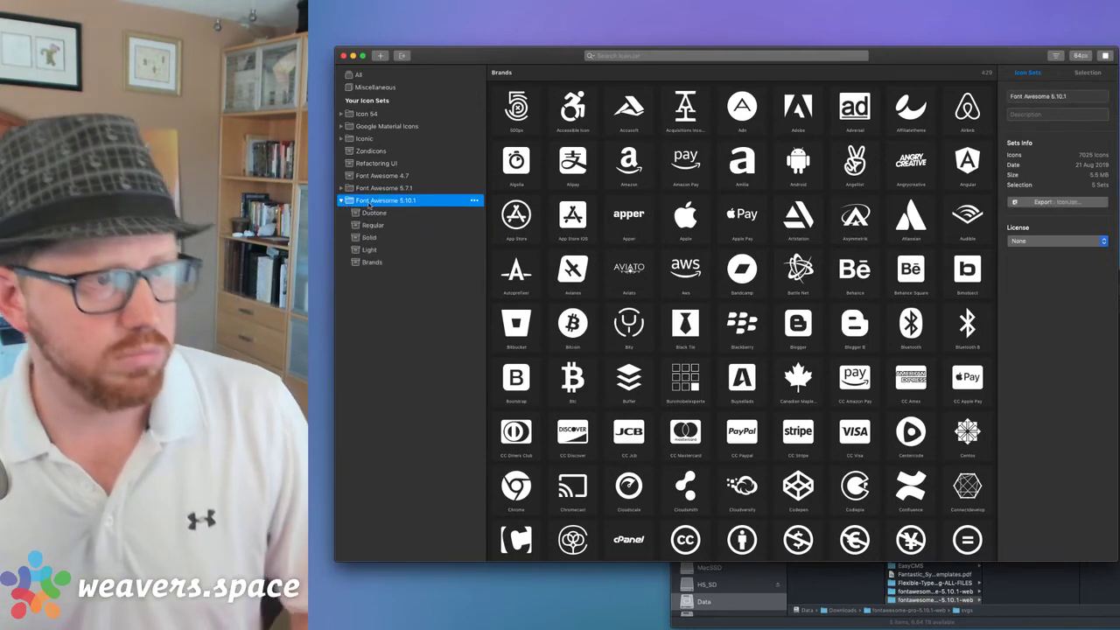
- Compare the Font Awesome 5.7.1 and 5.10.1 groups and examine the icons in each 5.10.1 style set
left_click(401, 189)
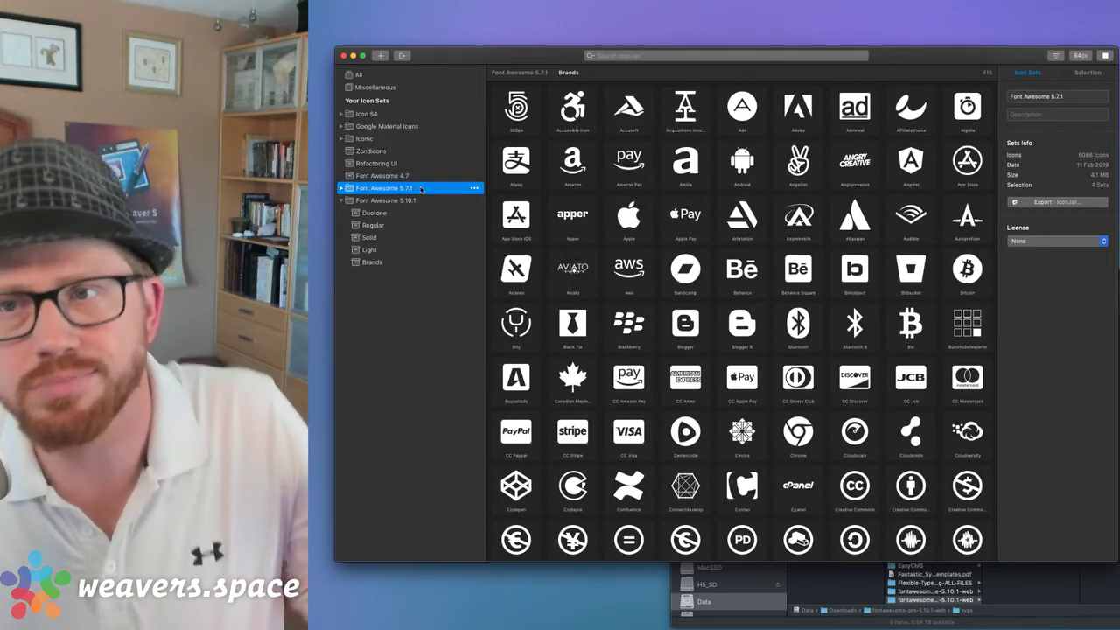
left_click(409, 200)
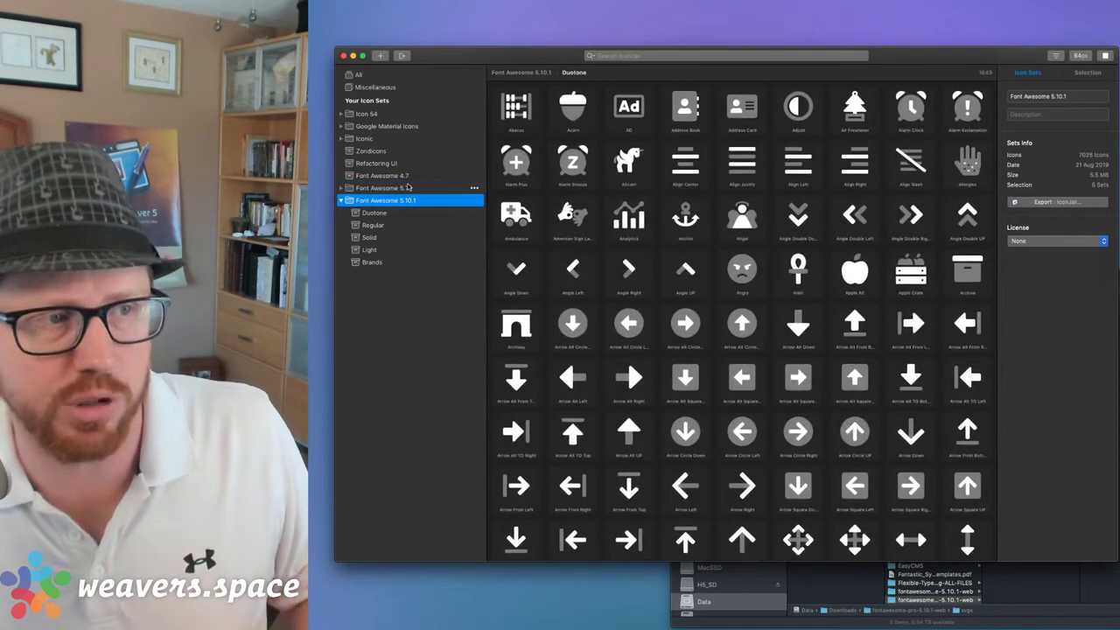
left_click(401, 188)
left_click(407, 200)
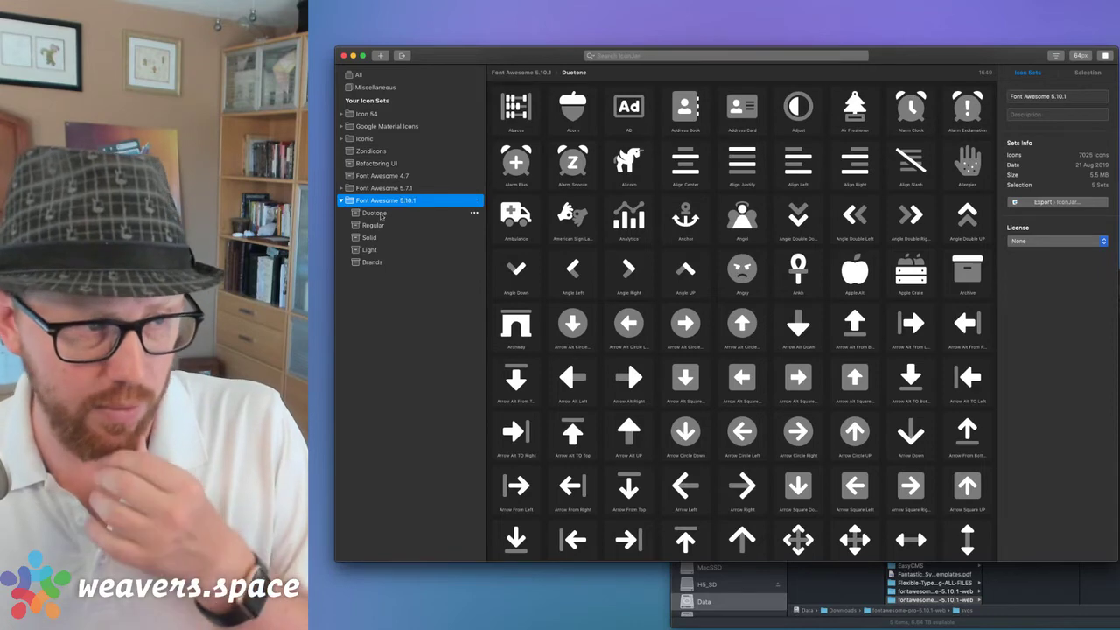
left_click(376, 214)
left_click(381, 226)
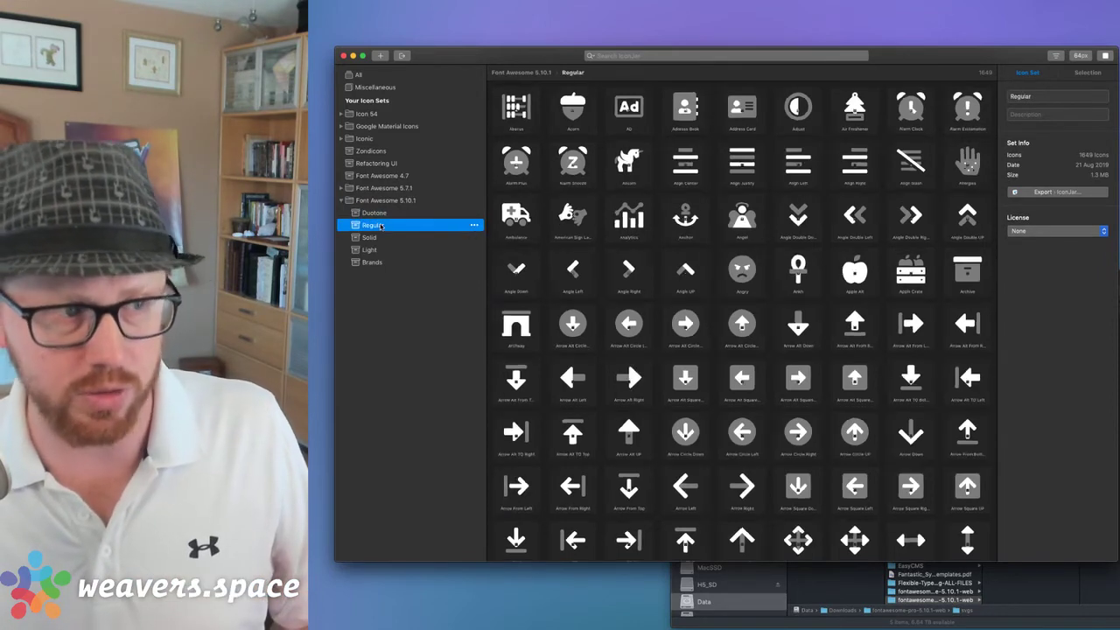
left_click(373, 238)
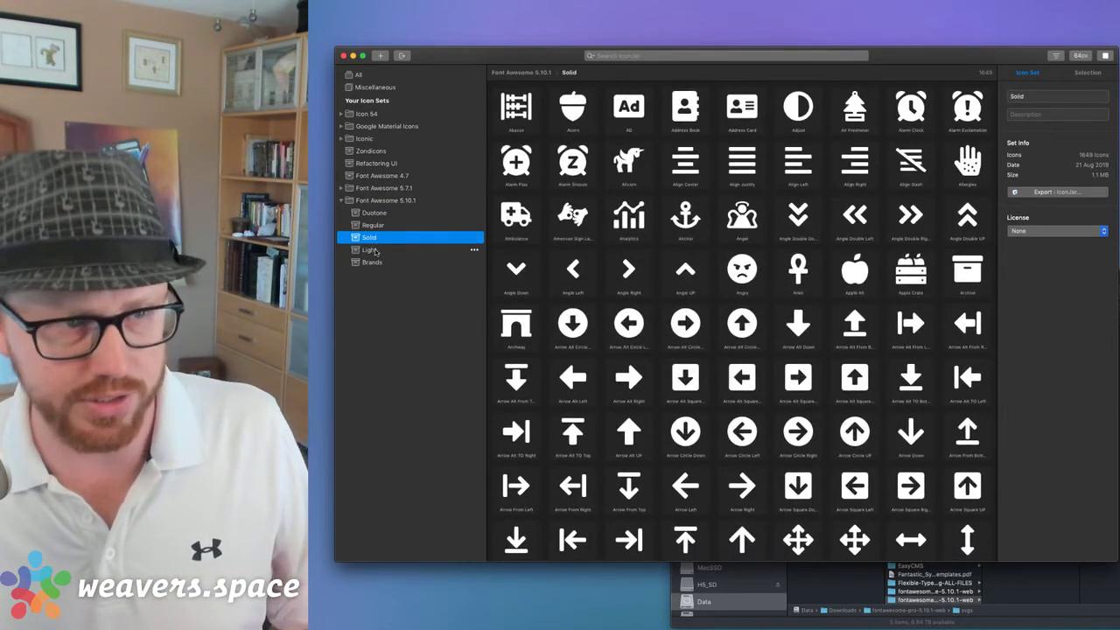
left_click(372, 250)
left_click(378, 264)
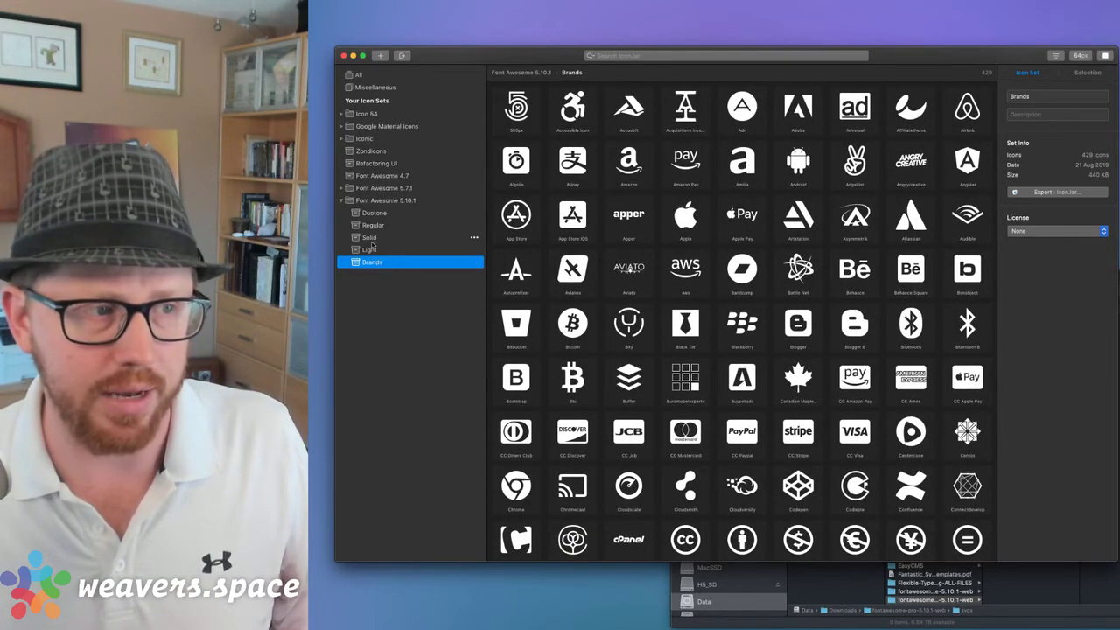
left_click(372, 239)
left_click(371, 201)
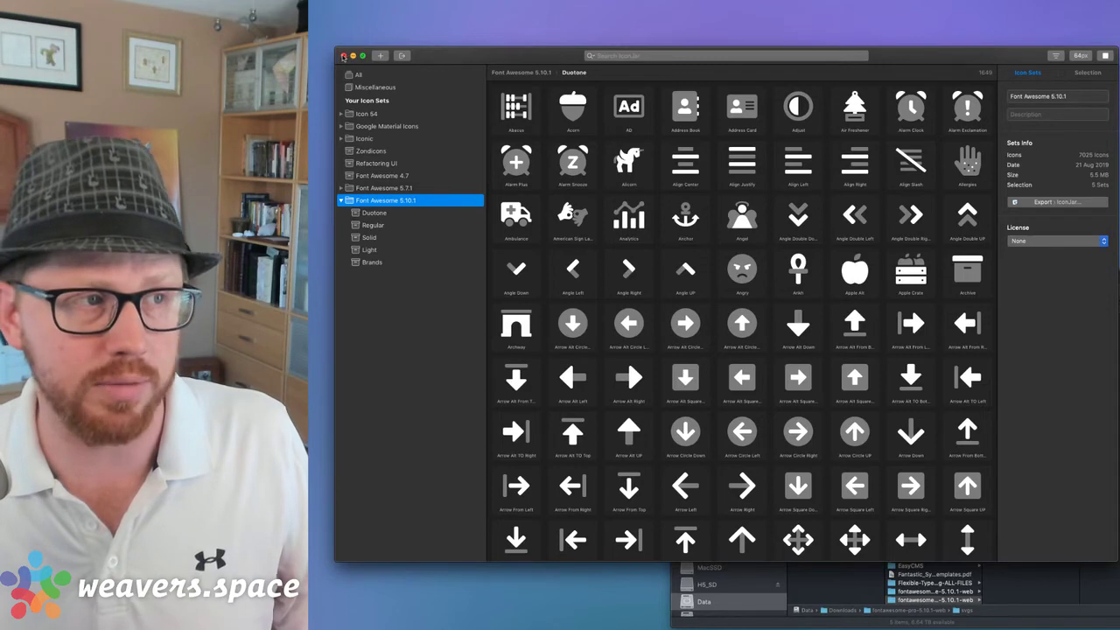
- Close the IconJar window, reposition the Finder window showing the svgs folder, and switch away from Finder
left_click(344, 55)
left_click_drag(822, 283, 694, 247)
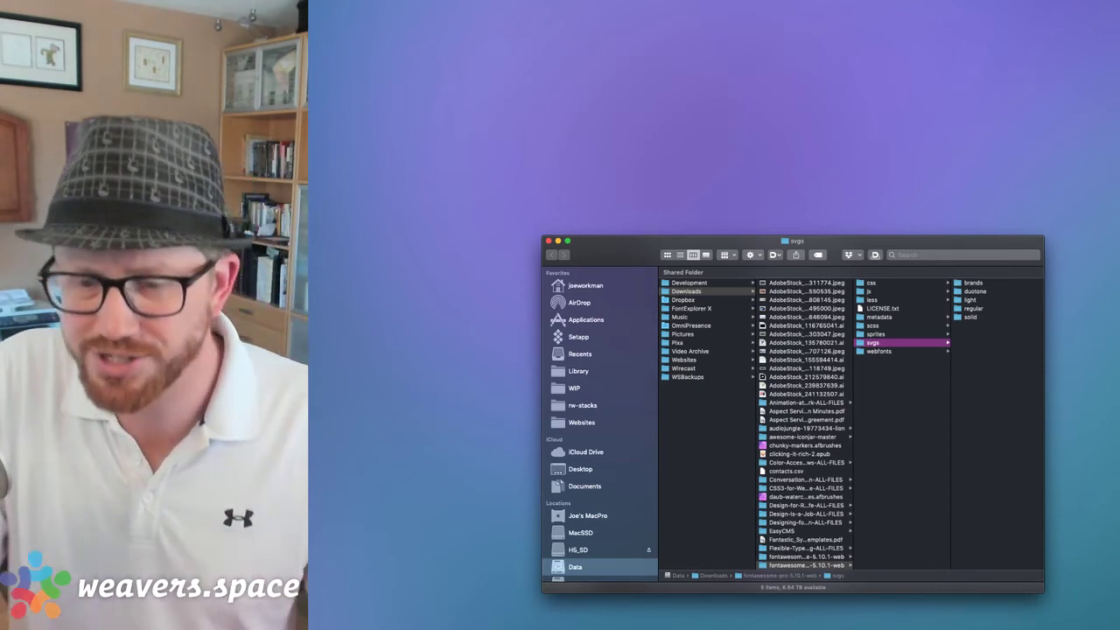
key("super+Tab")
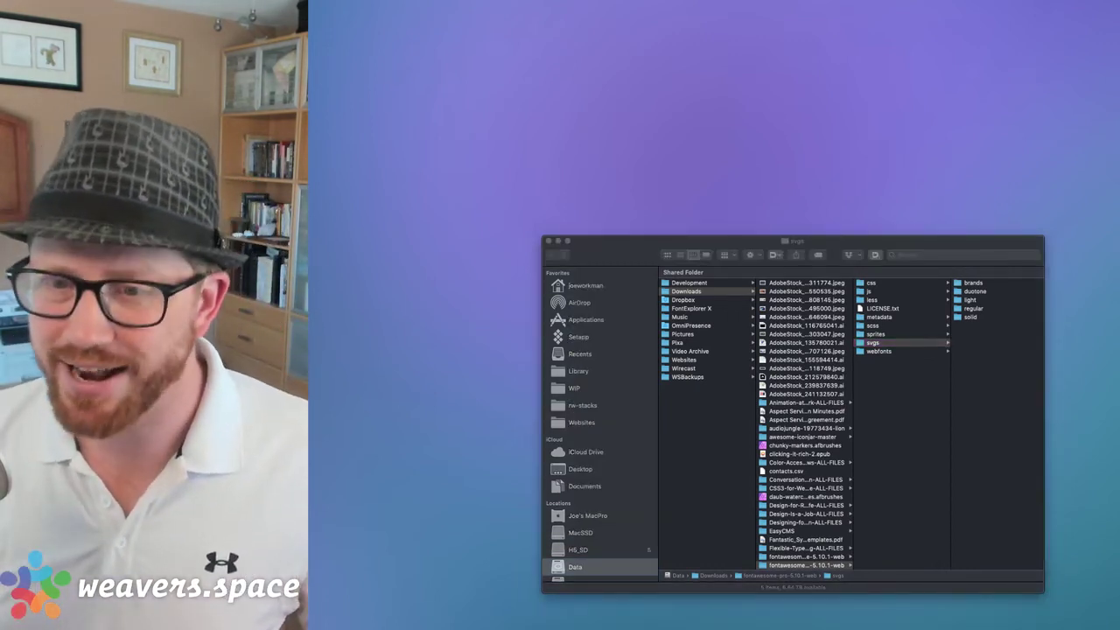